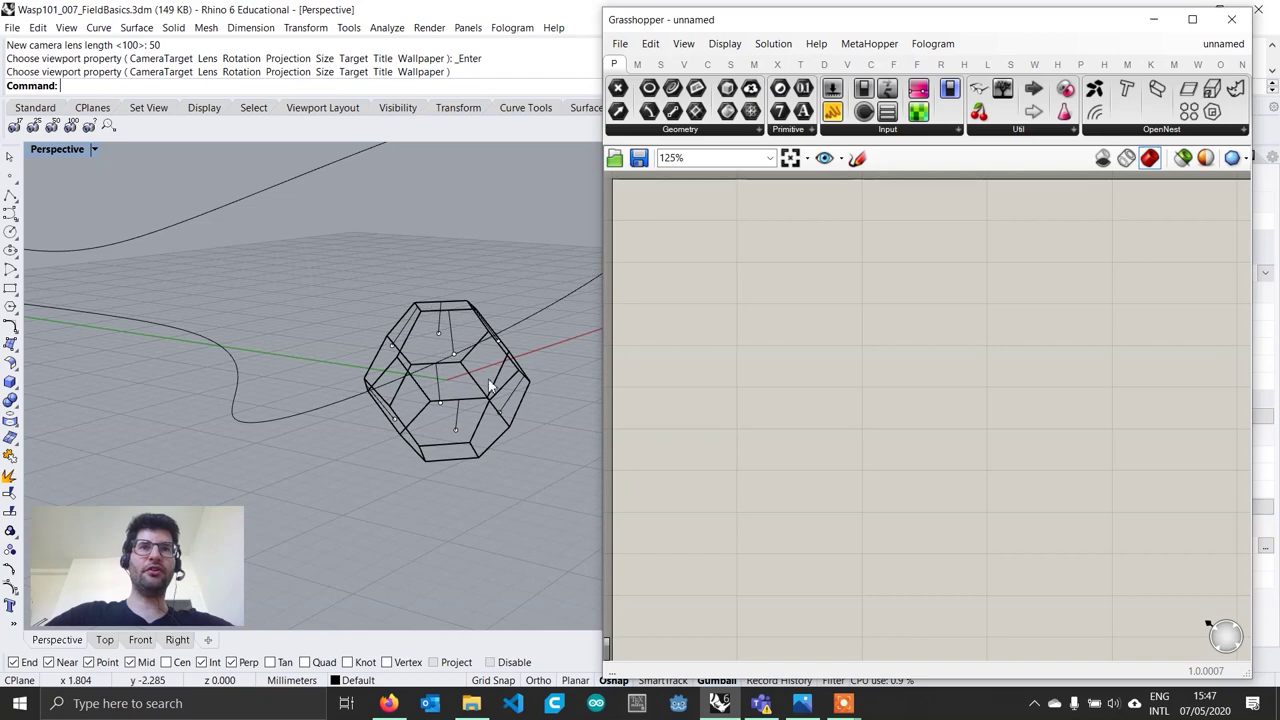
Step: Examine the closed curve and the wireframe polyhedron with its face points and short lines in the perspective view
scroll(455, 380, down, 3)
right_drag(455, 380, 548, 475)
click(487, 428)
key(Escape)
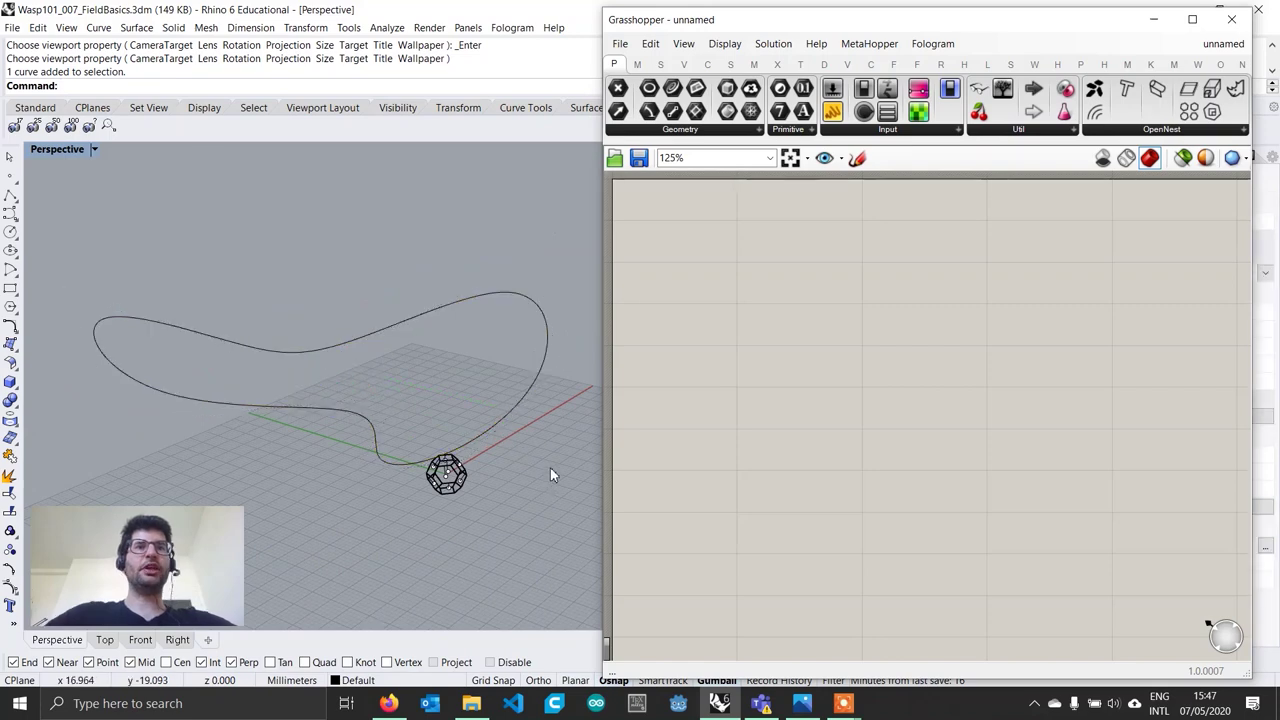
click(522, 400)
key(Escape)
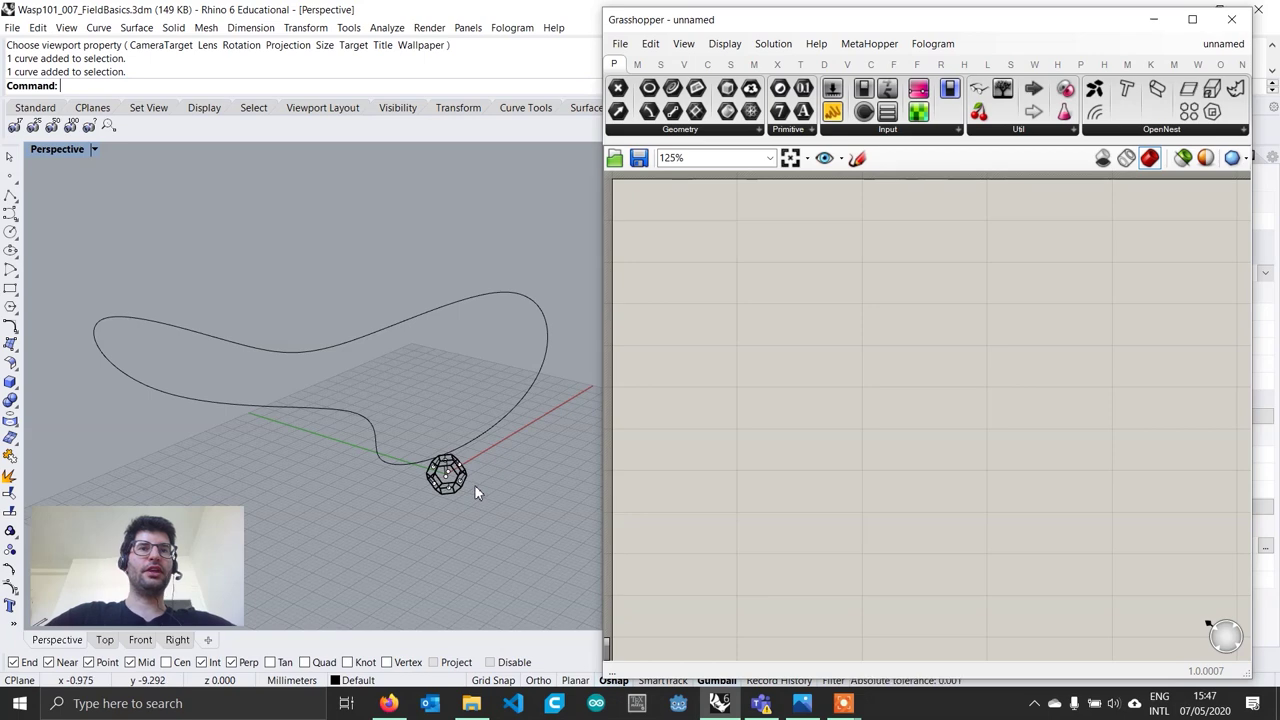
scroll(474, 484, up, 2)
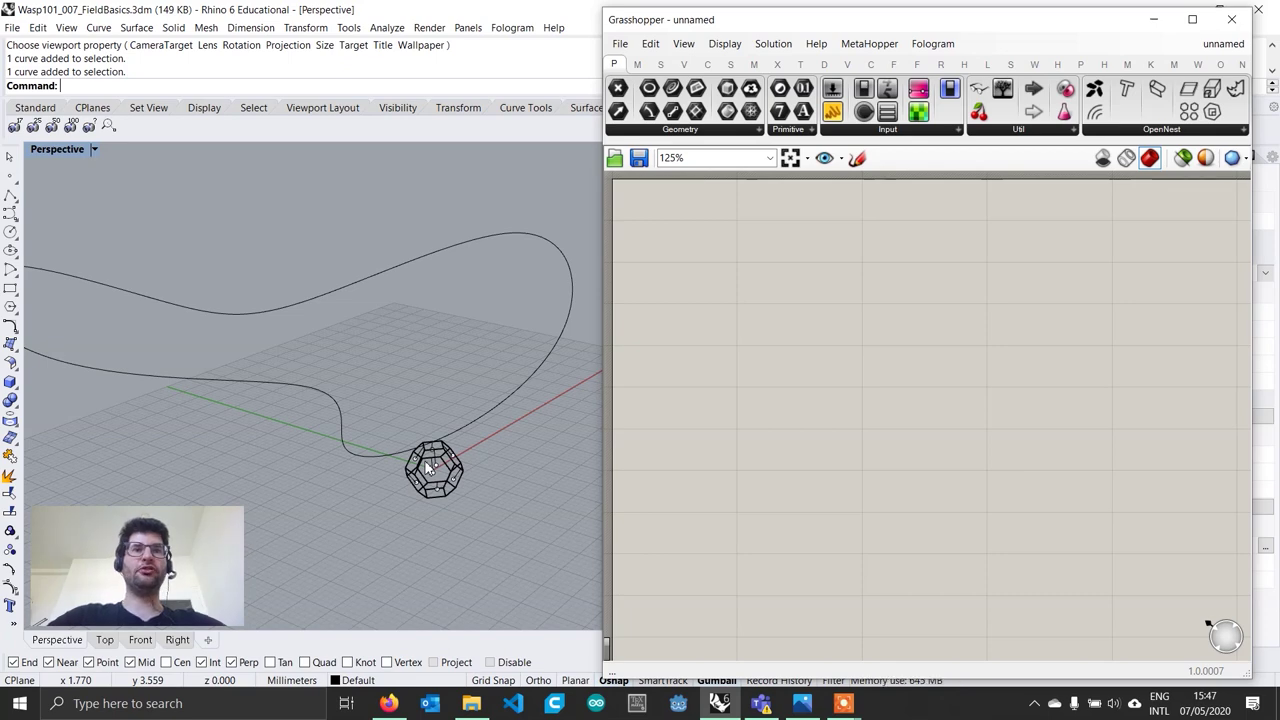
scroll(432, 469, down, 1)
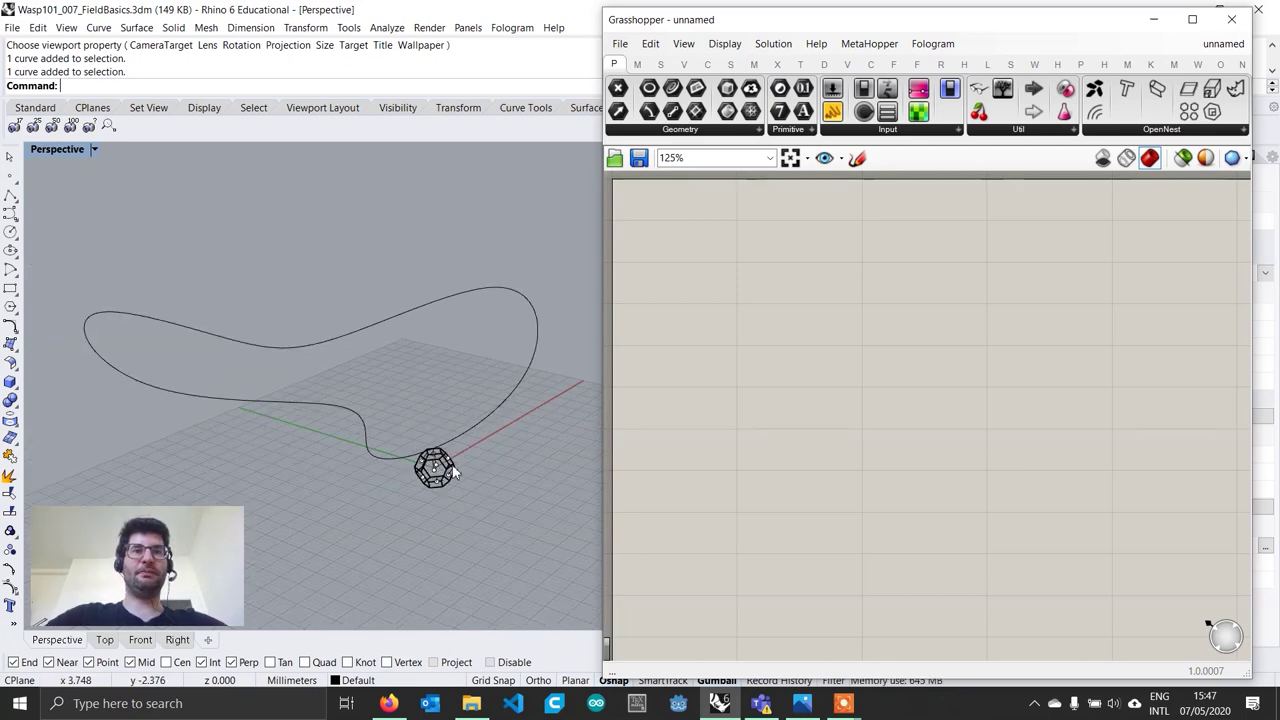
scroll(453, 473, up, 1)
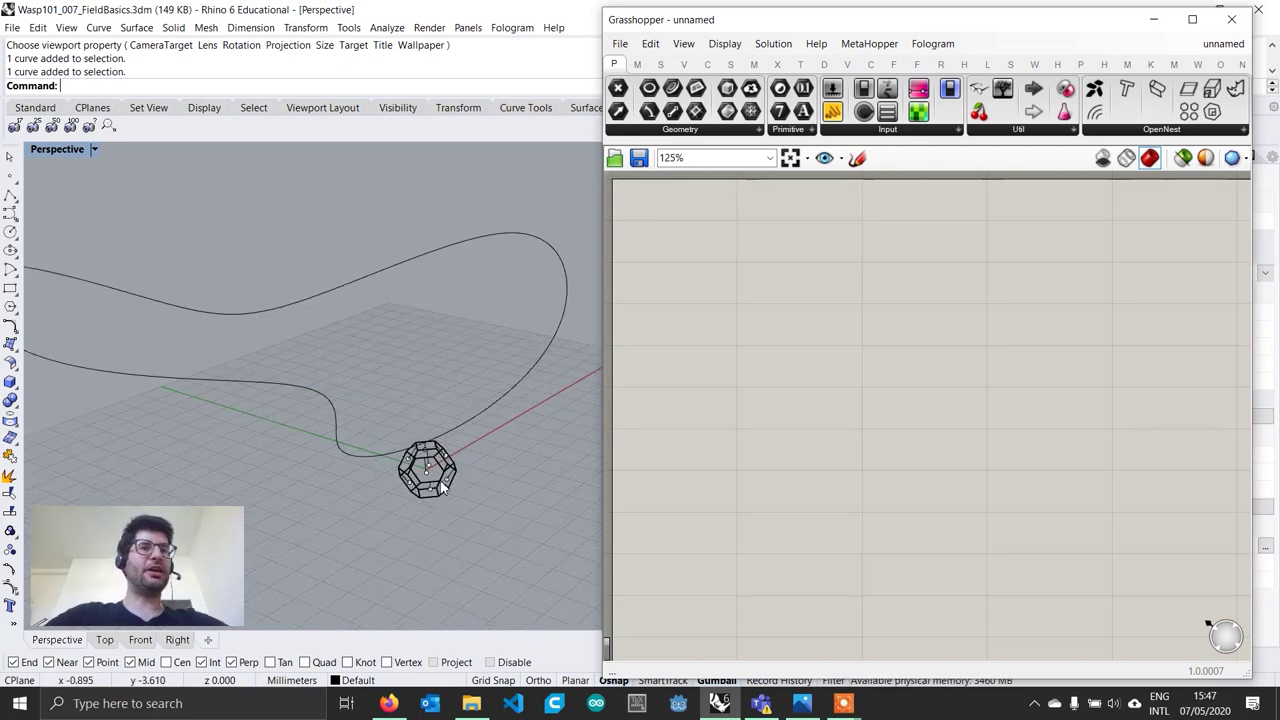
scroll(443, 482, up, 3)
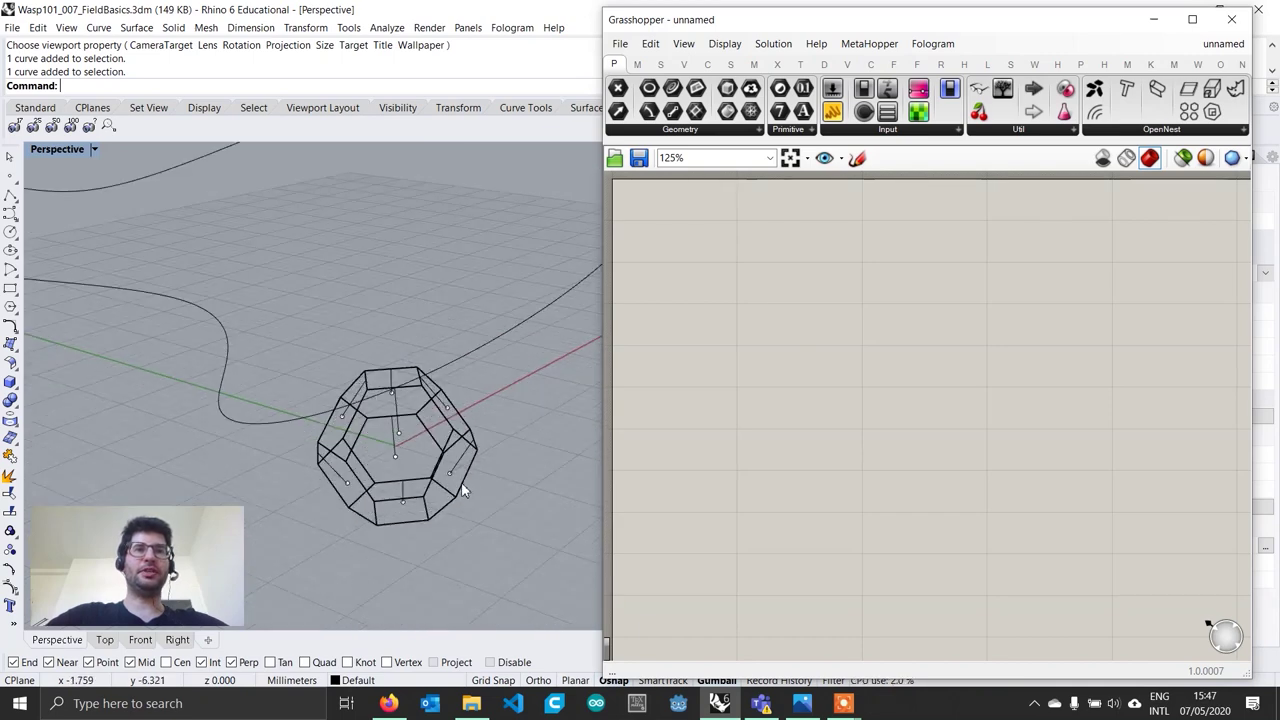
scroll(464, 500, down, 3)
mouse_move(466, 445)
right_down()
mouse_move(483, 491)
mouse_move(480, 440)
right_up()
scroll(436, 522, up, 3)
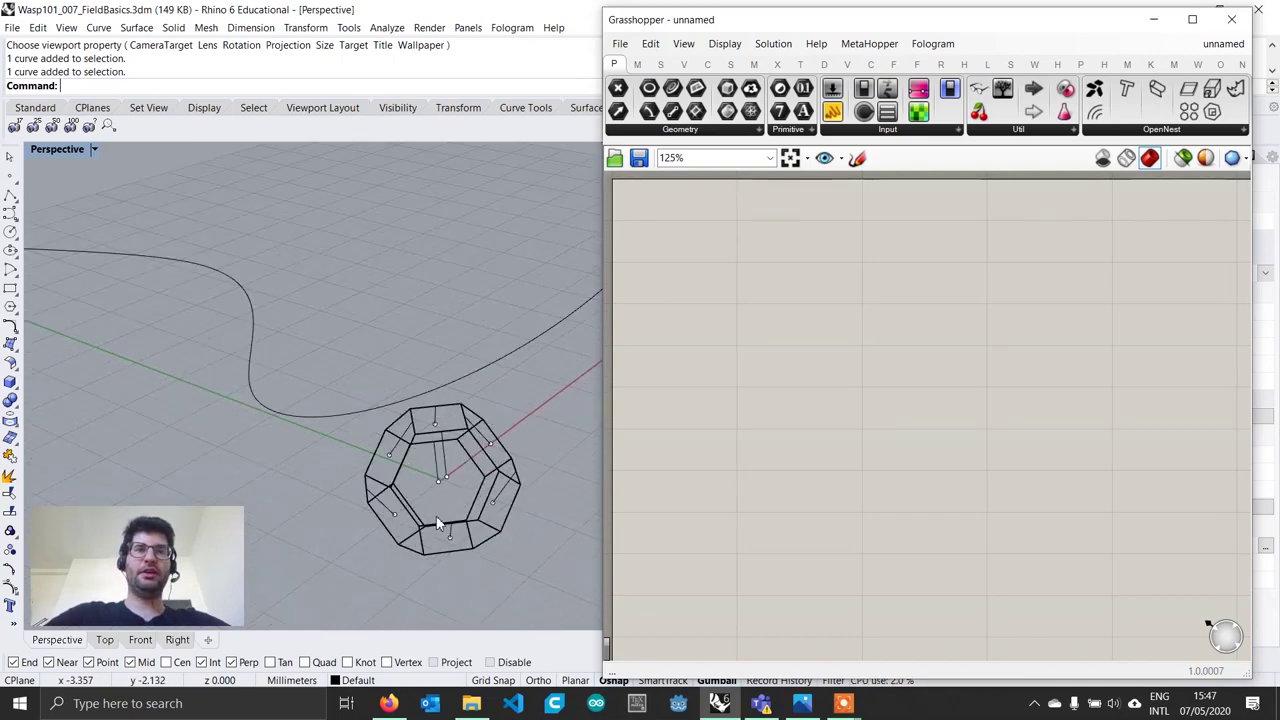
Step: Add a Geometry parameter to the empty Grasshopper canvas
double_click(792, 322)
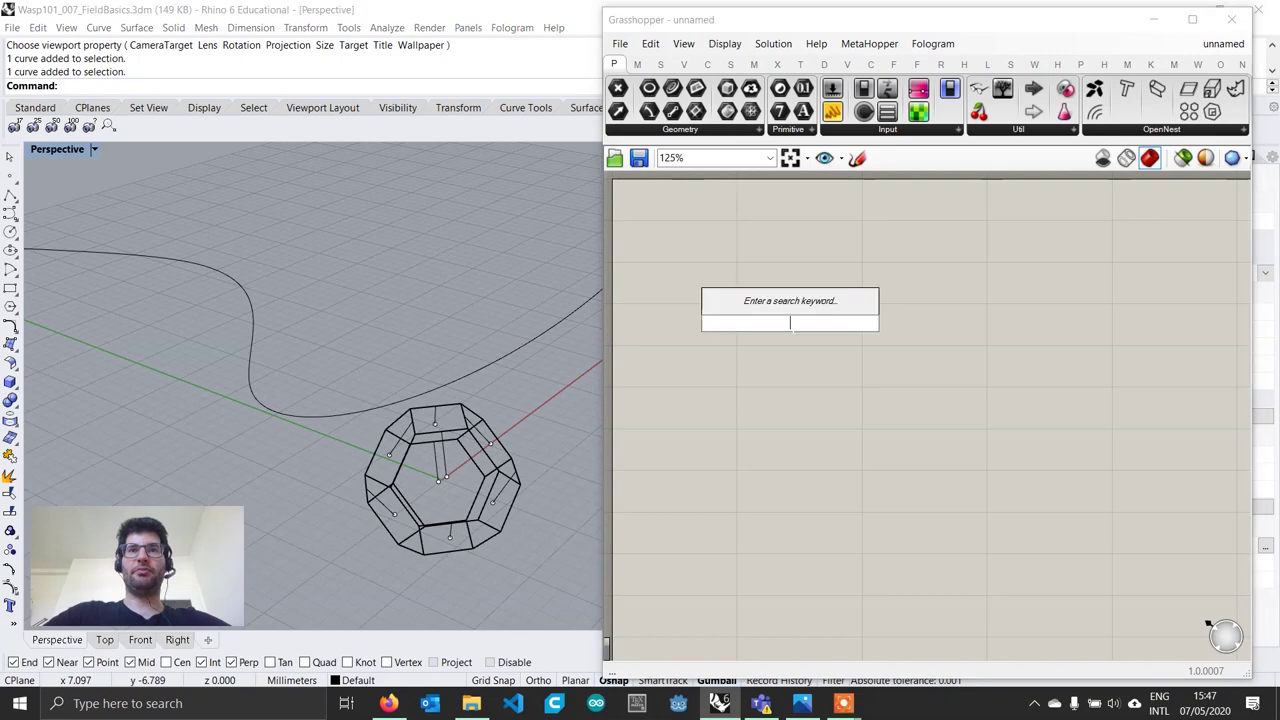
text(geom)
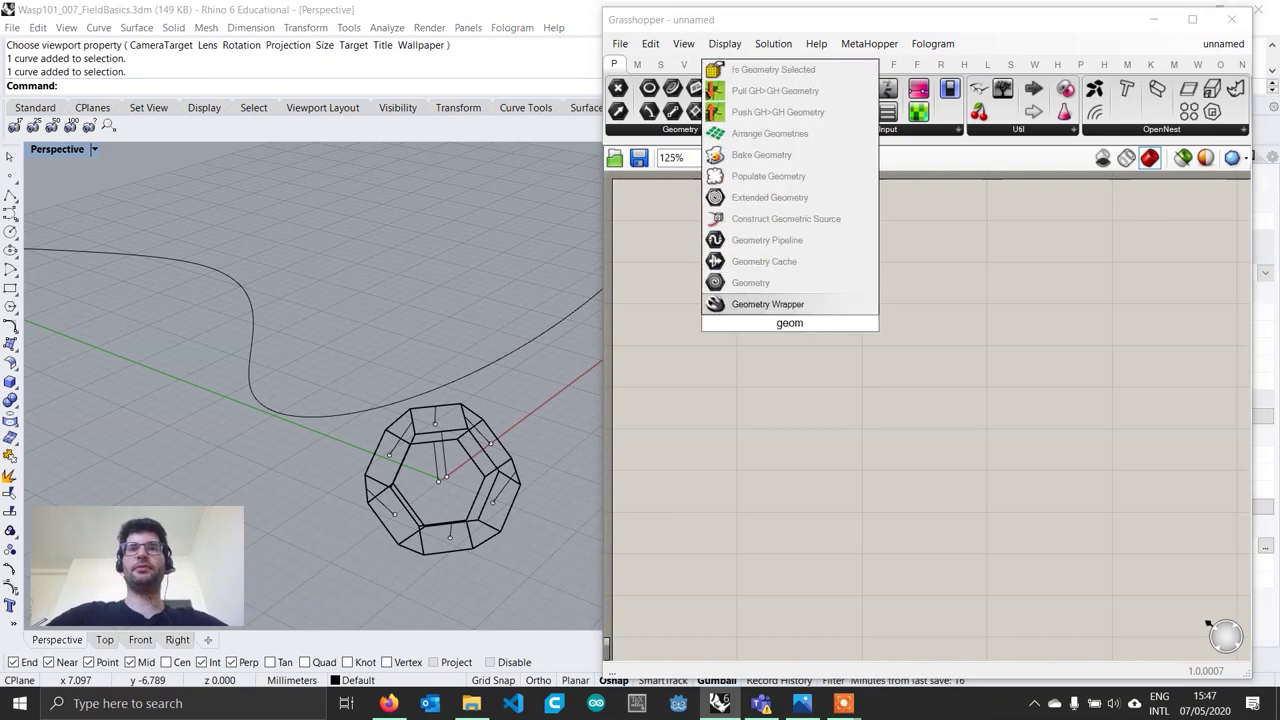
click(786, 286)
Step: Add the Bifocals component in the empty area outside the canvas corner to label components by name
scroll(788, 348, down, 3)
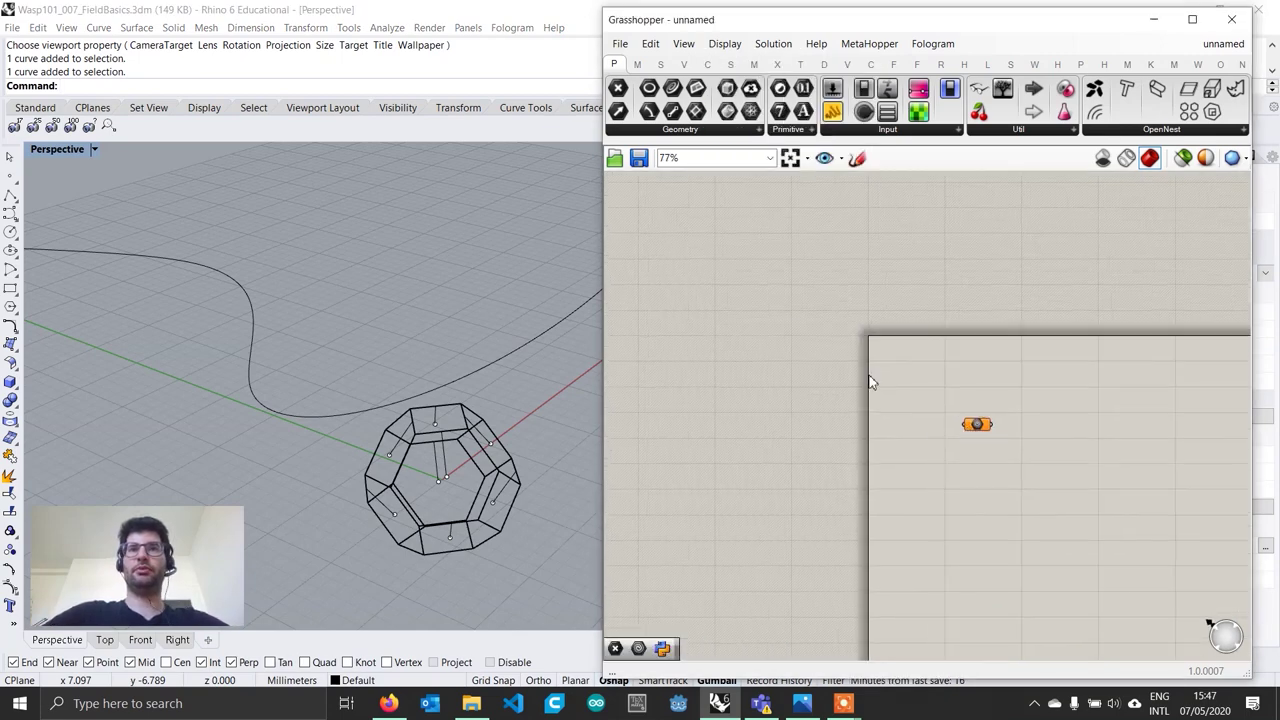
double_click(801, 313)
text(bif)
key(Return)
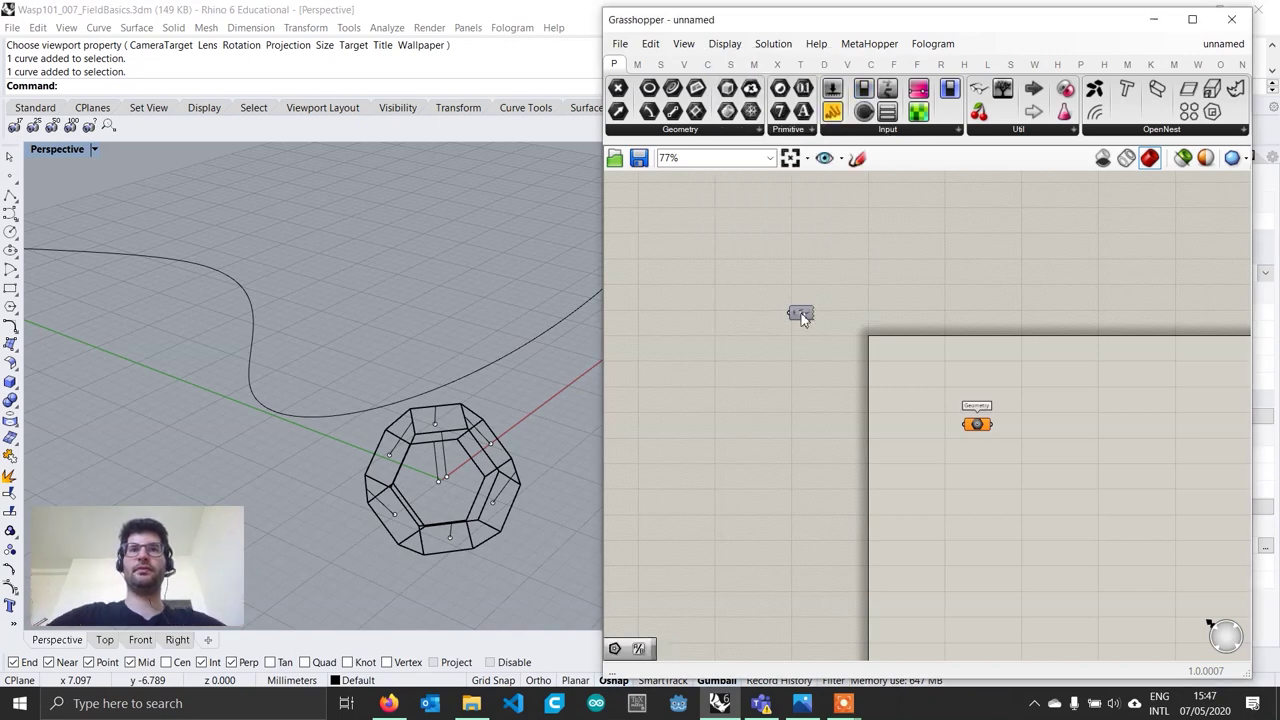
Step: Reference the polyhedron from the Rhino model as the single geometry of the Geometry parameter
scroll(1068, 410, up, 4)
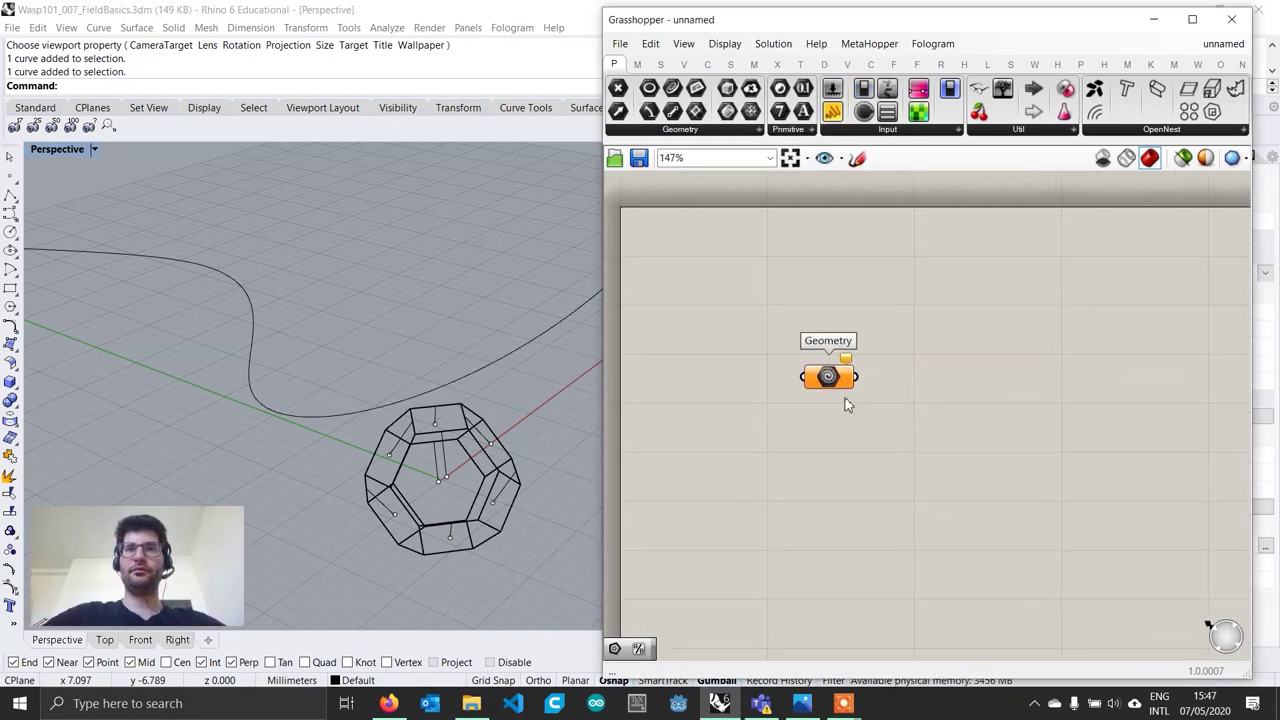
right_click(826, 372)
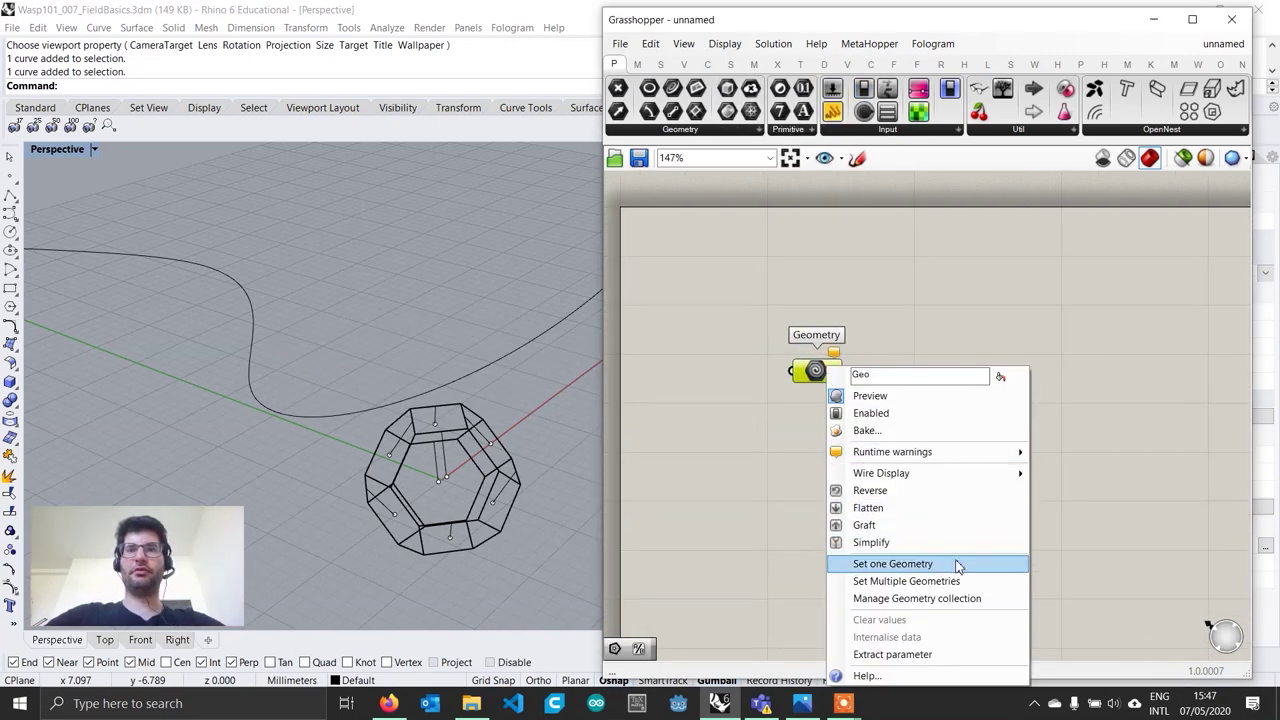
click(892, 564)
click(512, 458)
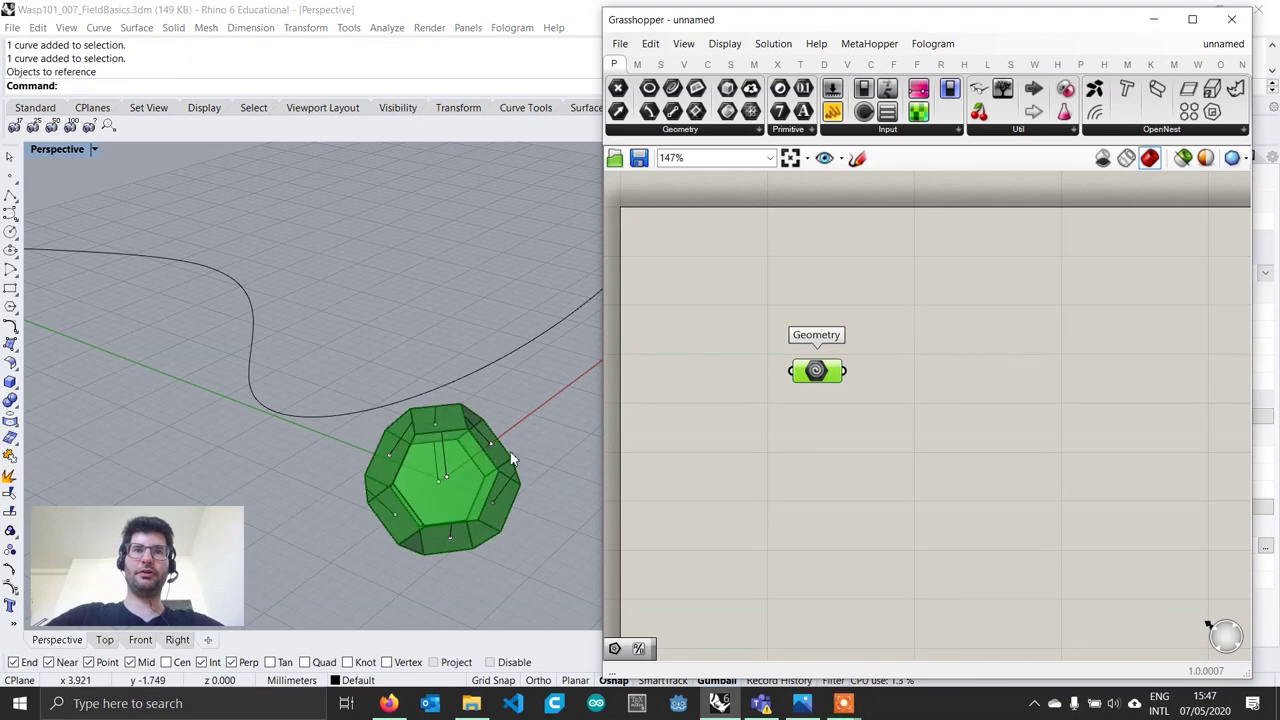
Step: Hide the original polyhedron polysurface in Rhino, leaving its Grasshopper preview, points and lines
scroll(528, 440, down, 4)
right_drag(528, 440, 486, 395)
scroll(437, 340, up, 2)
scroll(470, 380, up, 5)
click(375, 335)
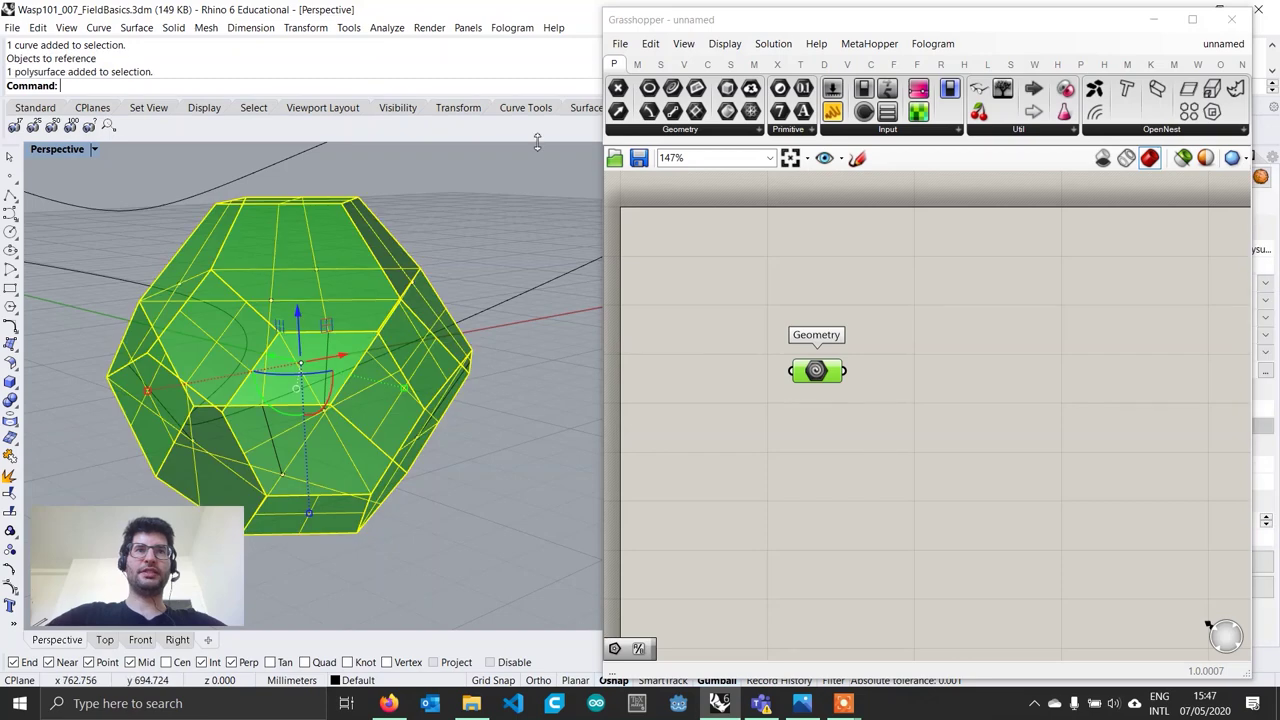
click(407, 125)
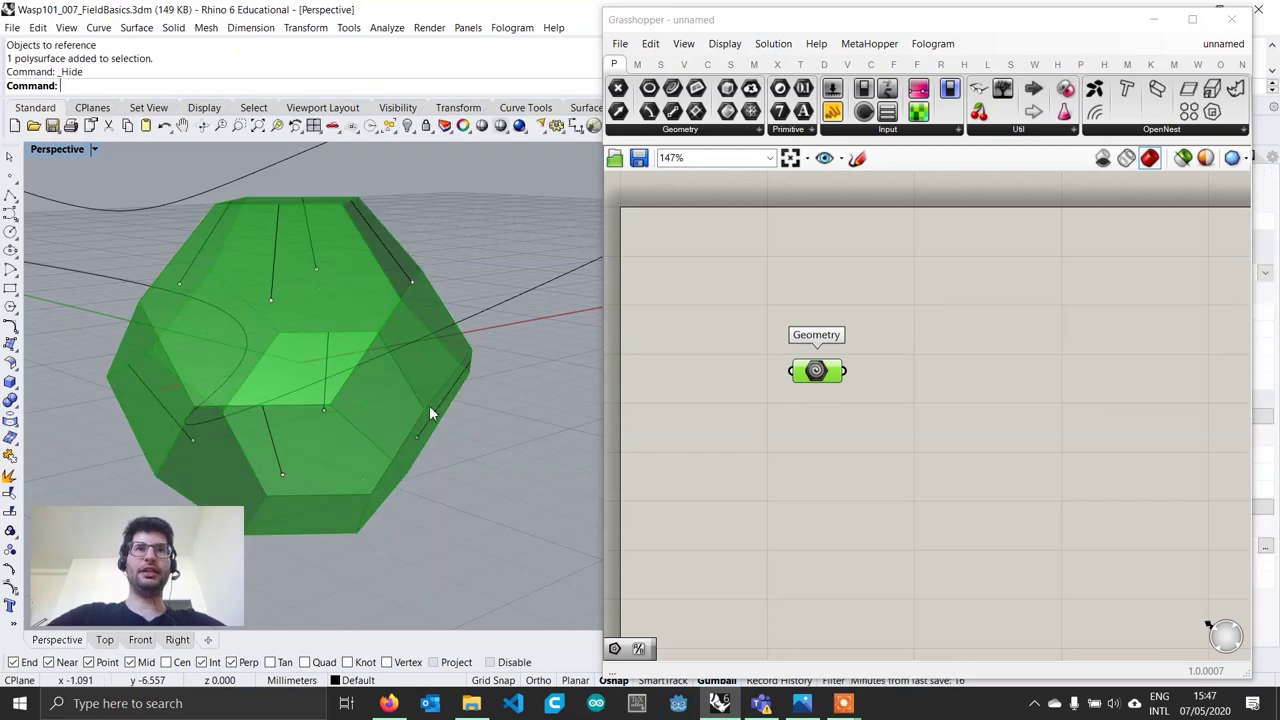
Step: Add a Point parameter to the canvas and align it below the Geometry parameter
scroll(435, 404, down, 3)
shift+right_drag(441, 402, 448, 401)
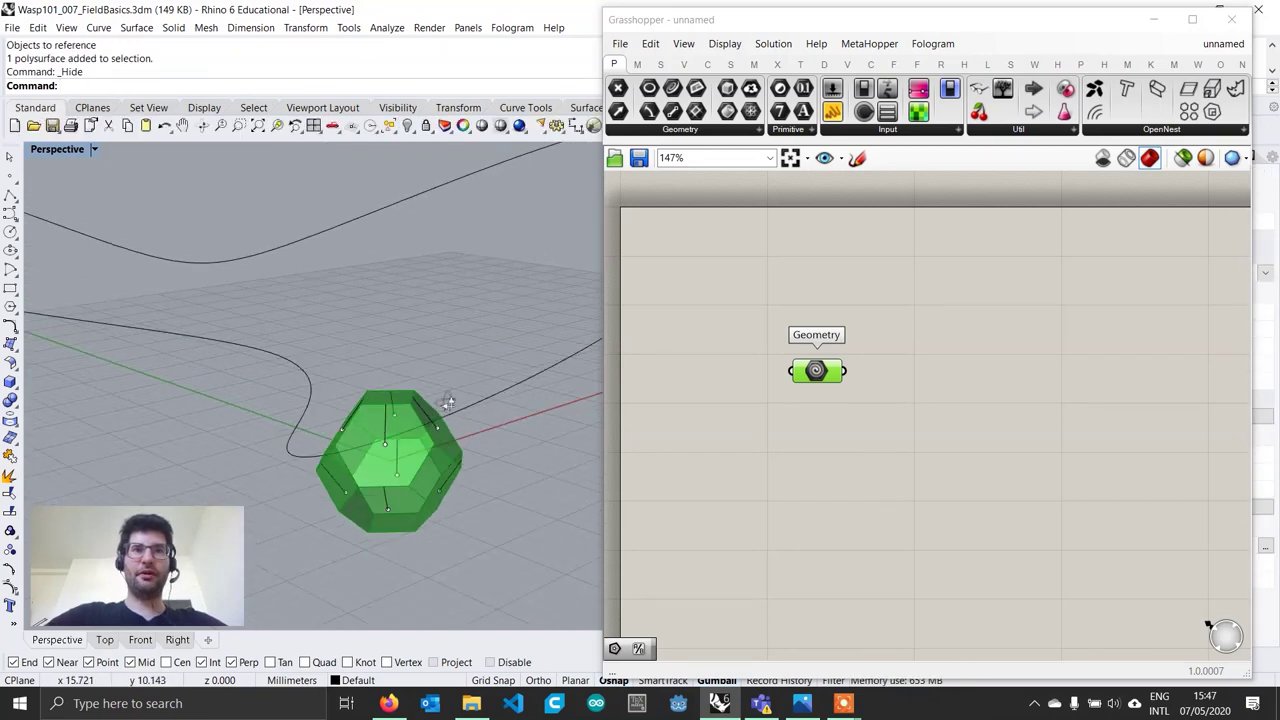
double_click(814, 462)
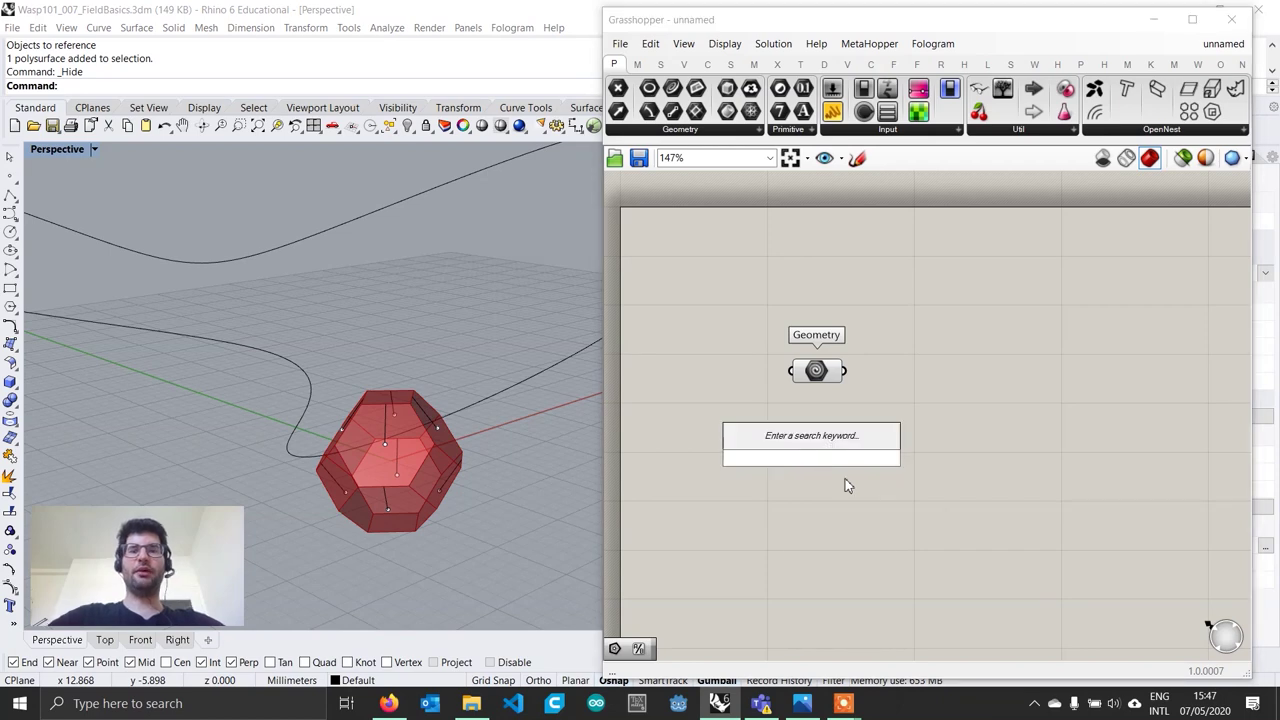
text(point)
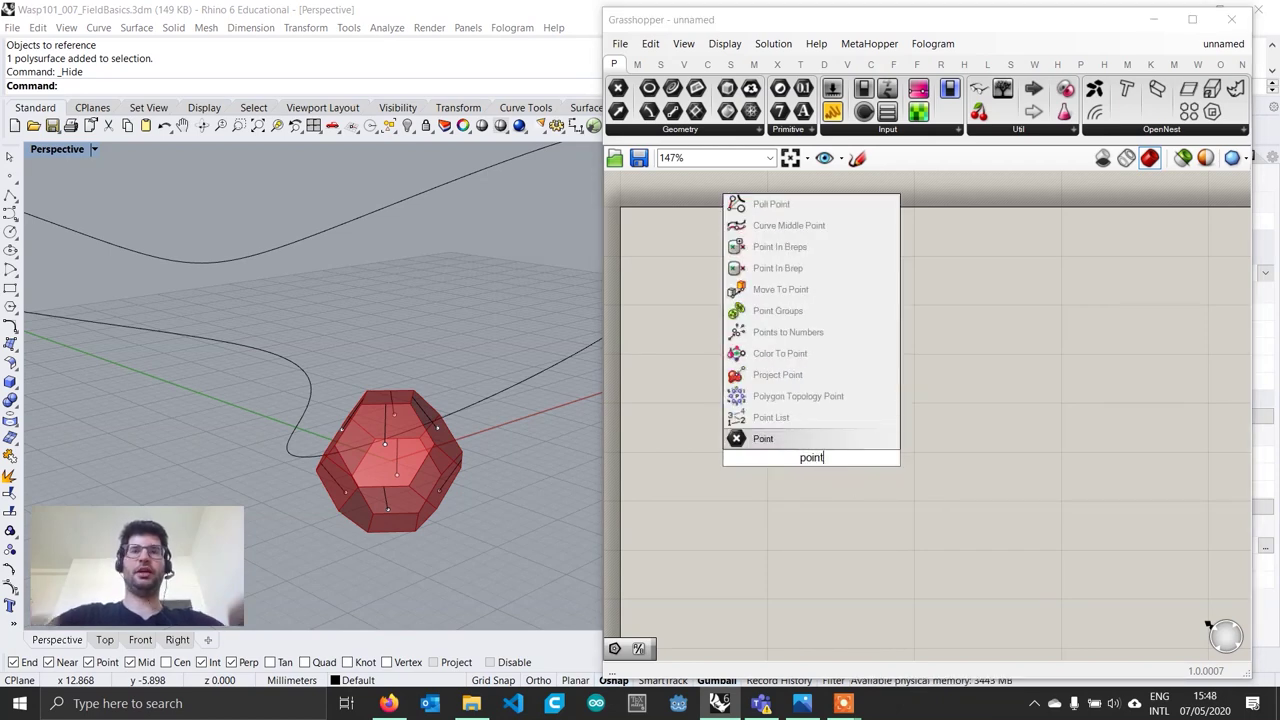
key(Return)
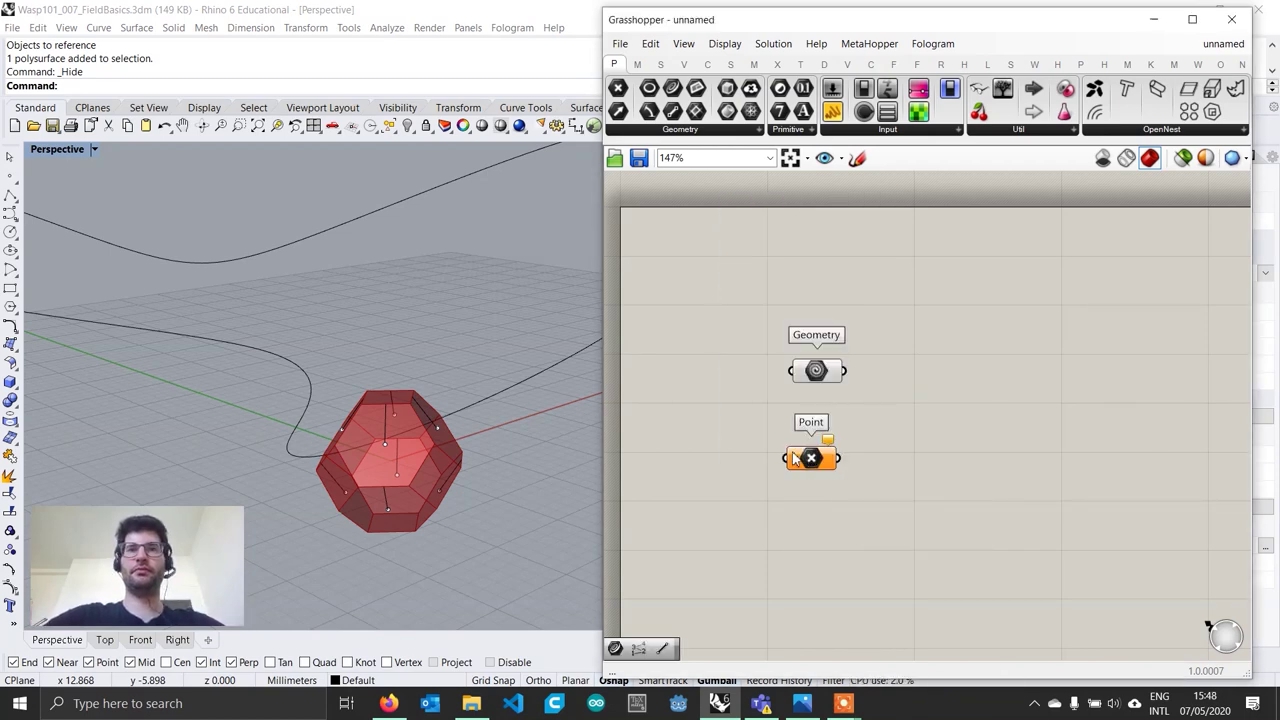
drag(811, 458, 816, 467)
Step: Reference all the points on the polyhedron's faces as multiple points in the Point parameter
right_click(816, 467)
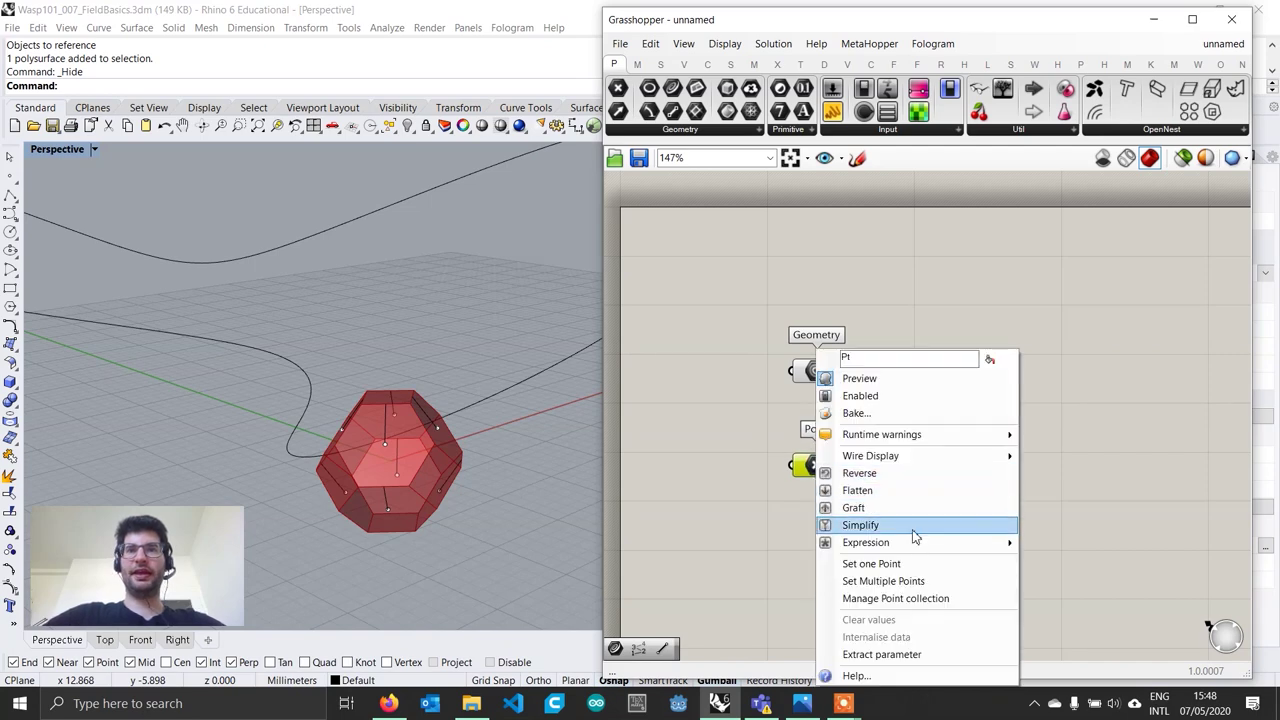
click(919, 583)
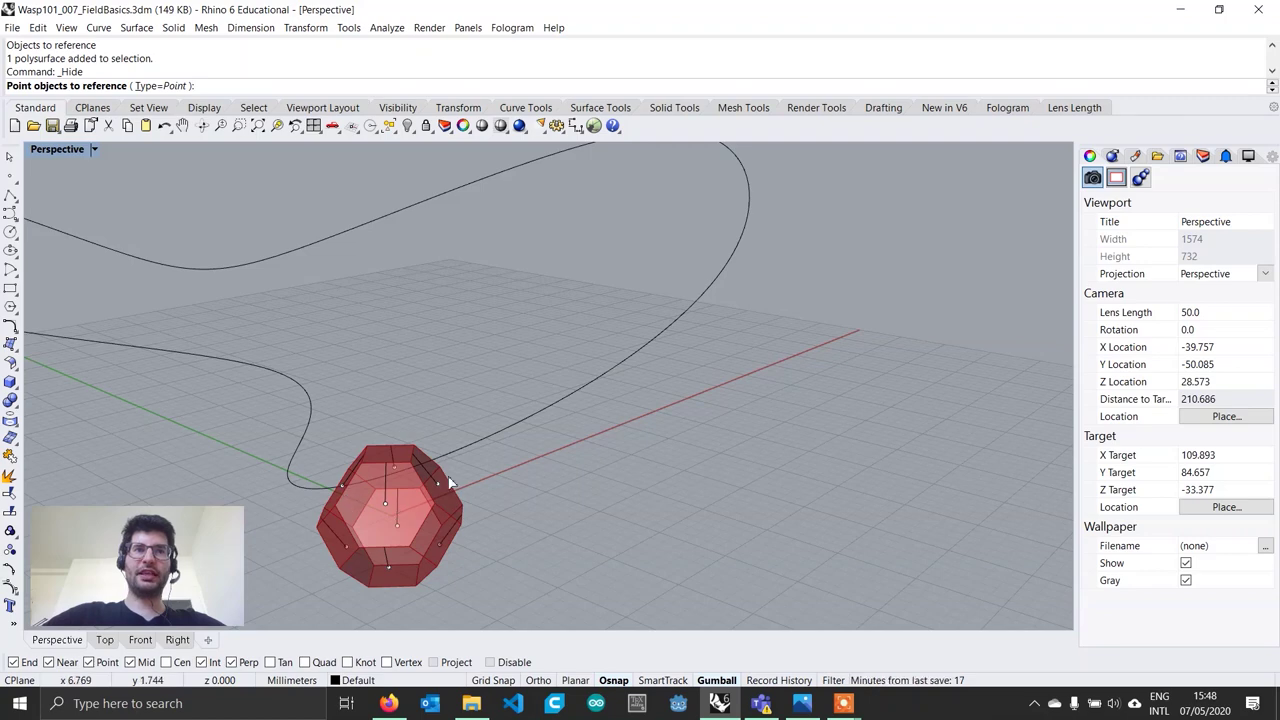
click(386, 505)
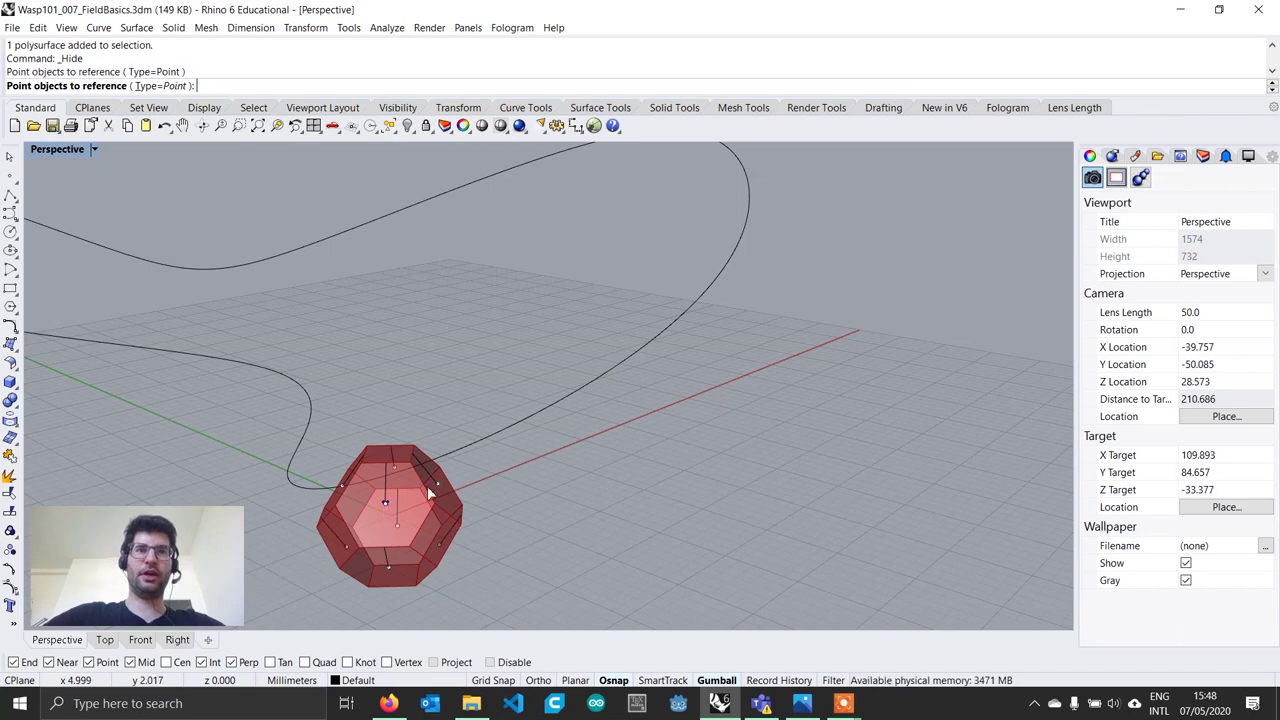
click(436, 485)
click(397, 471)
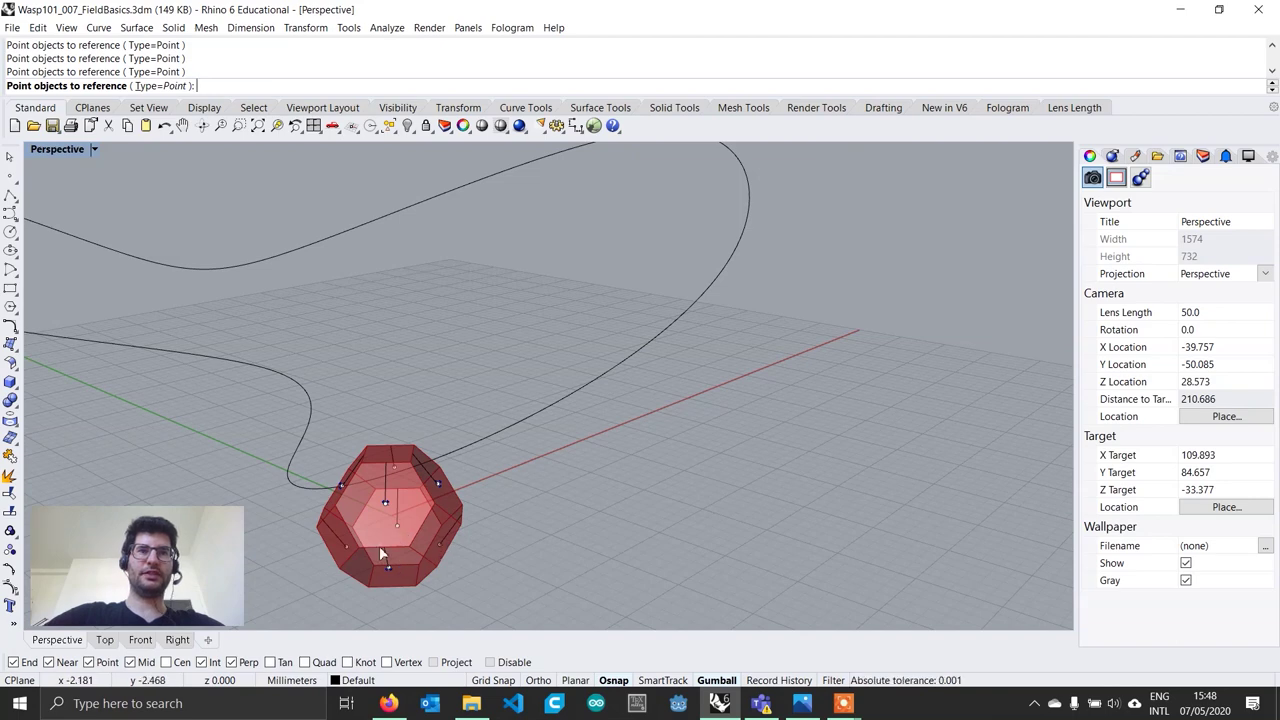
key(Return)
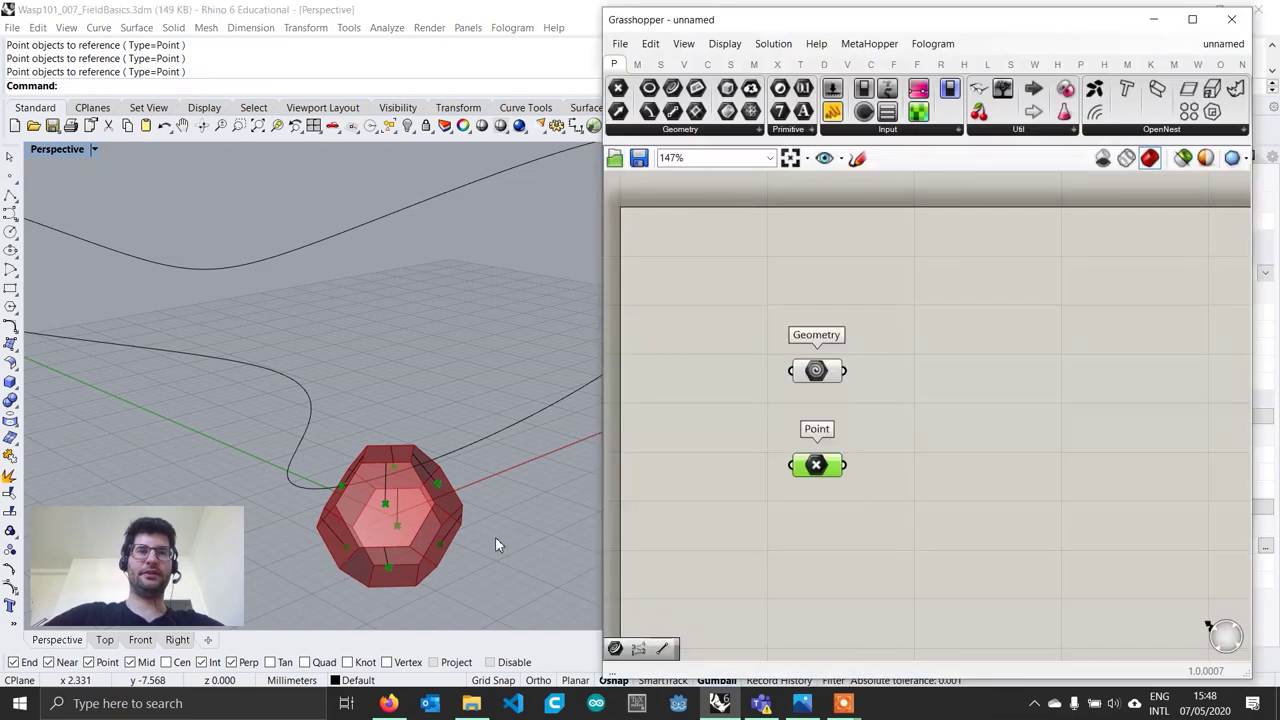
Step: Add a Curve parameter to the canvas below the Point parameter
double_click(820, 528)
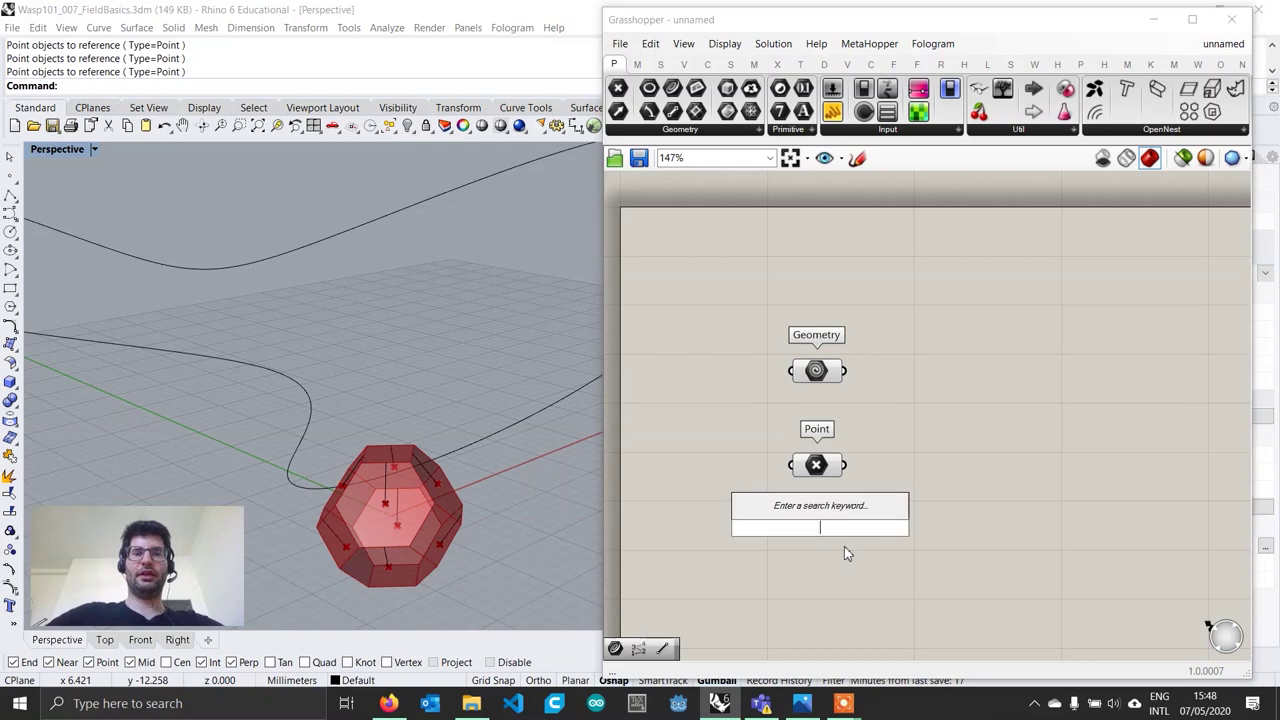
text(curve)
key(Return)
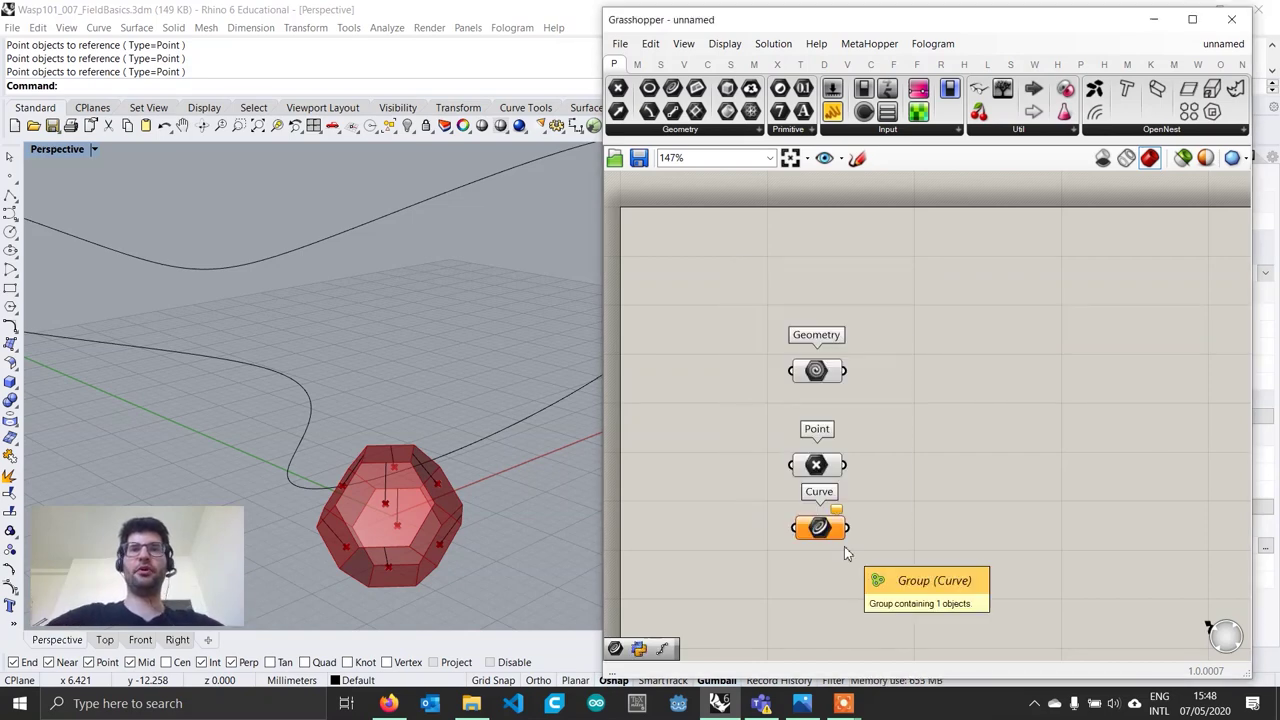
Step: Reference all the short lines on the polyhedron's faces as multiple curves in the Curve parameter, and align it with the Point parameter
right_click(821, 525)
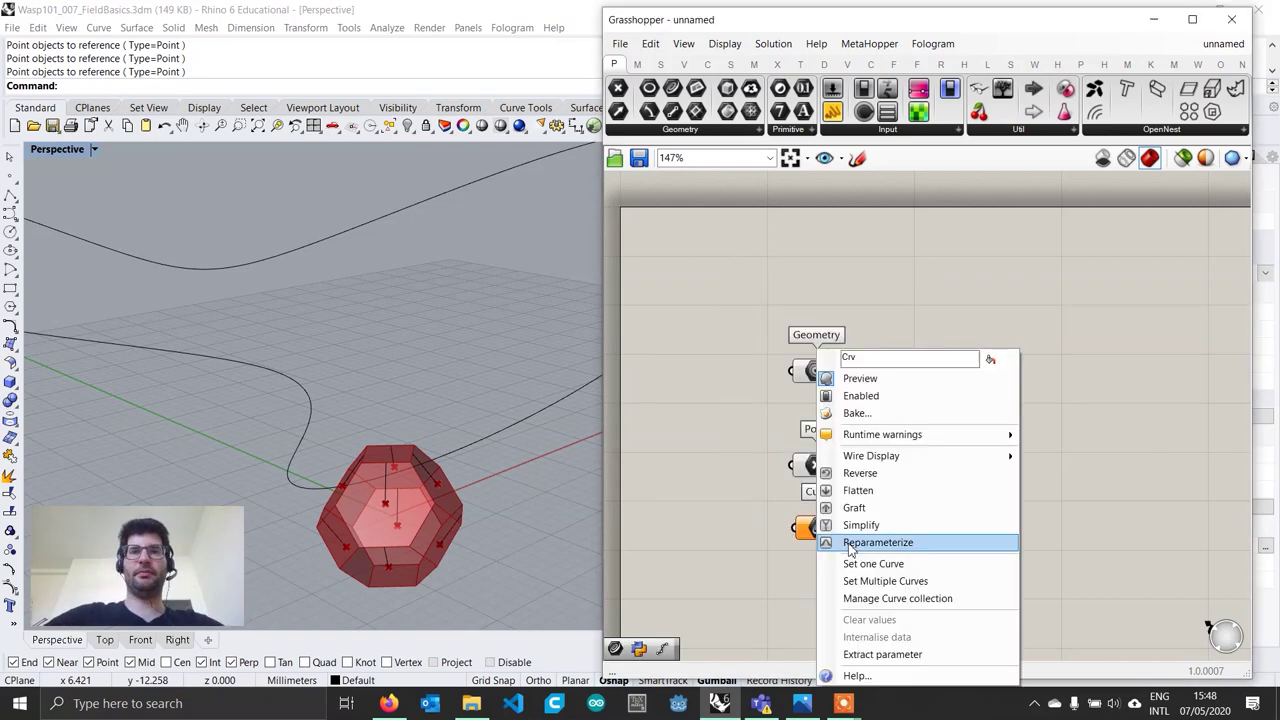
click(893, 581)
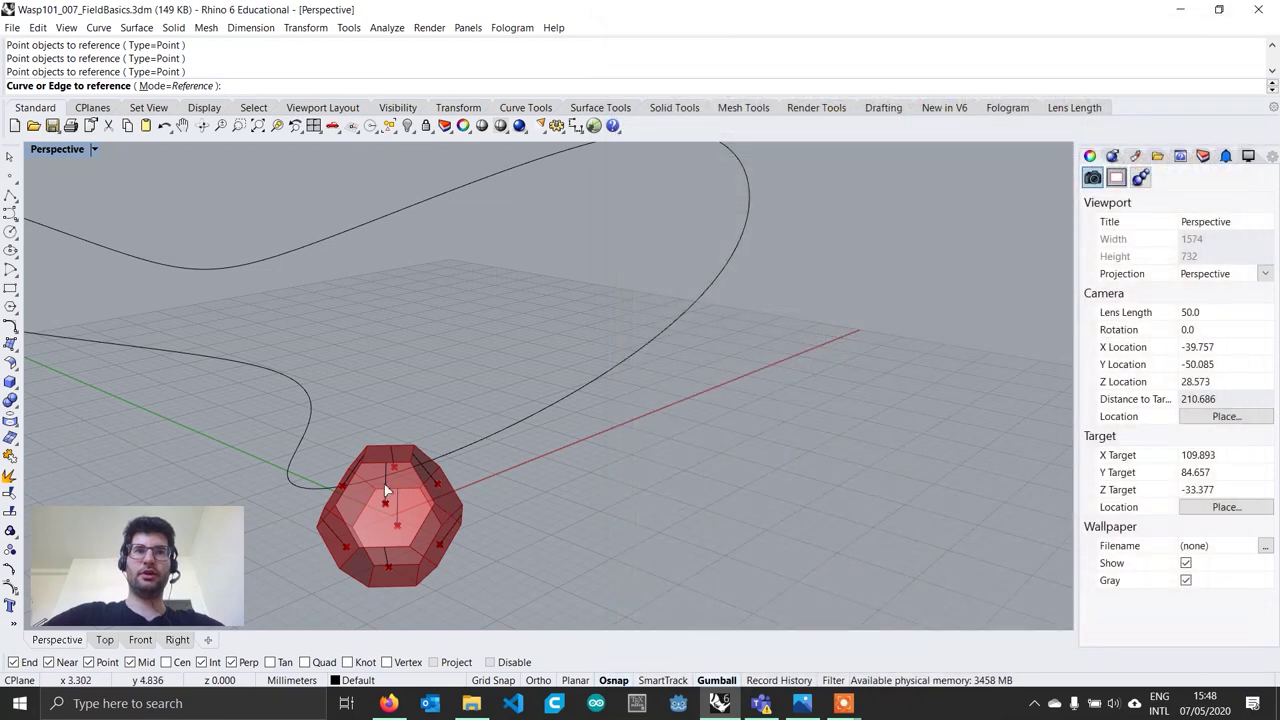
click(384, 484)
click(427, 472)
click(402, 464)
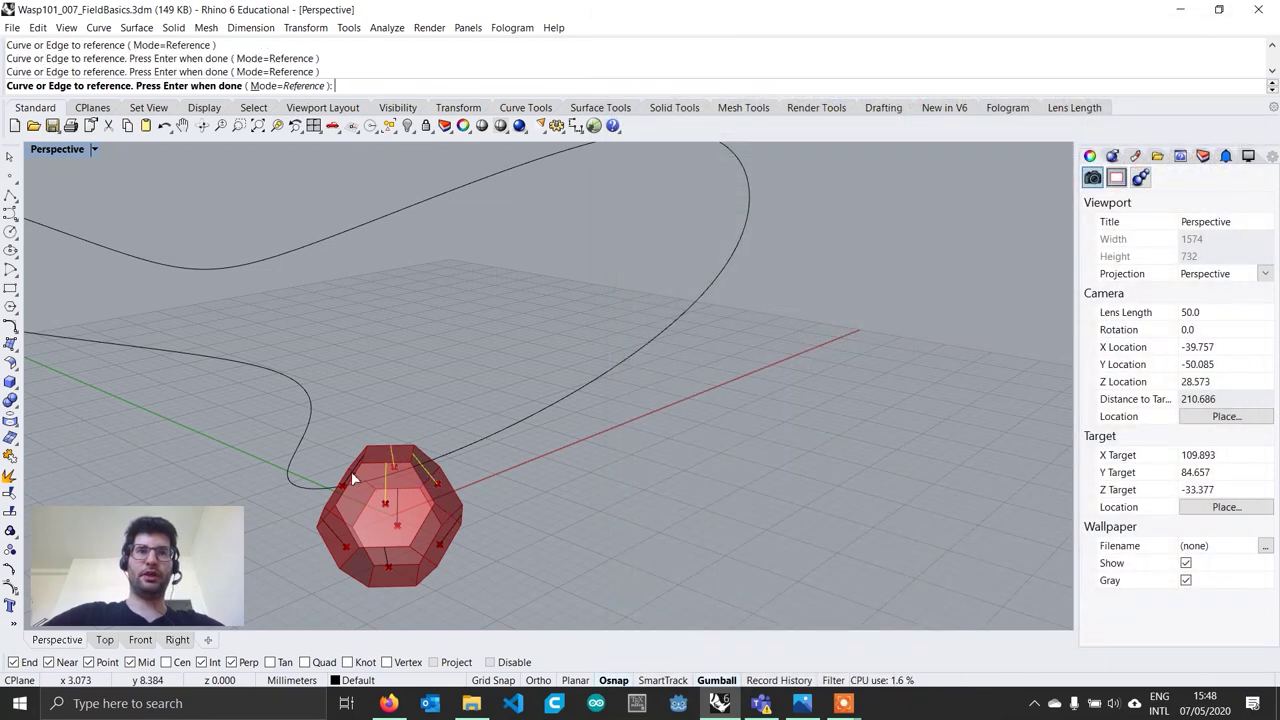
click(352, 480)
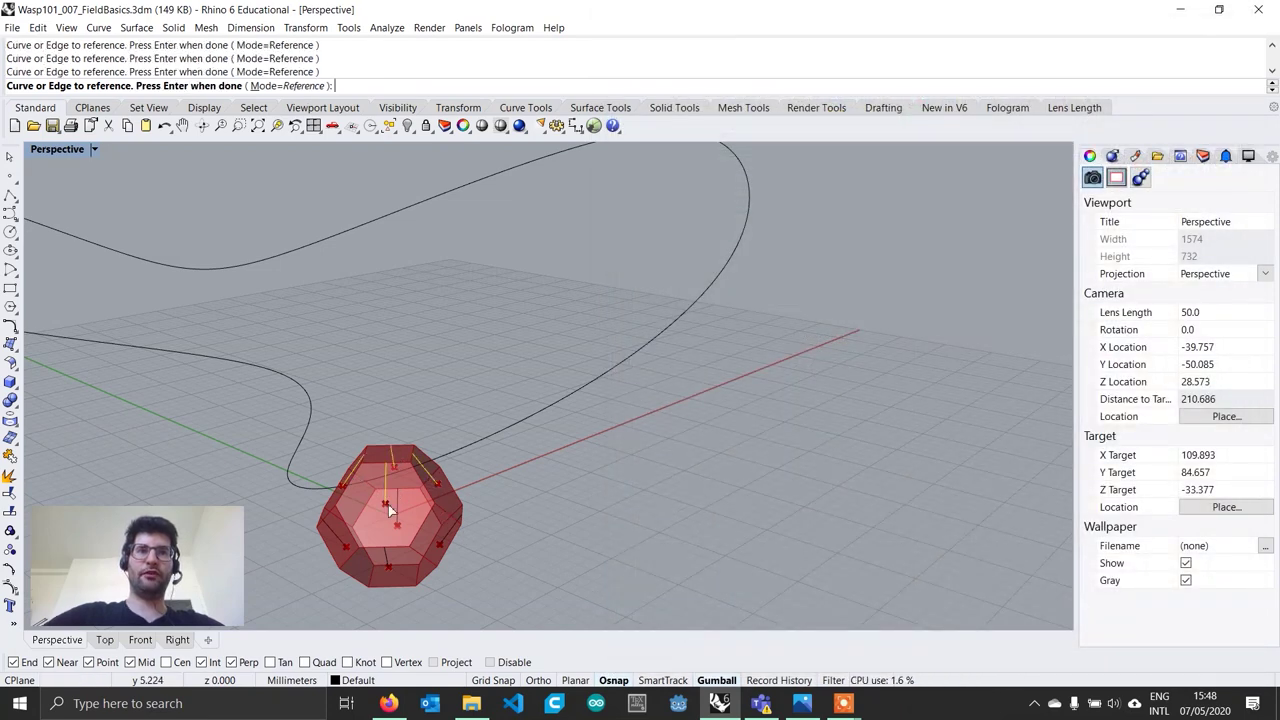
click(454, 532)
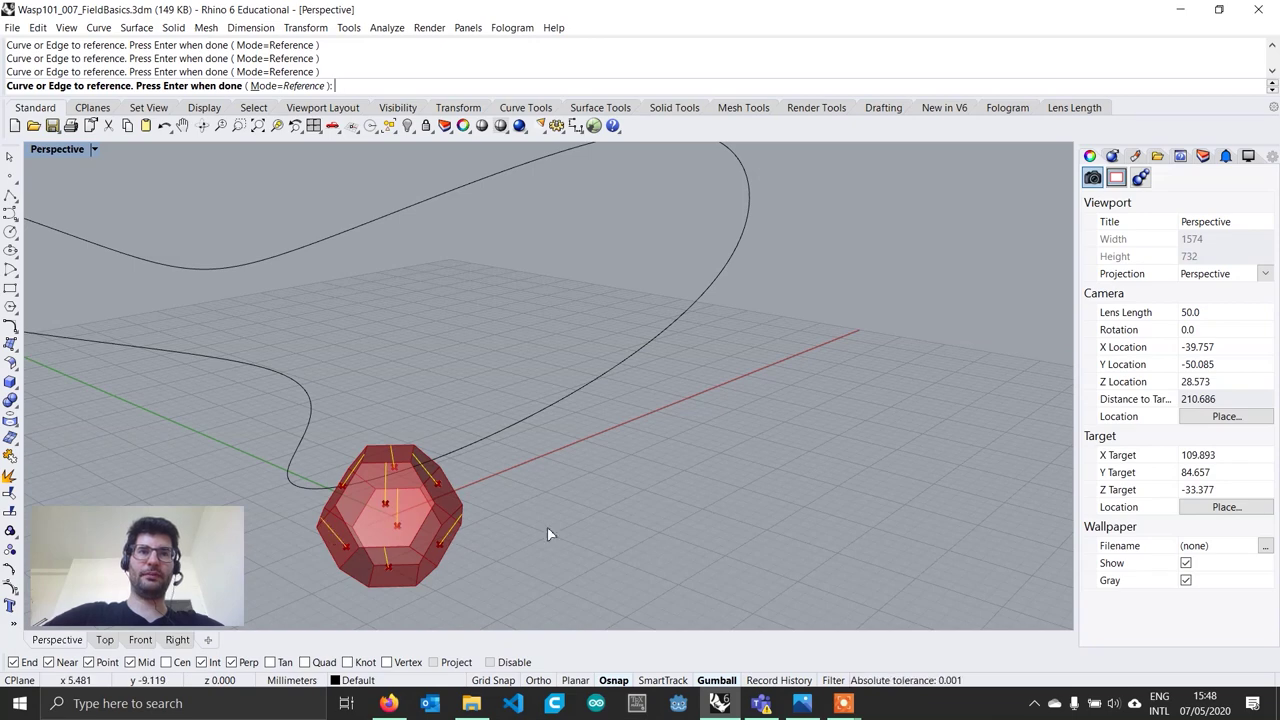
key(Return)
click(818, 545)
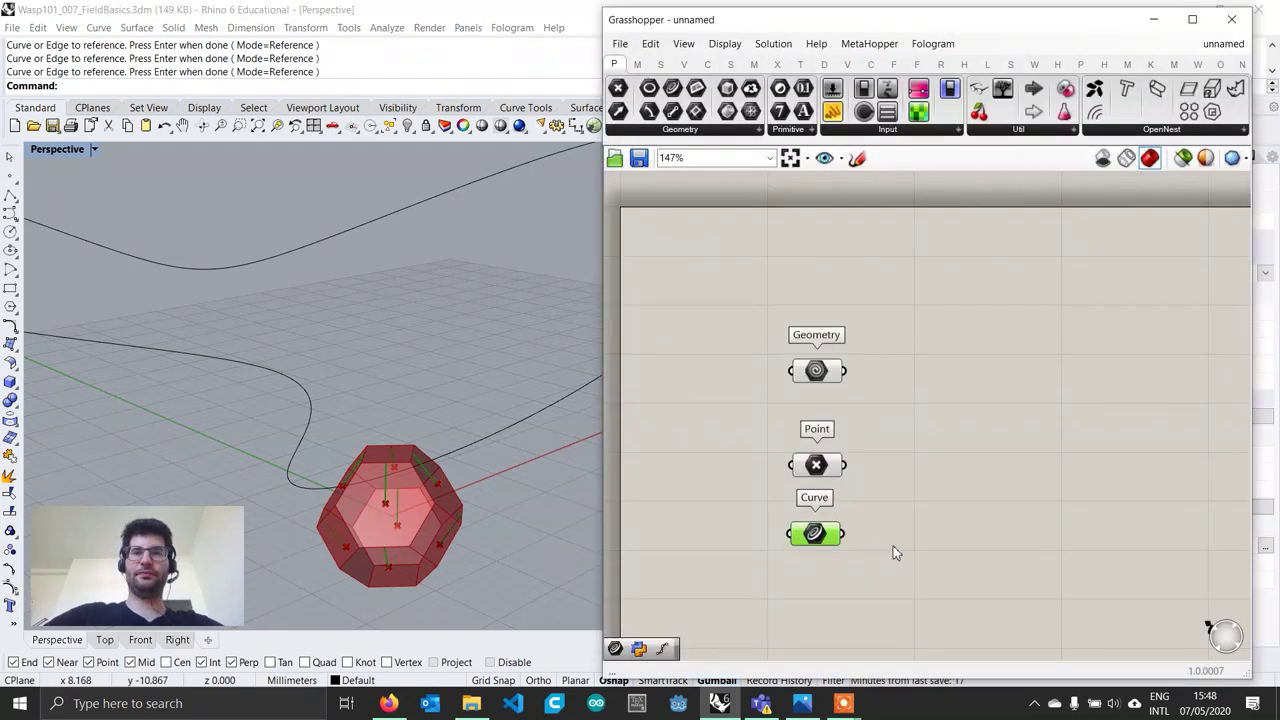
Step: Add a Wasp_Connection From Direction component to the canvas beside the Point and Curve parameters
right_drag(893, 546, 853, 523)
scroll(875, 454, down, 2)
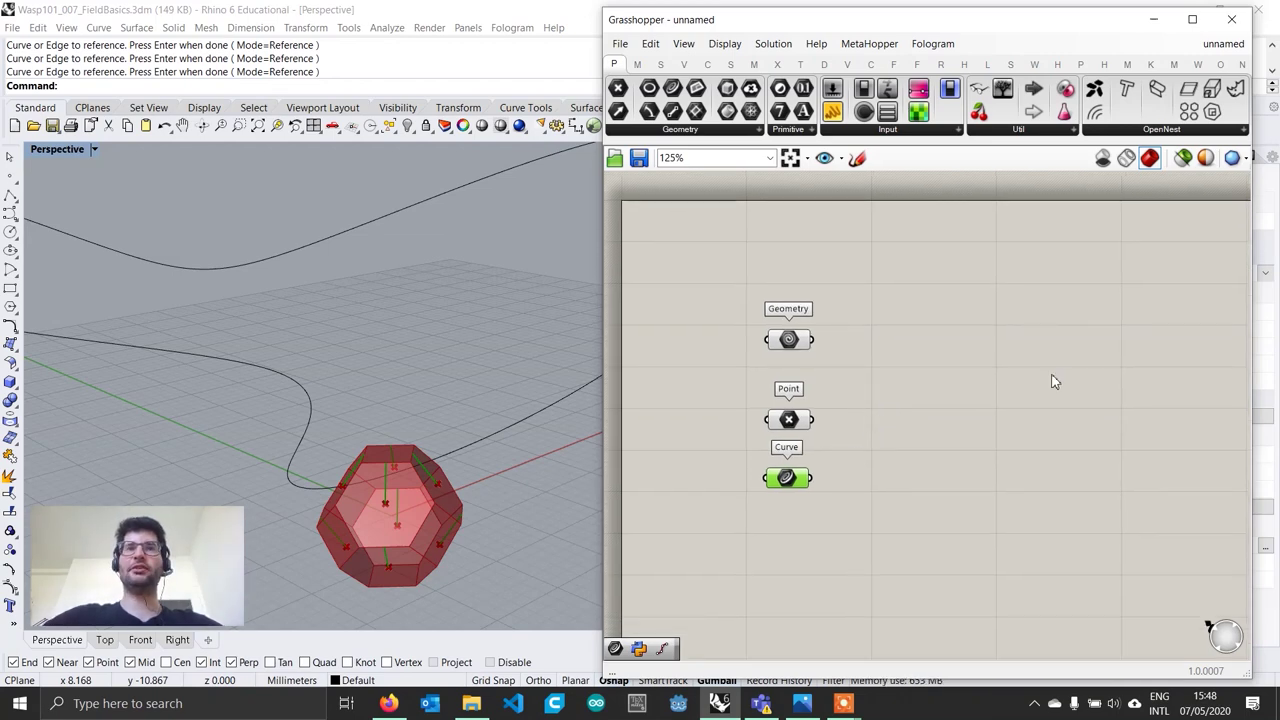
click(1197, 64)
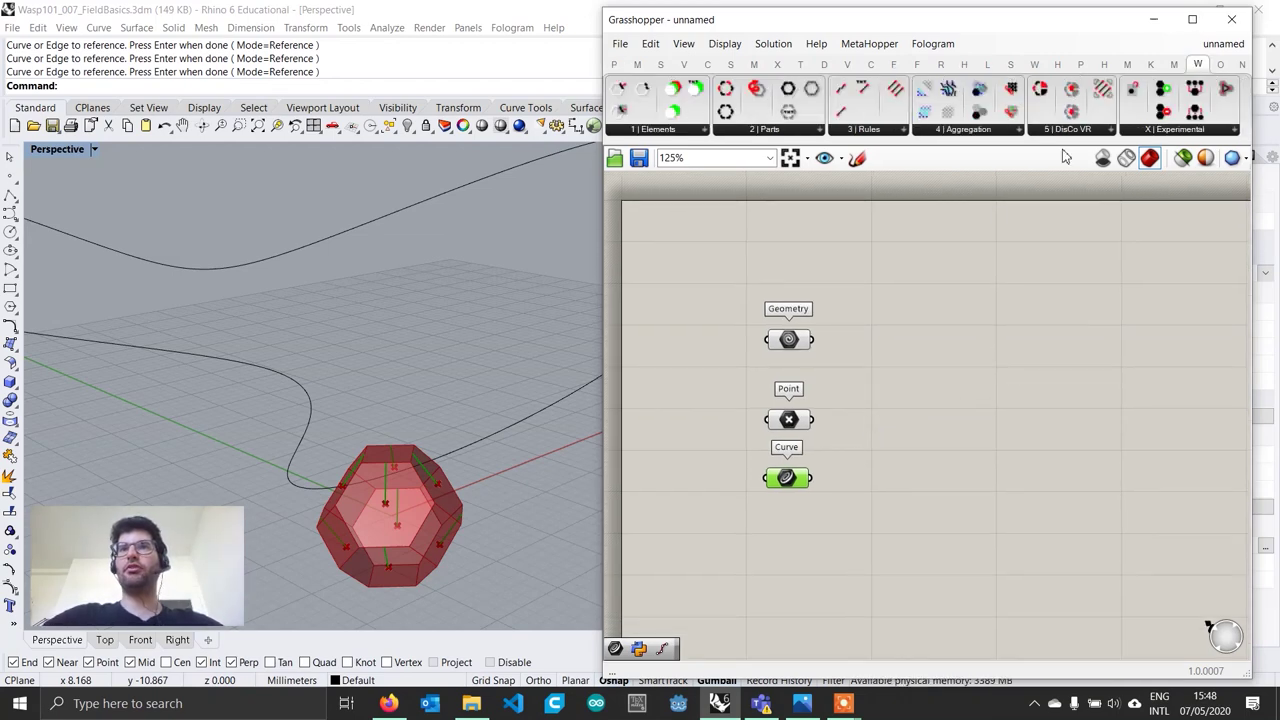
click(657, 130)
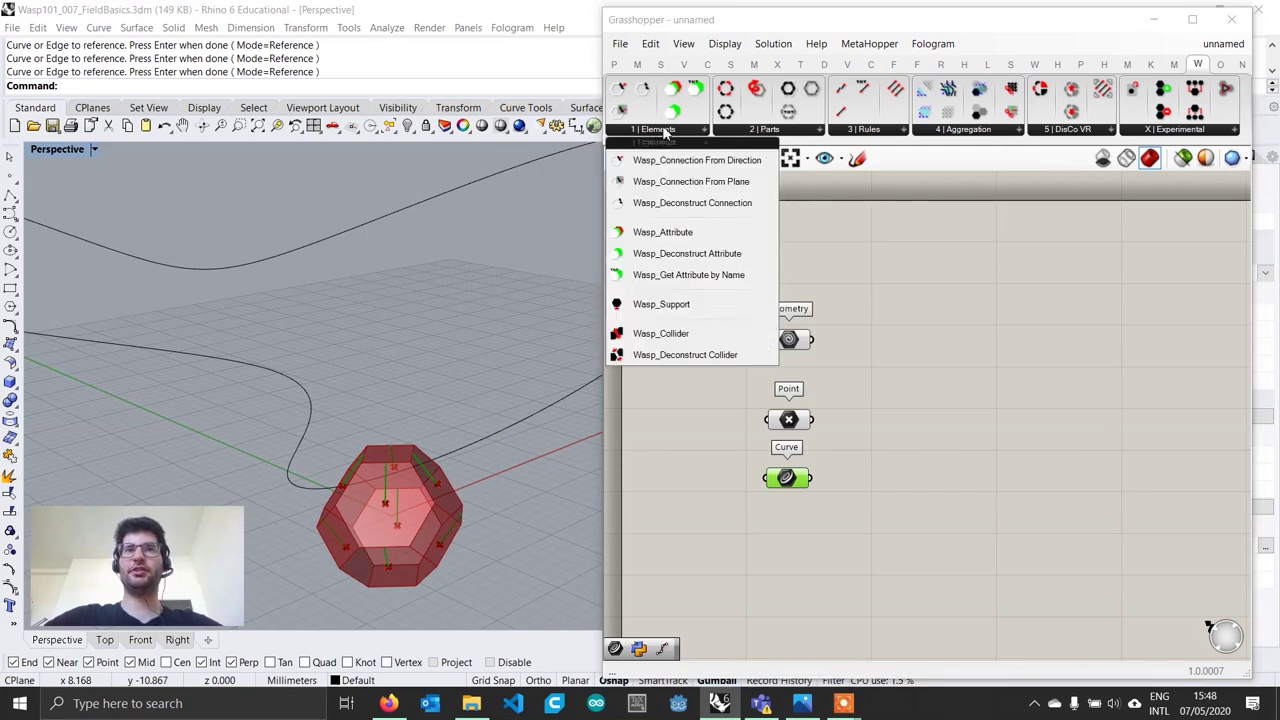
drag(770, 160, 944, 441)
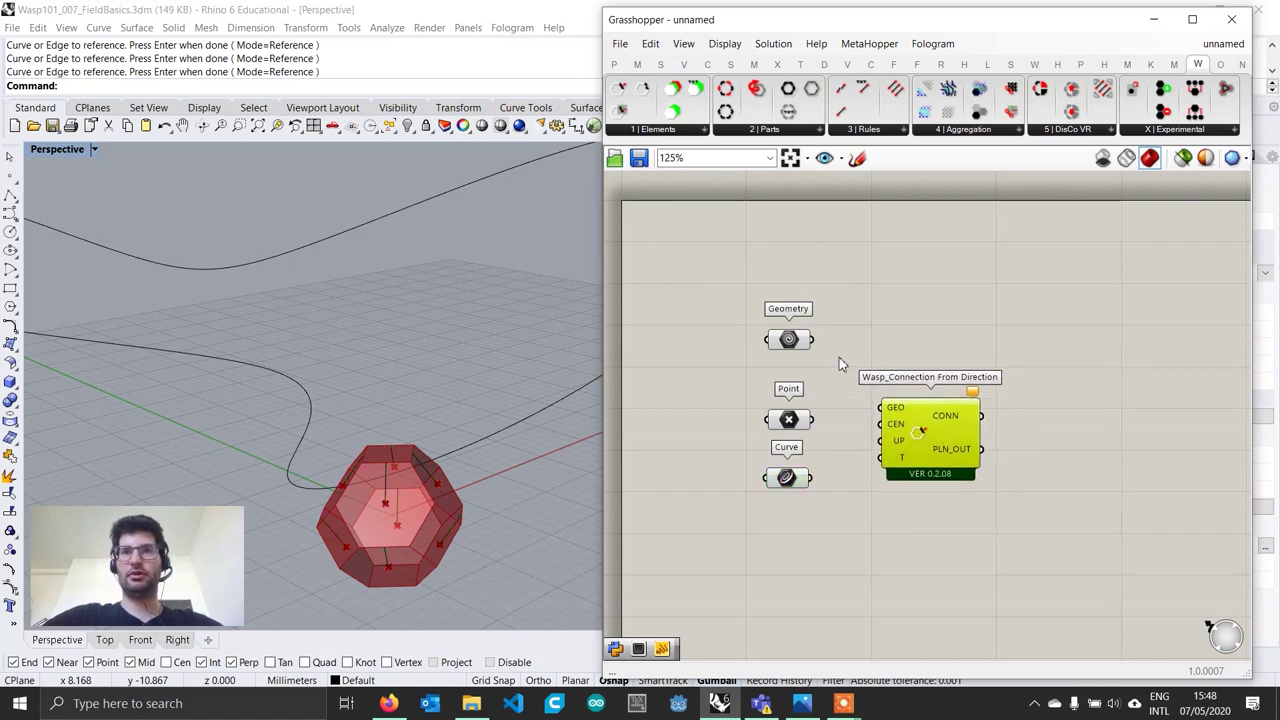
Step: Wire Geometry, Point and Curve into the GEO, CEN and UP inputs of Wasp_Connection From Direction, and adjust the component's placement
mouse_move(814, 340)
mouse_down()
mouse_move(881, 408)
mouse_move(868, 426)
mouse_move(881, 424)
mouse_up()
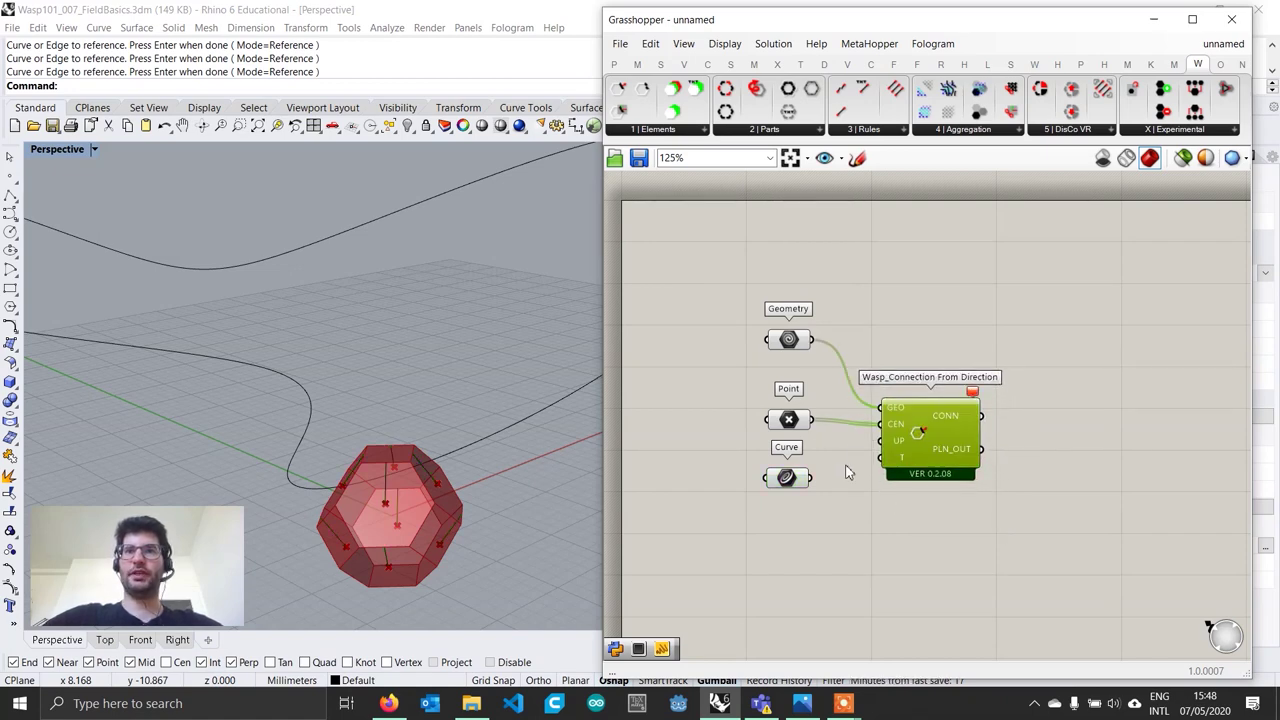
click(839, 466)
drag(811, 479, 880, 441)
drag(955, 452, 945, 442)
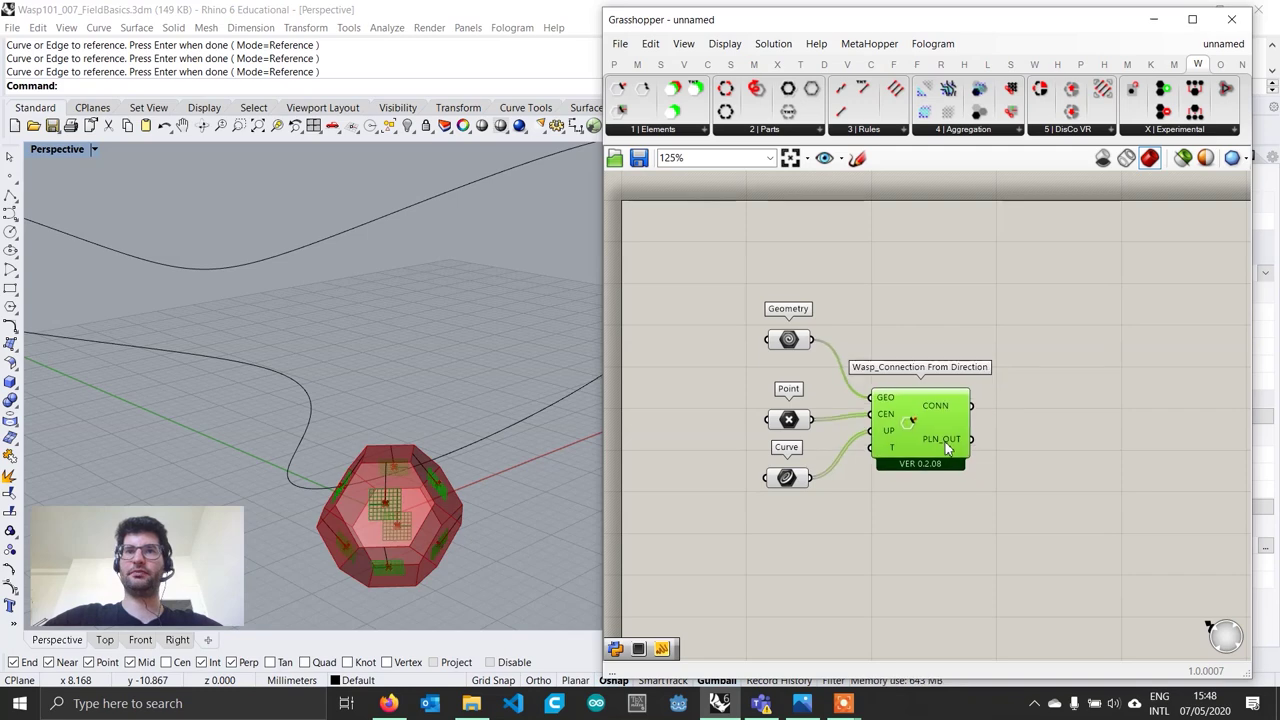
Step: Examine the connection planes on the polyhedron's faces from different angles in the Rhino perspective view
right_drag(428, 485, 500, 420)
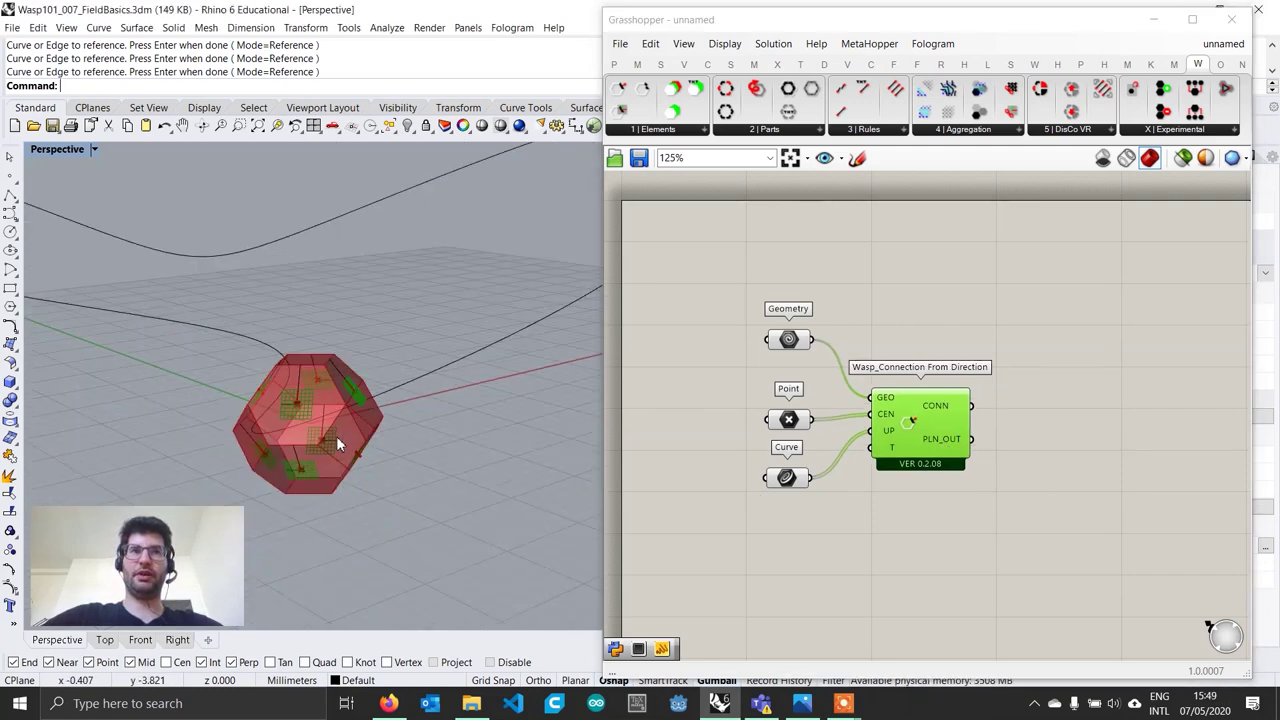
drag(391, 477, 162, 340)
text(ZS)
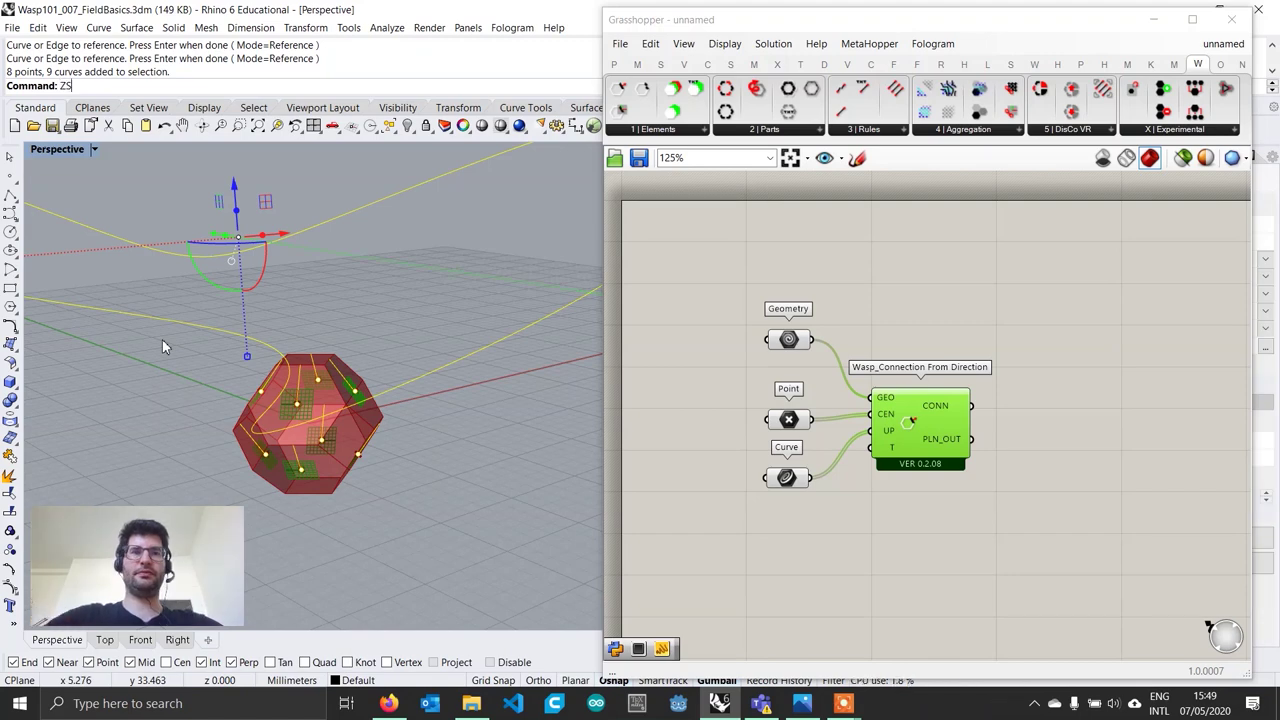
key(Return)
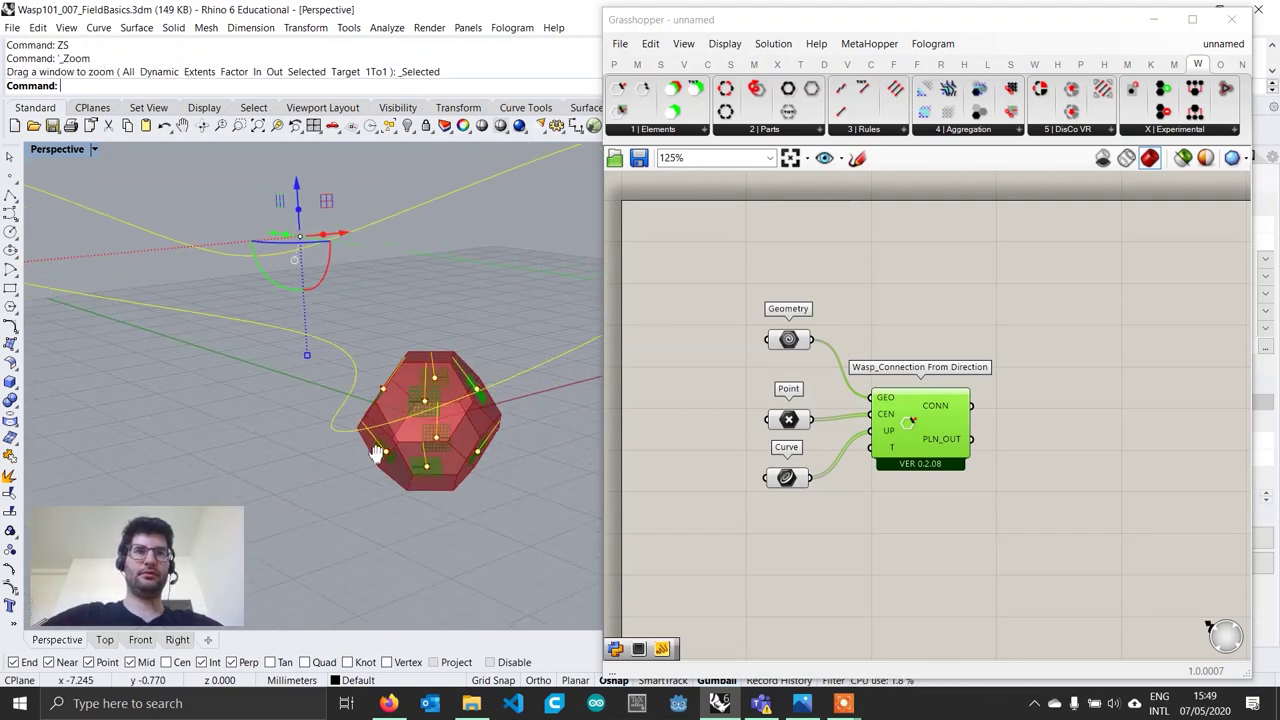
shift+right_drag(376, 453, 288, 450)
click(528, 474)
scroll(472, 470, down, 3)
right_drag(472, 470, 531, 463)
scroll(423, 456, up, 3)
Step: Add a Wasp_Basic Part component to the canvas beyond the Wasp_Connection From Direction component
click(1091, 466)
right_drag(1091, 466, 1023, 457)
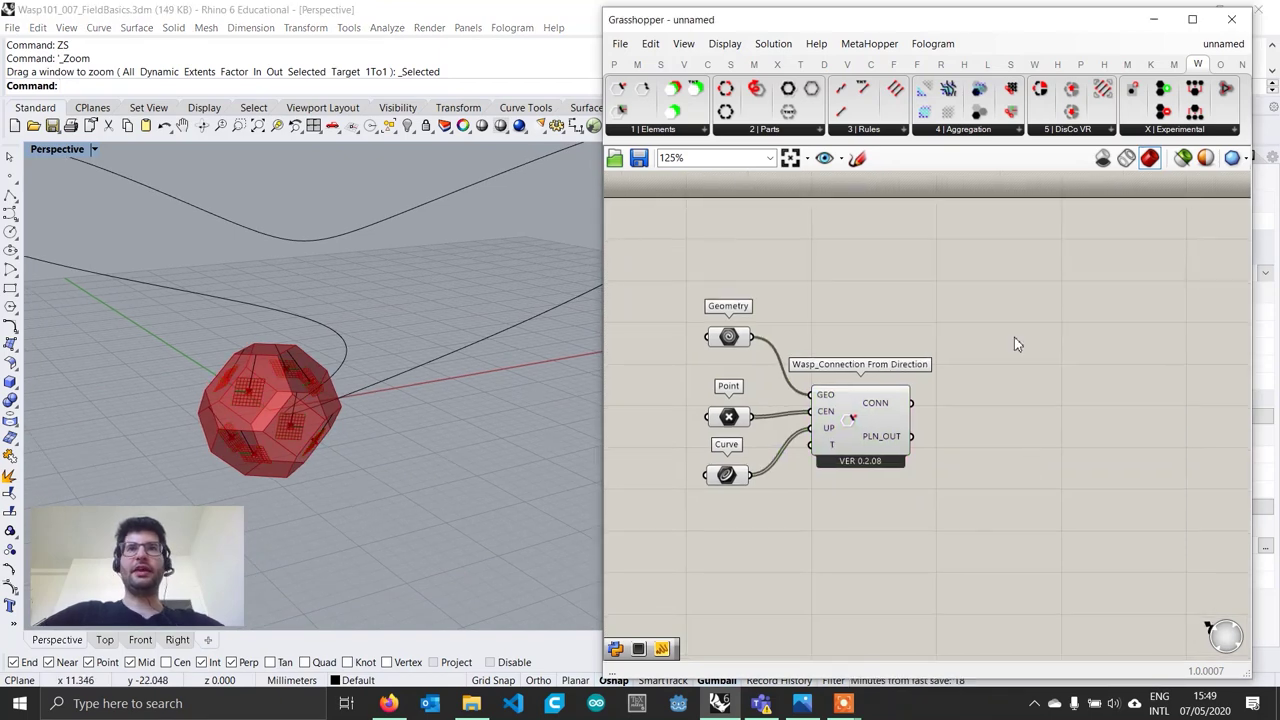
click(781, 136)
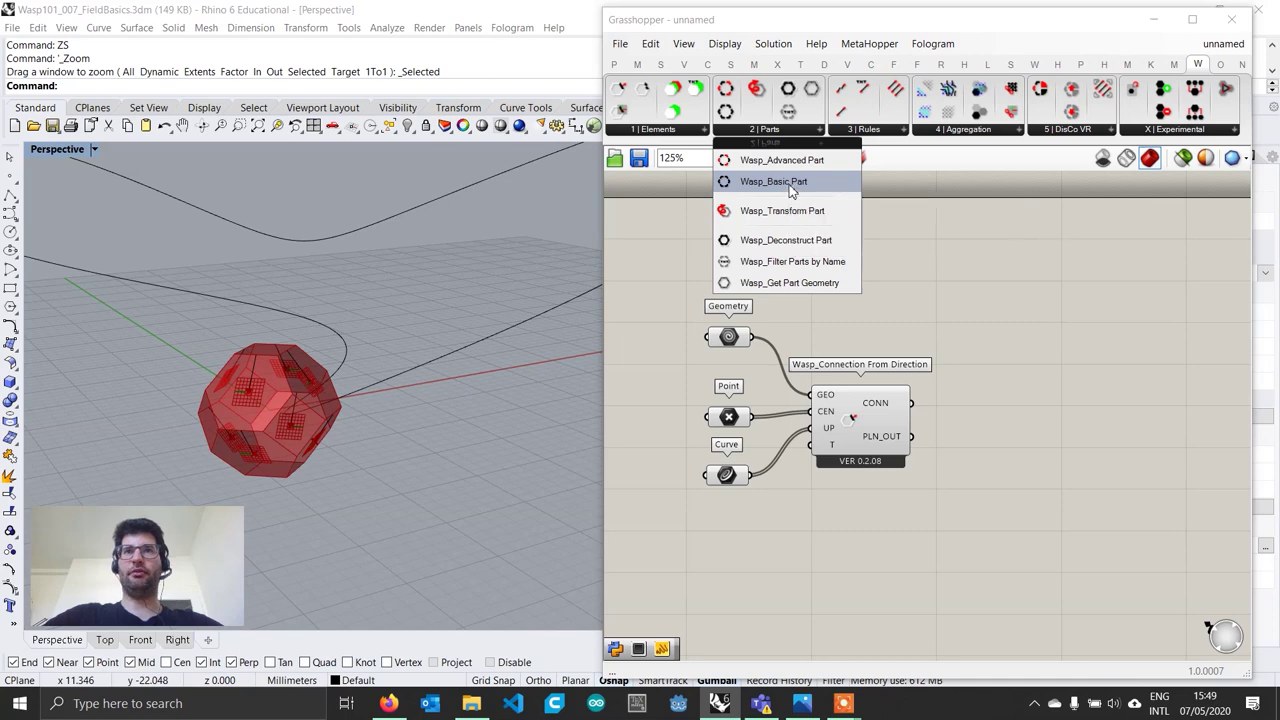
drag(790, 182, 1067, 356)
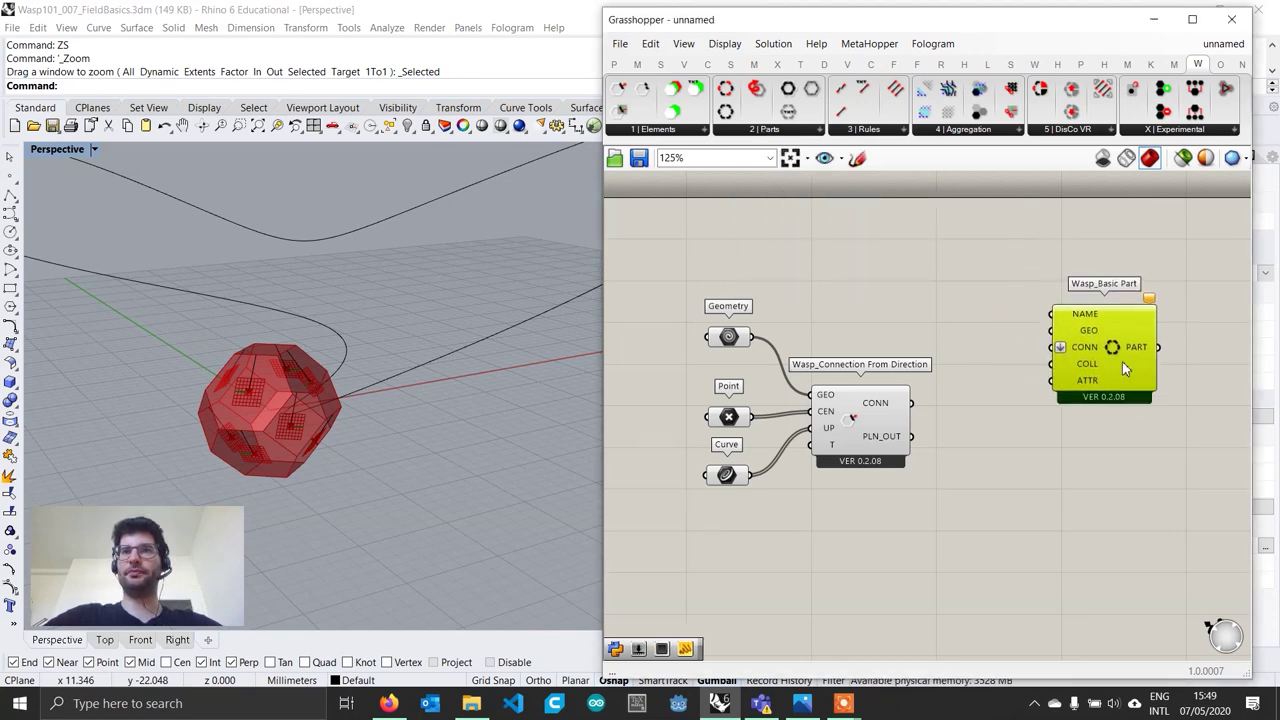
Step: Create a text panel containing P and wire it into the NAME input of Wasp_Basic Part
double_click(1003, 289)
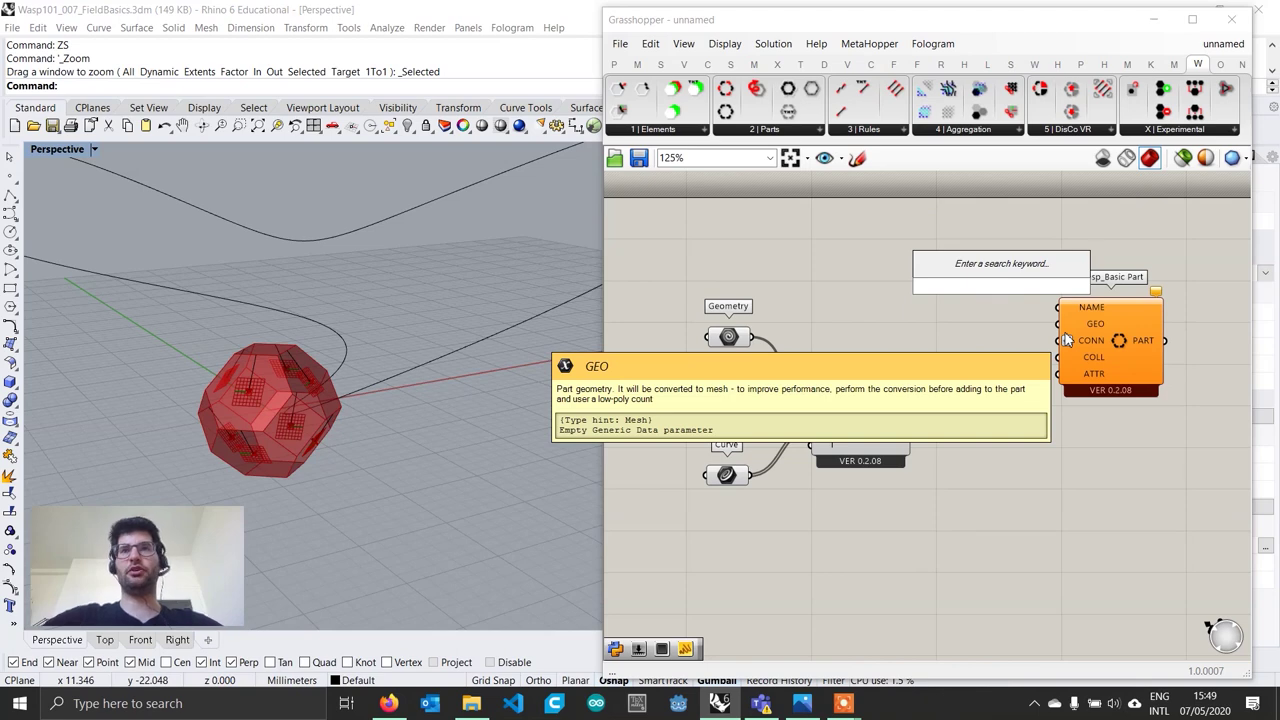
text("P)
key(Return)
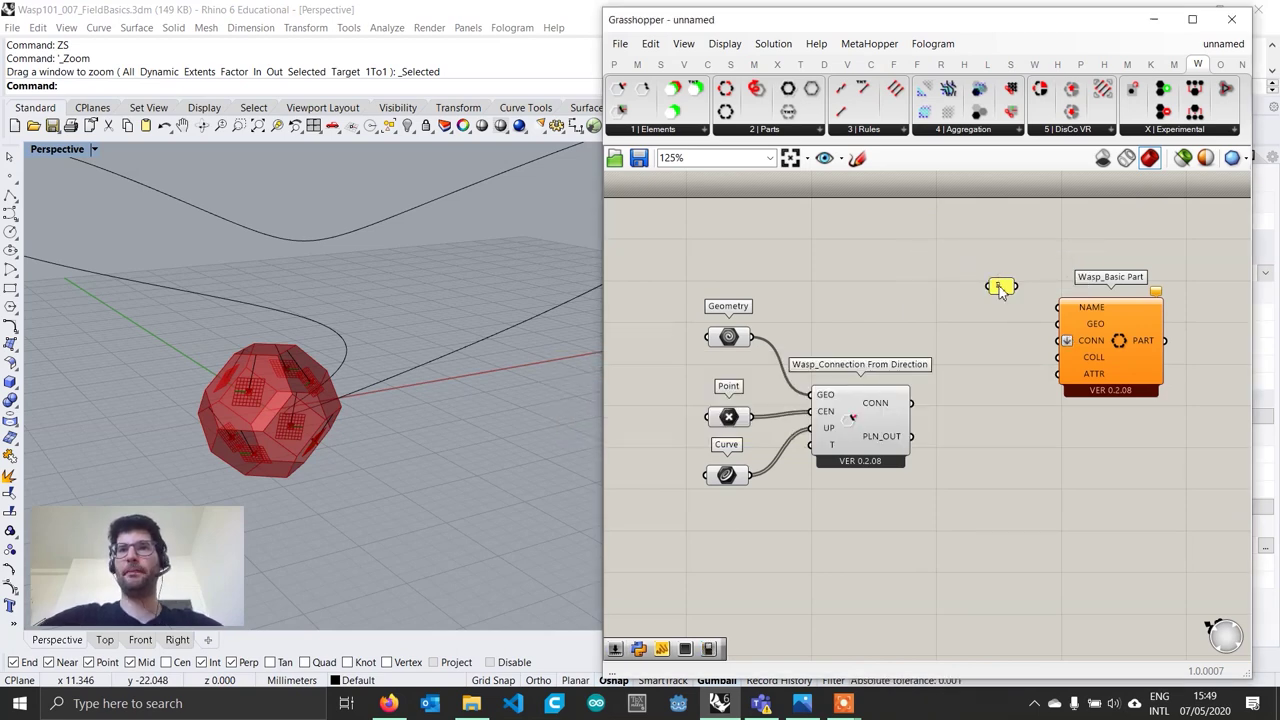
scroll(1000, 290, up, 1)
drag(1019, 286, 1068, 311)
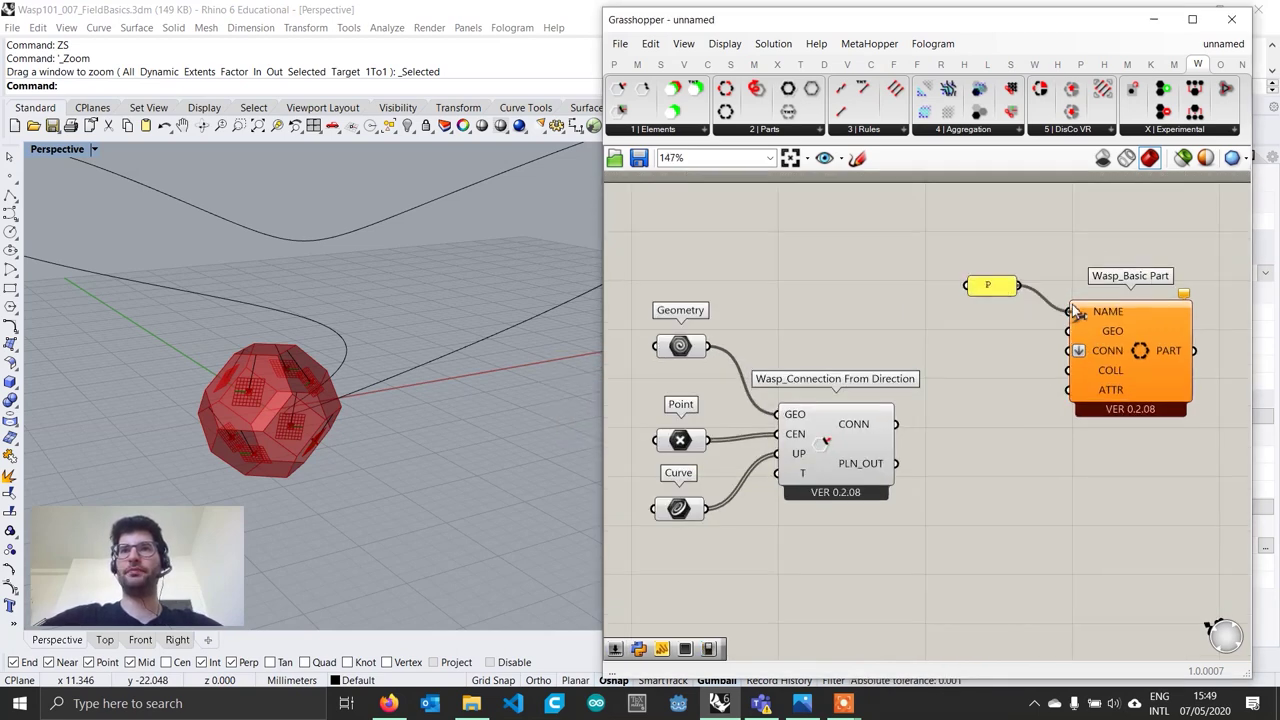
Step: Wire Geometry into GEO and the connections' CONN output into CONN of Wasp_Basic Part, then move the part and name panel closer
drag(708, 346, 1068, 331)
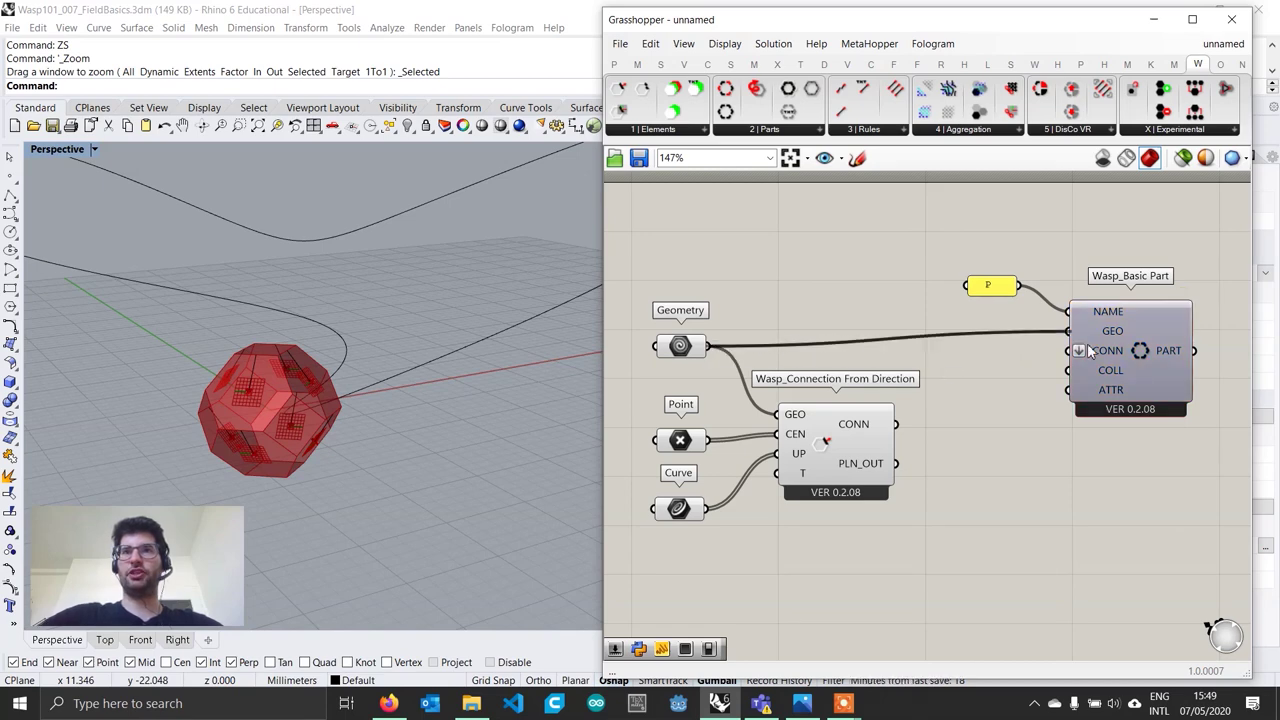
drag(1142, 355, 1133, 370)
drag(896, 424, 1098, 382)
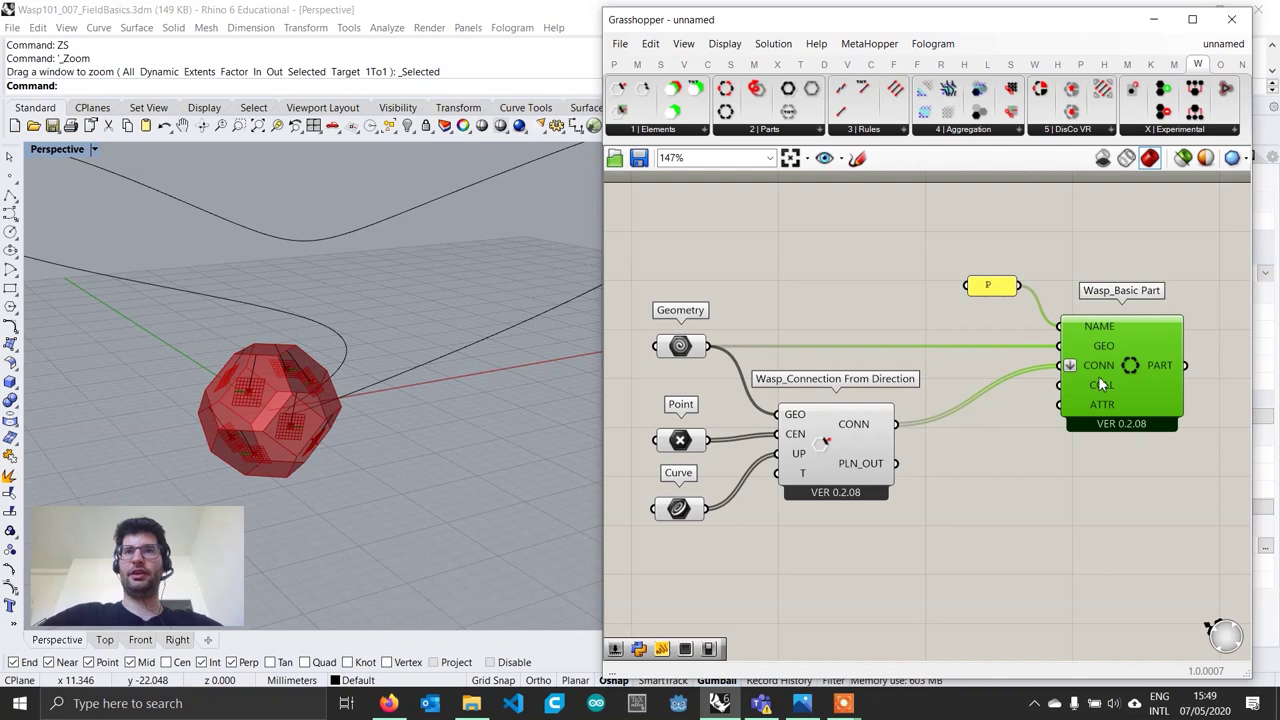
drag(995, 289, 952, 288)
drag(1137, 379, 1088, 374)
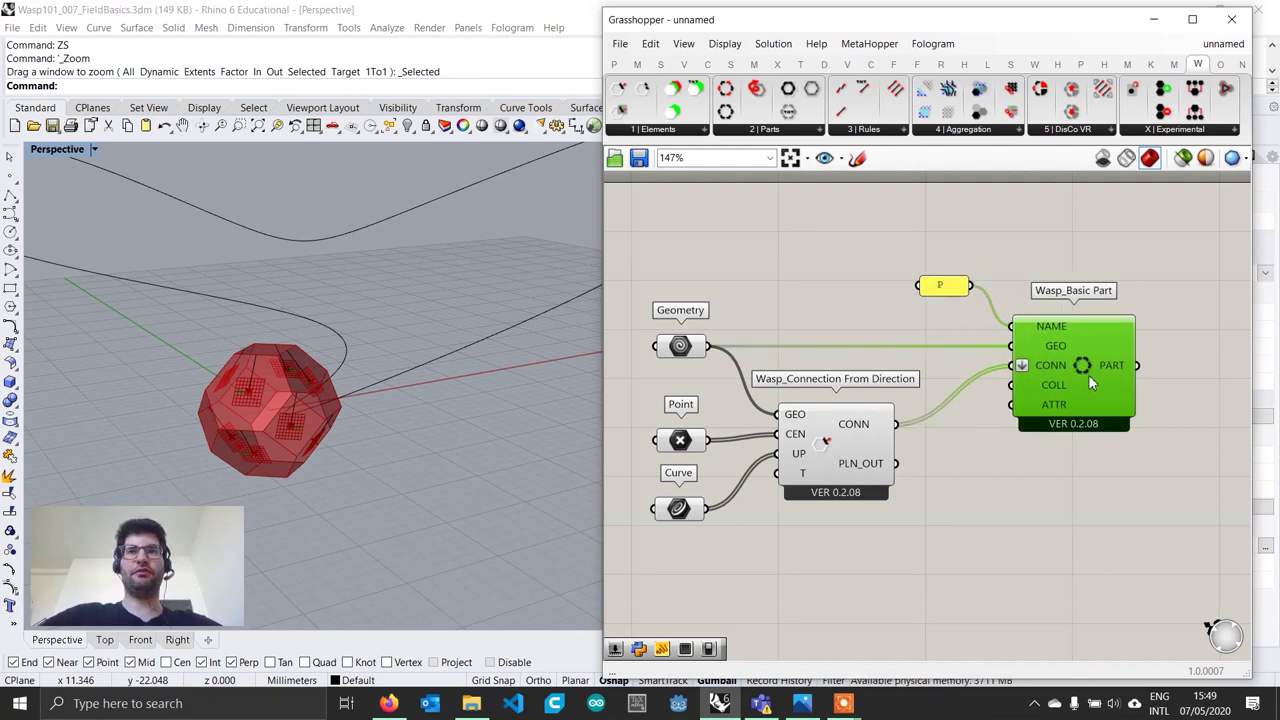
Step: Widen the Grasshopper window and place a Wasp_Field-driven Aggregation component well beyond Wasp_Basic Part
scroll(1134, 381, down, 3)
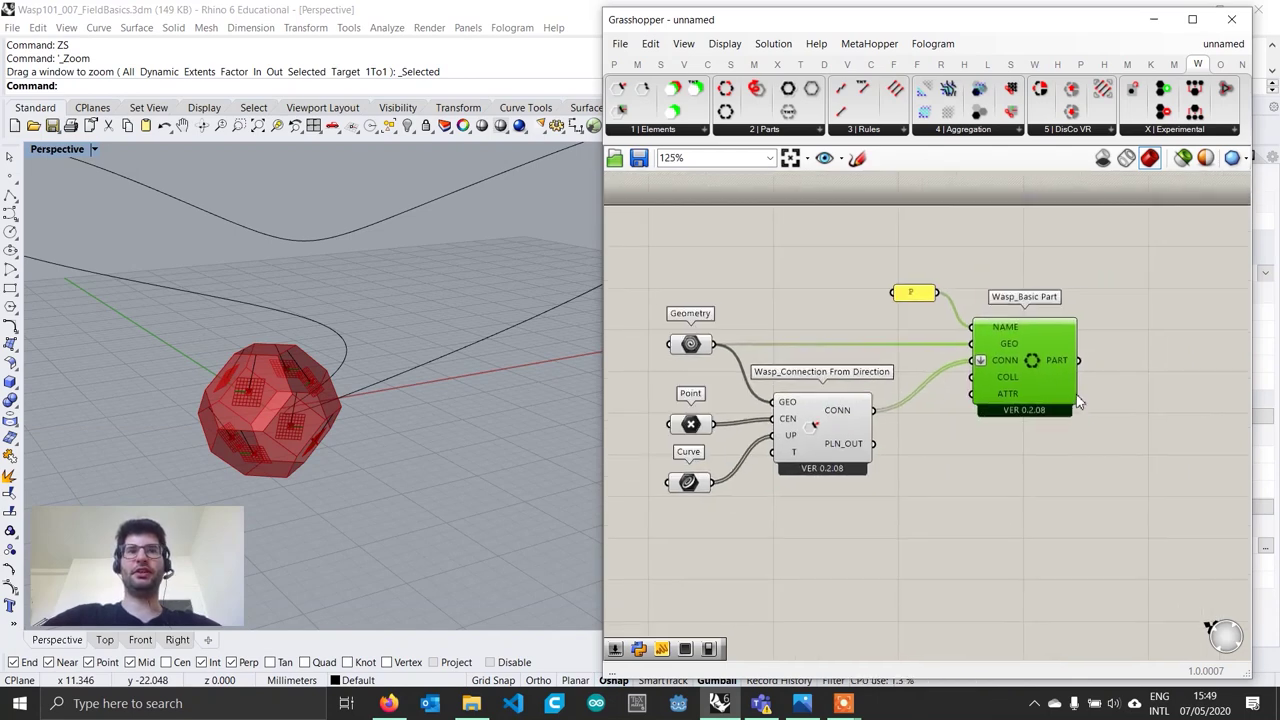
right_drag(1092, 398, 982, 366)
scroll(983, 362, down, 1)
drag(601, 295, 541, 297)
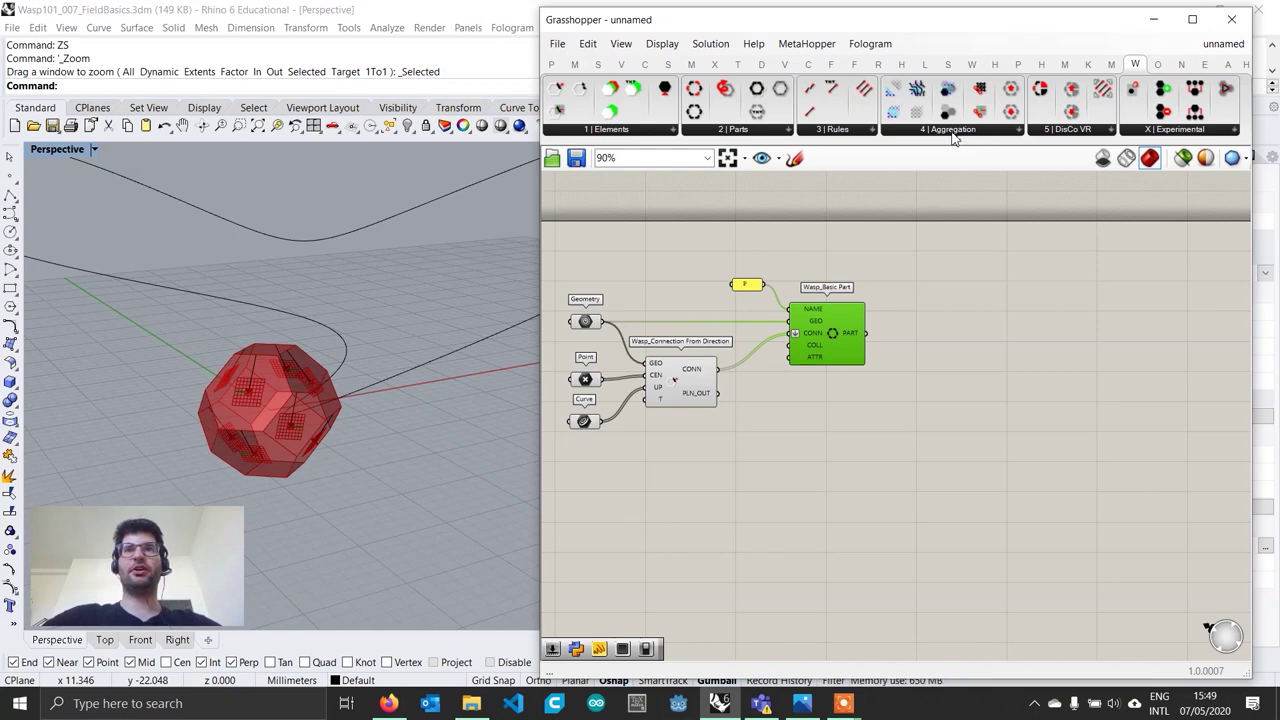
click(953, 137)
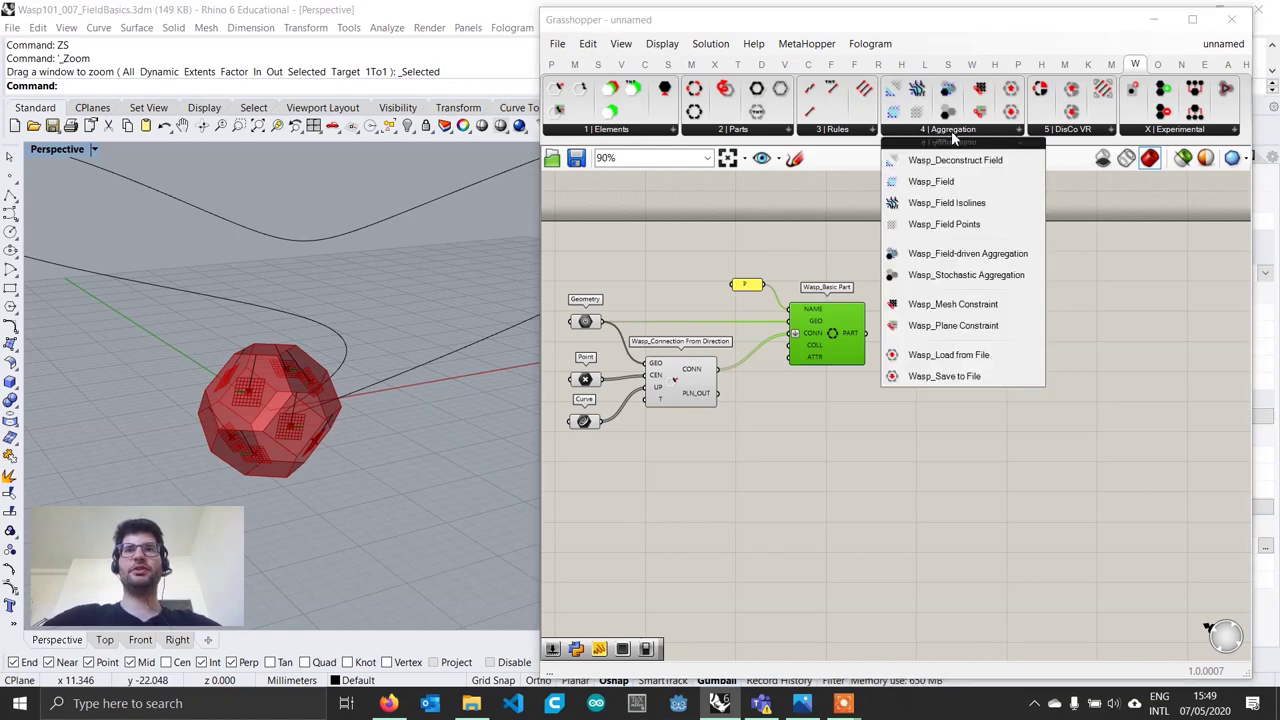
click(983, 256)
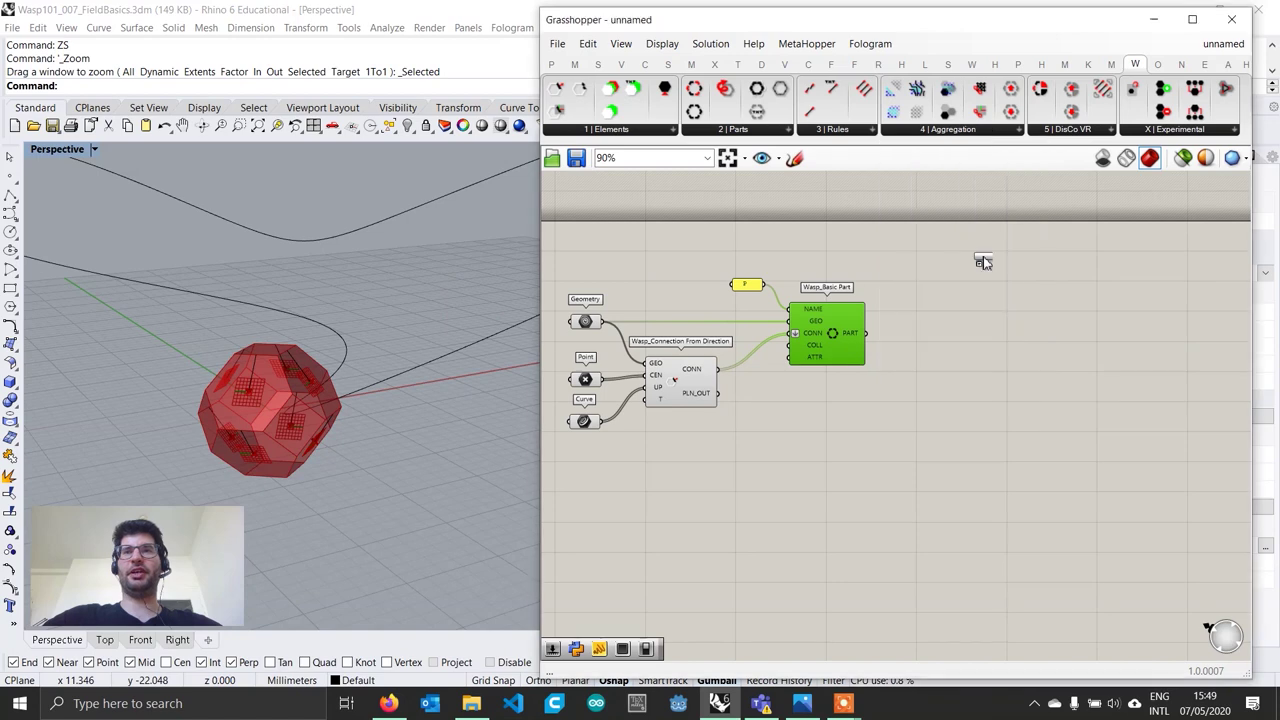
click(1133, 377)
scroll(1157, 372, up, 2)
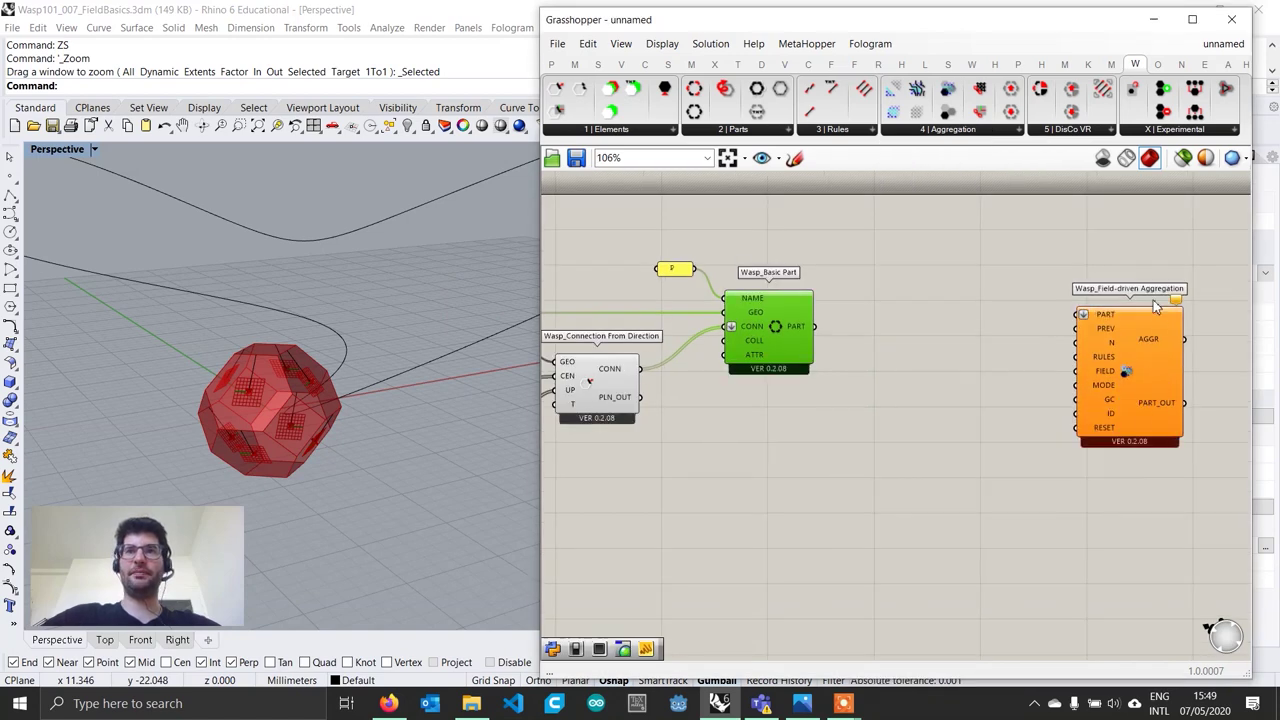
click(1154, 370)
right_drag(1026, 381, 1006, 377)
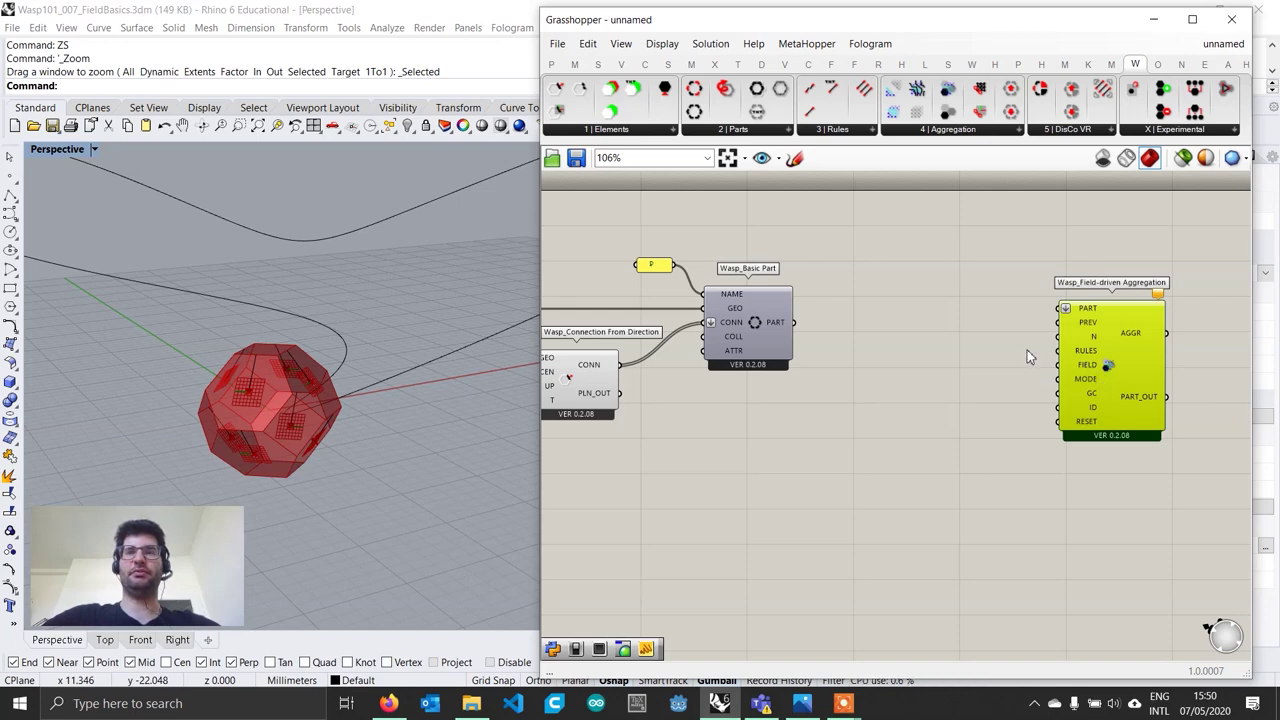
Step: Wire the PART output of Wasp_Basic Part into the aggregation's PART input and align the aggregation so the wire is straight
right_drag(999, 341, 987, 335)
scroll(885, 329, up, 2)
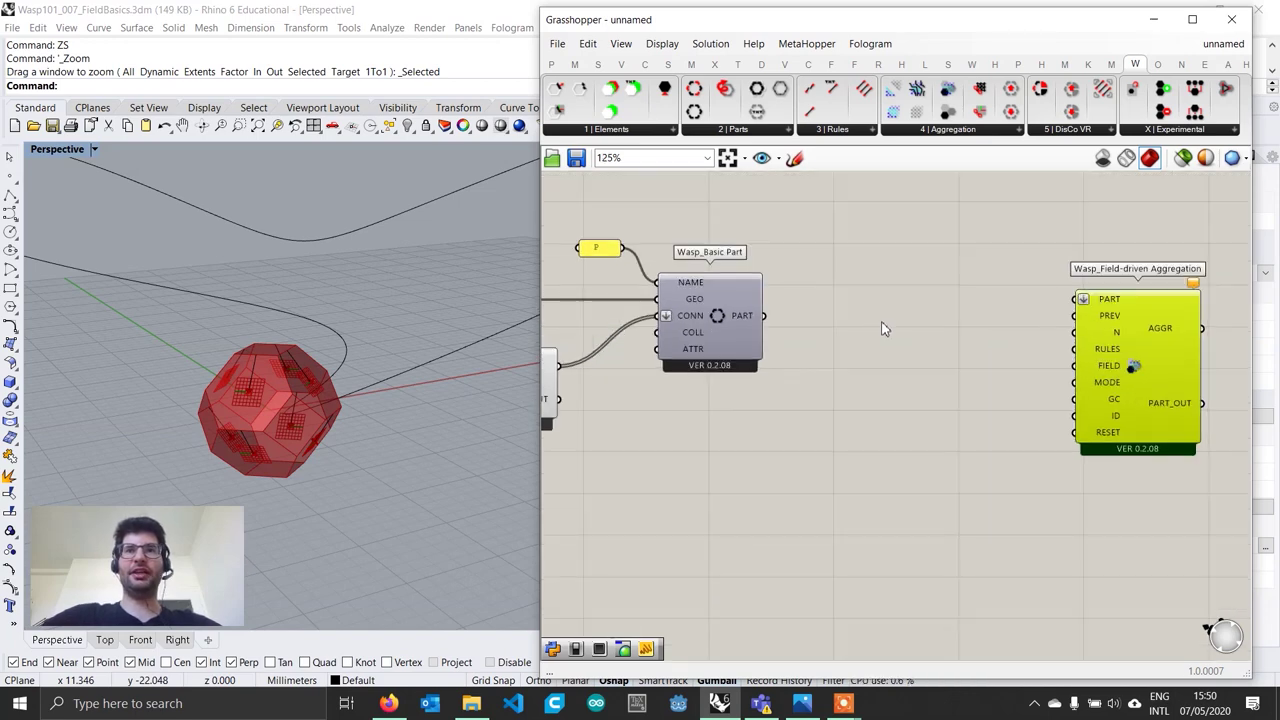
drag(764, 316, 1078, 299)
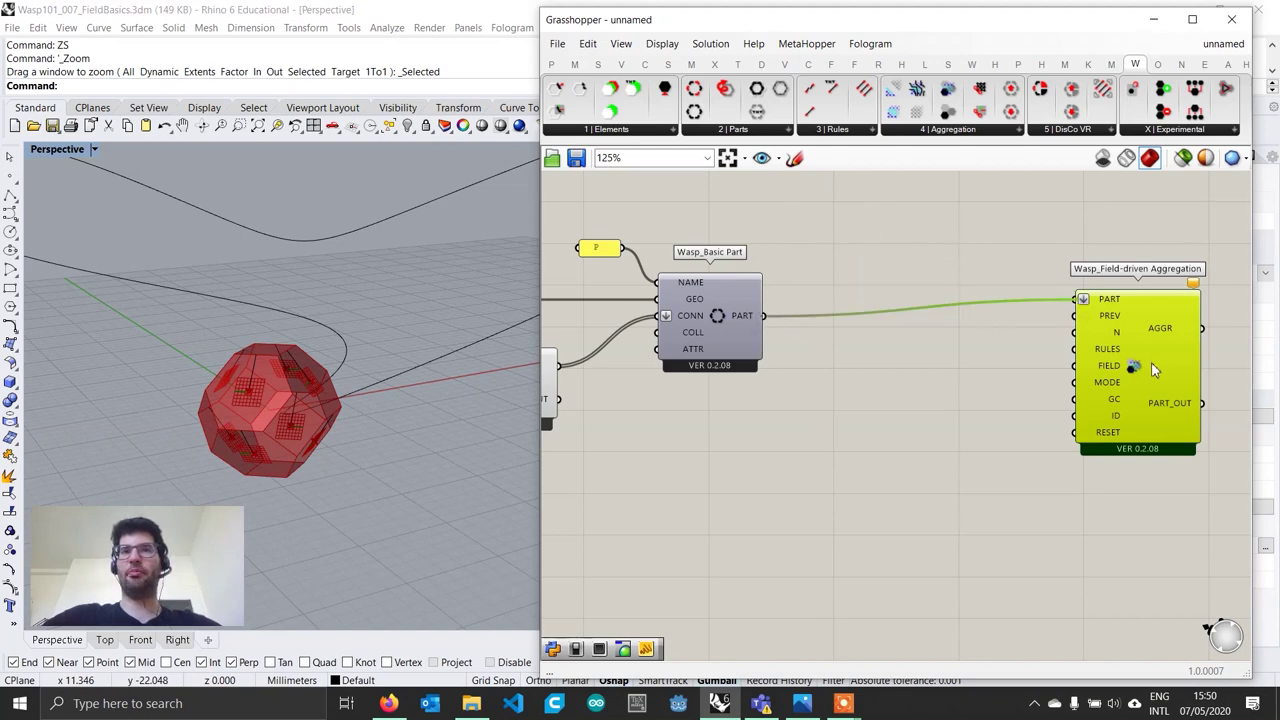
drag(1150, 360, 1190, 367)
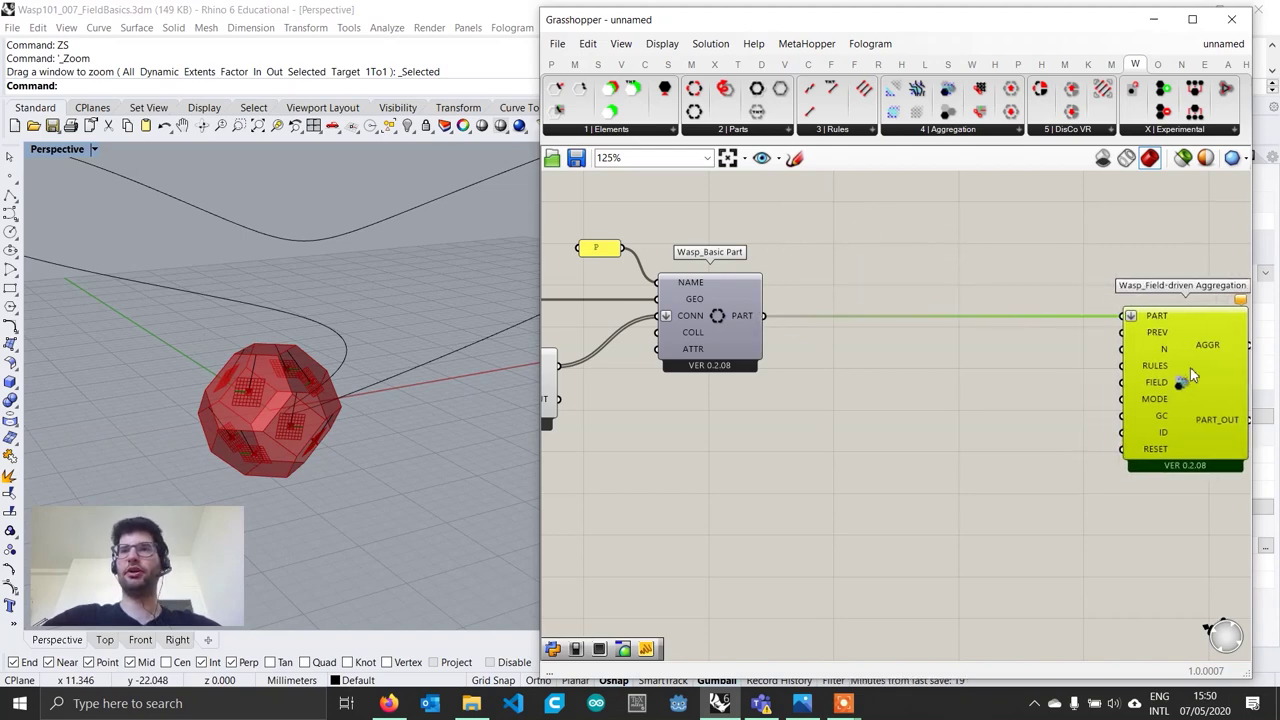
right_drag(1163, 352, 1121, 349)
Step: Create a number slider set to 120, wire it into the aggregation's N input and align it with that input
double_click(986, 358)
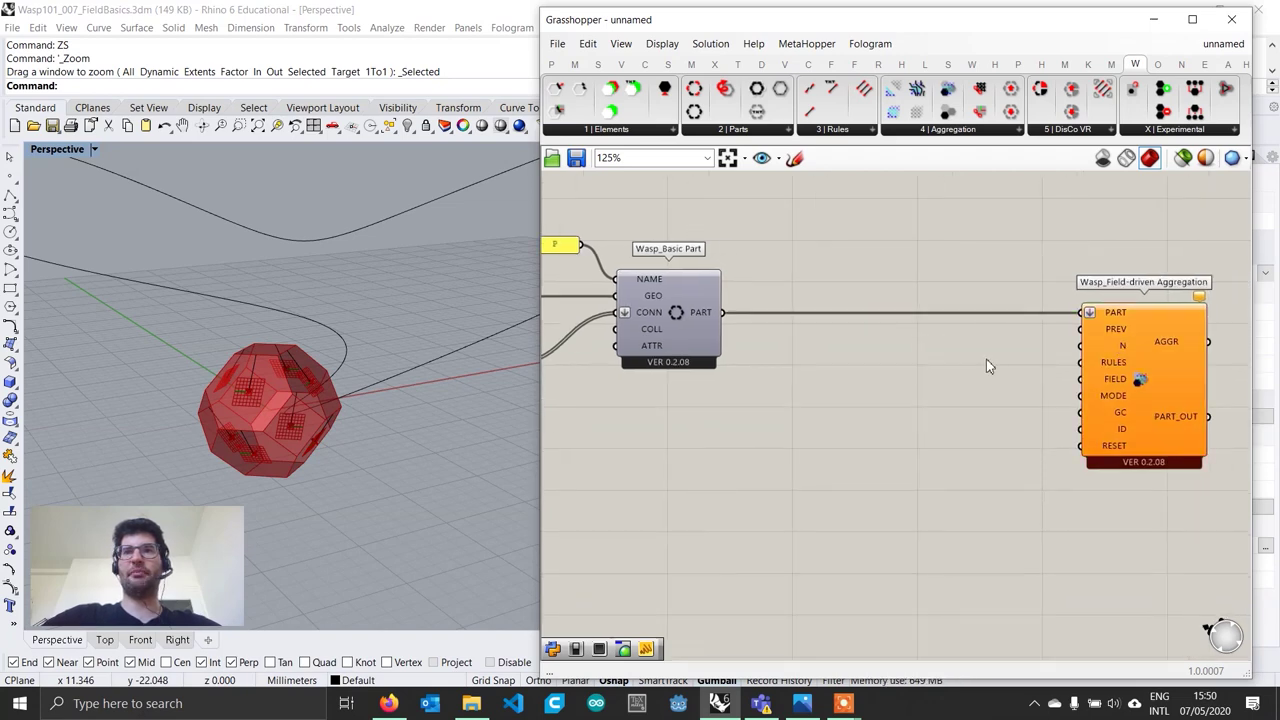
text(120)
key(Return)
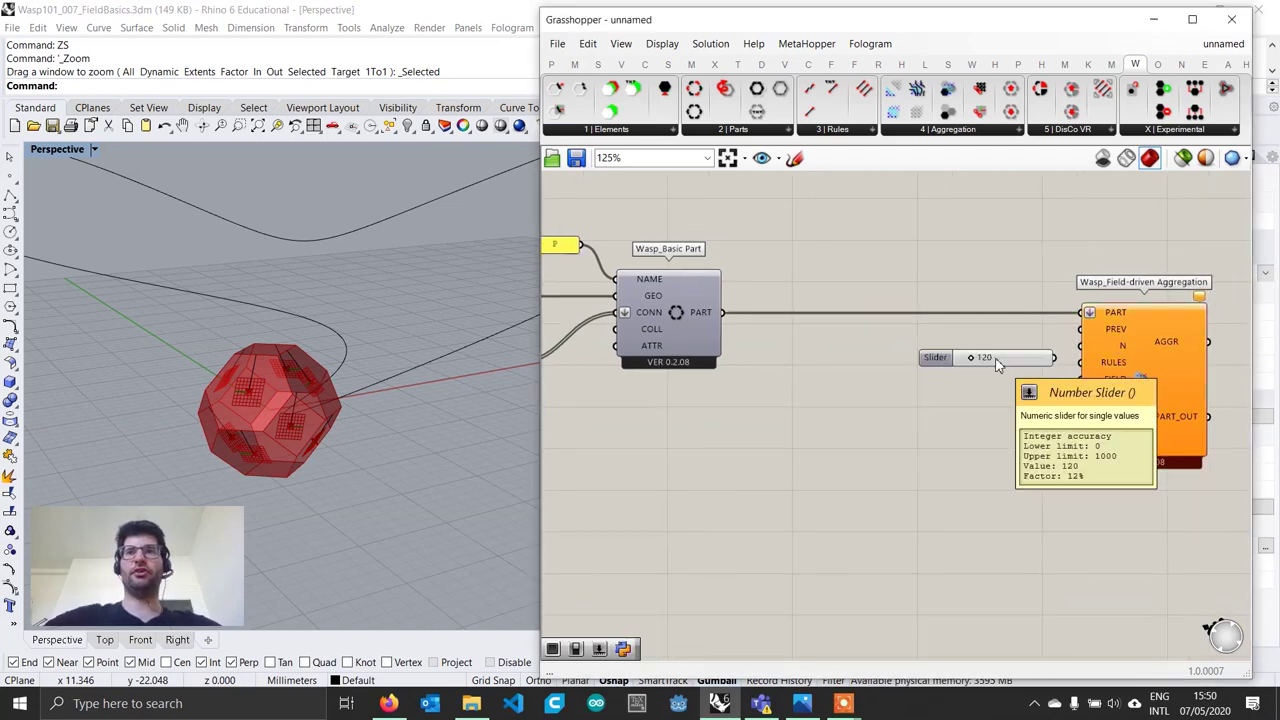
mouse_move(1056, 358)
mouse_down()
mouse_move(1076, 371)
mouse_move(1064, 366)
mouse_move(1077, 352)
mouse_move(1056, 358)
mouse_up()
drag(1044, 361, 1052, 350)
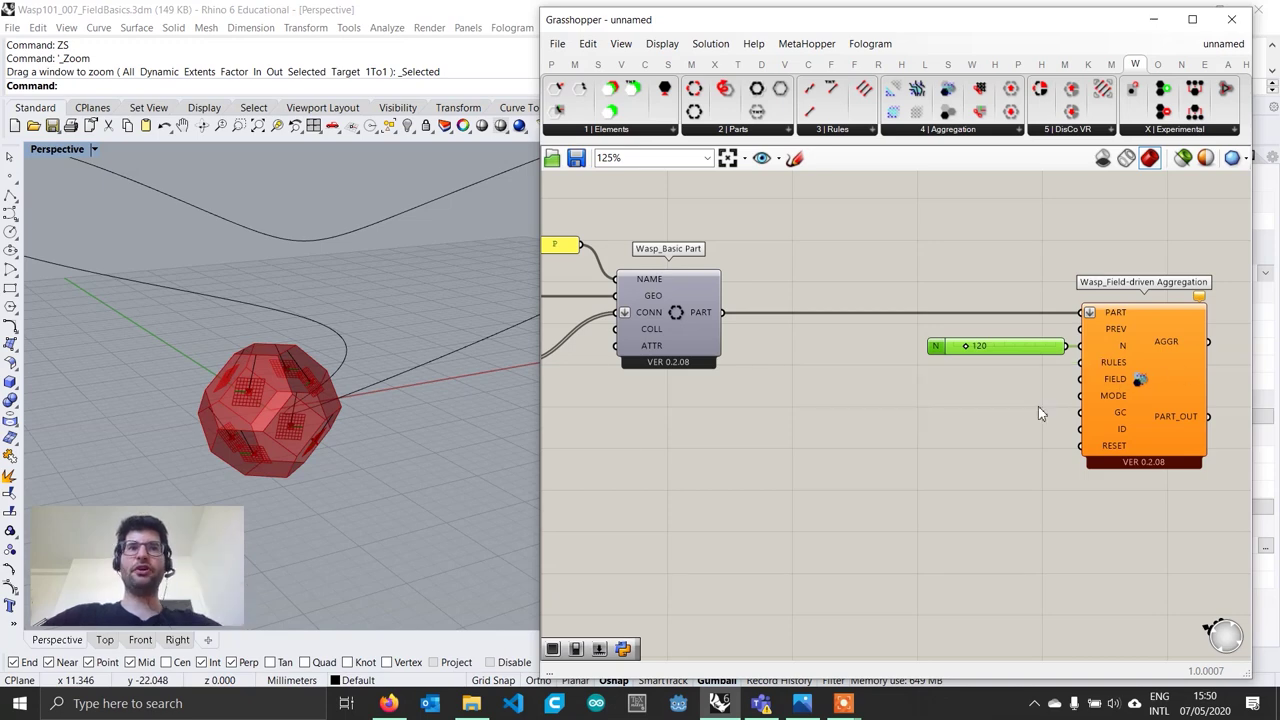
Step: Place a Point List component below Wasp_Connection From Direction and wire the Point parameter into its P input
right_drag(428, 425, 423, 429)
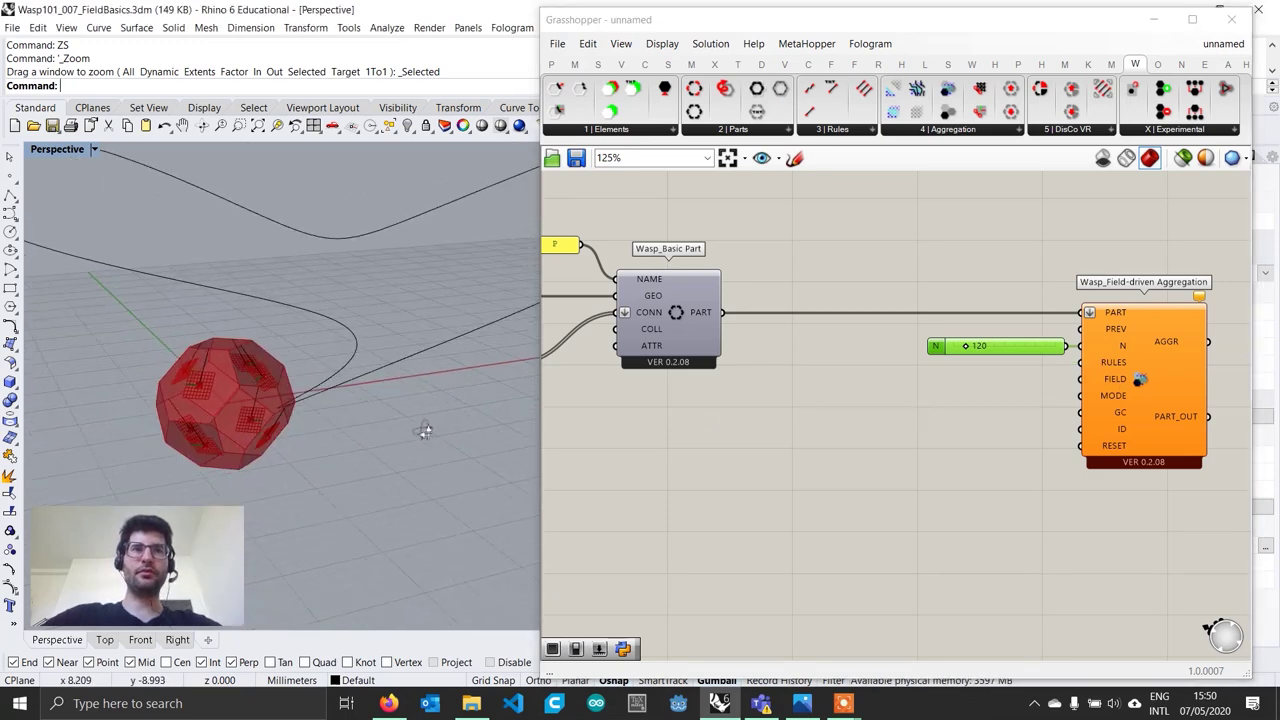
right_drag(207, 392, 360, 410)
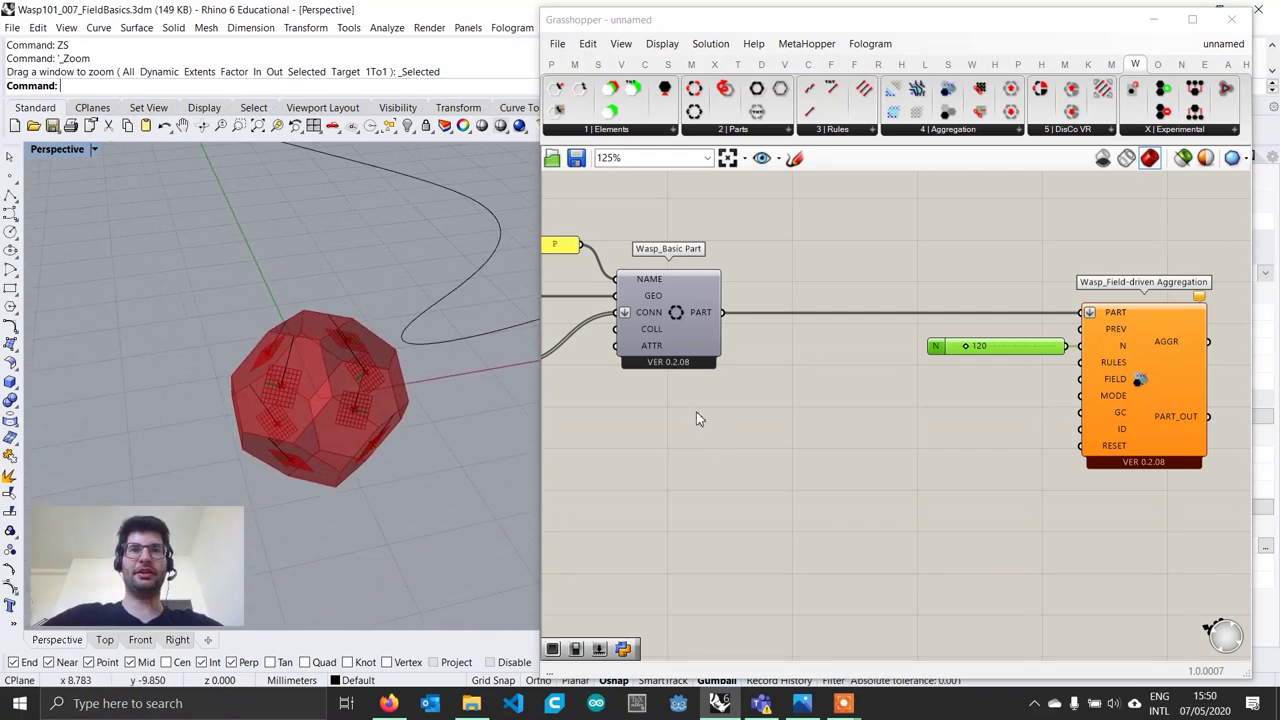
right_drag(712, 413, 837, 417)
scroll(790, 425, down, 1)
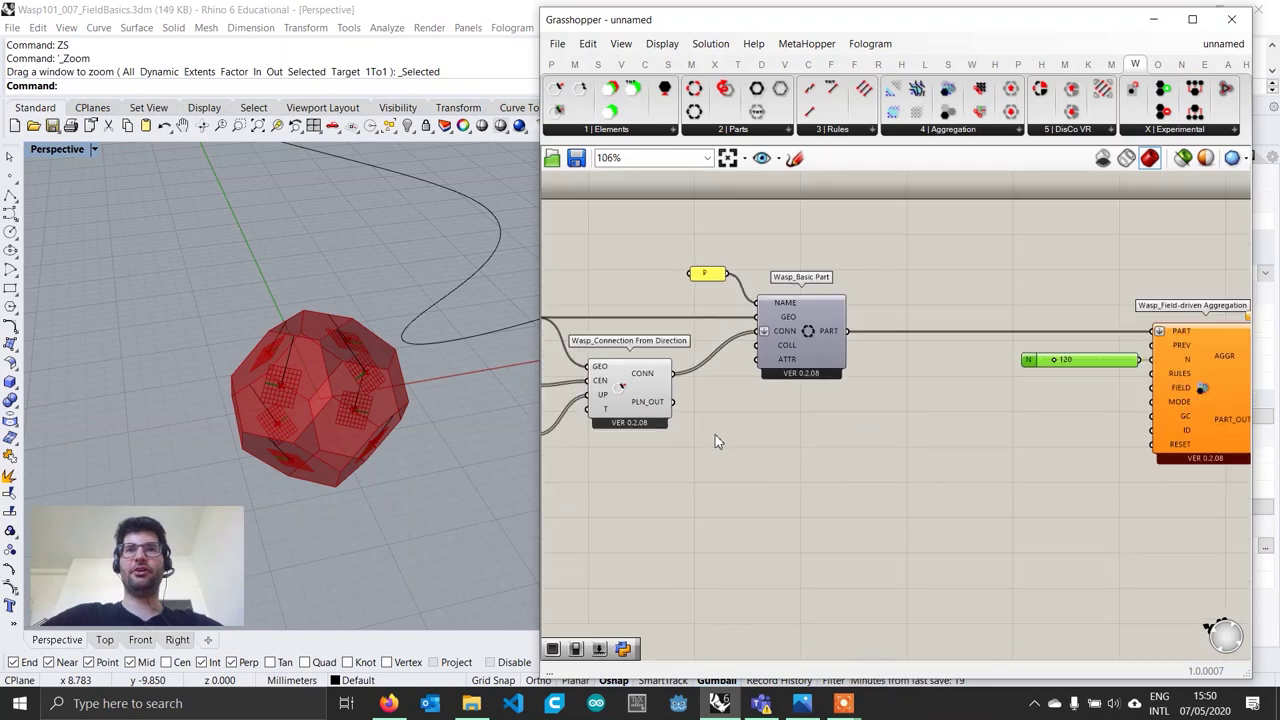
scroll(688, 444, up, 1)
double_click(749, 471)
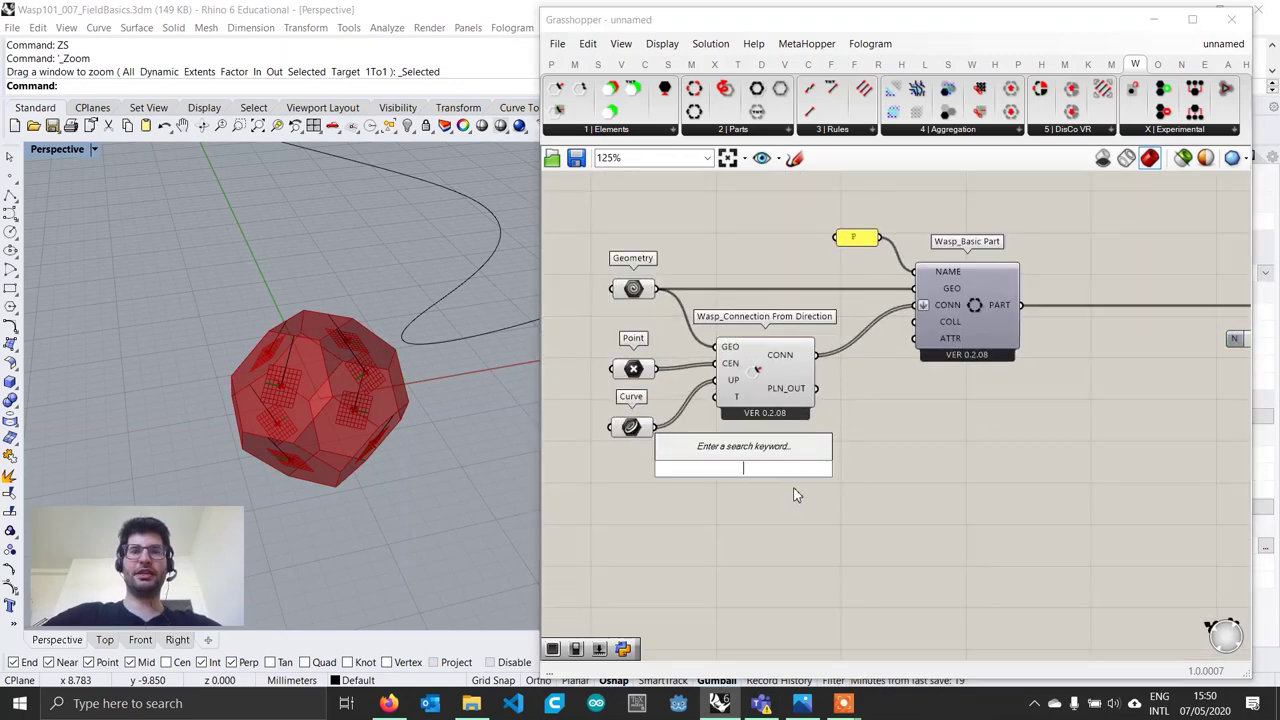
text(point li)
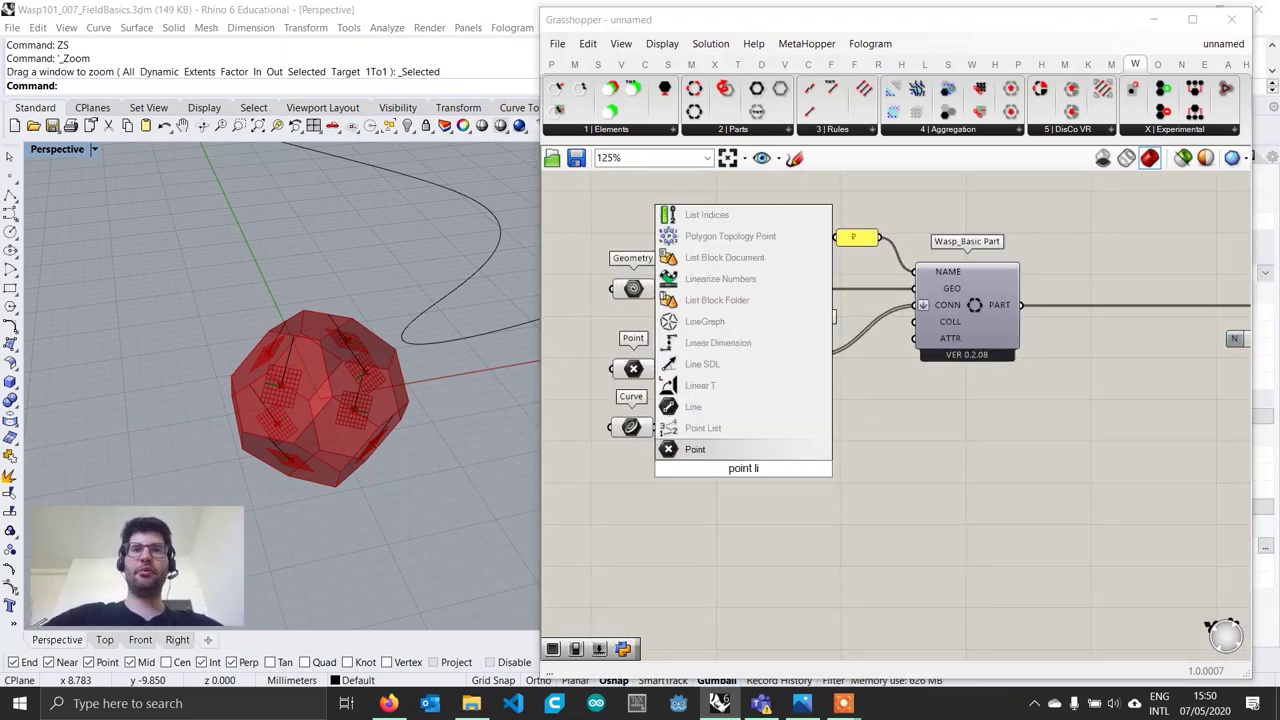
click(750, 432)
drag(656, 369, 734, 460)
mouse_move(748, 475)
mouse_down()
mouse_move(774, 484)
mouse_move(752, 487)
mouse_up()
Step: Create a number slider set to 2, wire it into Point List's S input and check the connection numbering on the polyhedron
double_click(654, 495)
text(2)
key(Return)
click(691, 483)
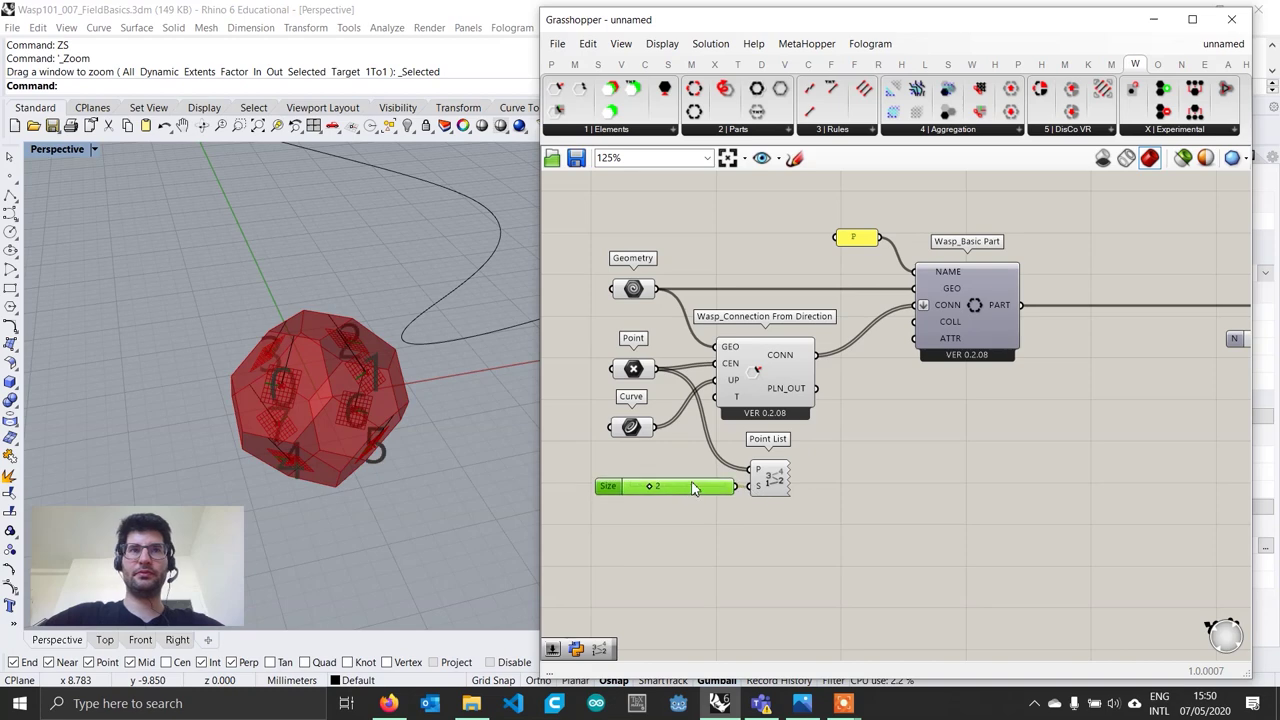
click(777, 481)
right_drag(425, 443, 365, 415)
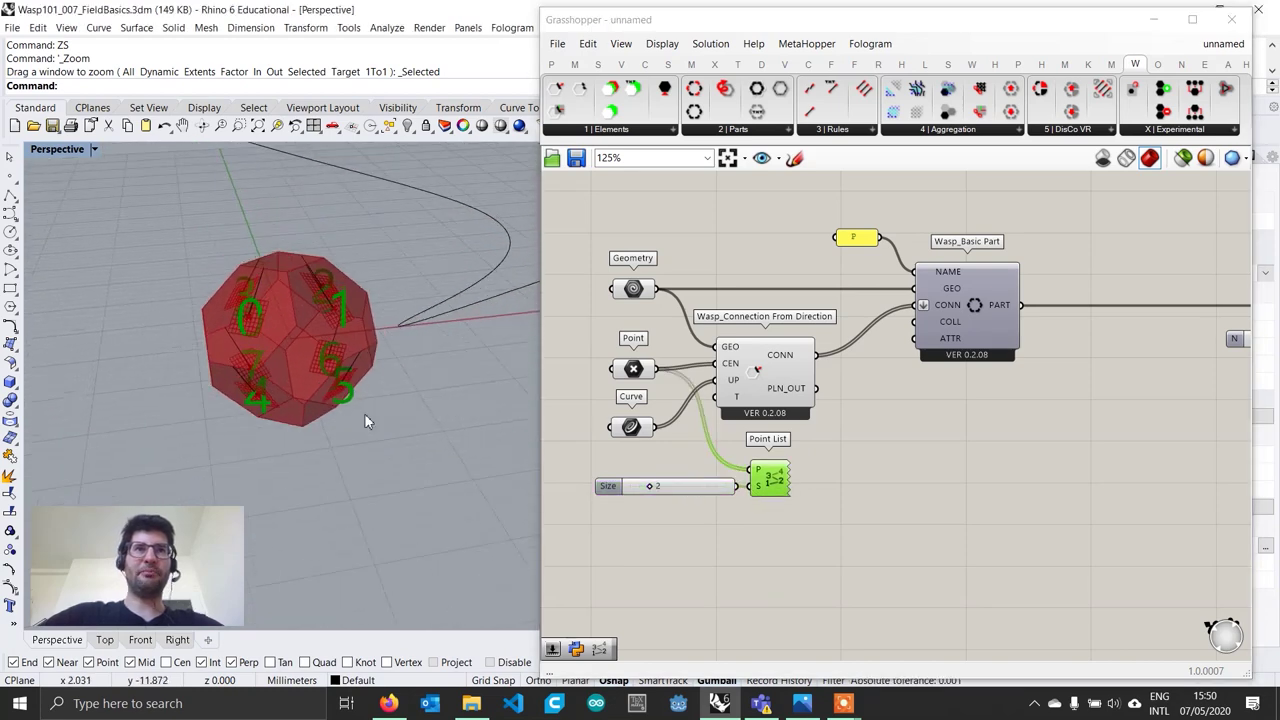
scroll(349, 335, up, 4)
Step: Place an empty panel on the canvas between Wasp_Basic Part and the field-driven aggregation
right_drag(1131, 485, 878, 453)
scroll(950, 457, down, 1)
double_click(818, 415)
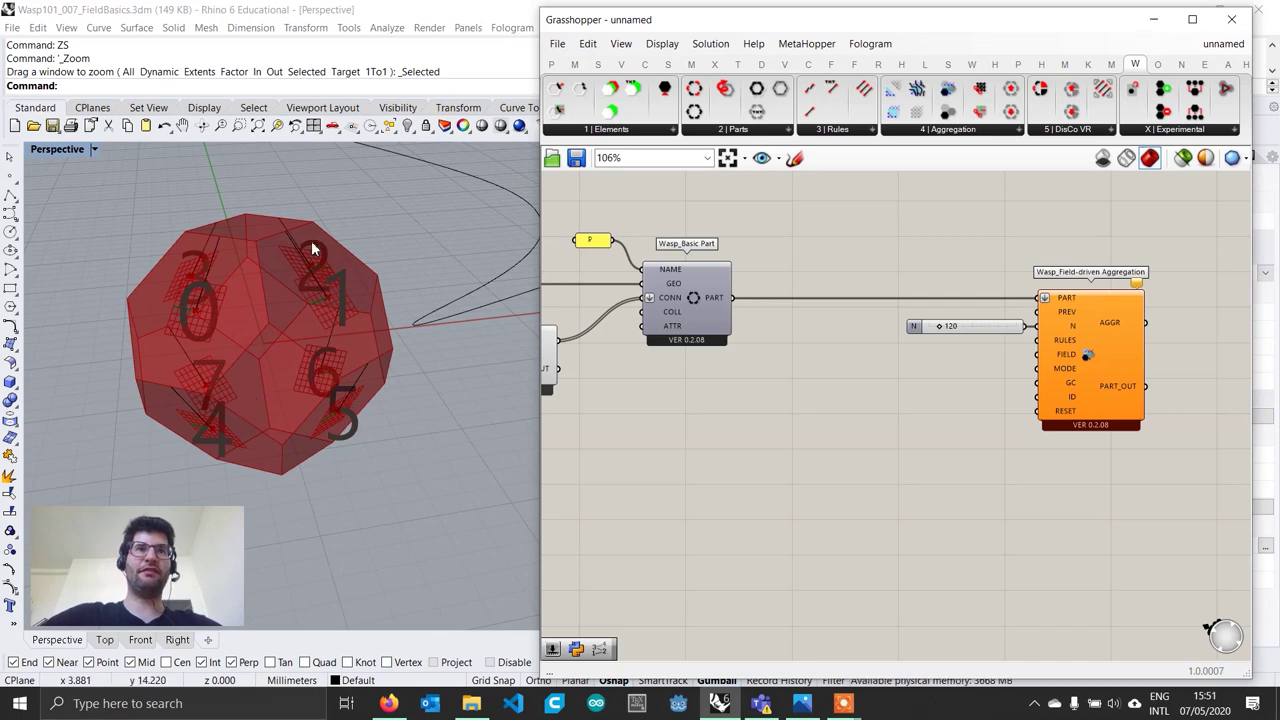
scroll(809, 422, up, 1)
double_click(788, 422)
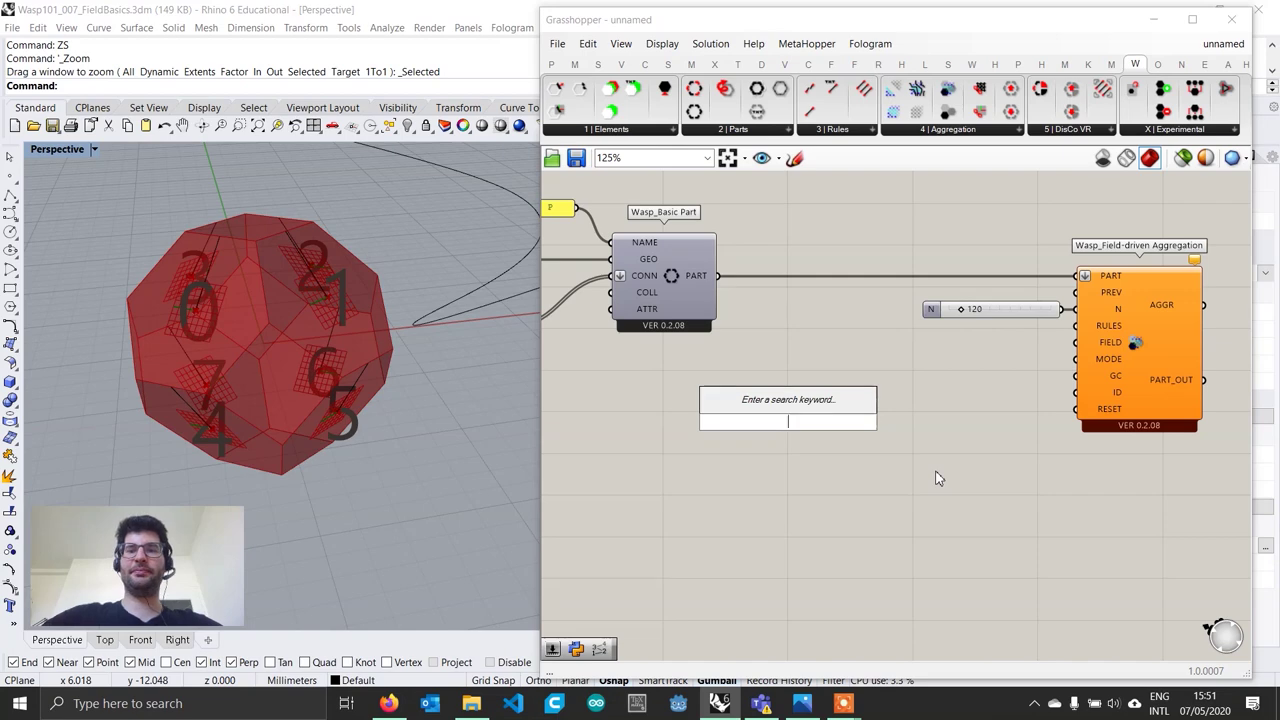
text(panel)
key(Return)
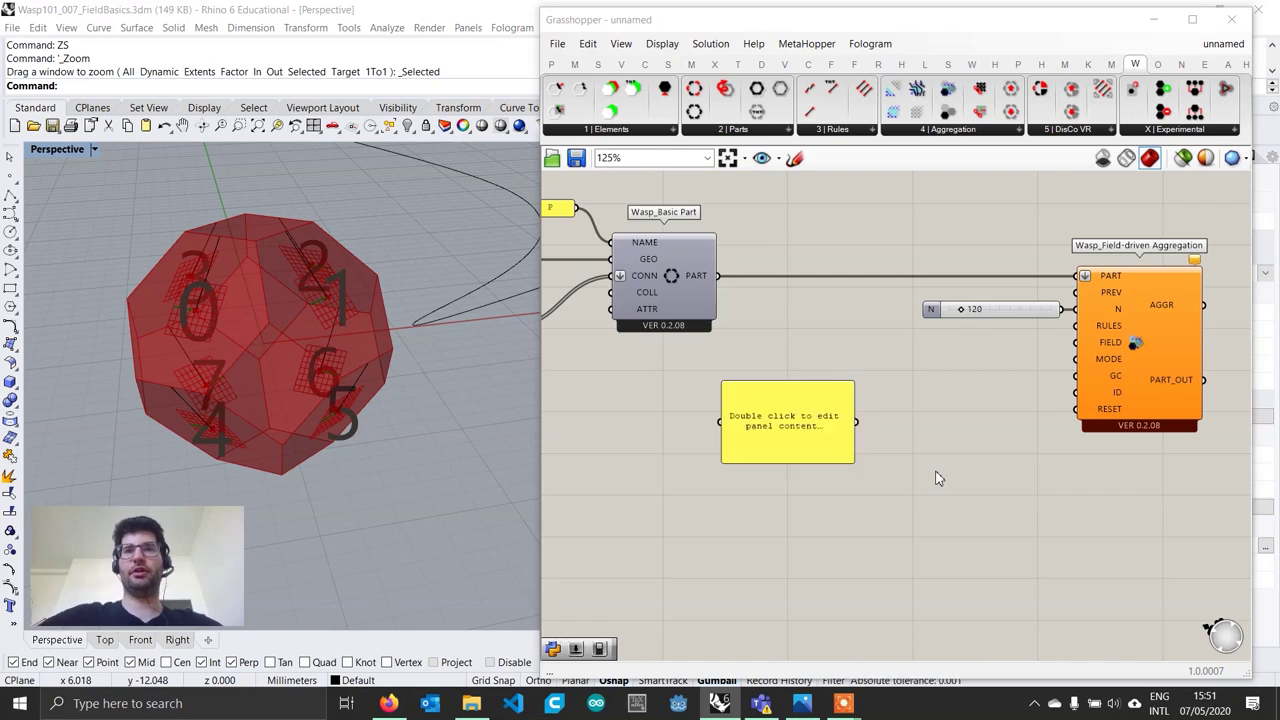
Step: Turn off Multiline Data for the new panel and make the panel taller
scroll(801, 411, up, 3)
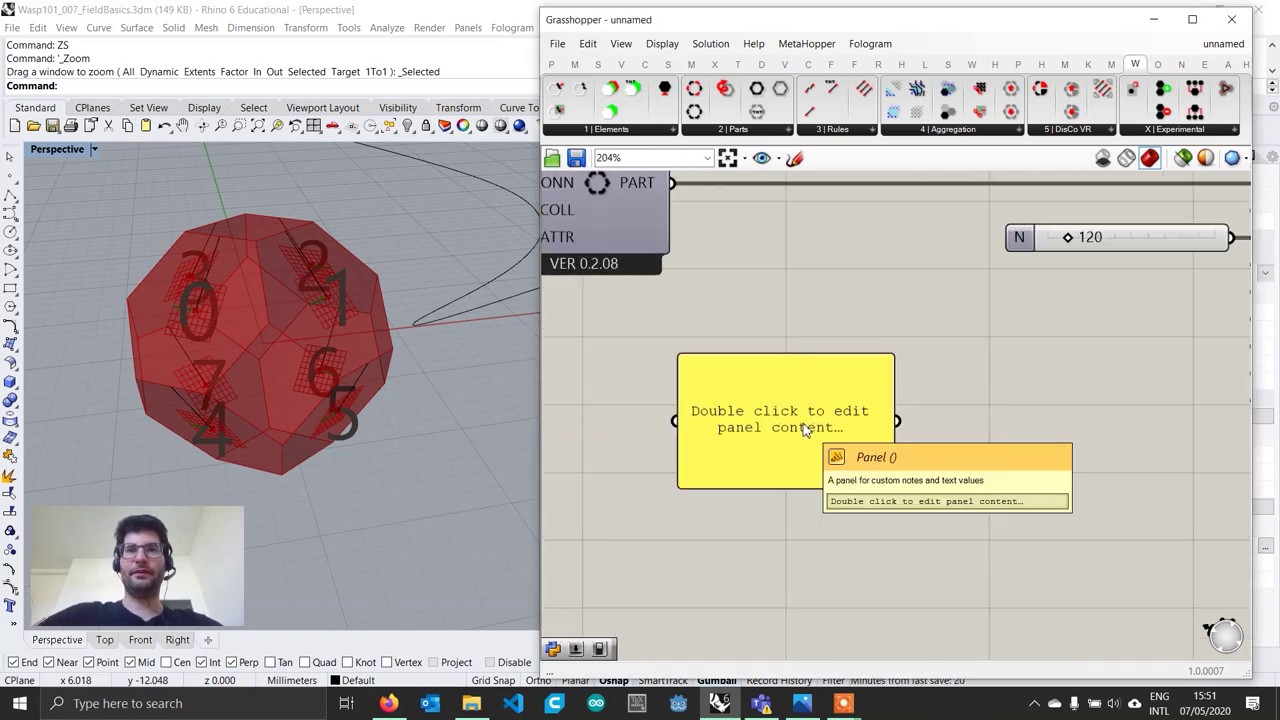
right_click(806, 428)
click(860, 358)
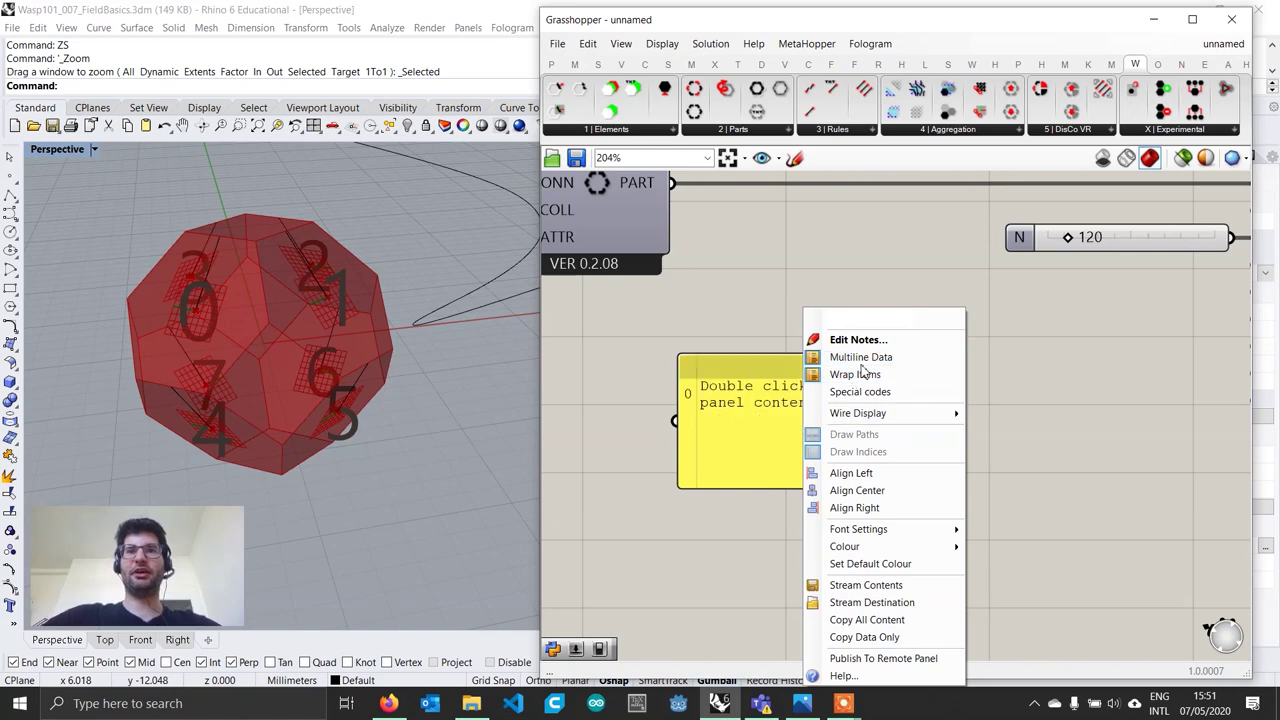
click(799, 467)
drag(803, 486, 823, 606)
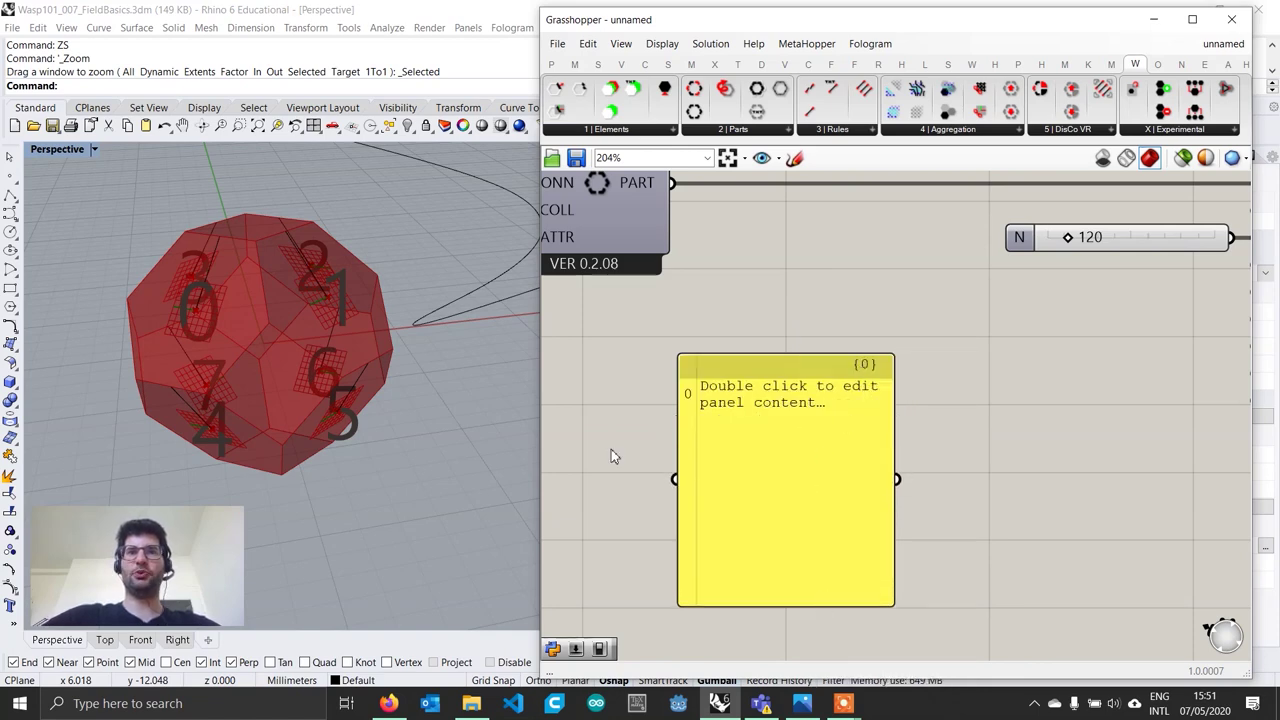
Step: Enter the first pair of aggregation rules in the panel on separate lines: P|0_P|6 and P|6_P|0
double_click(818, 476)
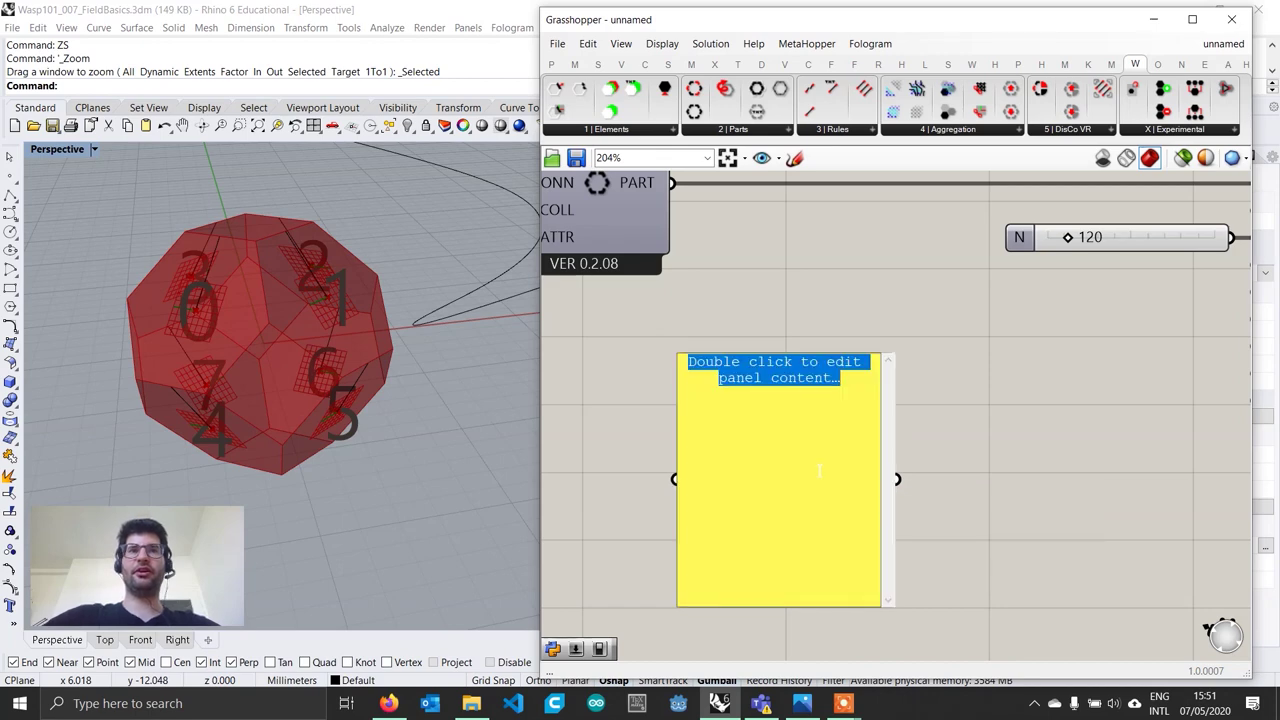
text(P|)
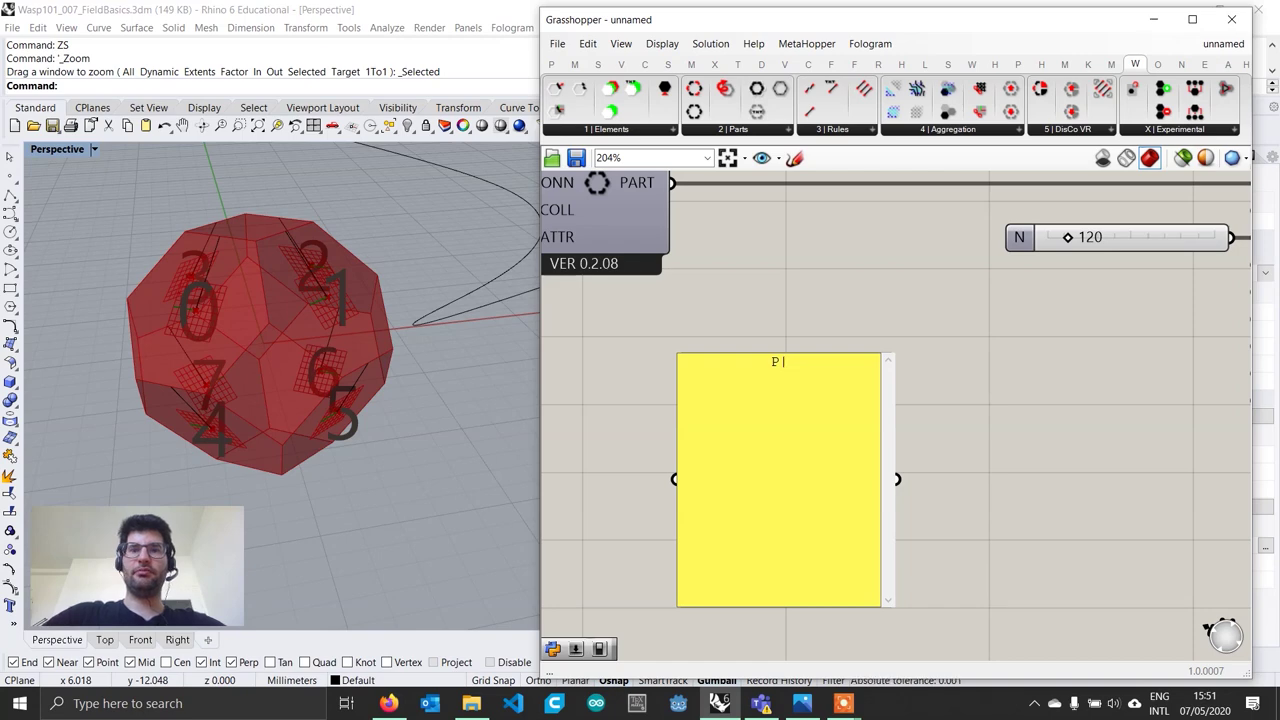
text(10_P)
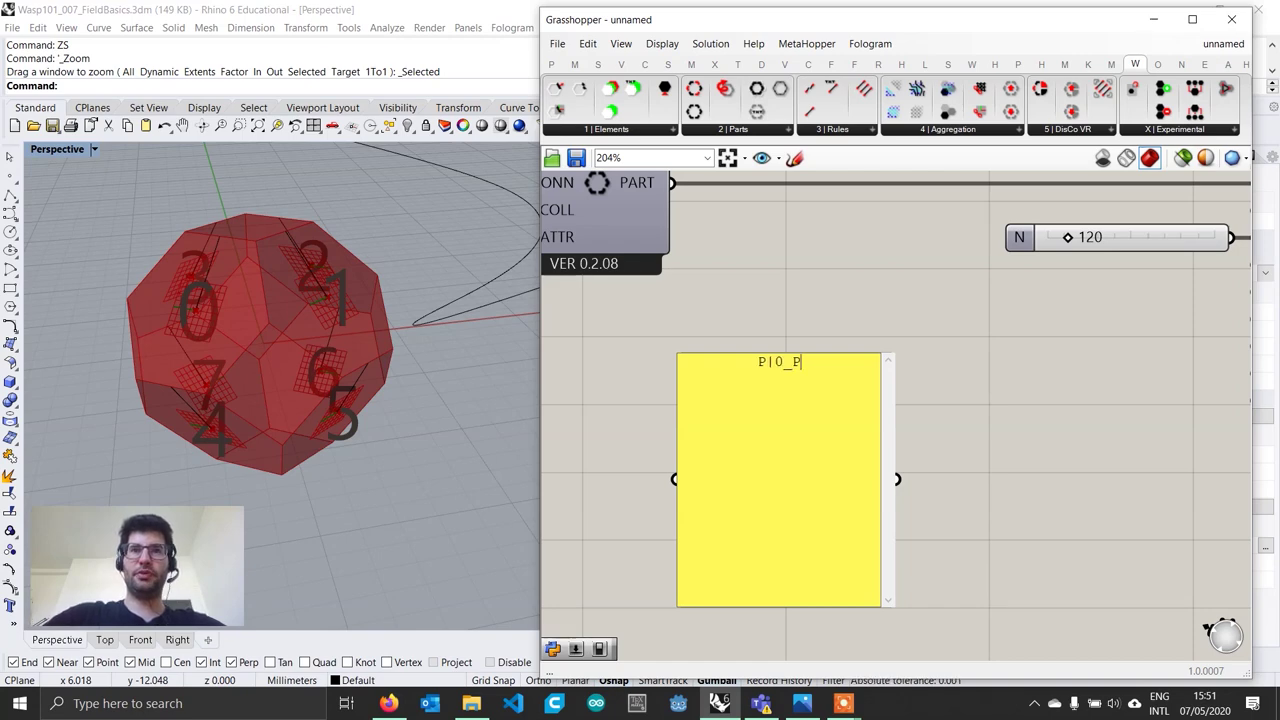
text(16)
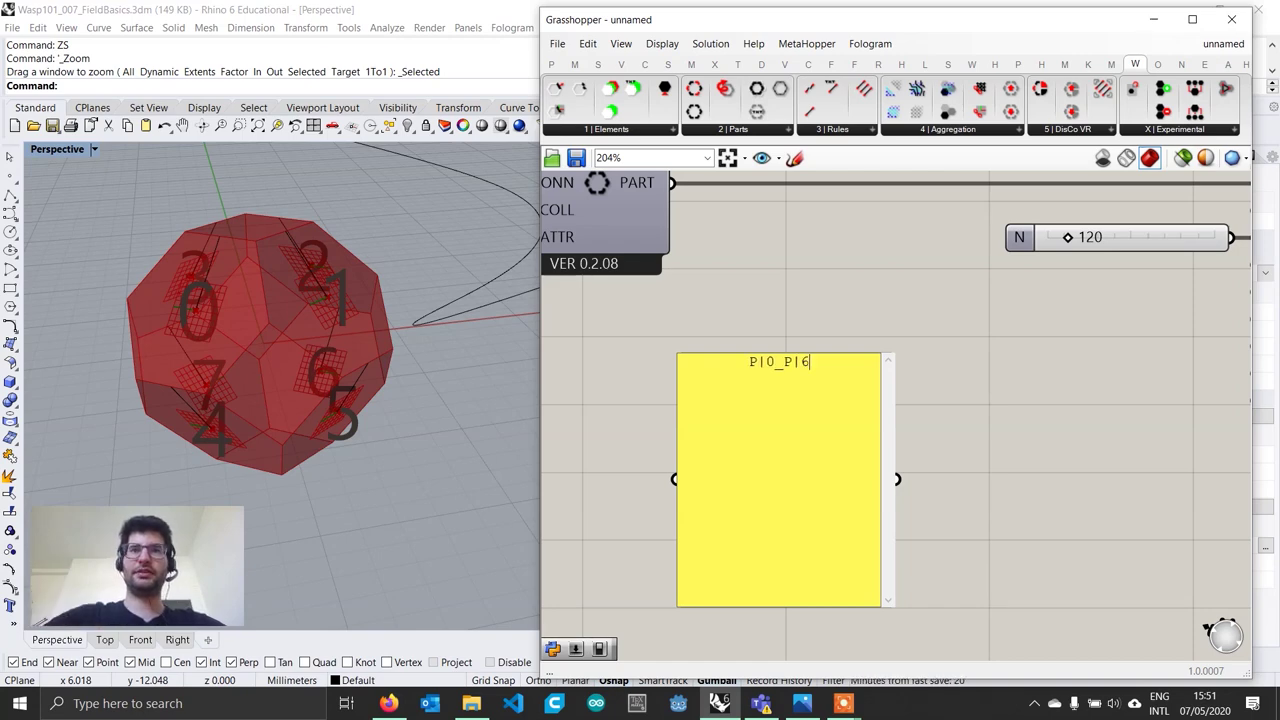
text(P)
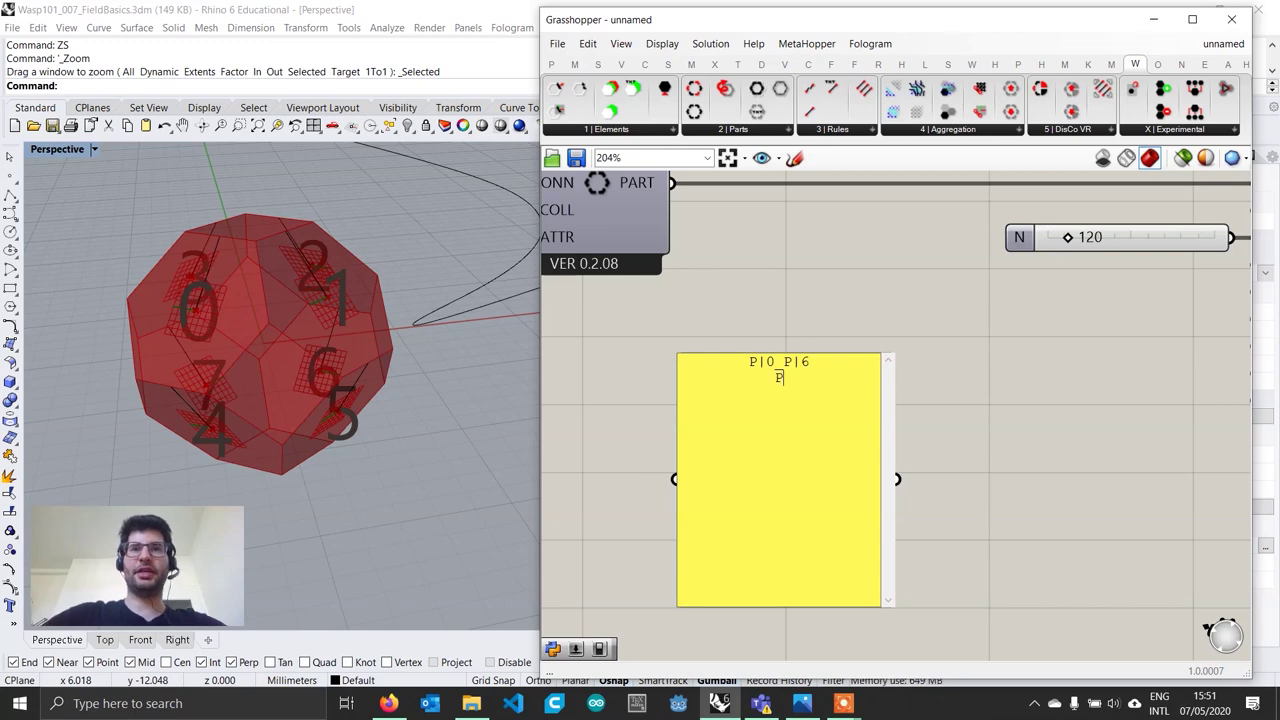
text(1)
text(6)
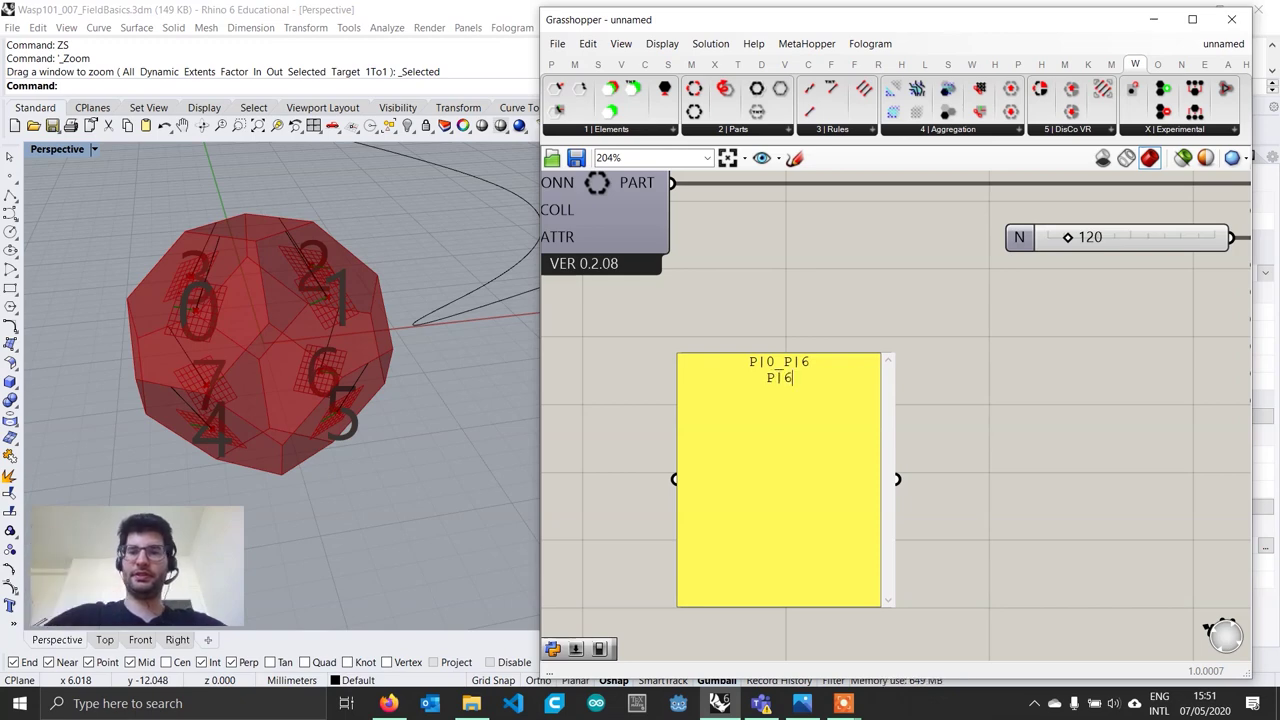
text(_P|0)
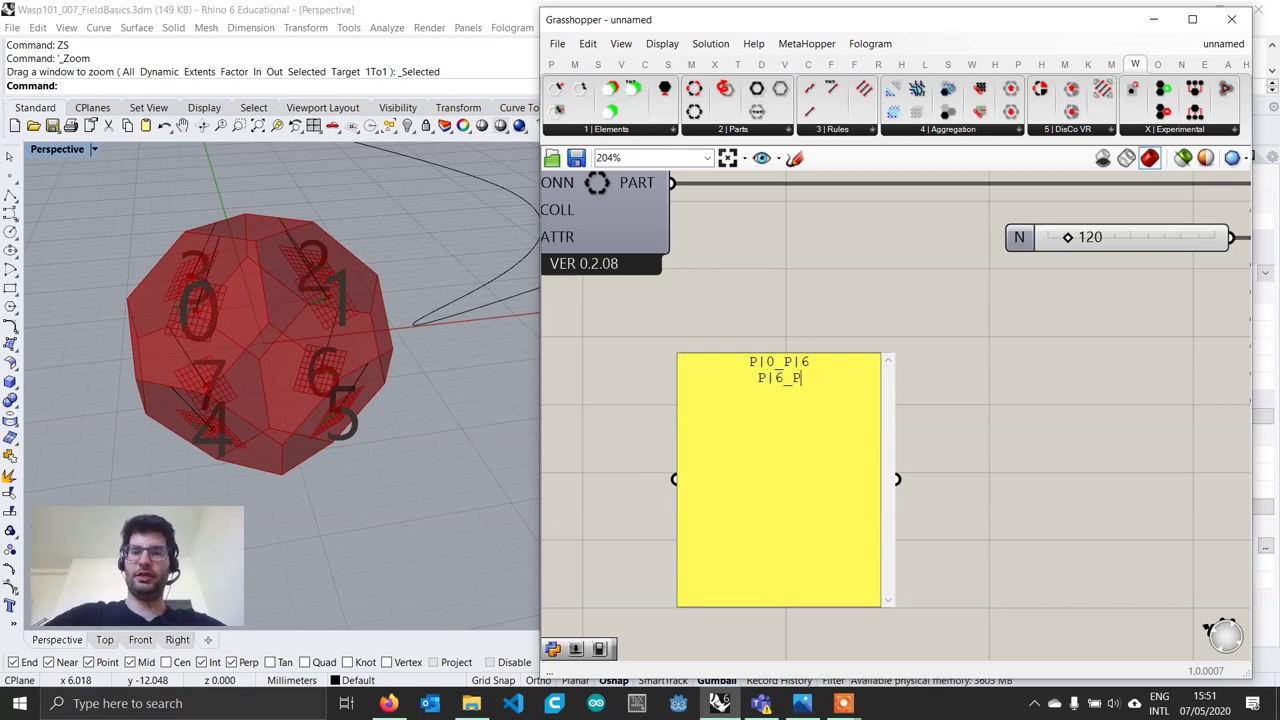
Step: Duplicate the two rule lines below and change the copies to P|1_P|7 and P|7_P|1
drag(810, 379, 722, 364)
key(ctrl+c)
click(812, 390)
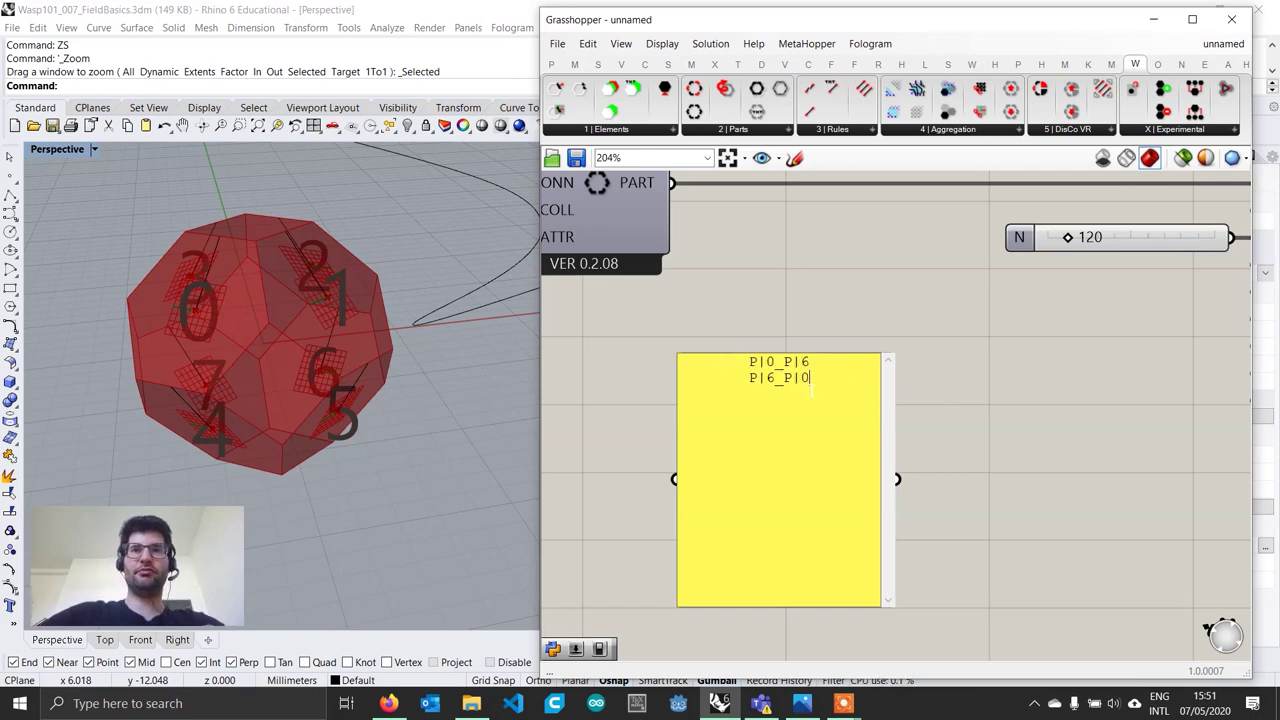
key(Return)
key(ctrl+v)
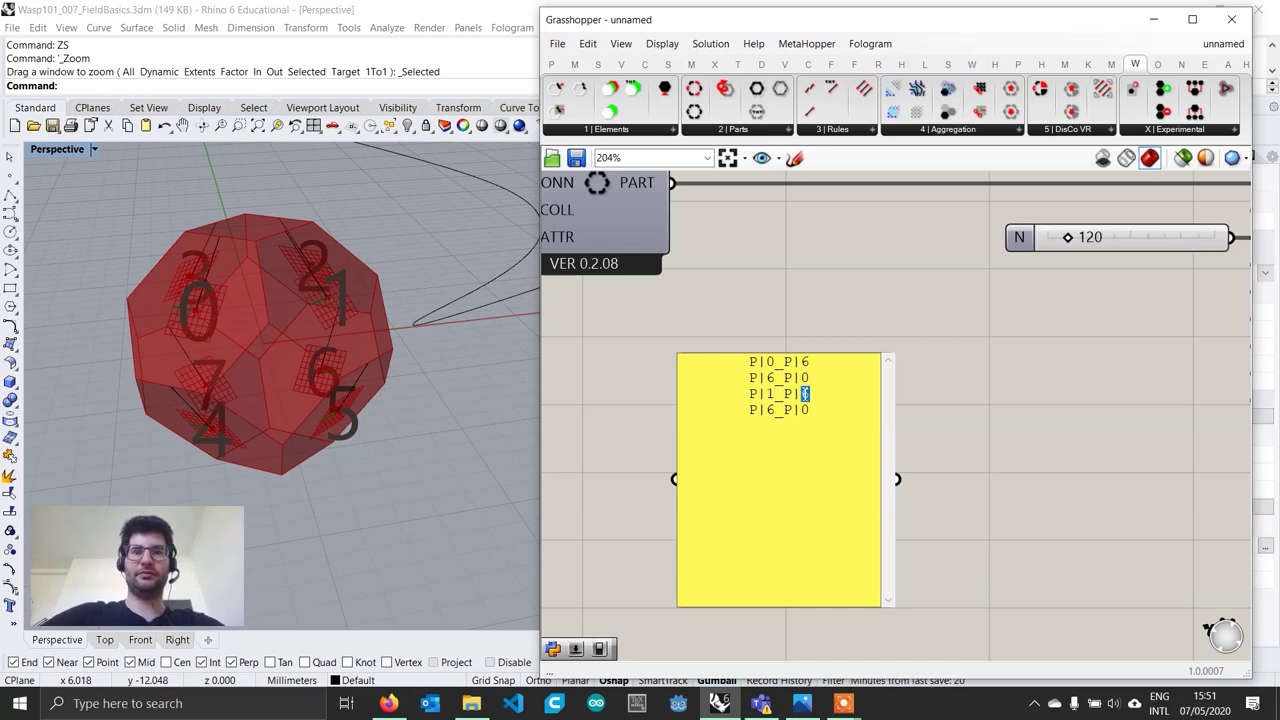
text(7 P|)
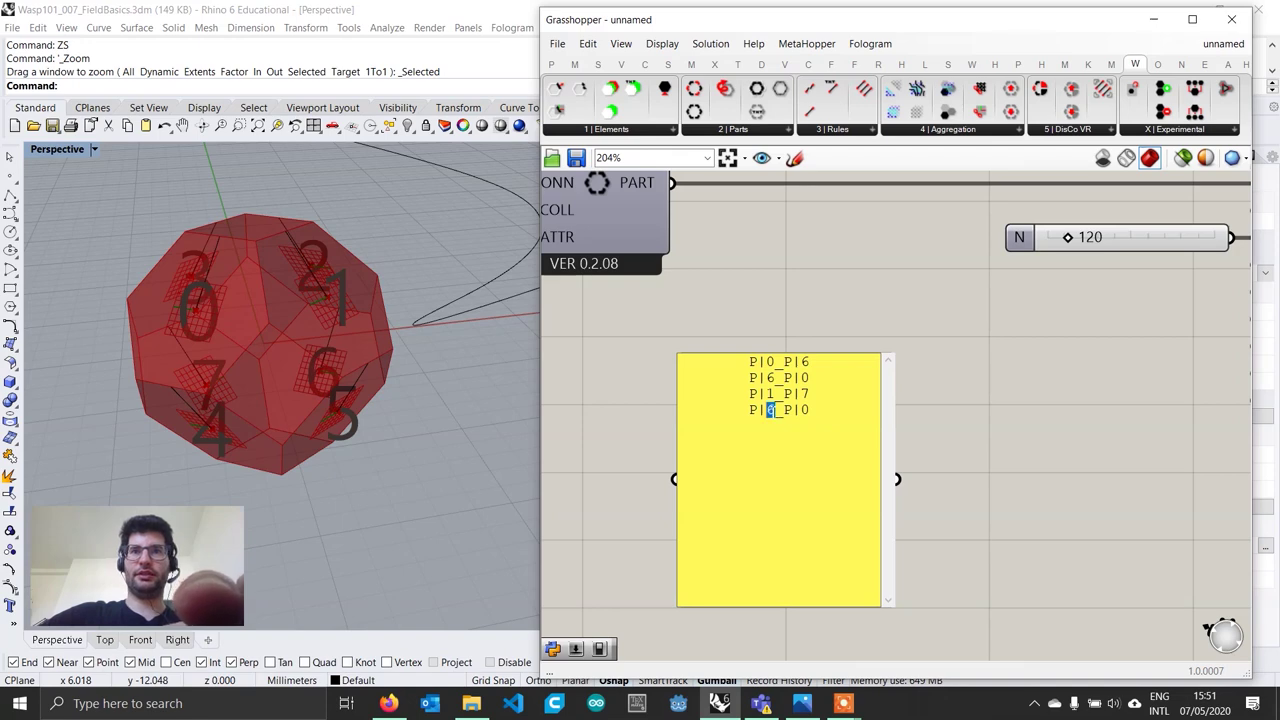
text(7)
drag(810, 410, 804, 410)
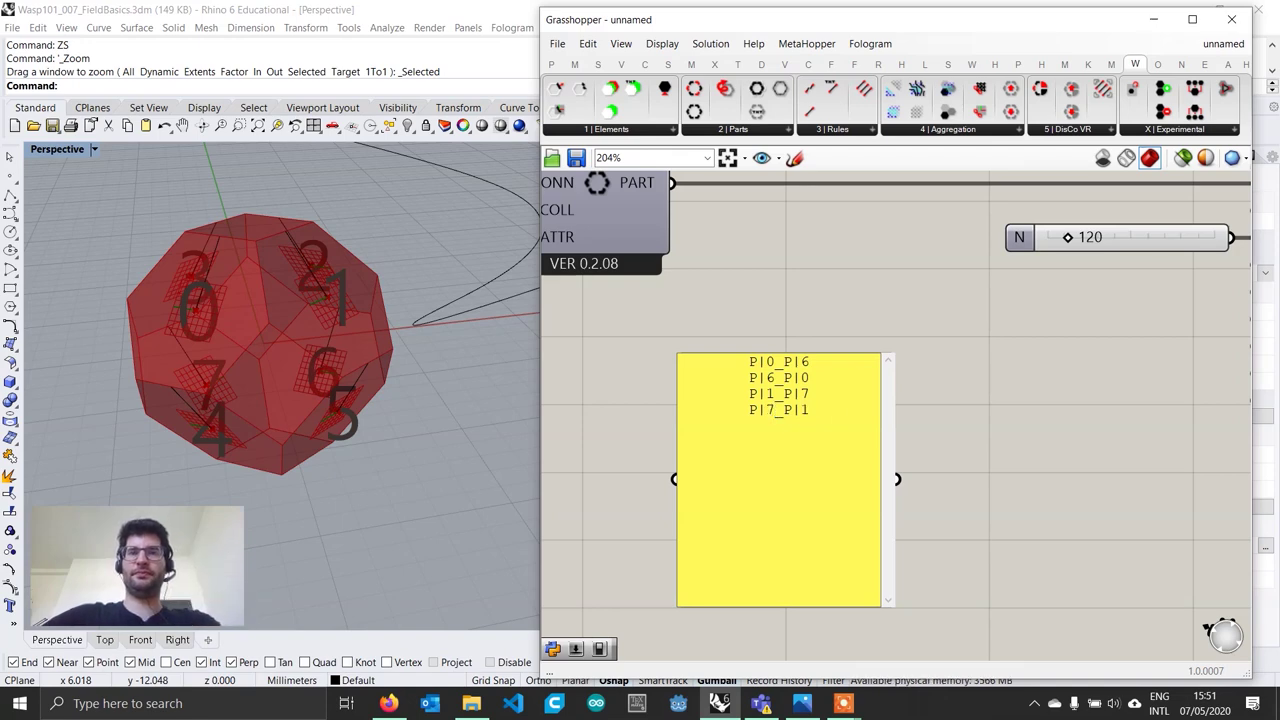
Step: Add another copy of the rule pair and edit it to P|2_P|4 and P|4_P|2
key(Return)
key(ctrl+v)
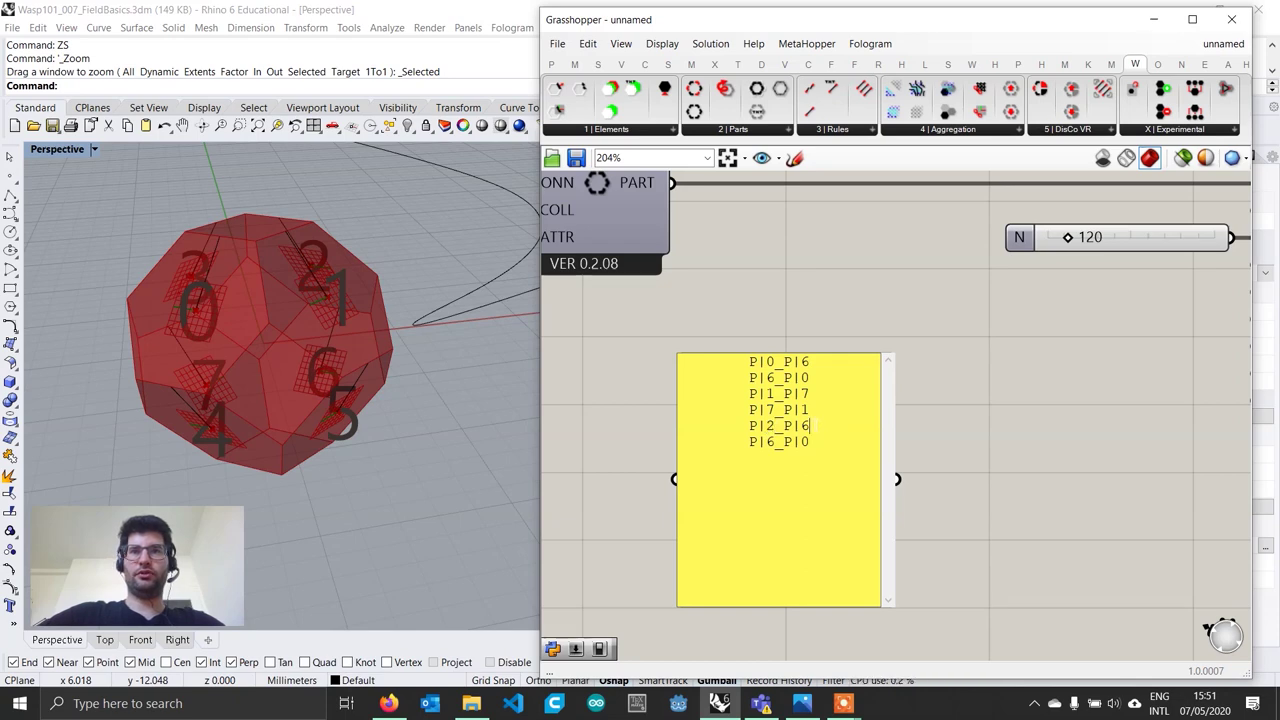
key(BackSpace)
text(4)
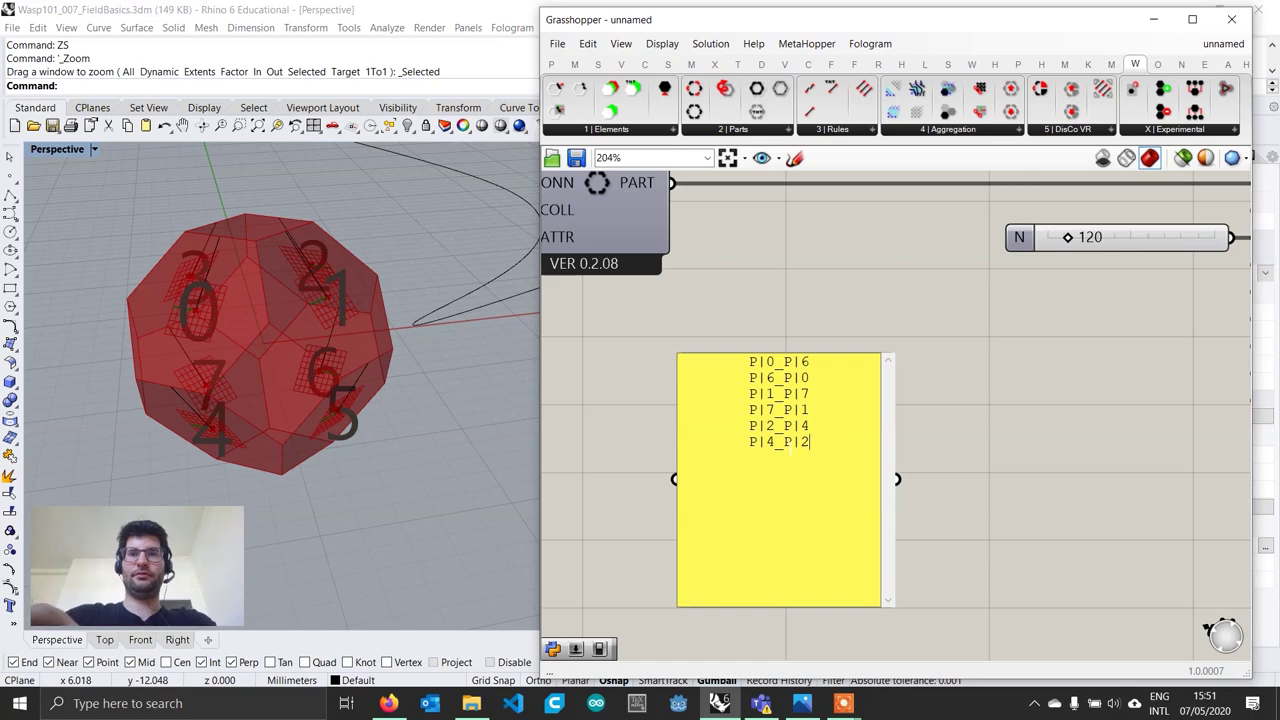
click(802, 442)
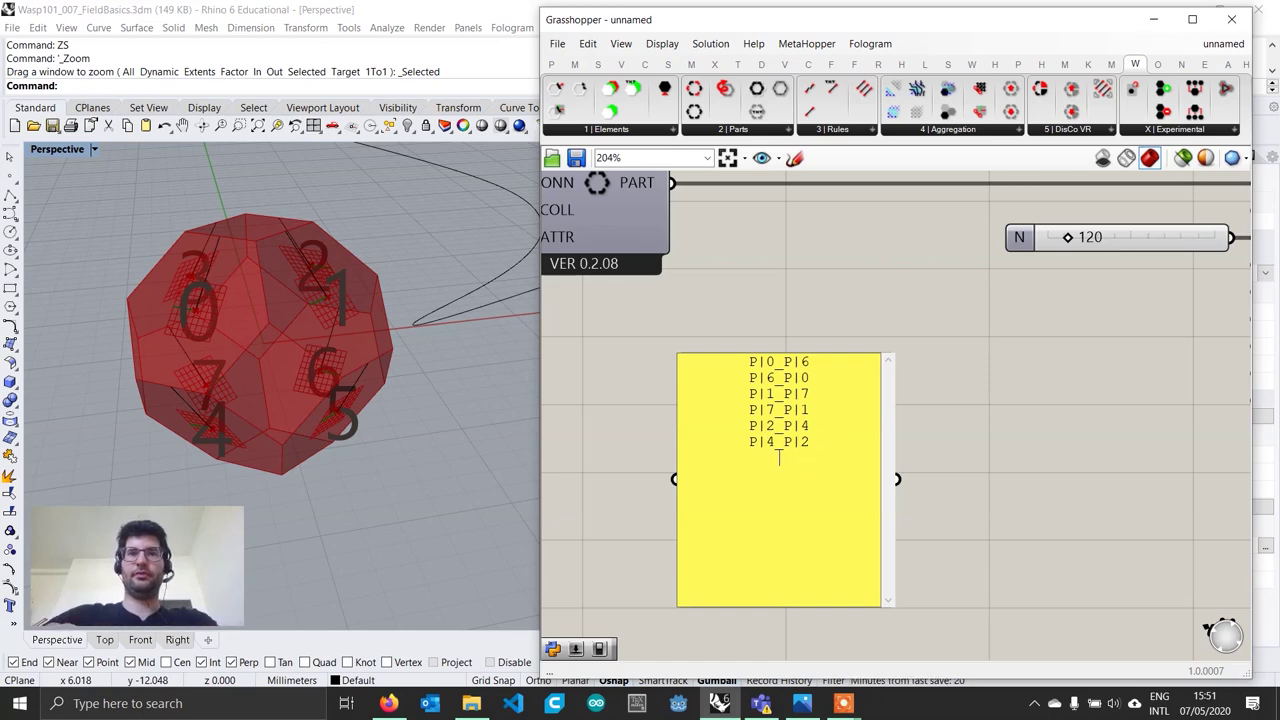
Step: Add the last rule pair, P|3_P|5 and P|5_P|3, and finish editing the panel
key(Return)
key(ctrl+v)
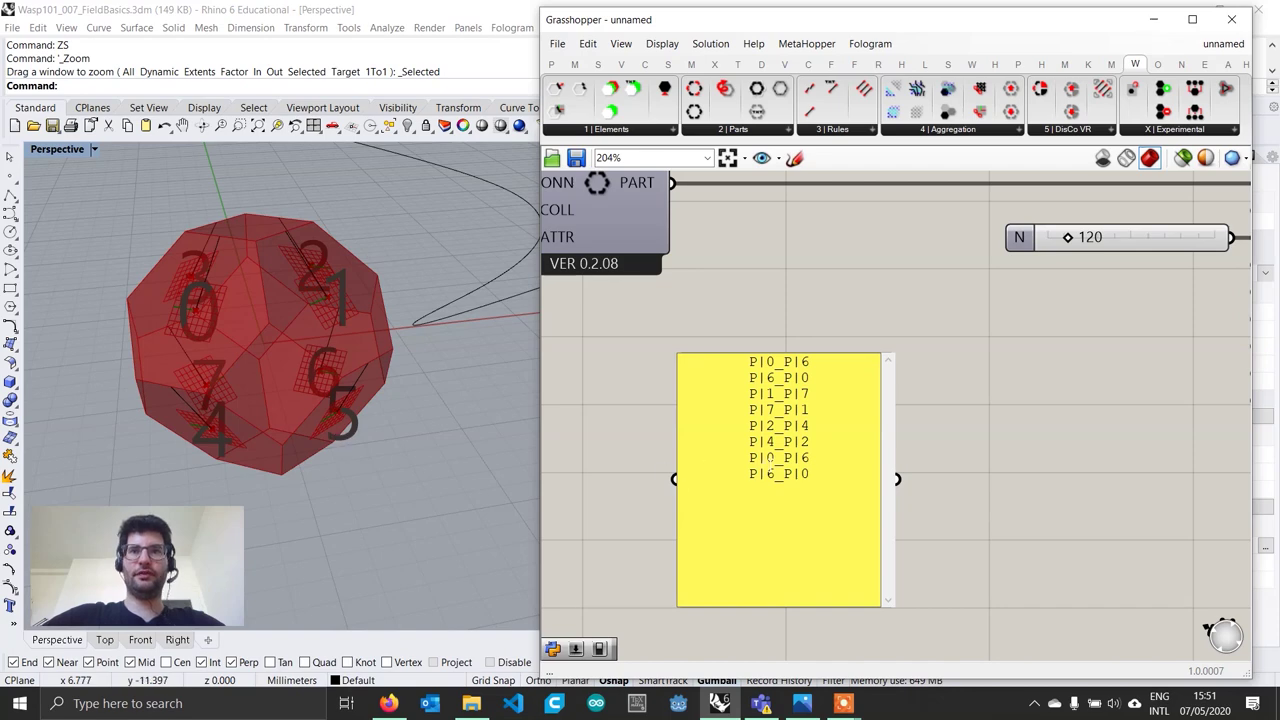
double_click(771, 457)
text(4)
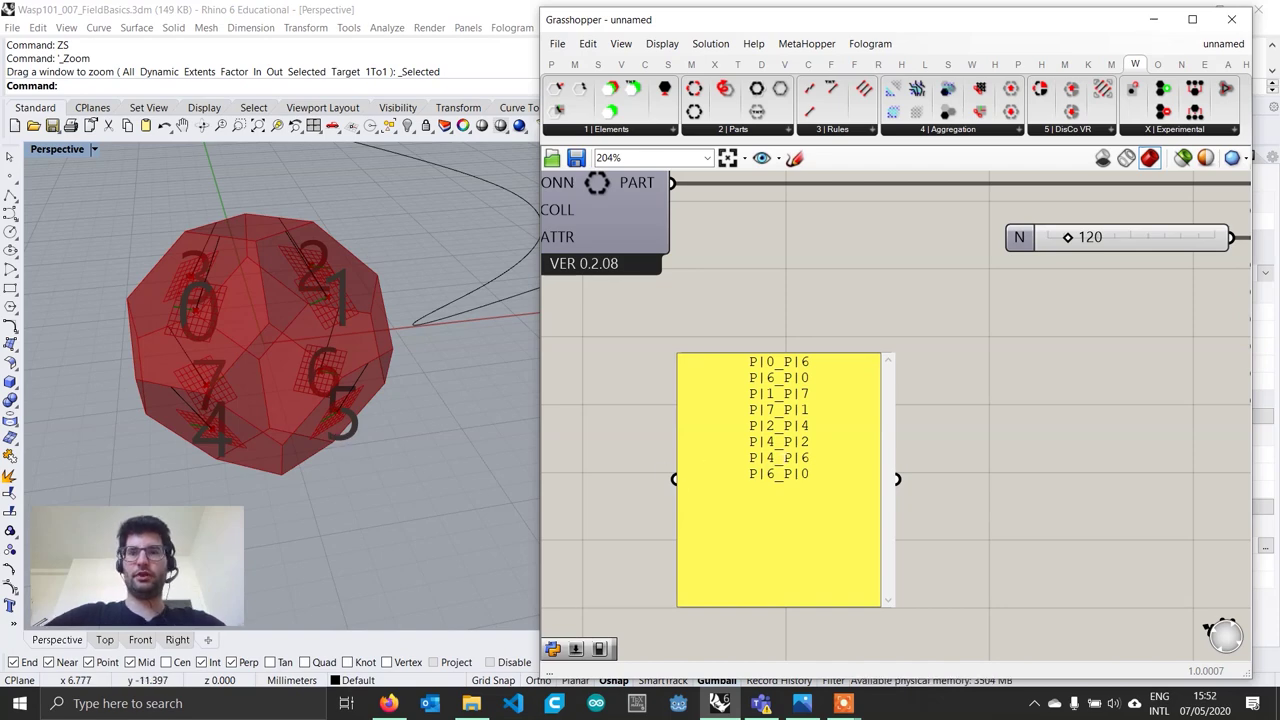
key(BackSpace)
text(3_P|5)
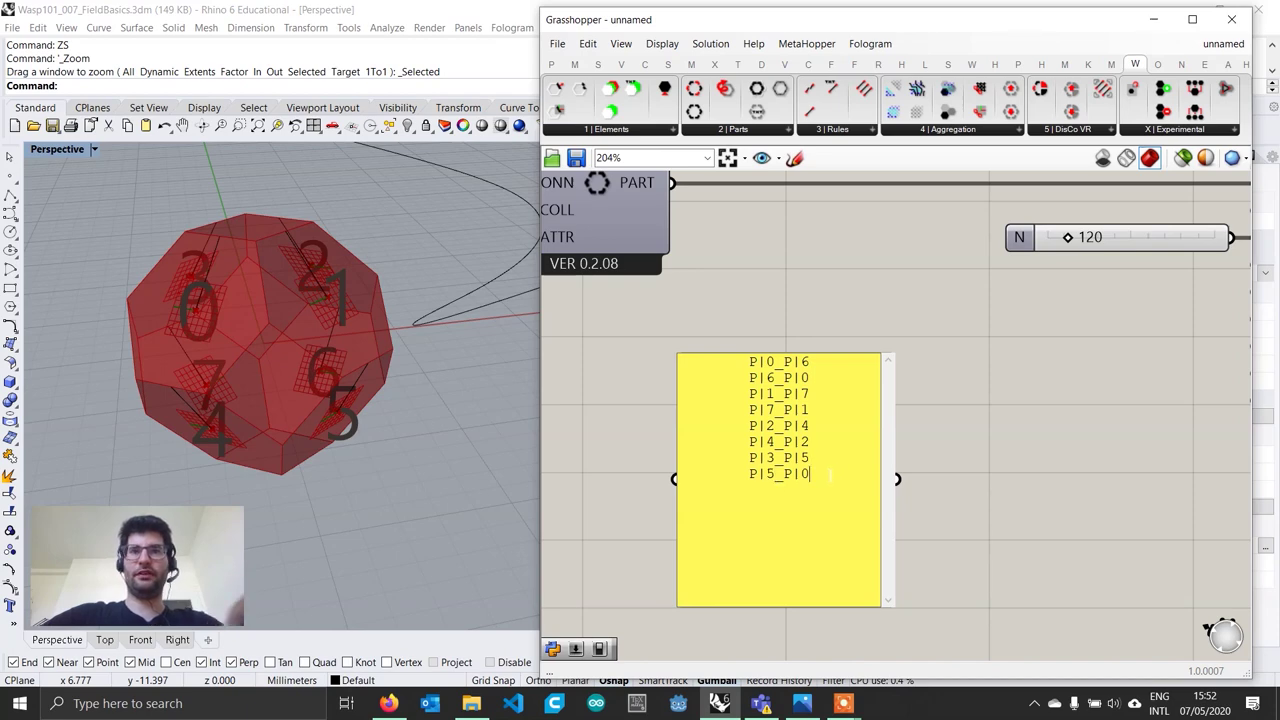
click(994, 485)
Step: Shrink the rules panel to fit its text and move it slightly closer to the aggregation component
drag(774, 600, 783, 567)
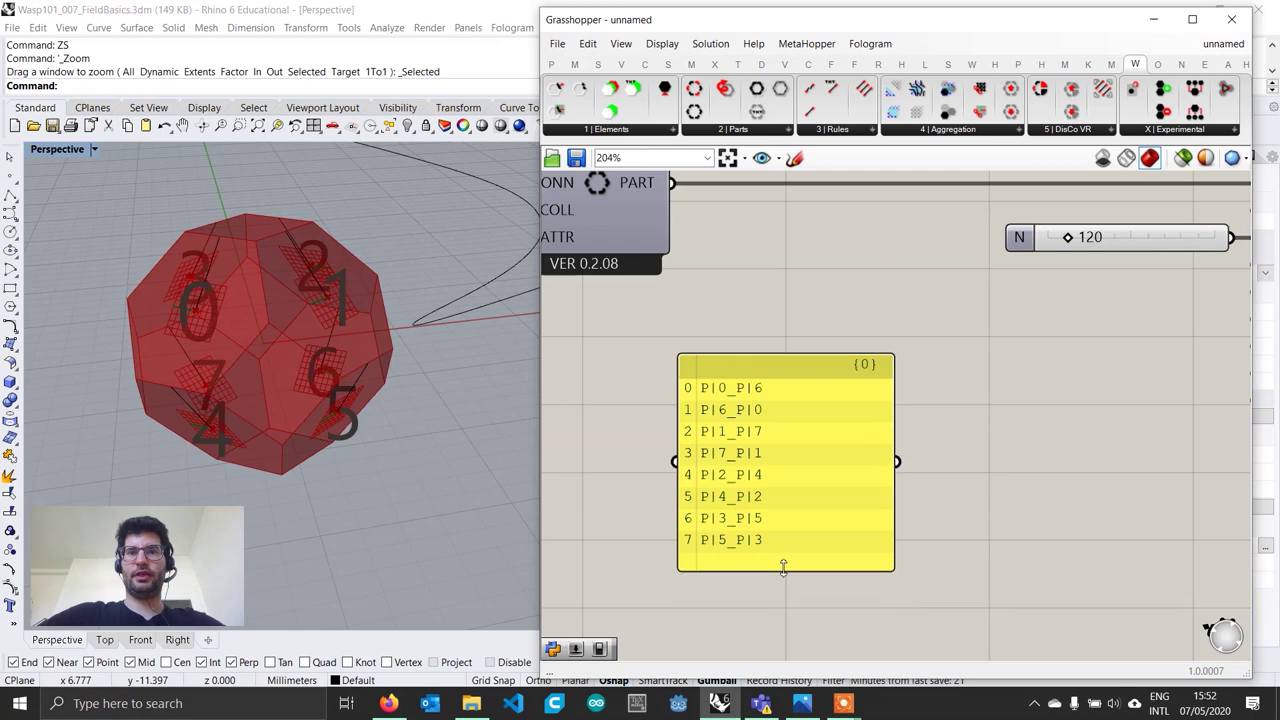
scroll(783, 550, down, 2)
right_drag(800, 532, 735, 524)
click(778, 470)
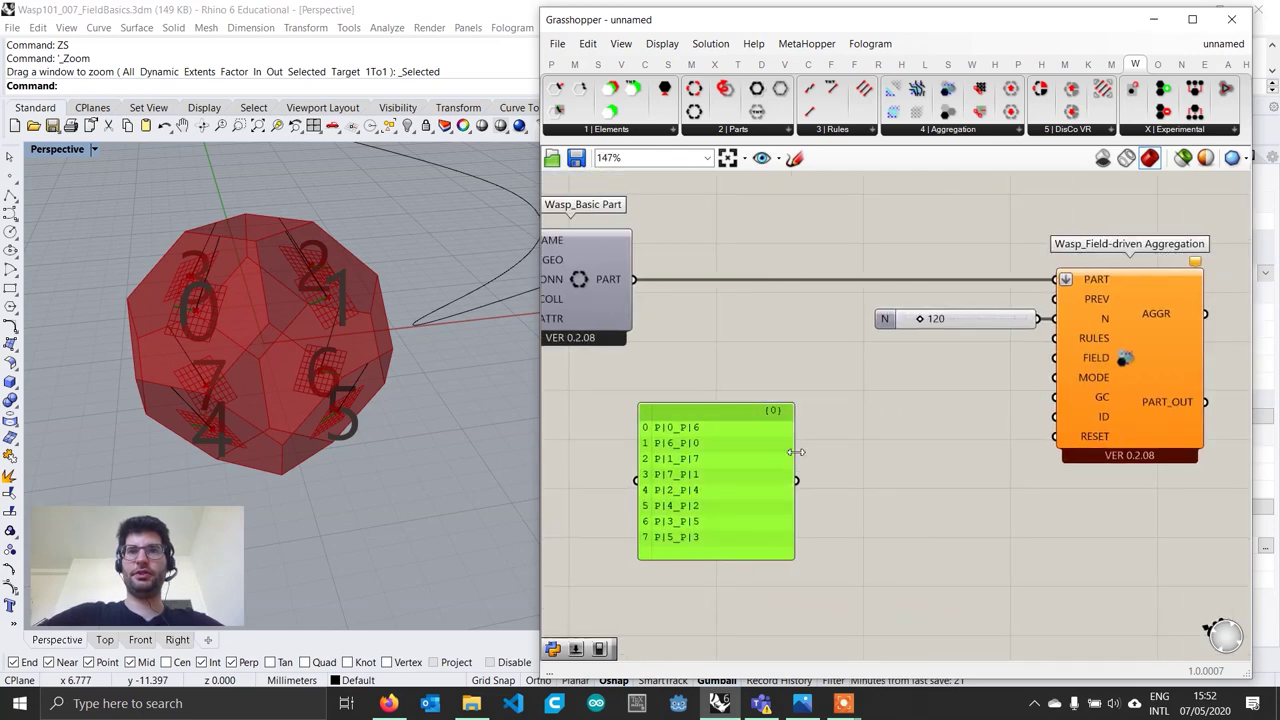
drag(698, 474, 769, 467)
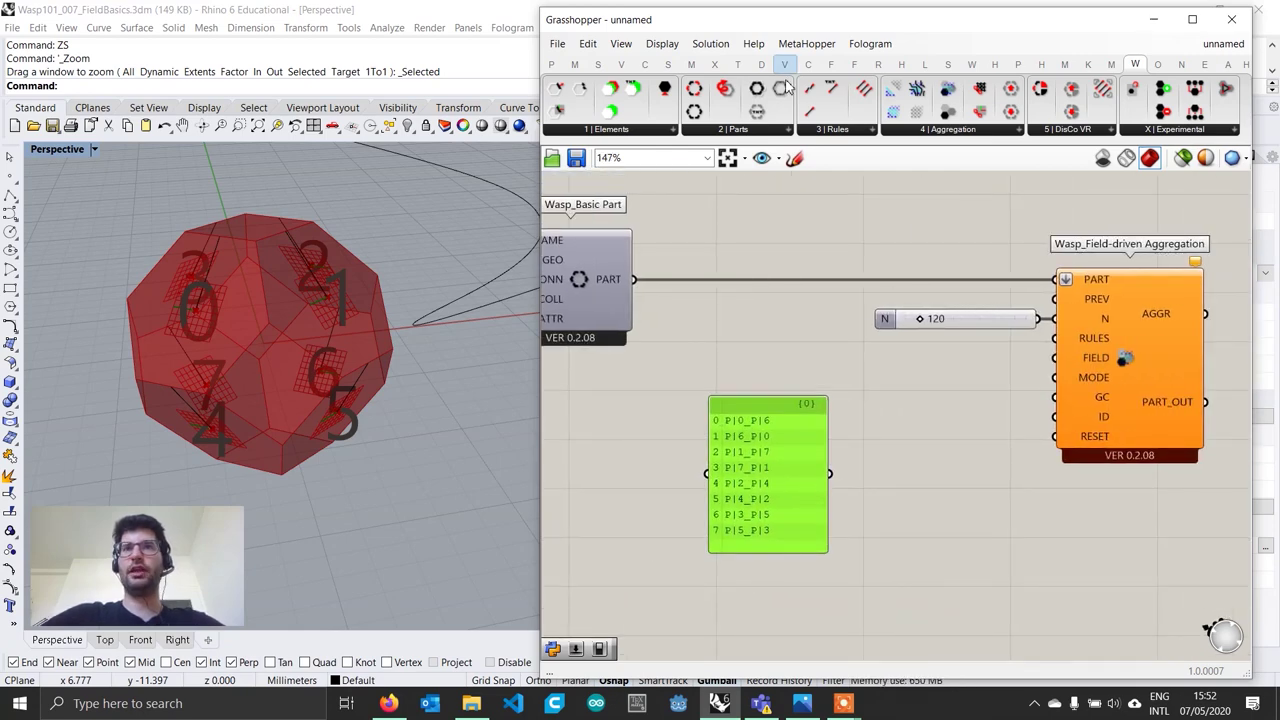
Step: Place Wasp_Rule From Text beside the rules panel, wire the panel into TXT and its R output into the aggregation's RULES input
click(854, 130)
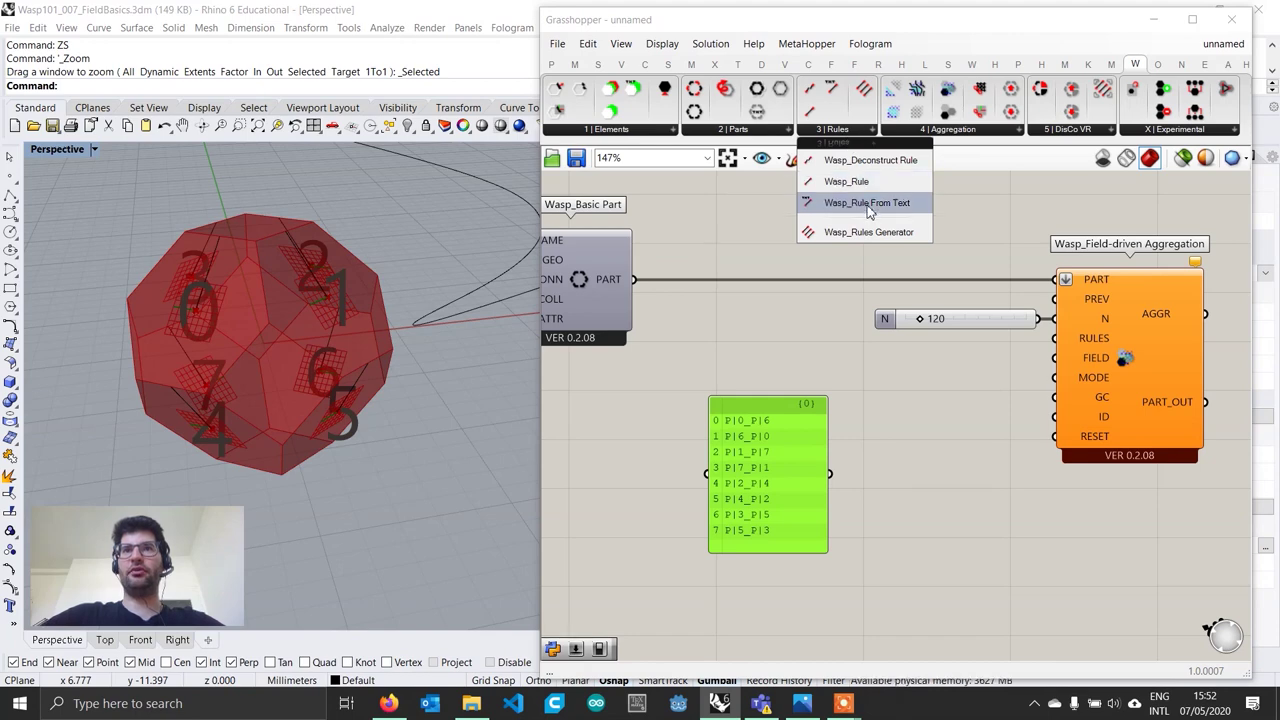
click(862, 203)
drag(860, 220, 1088, 377)
right_drag(1159, 414, 1091, 400)
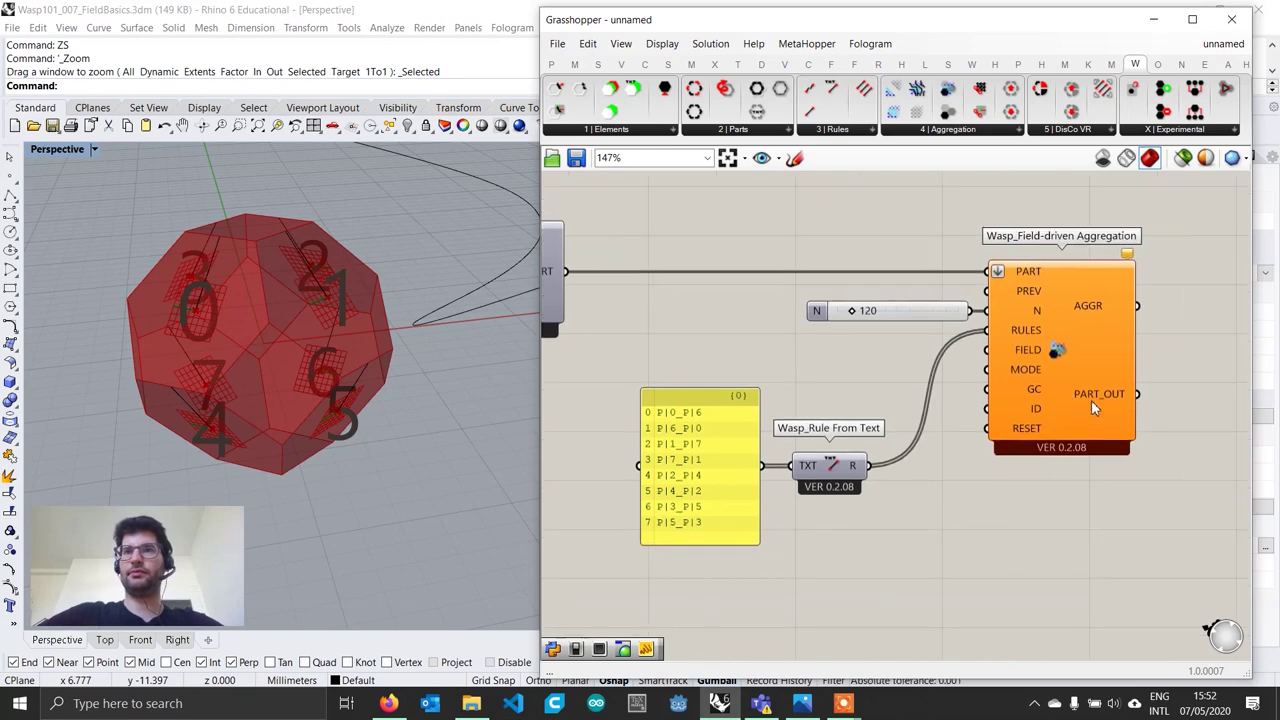
Step: Shift the aggregation component aside, add a Button next to it and wire the Button into its RESET input
click(1110, 393)
double_click(939, 480)
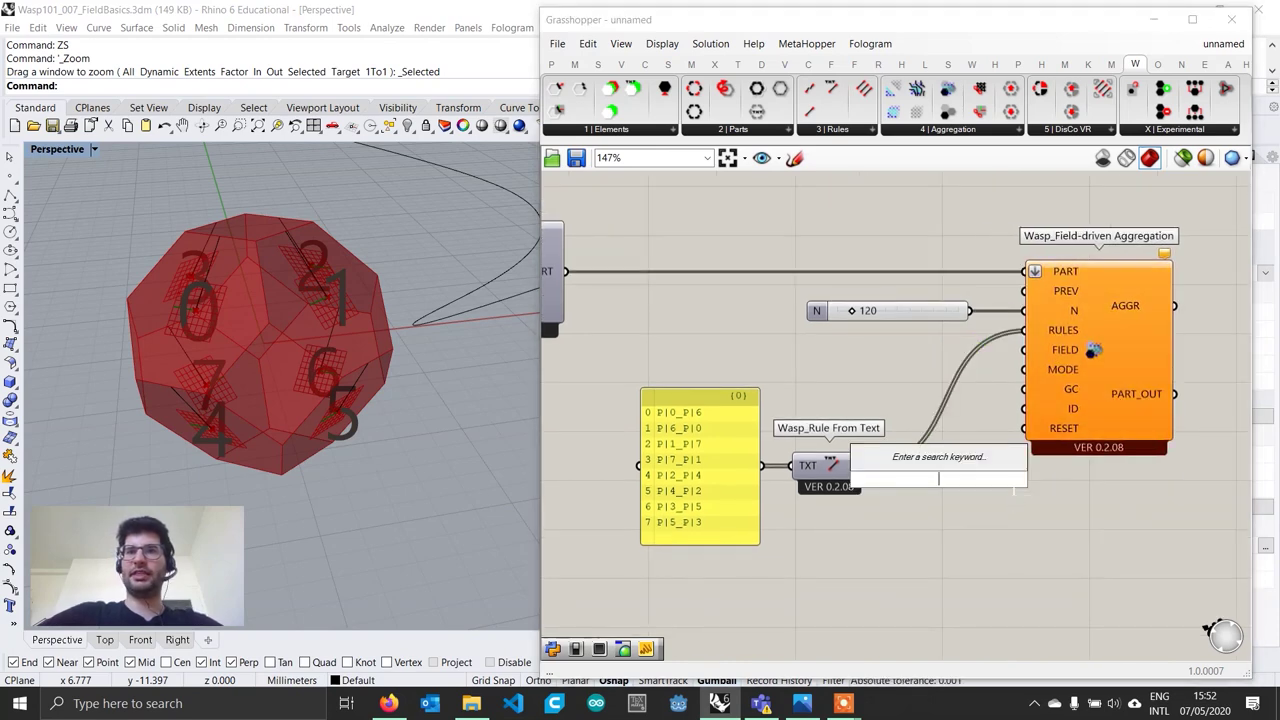
text(buto)
key(Return)
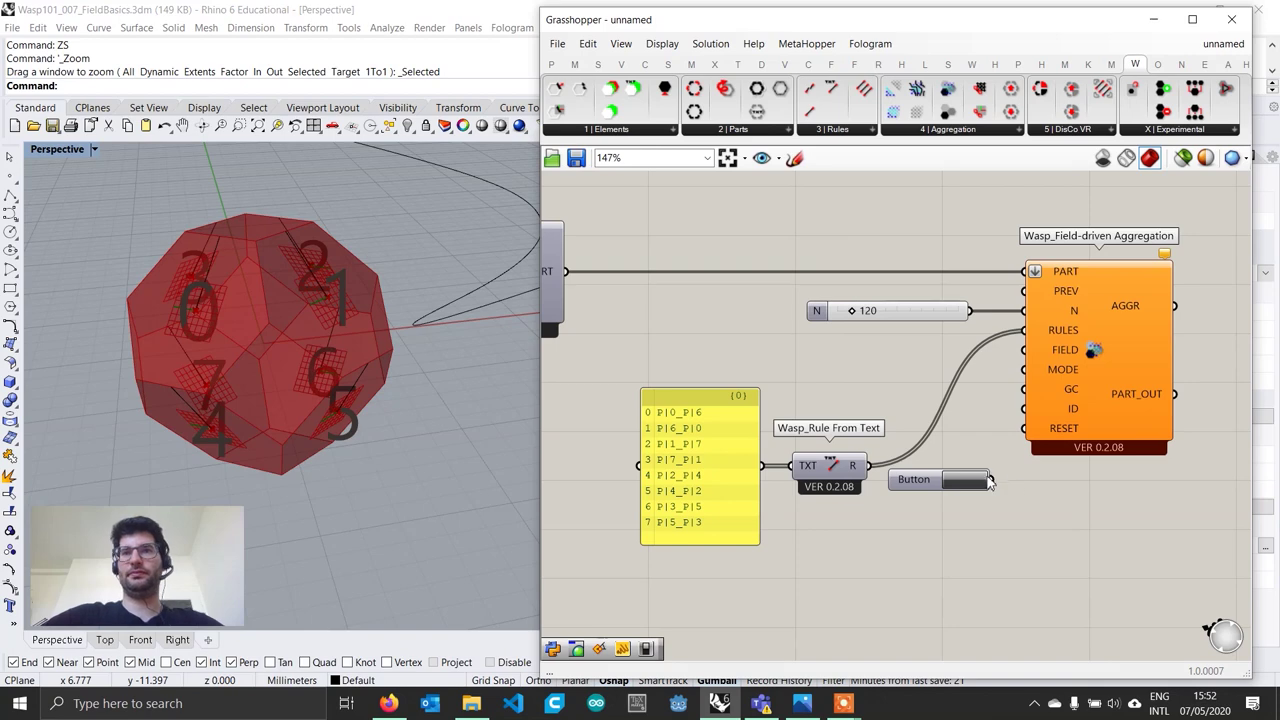
drag(991, 479, 1024, 428)
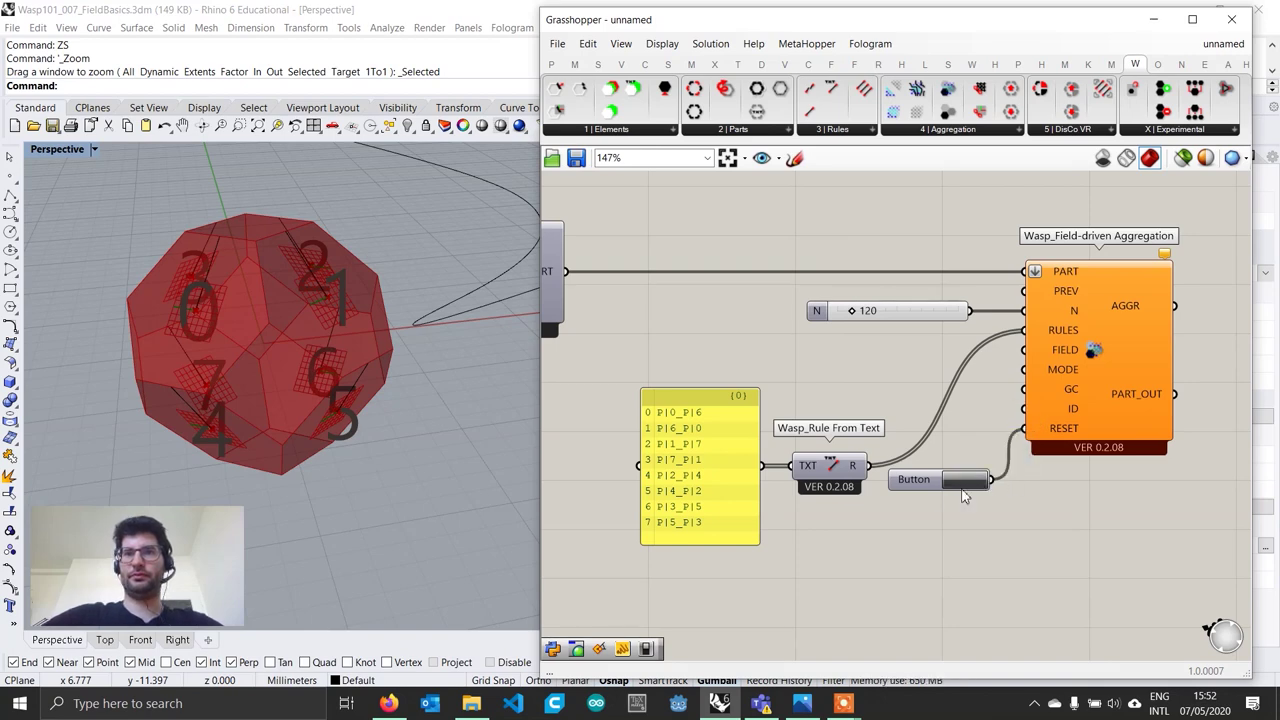
drag(924, 491, 942, 440)
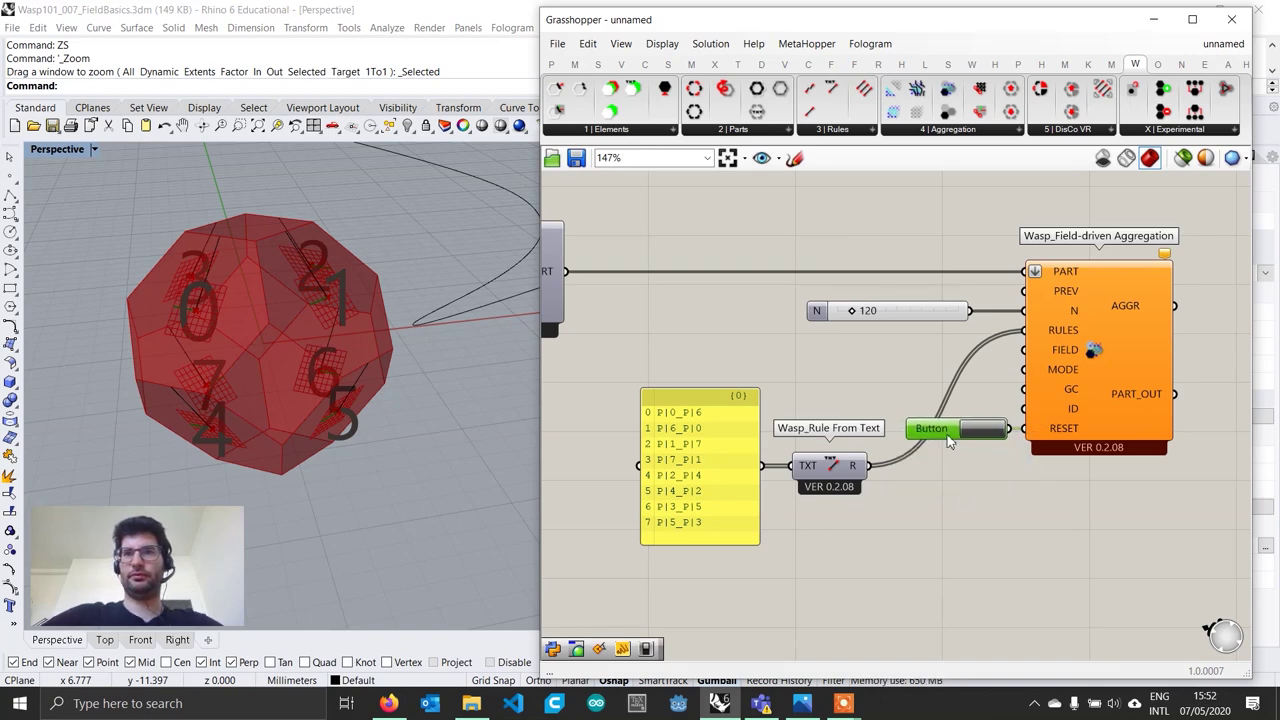
click(1005, 543)
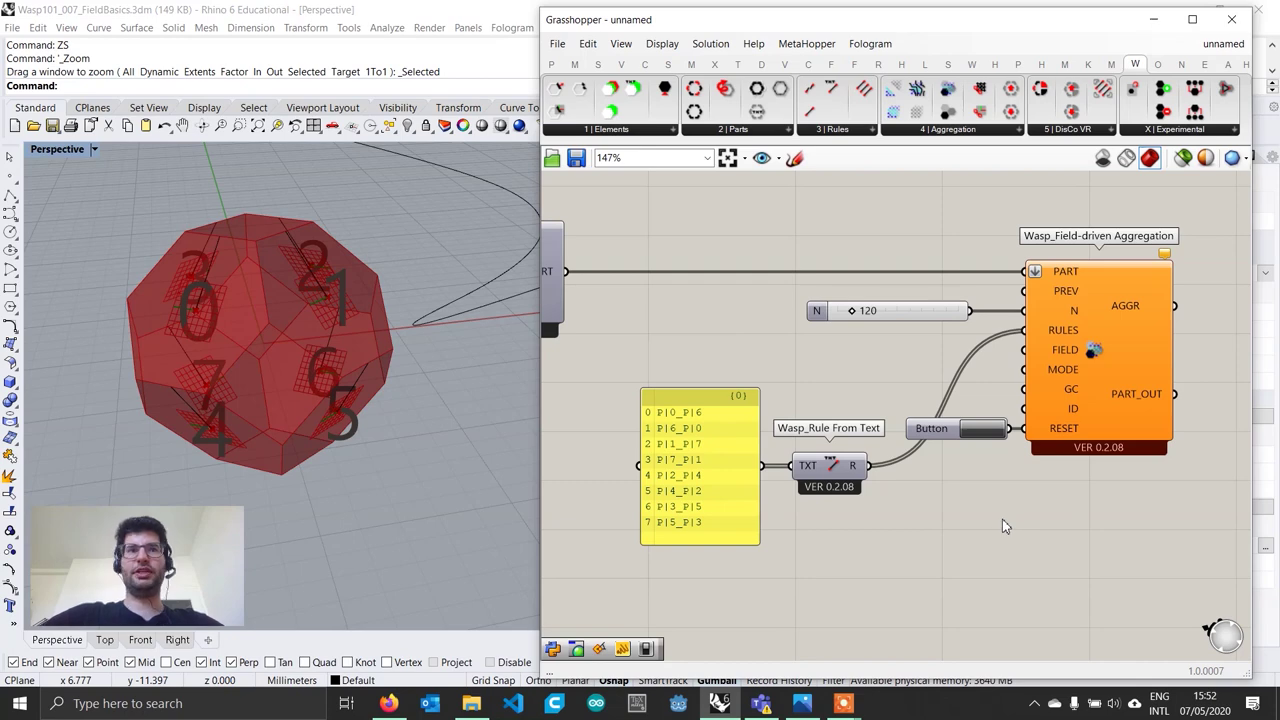
Step: Place a Curve parameter in the empty canvas area below the part definition
scroll(316, 487, down, 8)
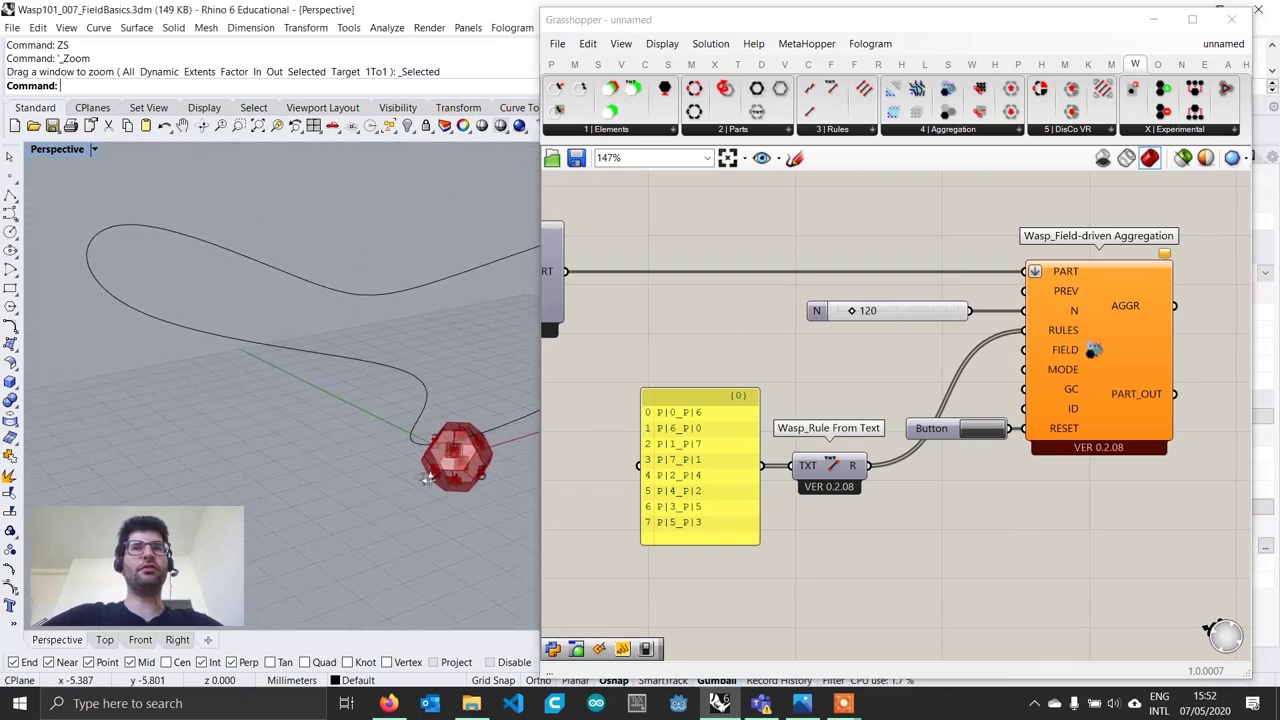
scroll(420, 465, down, 3)
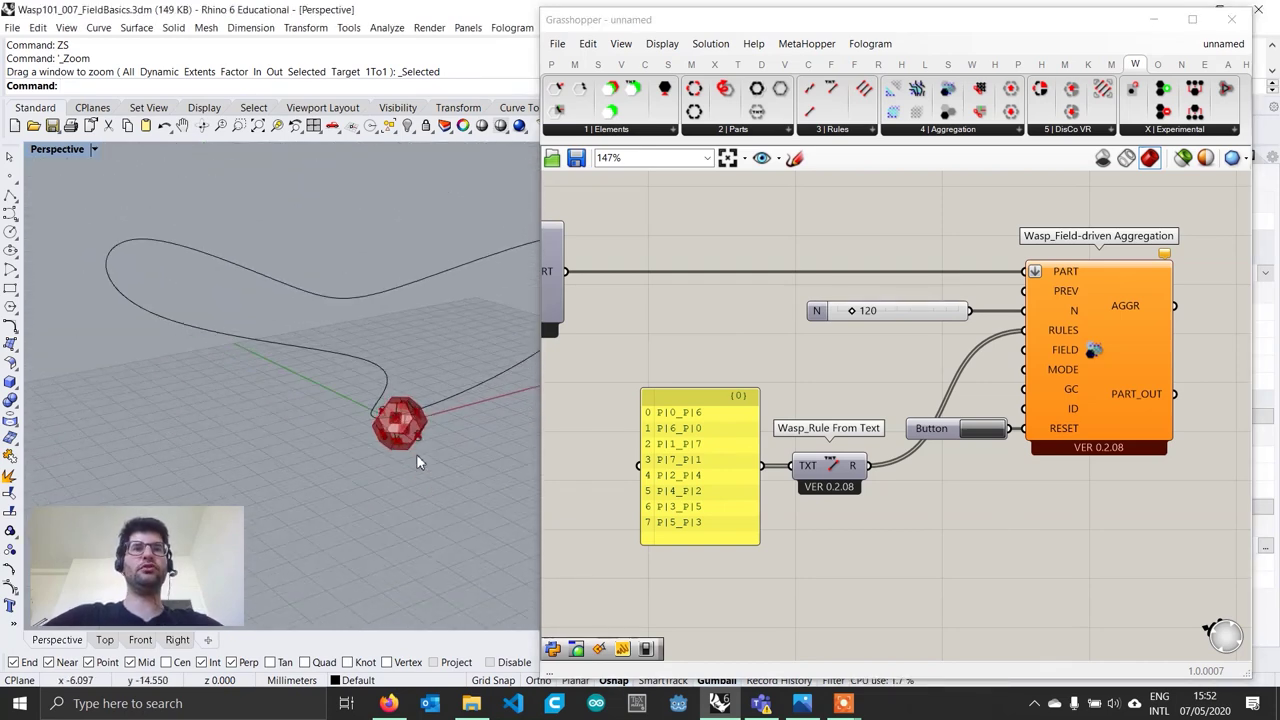
right_drag(418, 462, 362, 425)
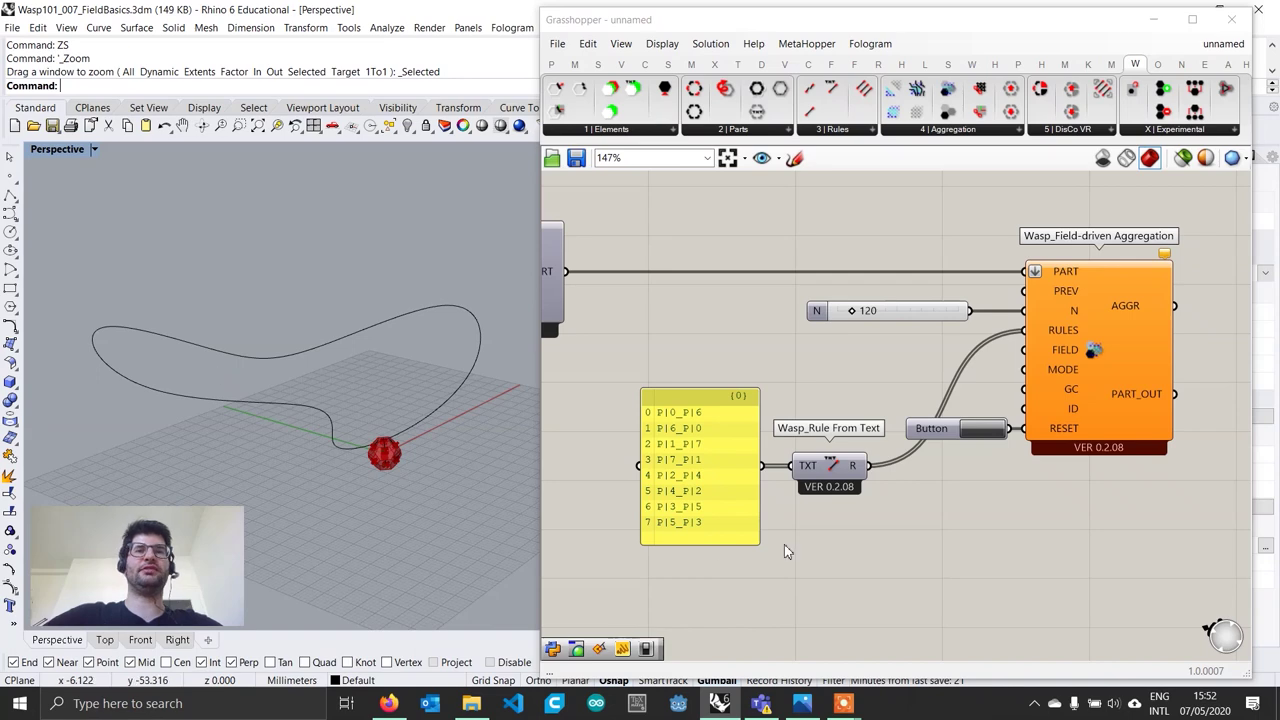
scroll(780, 540, down, 5)
scroll(825, 500, up, 2)
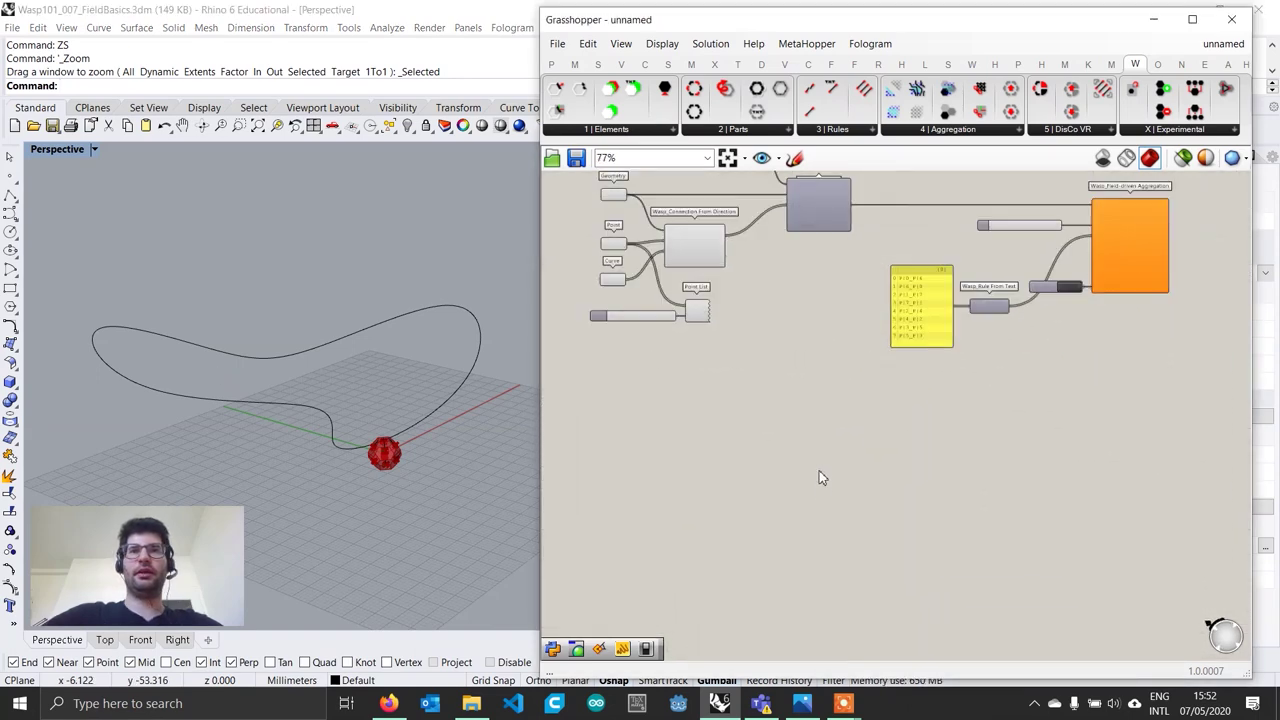
scroll(810, 440, up, 2)
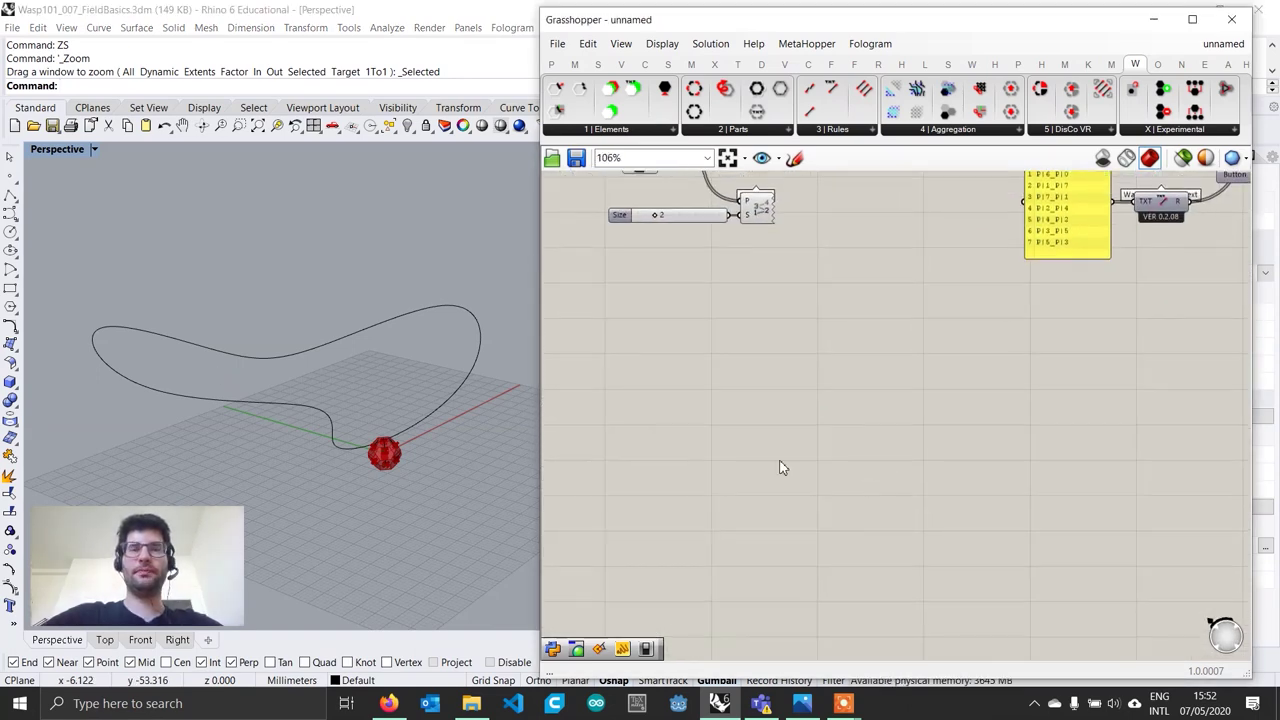
double_click(657, 430)
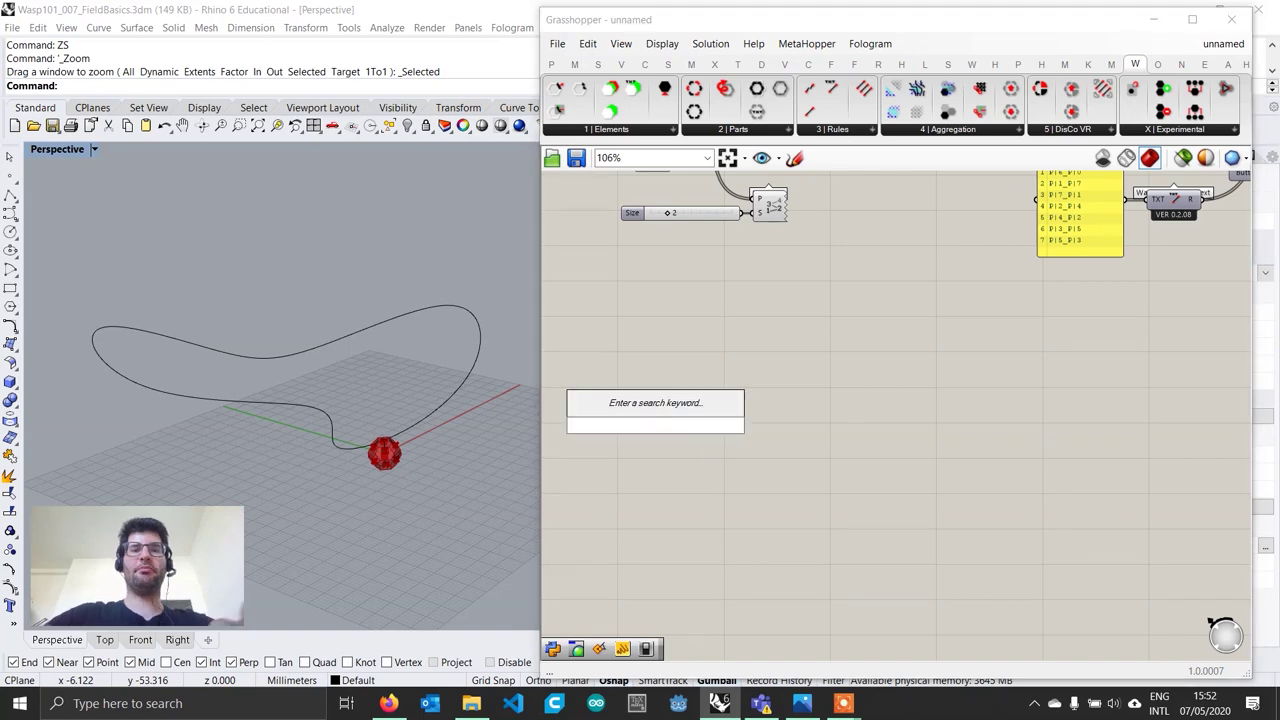
text(curve)
key(Return)
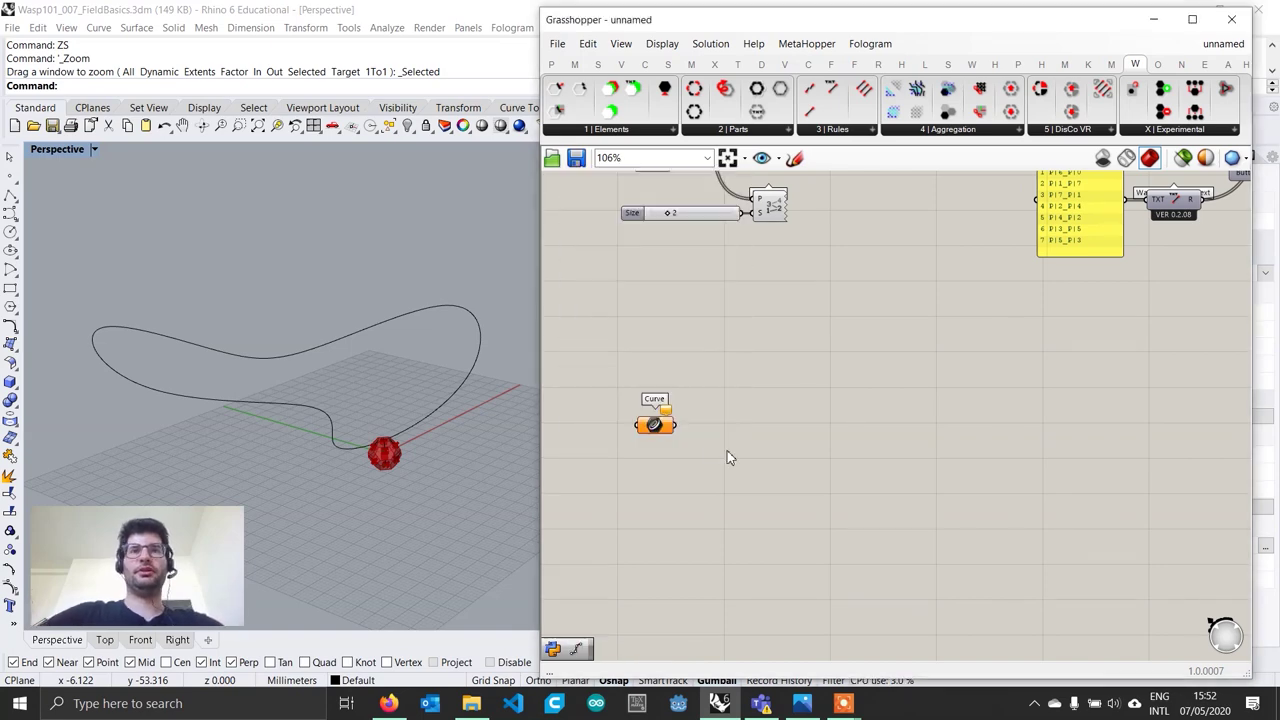
Step: Reference the closed wavy Rhino curve as the single curve of the Curve parameter and check it in the viewport
scroll(656, 438, up, 1)
right_click(655, 426)
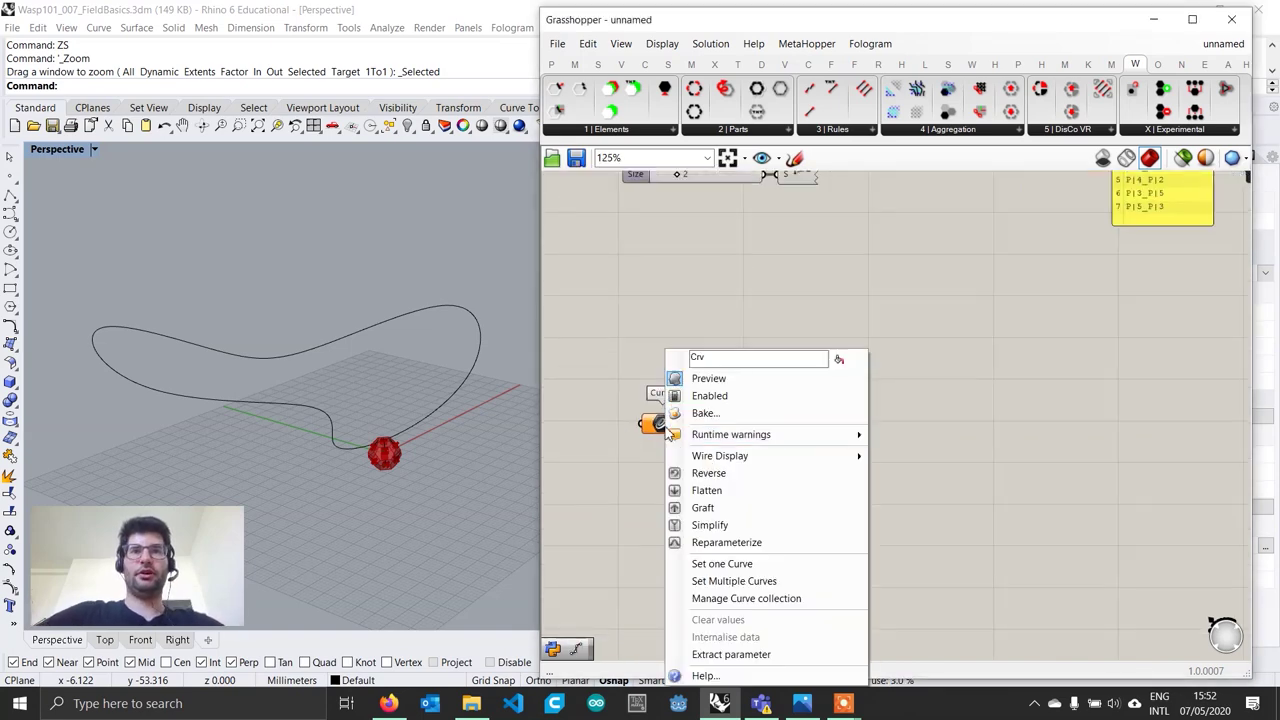
click(806, 565)
click(456, 391)
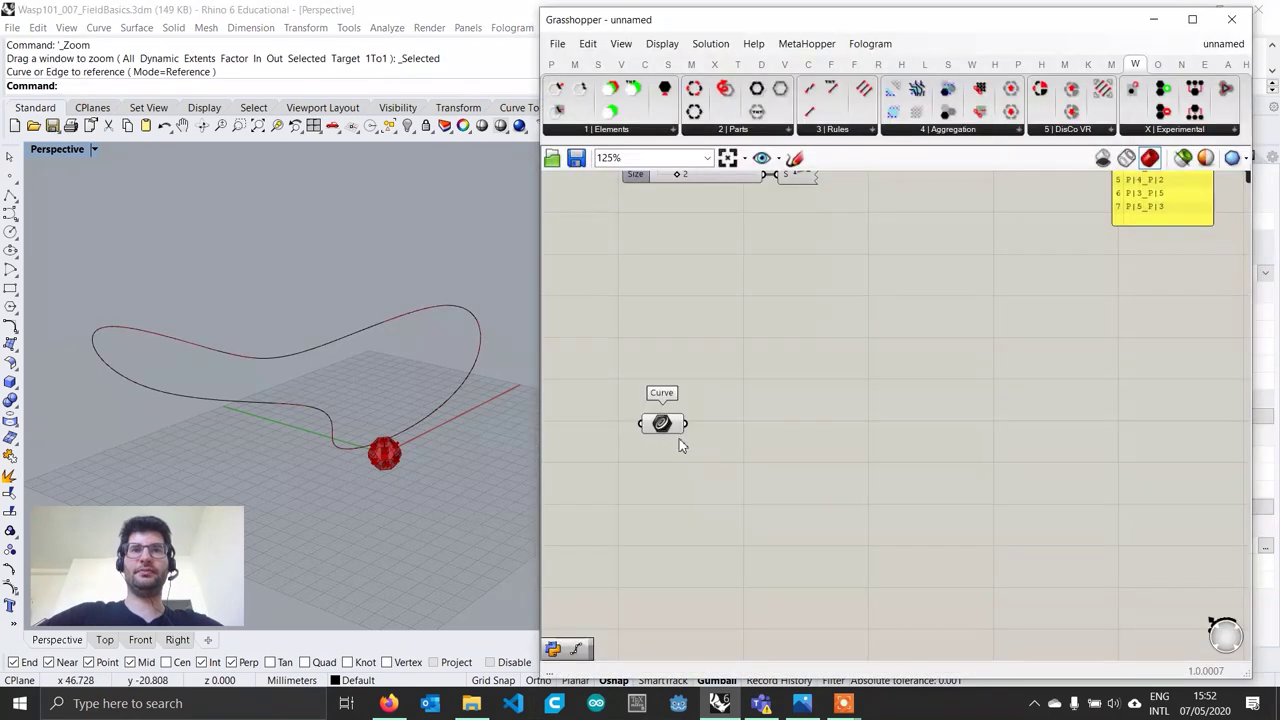
click(503, 453)
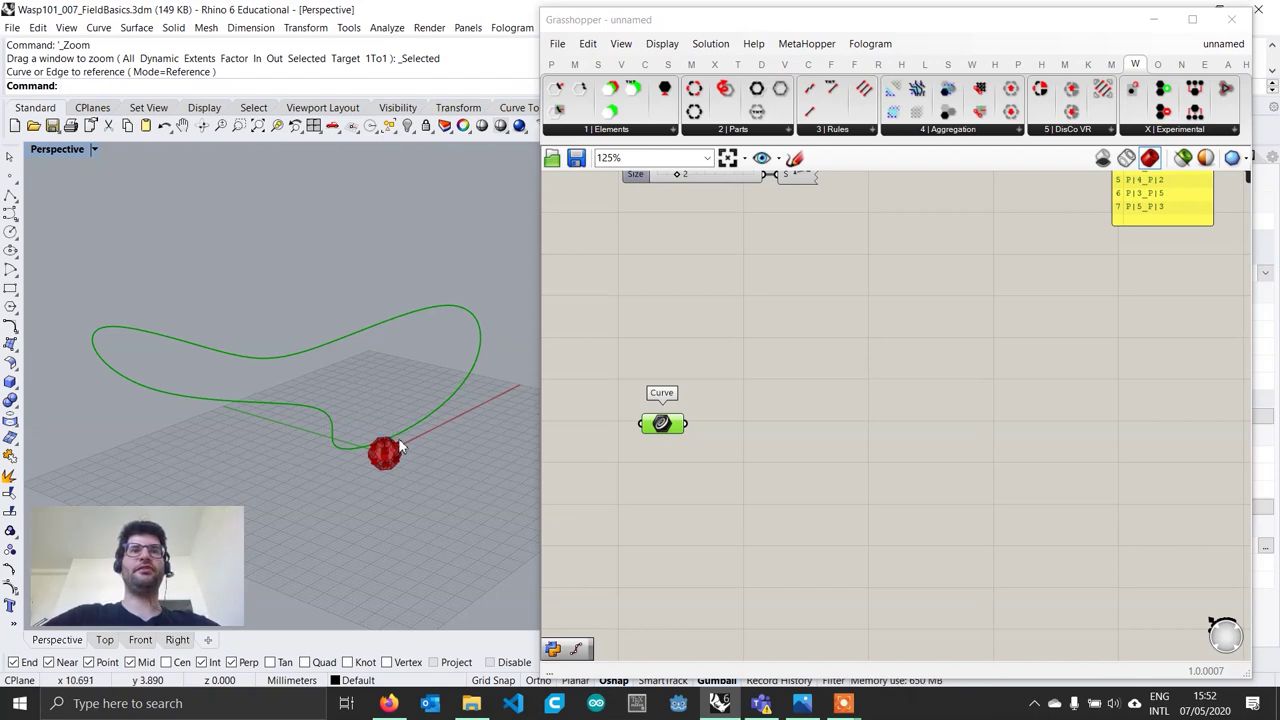
click(660, 477)
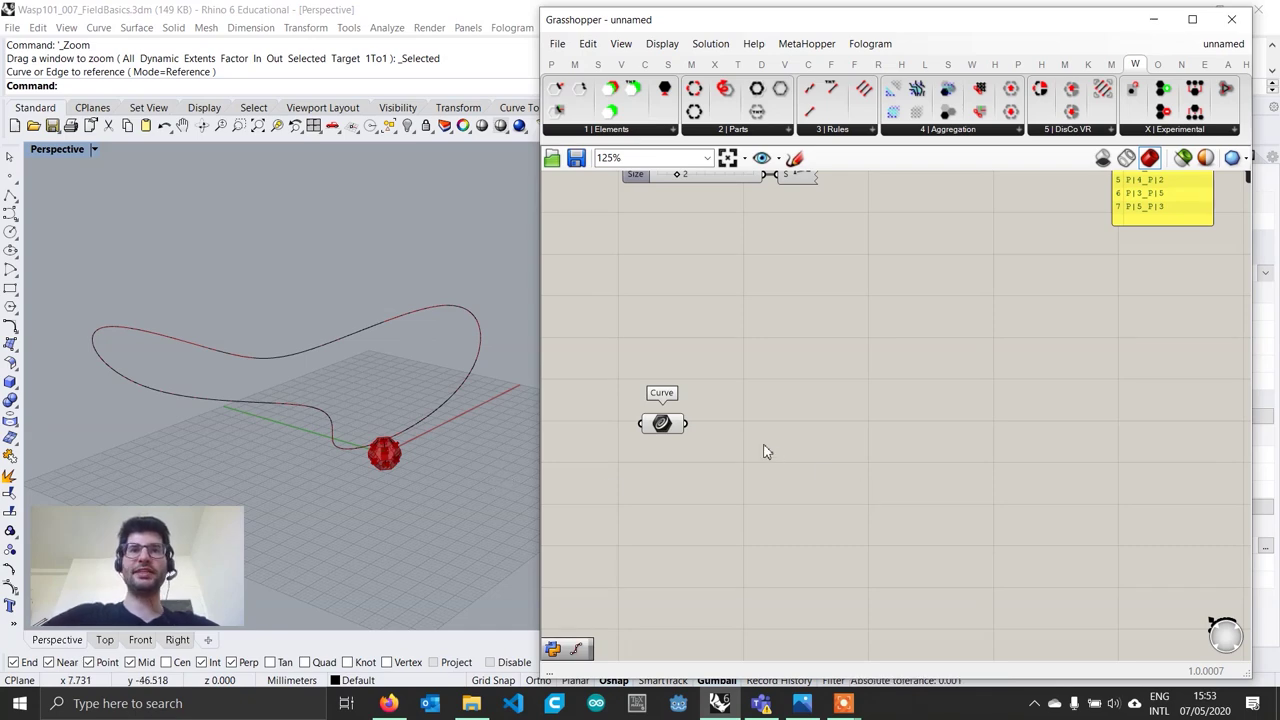
Step: Add a Bounding Box component, wire the Curve parameter into its C input and inspect the box around the curve
scroll(734, 455, up, 1)
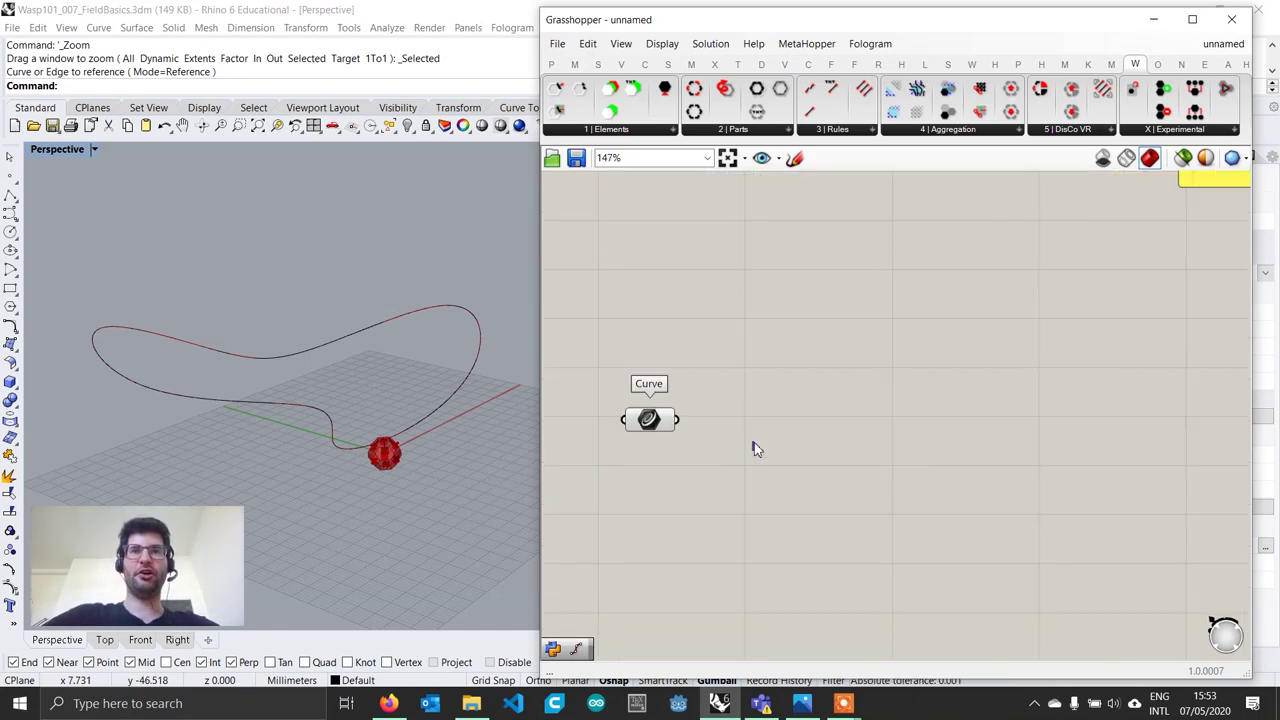
double_click(772, 460)
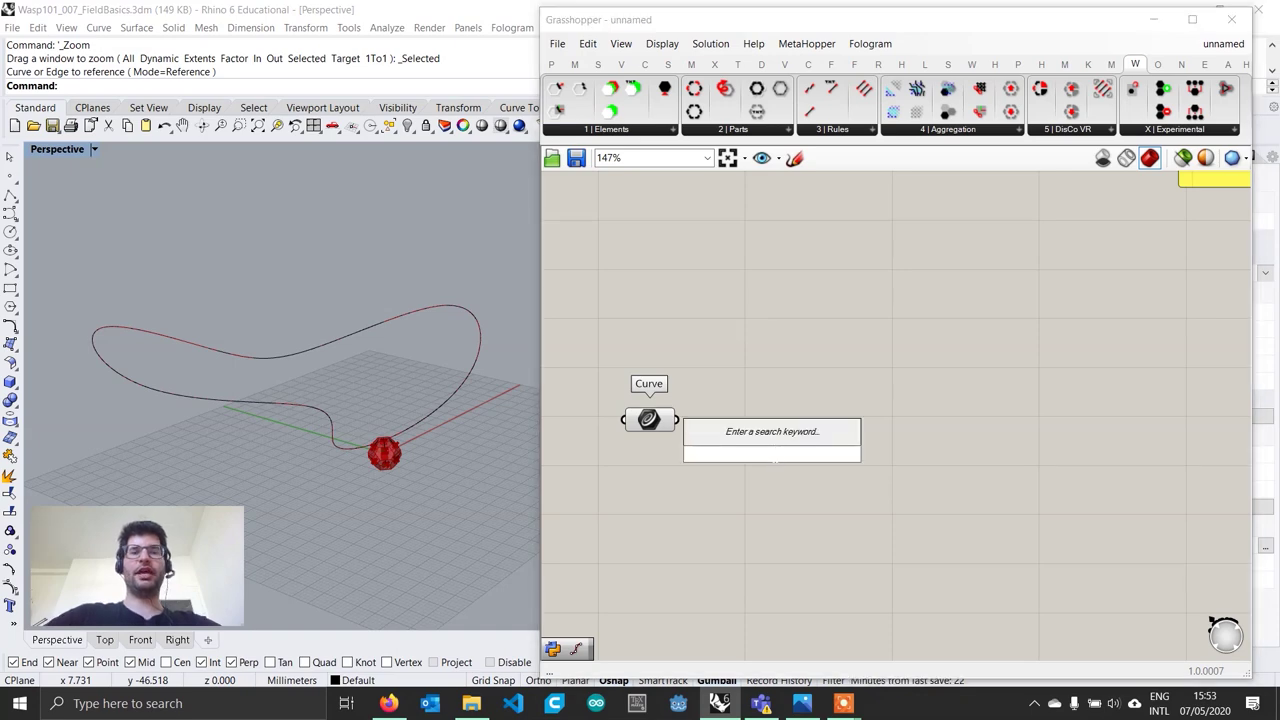
text(bounding)
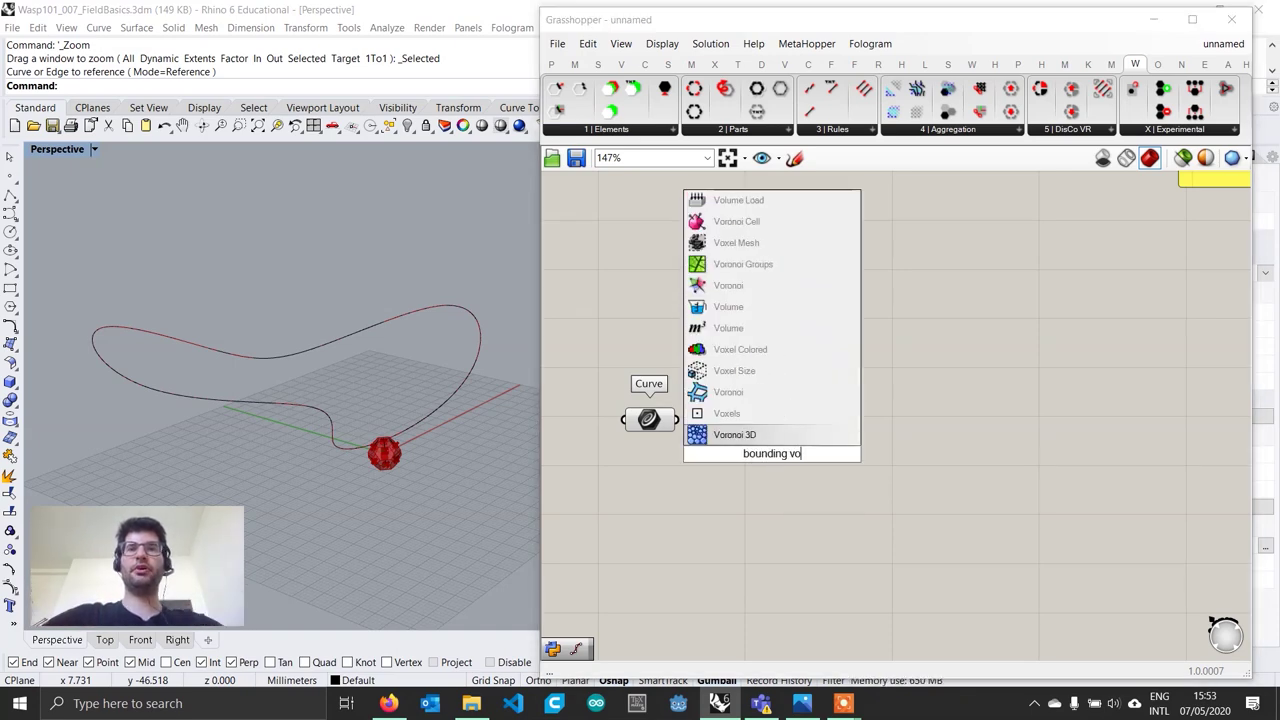
click(697, 436)
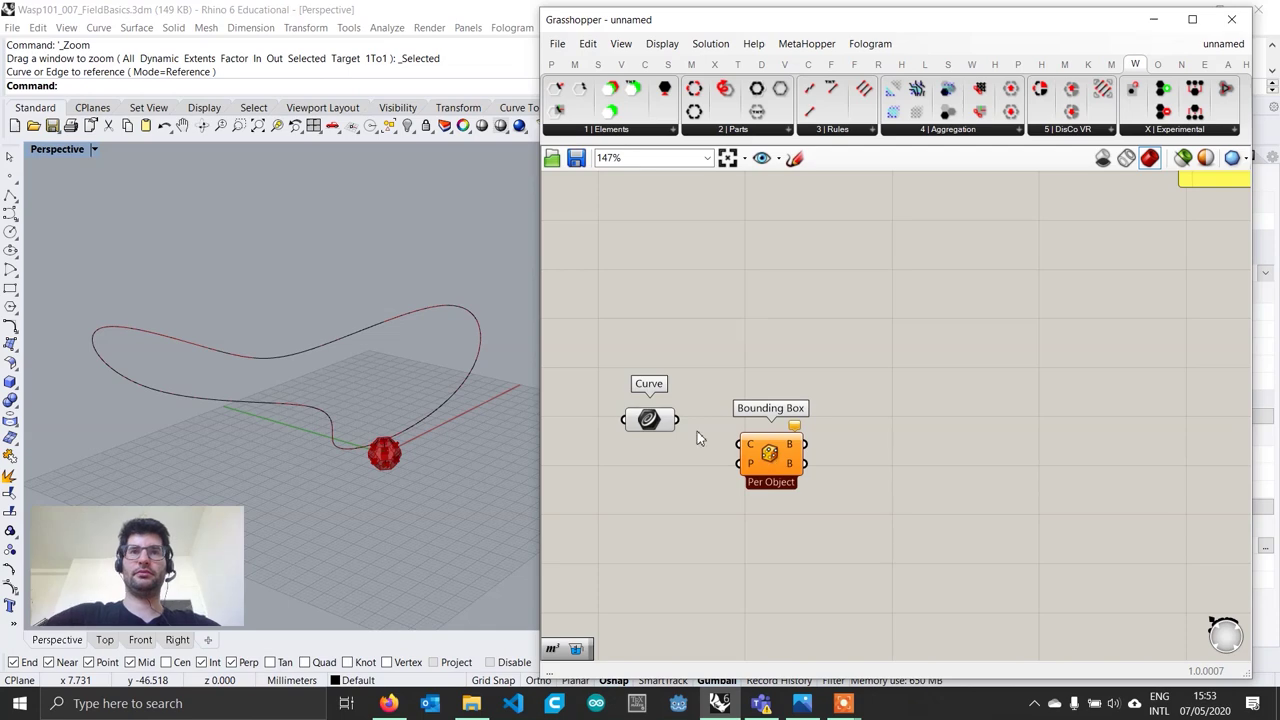
drag(678, 419, 772, 434)
right_drag(396, 440, 445, 380)
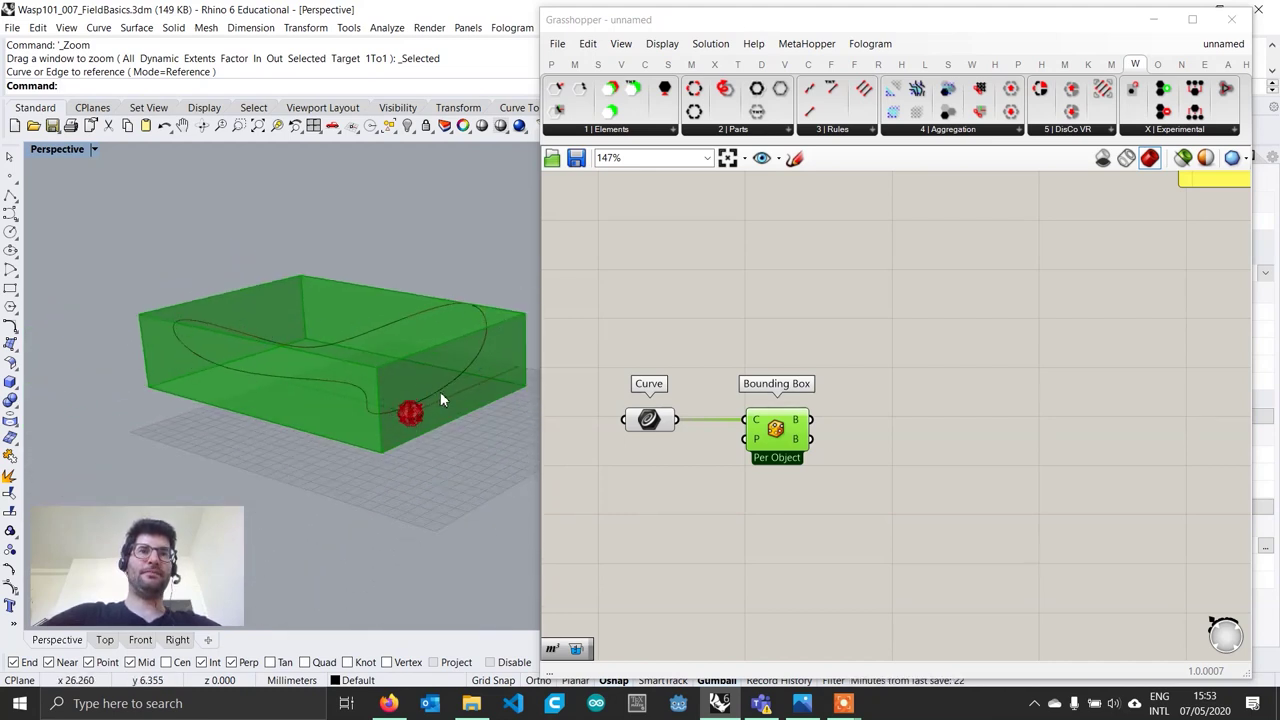
right_drag(445, 384, 443, 395)
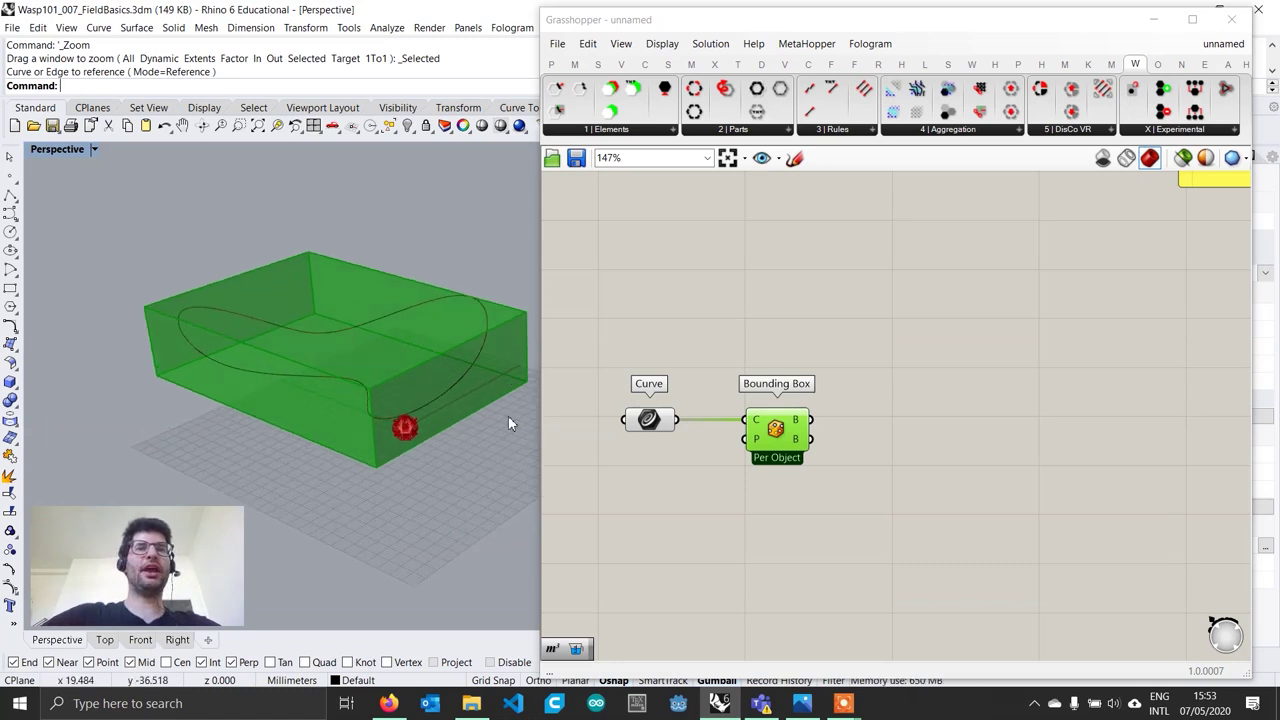
right_drag(508, 423, 416, 406)
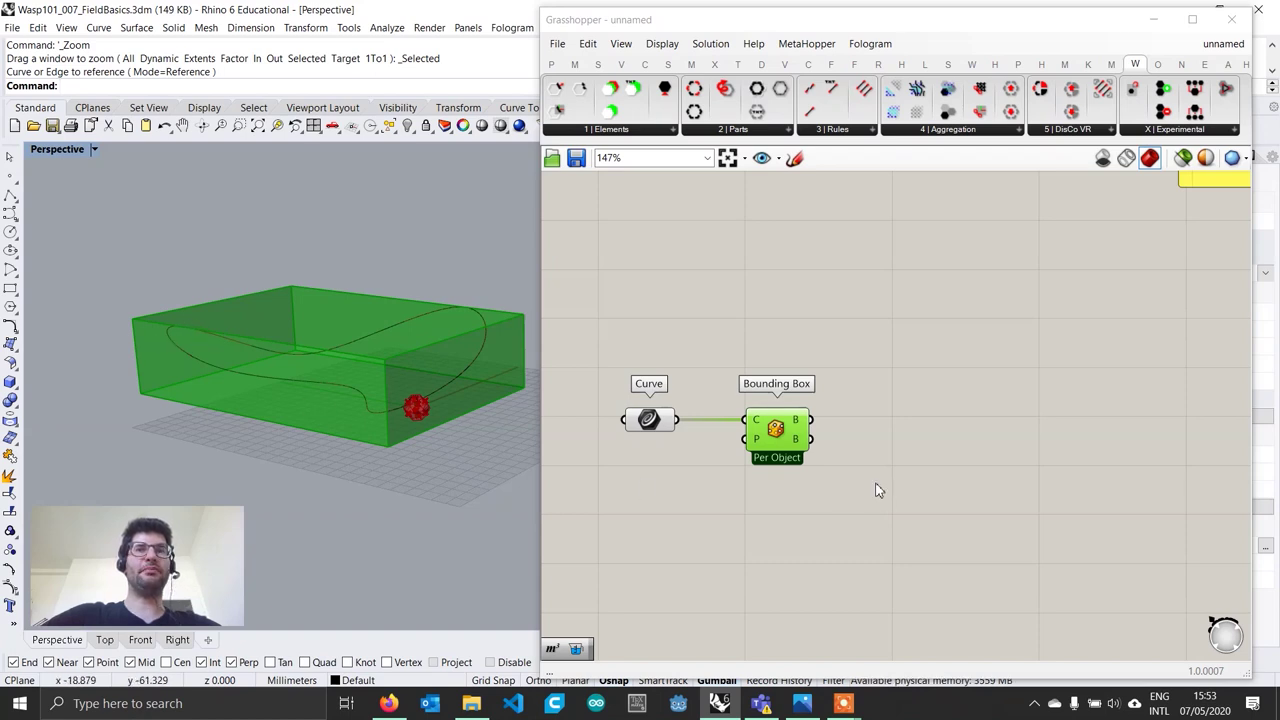
Step: Add a Scale NU component and connect the Bounding Box's box output to its G input
scroll(846, 466, up, 2)
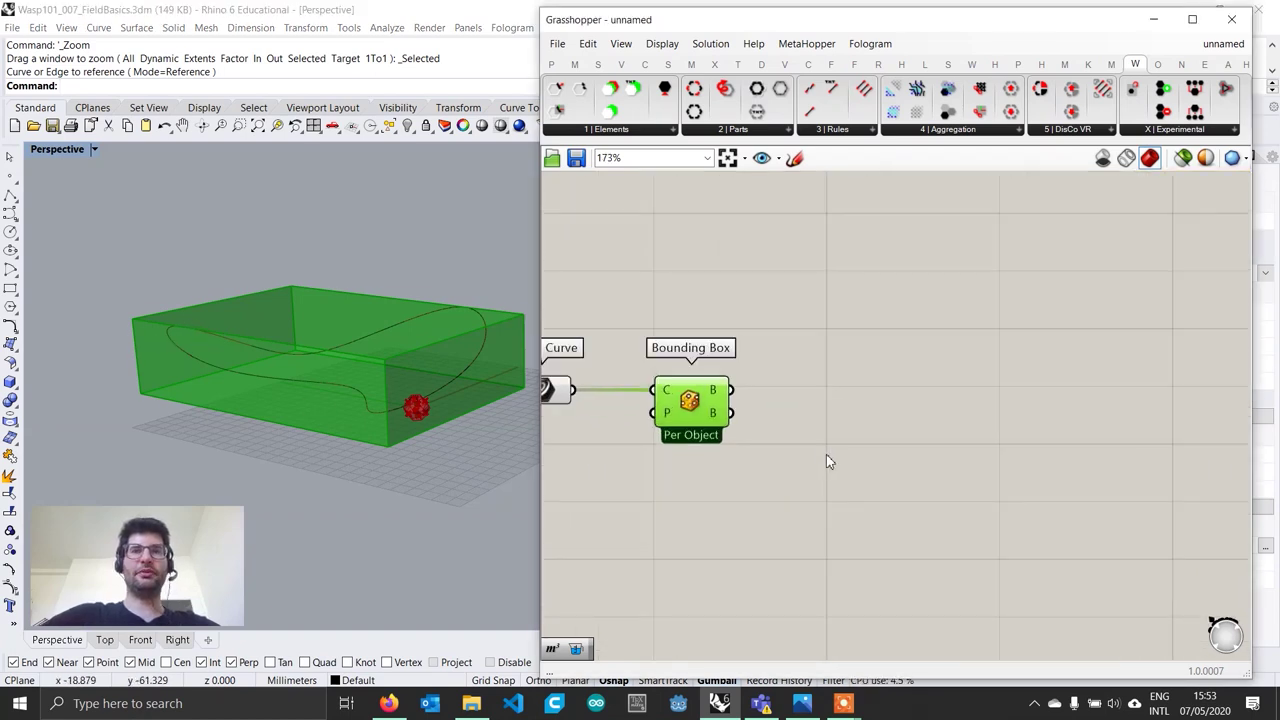
double_click(826, 454)
text(scale)
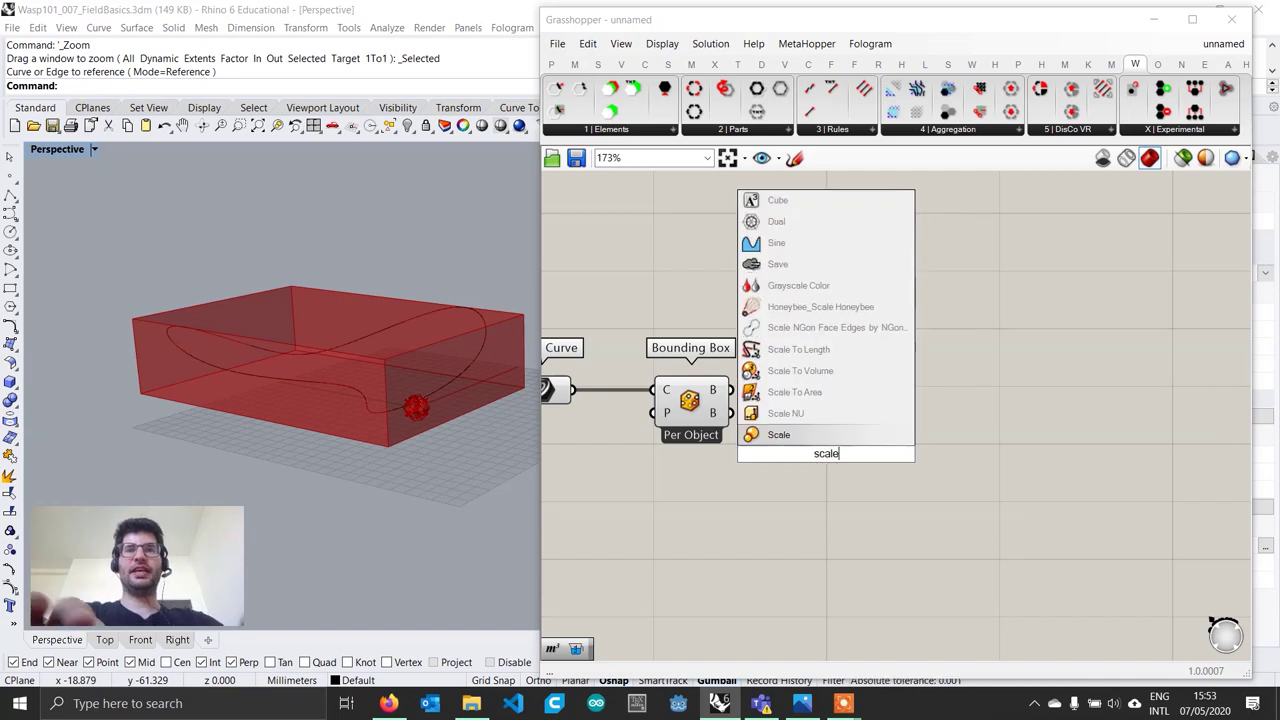
key(Up)
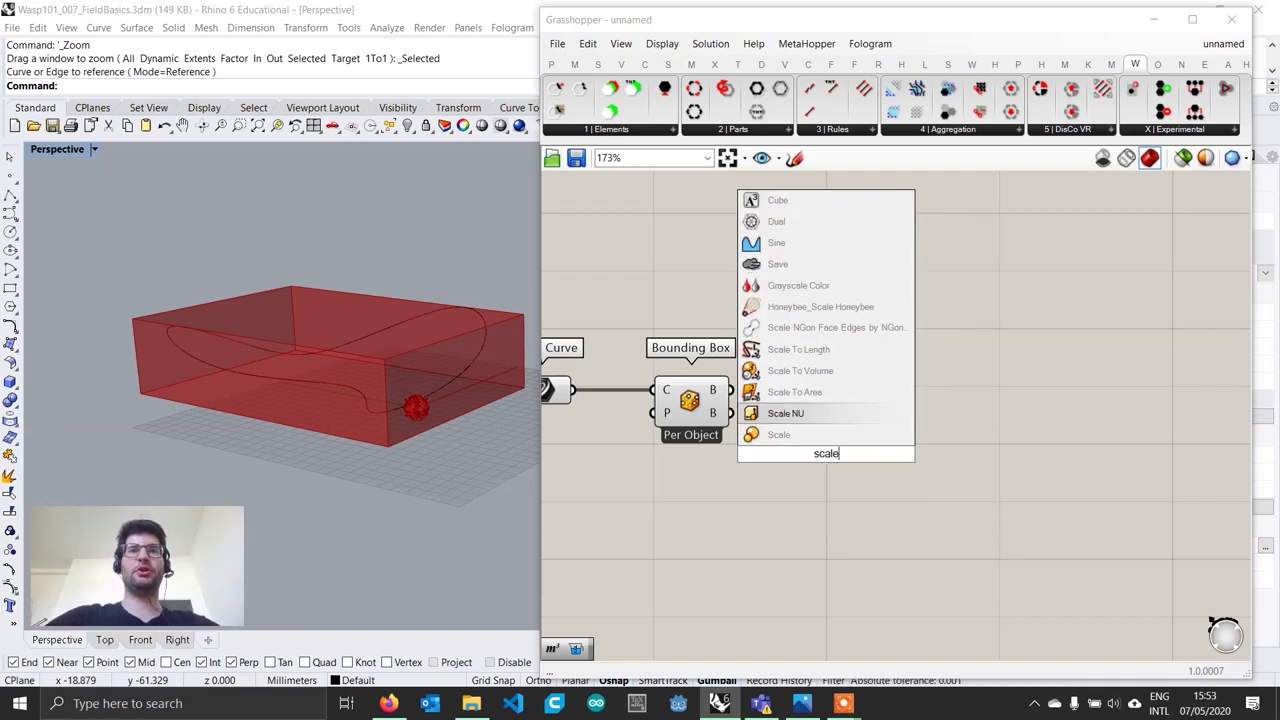
key(Return)
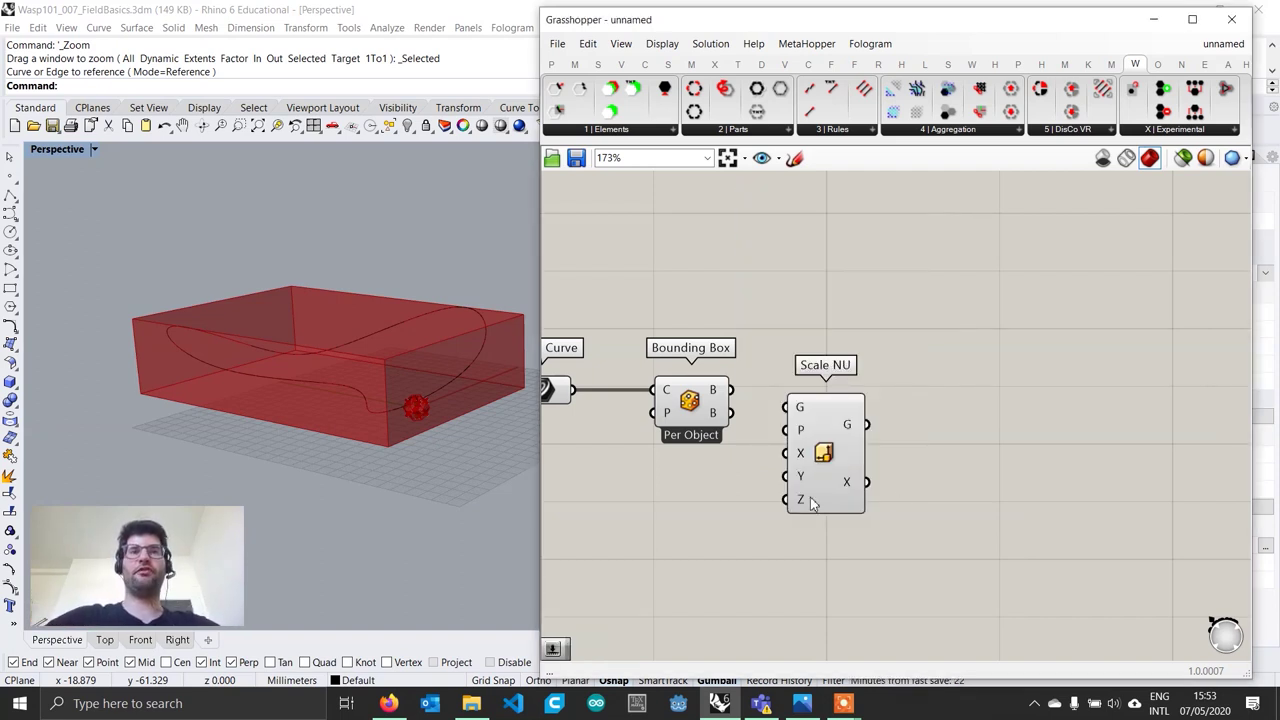
drag(824, 468, 924, 456)
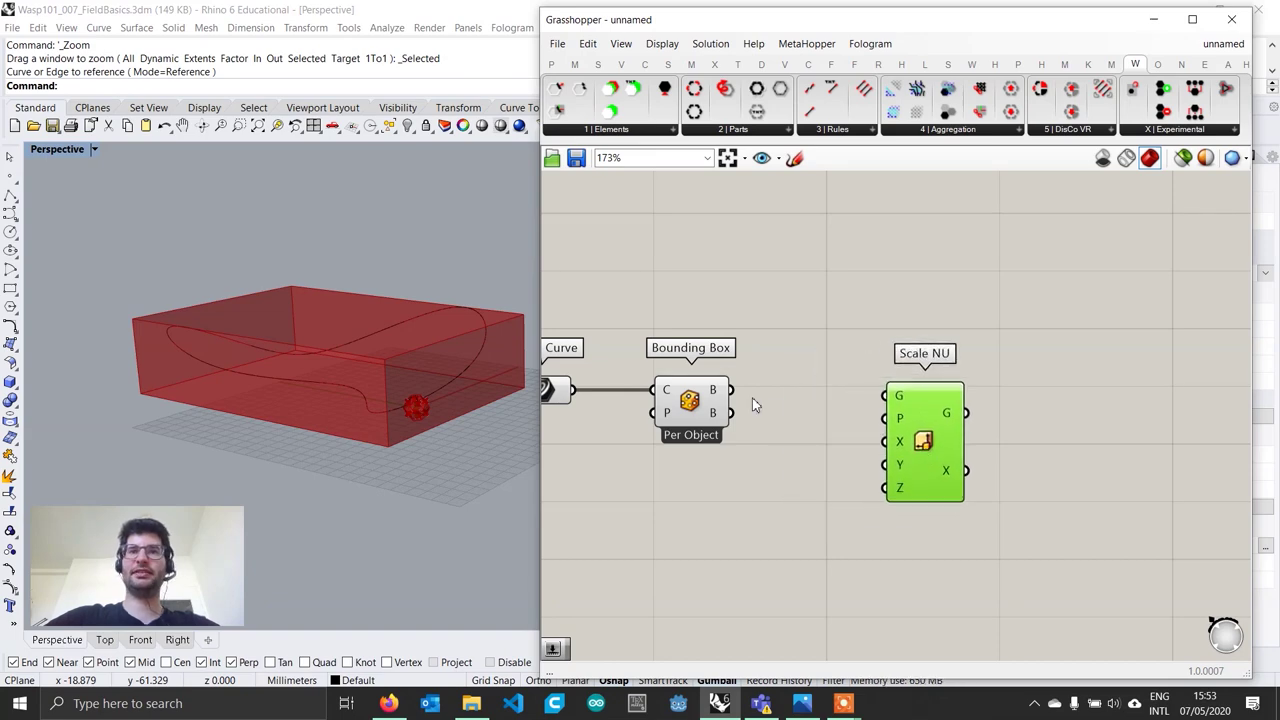
drag(733, 392, 931, 451)
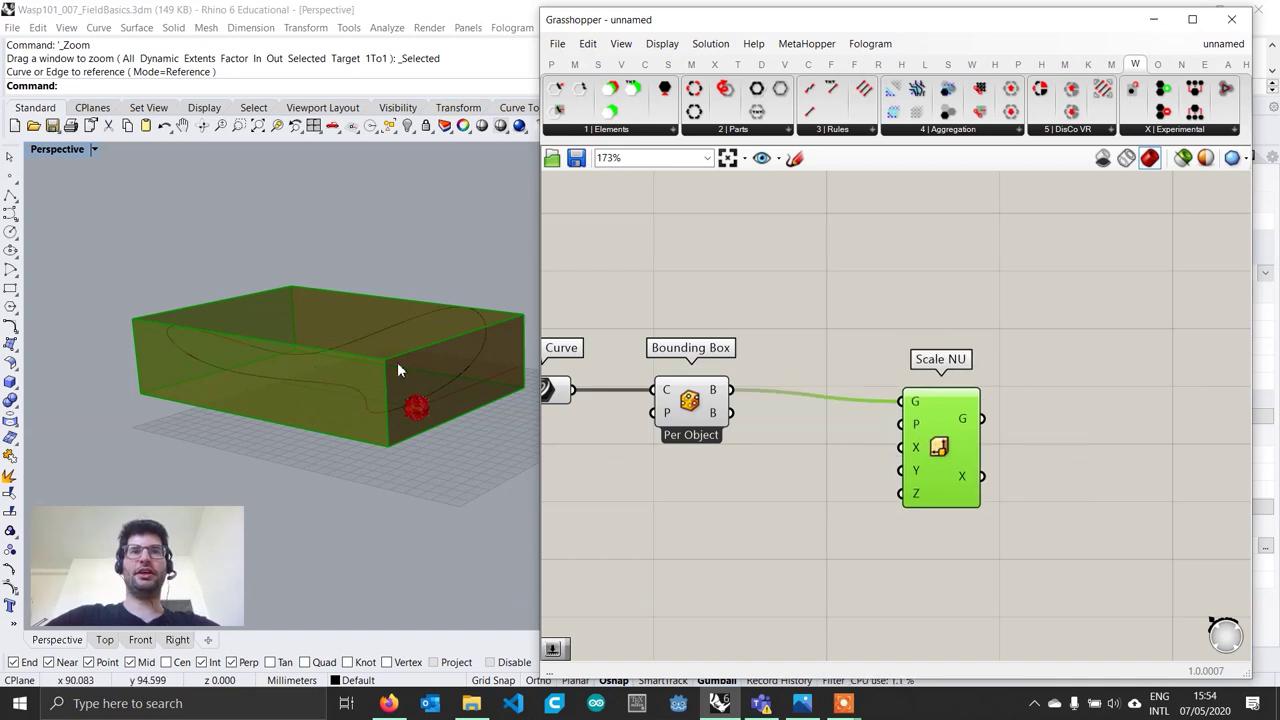
Step: Add a Volume component fed by the bounding box, wire its centroid C into Scale NU's P input and align both components
double_click(796, 457)
text(volume)
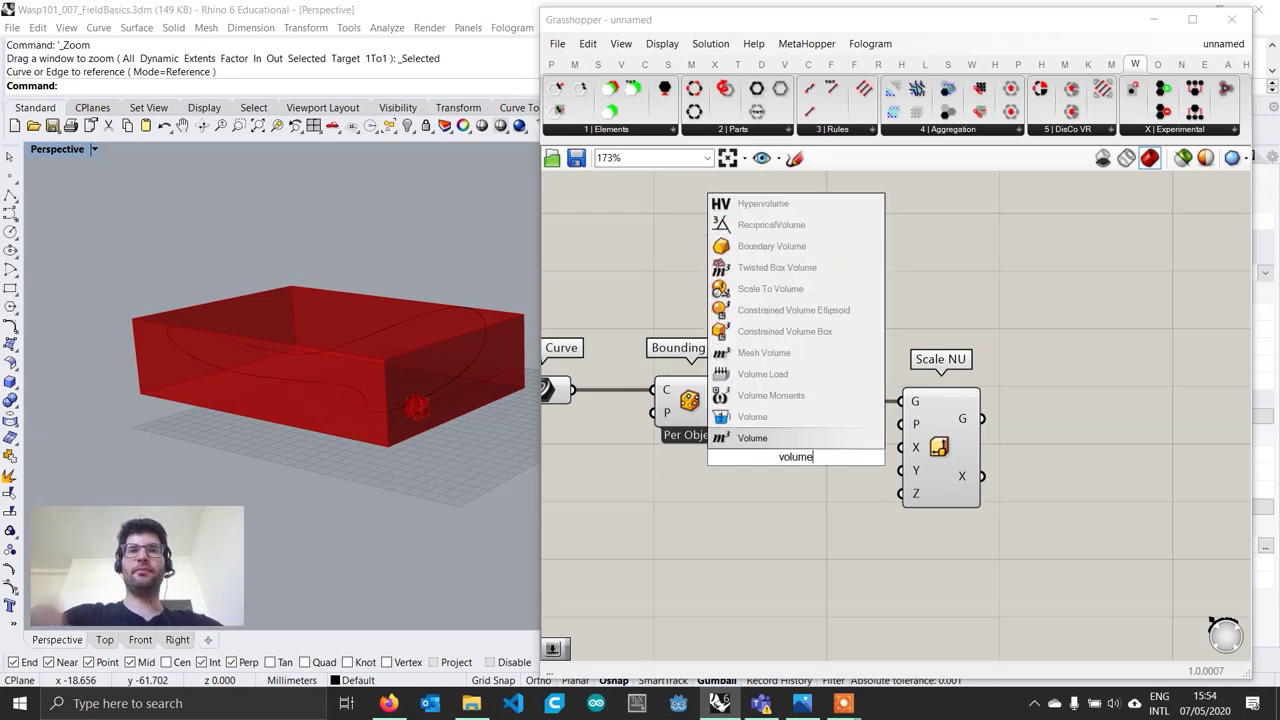
key(Return)
drag(731, 390, 756, 457)
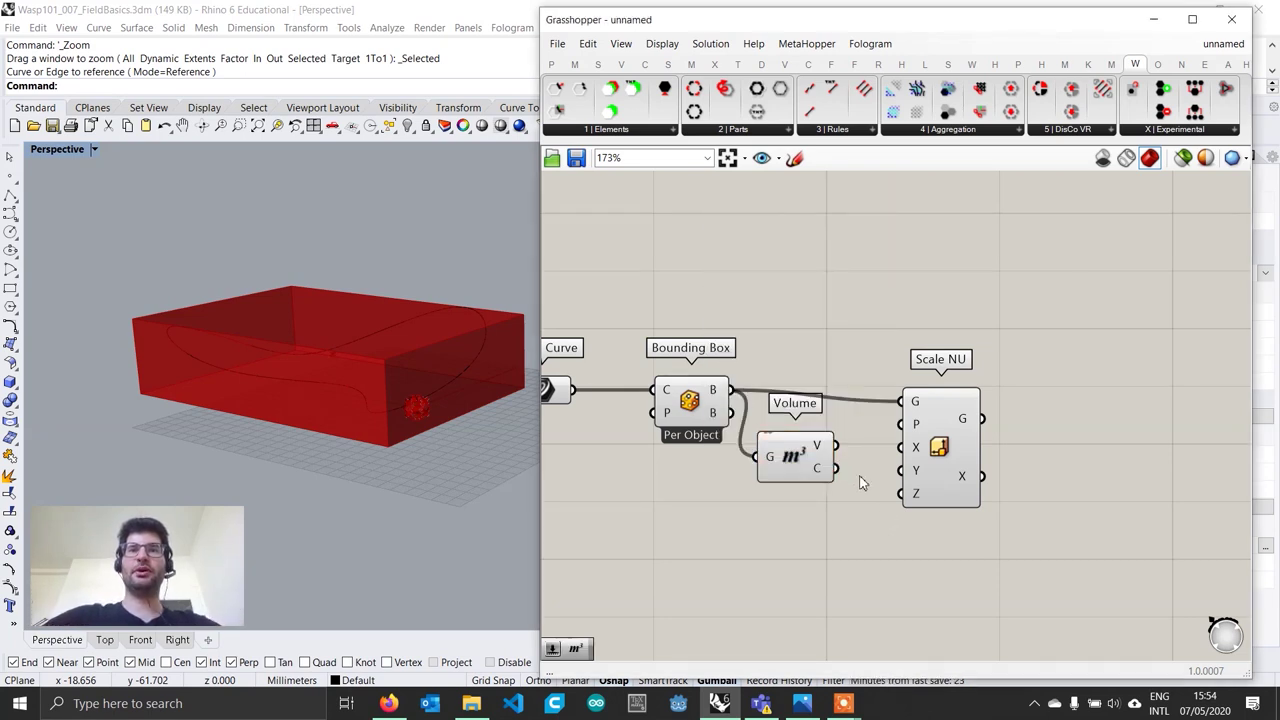
drag(835, 469, 901, 425)
click(806, 457)
drag(806, 457, 823, 450)
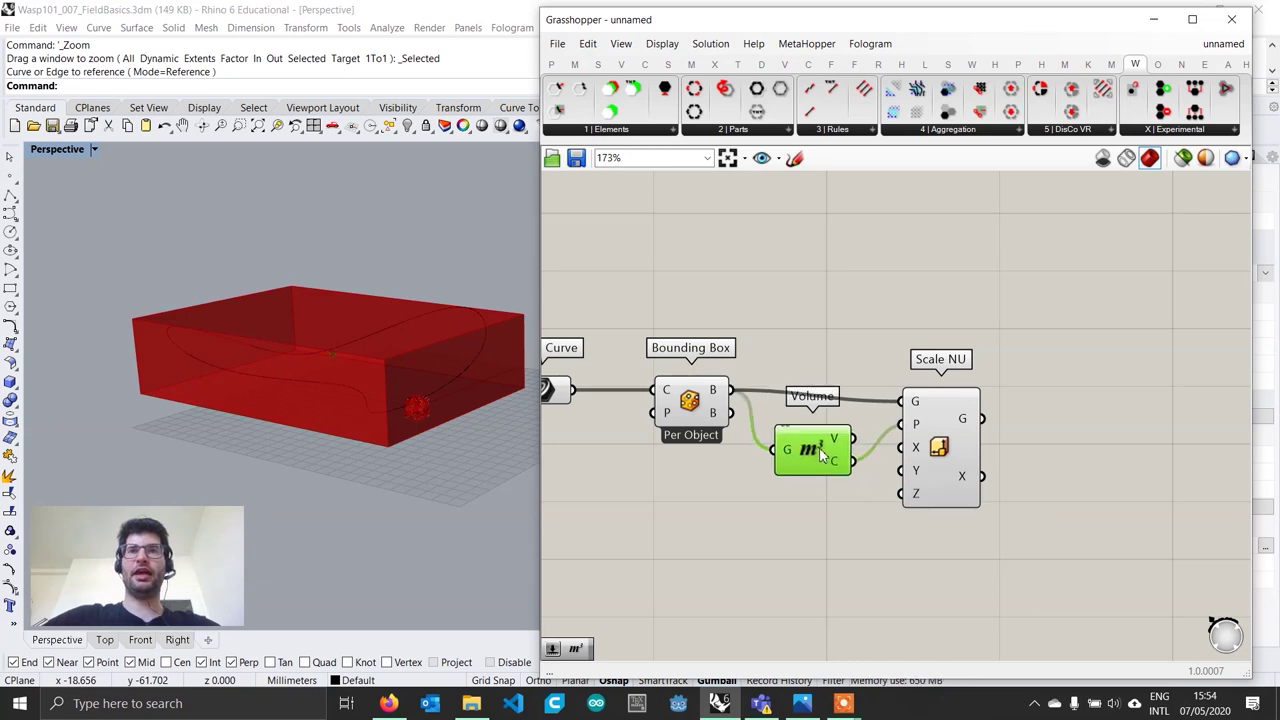
drag(978, 454, 985, 442)
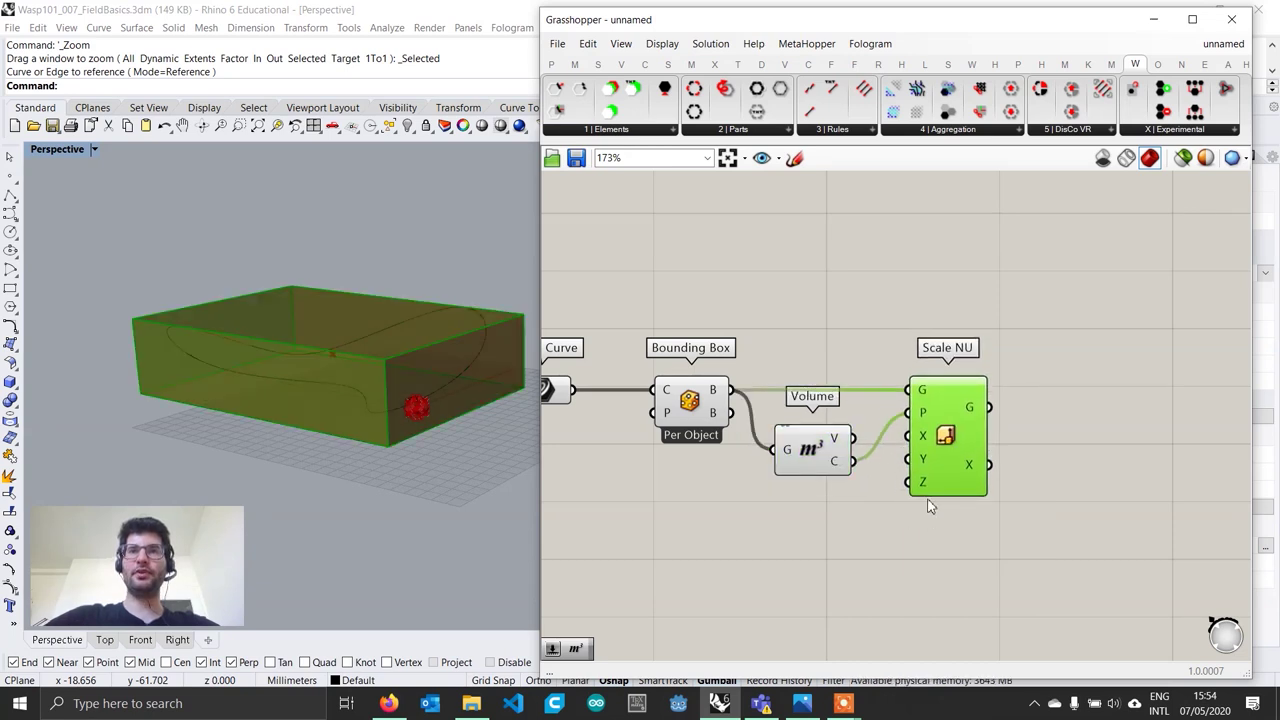
Step: Create a number slider with the value 1.2 below the Volume component
double_click(757, 532)
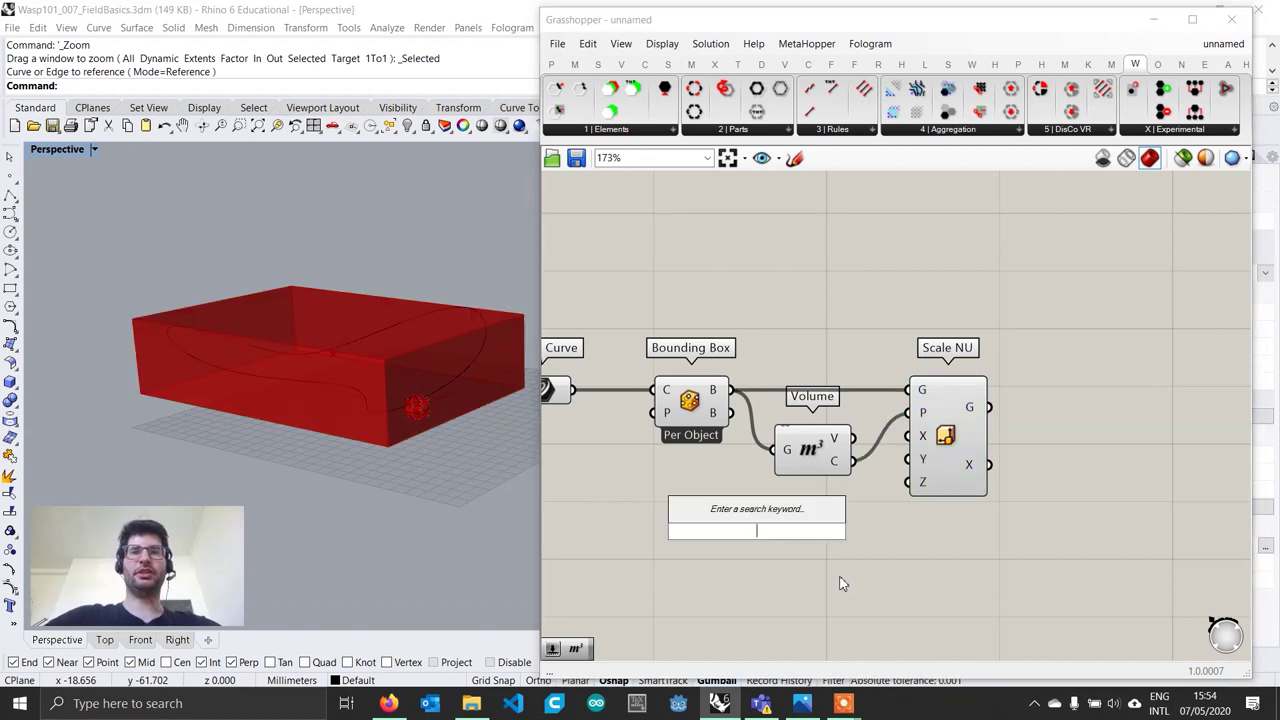
text(1.2)
key(Return)
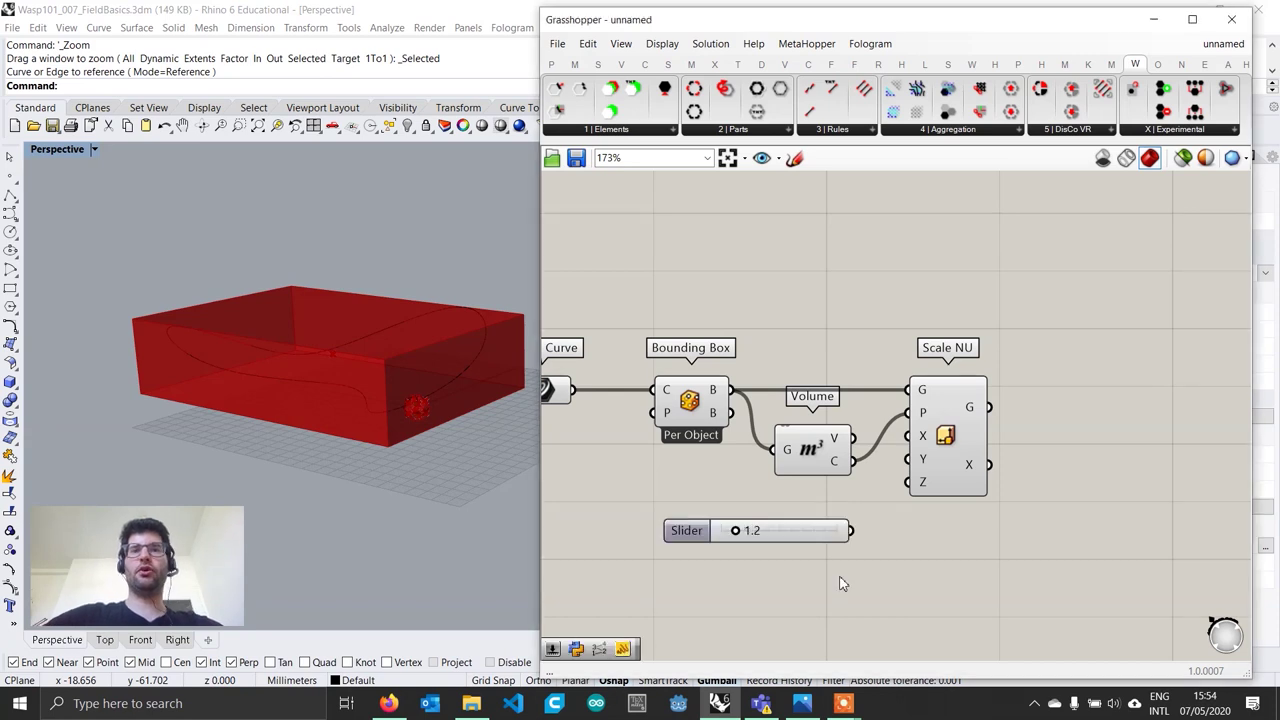
Step: Wire the 1.2 slider to Scale NU's X input, and a copy of it below to the Y input
drag(827, 537, 909, 436)
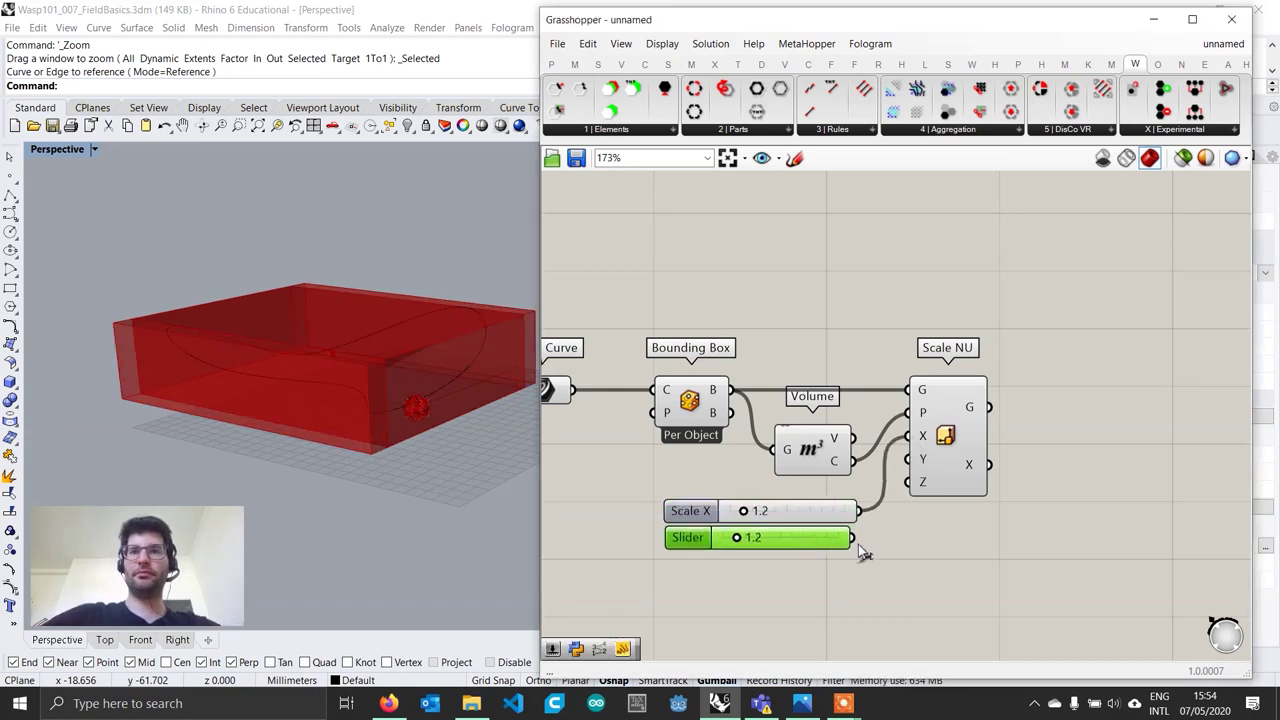
drag(852, 538, 911, 462)
drag(822, 509, 822, 504)
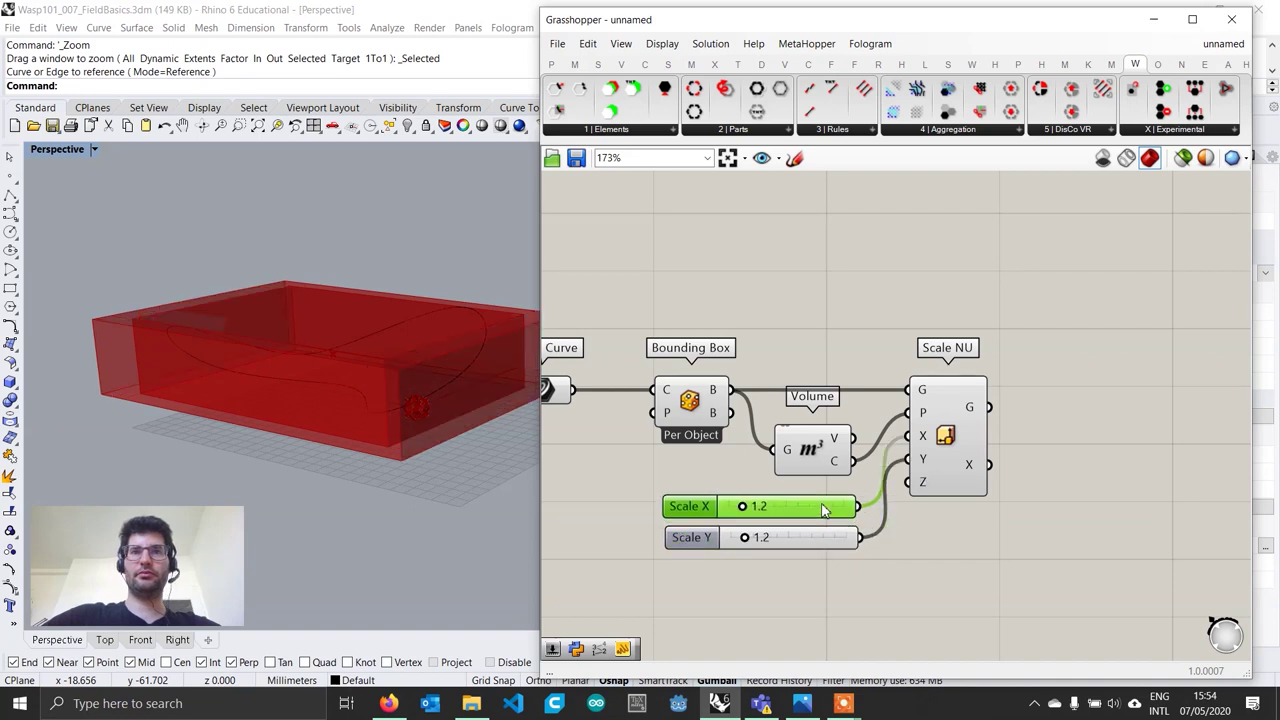
right_drag(322, 436, 336, 385)
double_click(784, 508)
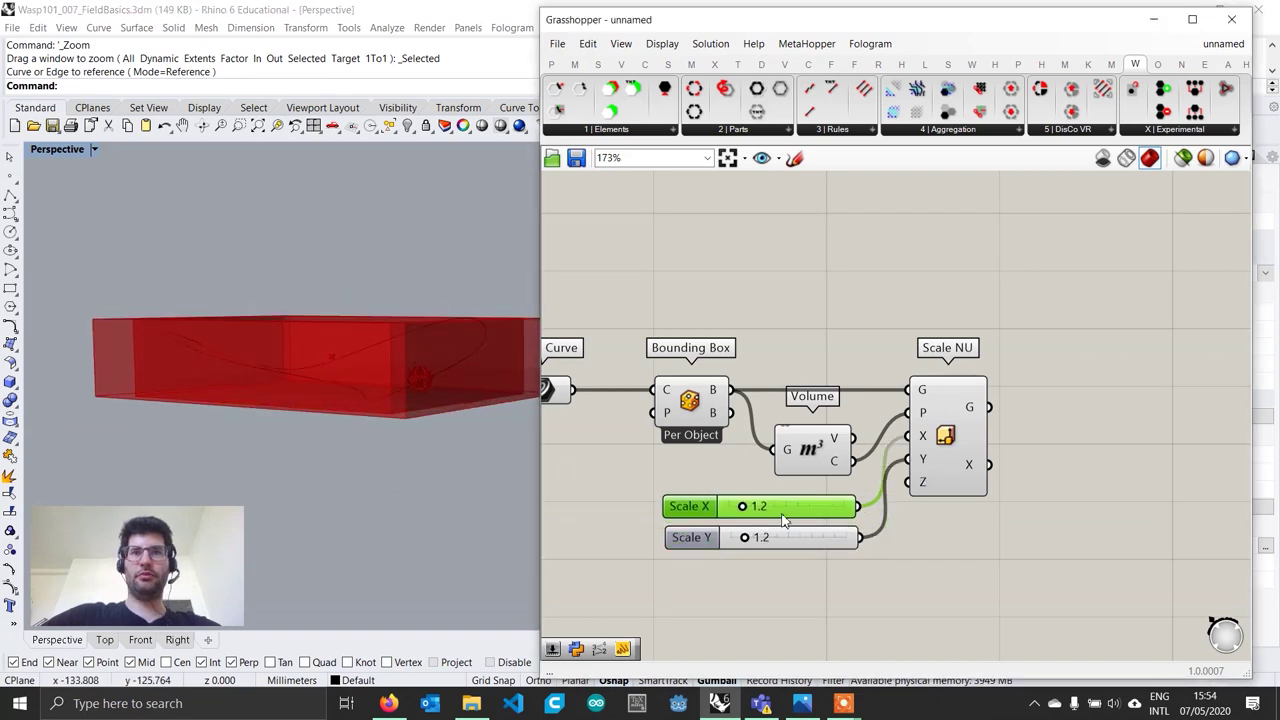
Step: Duplicate the Scale Y slider below the others, set the copy to 1.5 and connect it to Scale NU's Z input
click(818, 552)
click(824, 546)
key(ctrl+c)
key(ctrl+v)
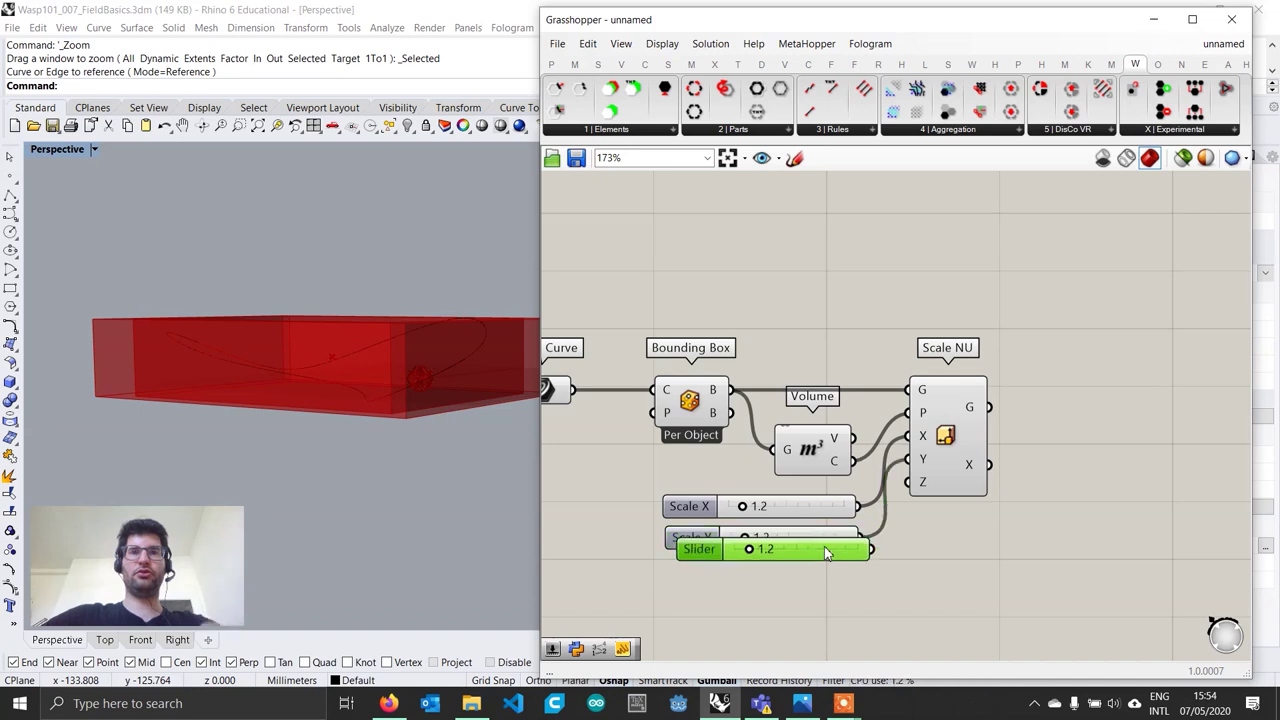
drag(824, 546, 812, 579)
double_click(773, 587)
text(1.5)
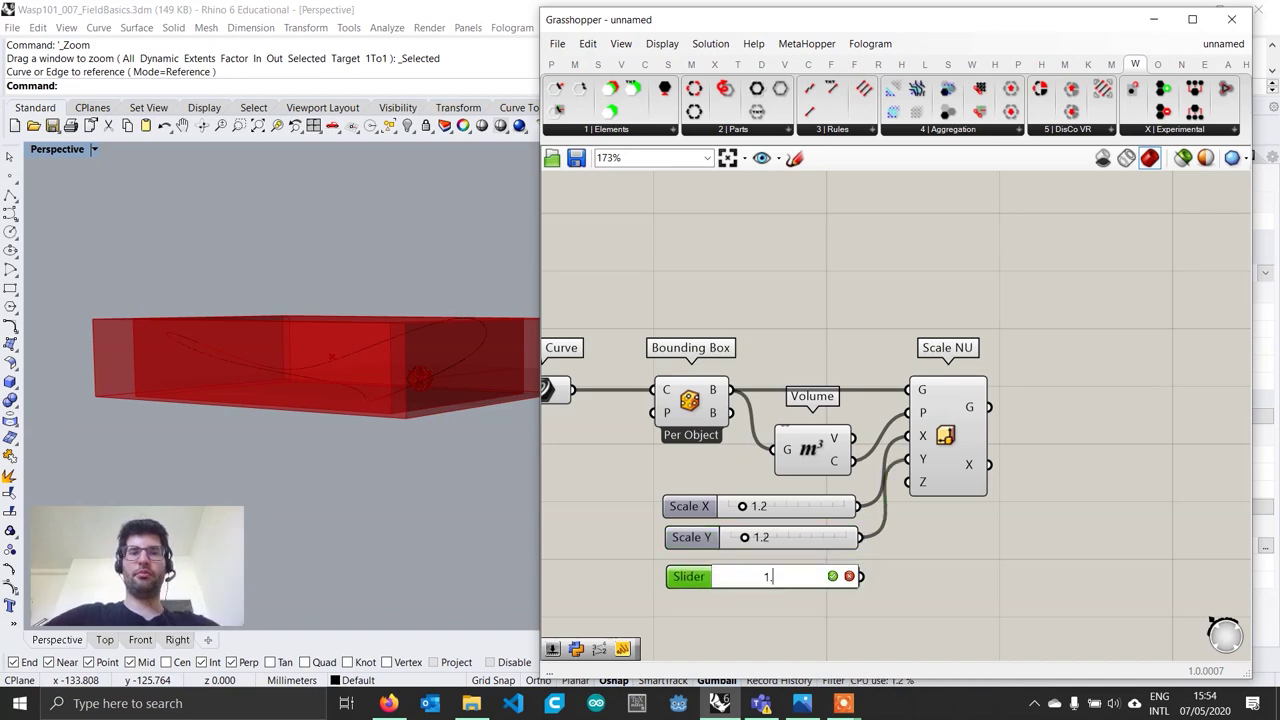
key(Return)
drag(861, 577, 832, 567)
Step: Increase the Scale Z slider to 1.7 and inspect the enlarged box around the curve's bounding box
right_drag(292, 356, 310, 459)
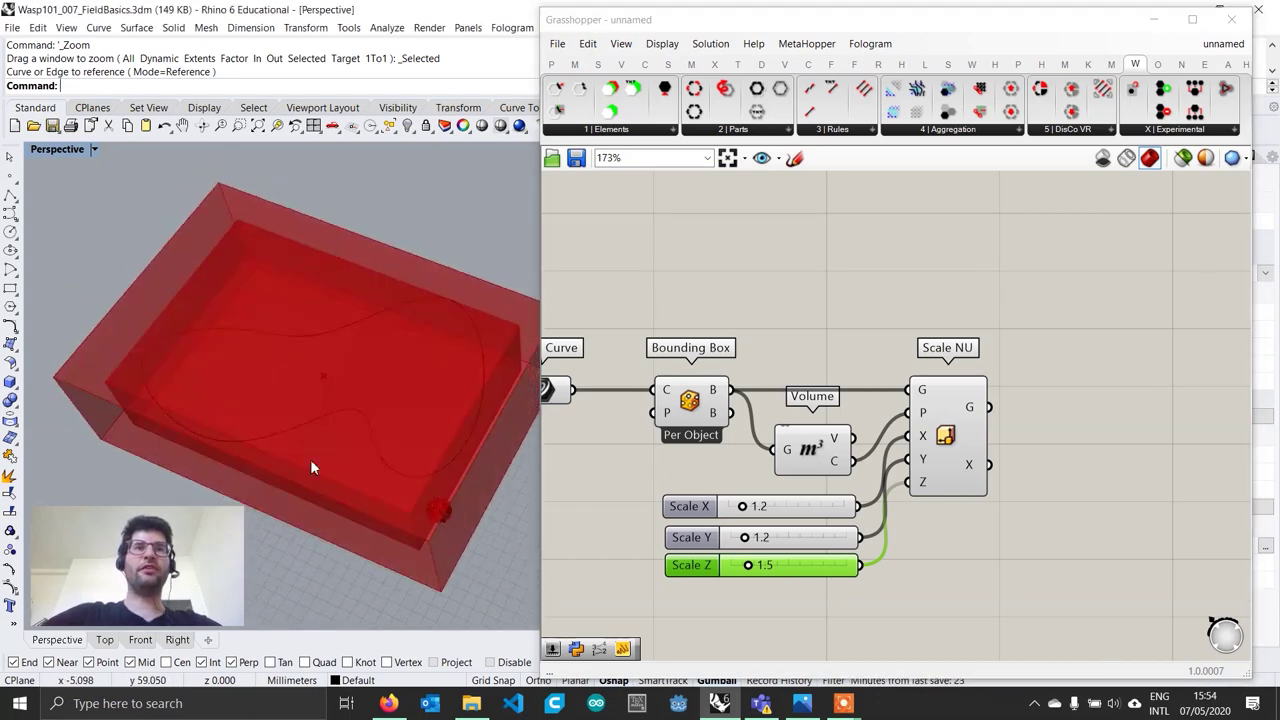
scroll(748, 565, up, 1)
drag(748, 566, 756, 567)
right_drag(430, 500, 437, 353)
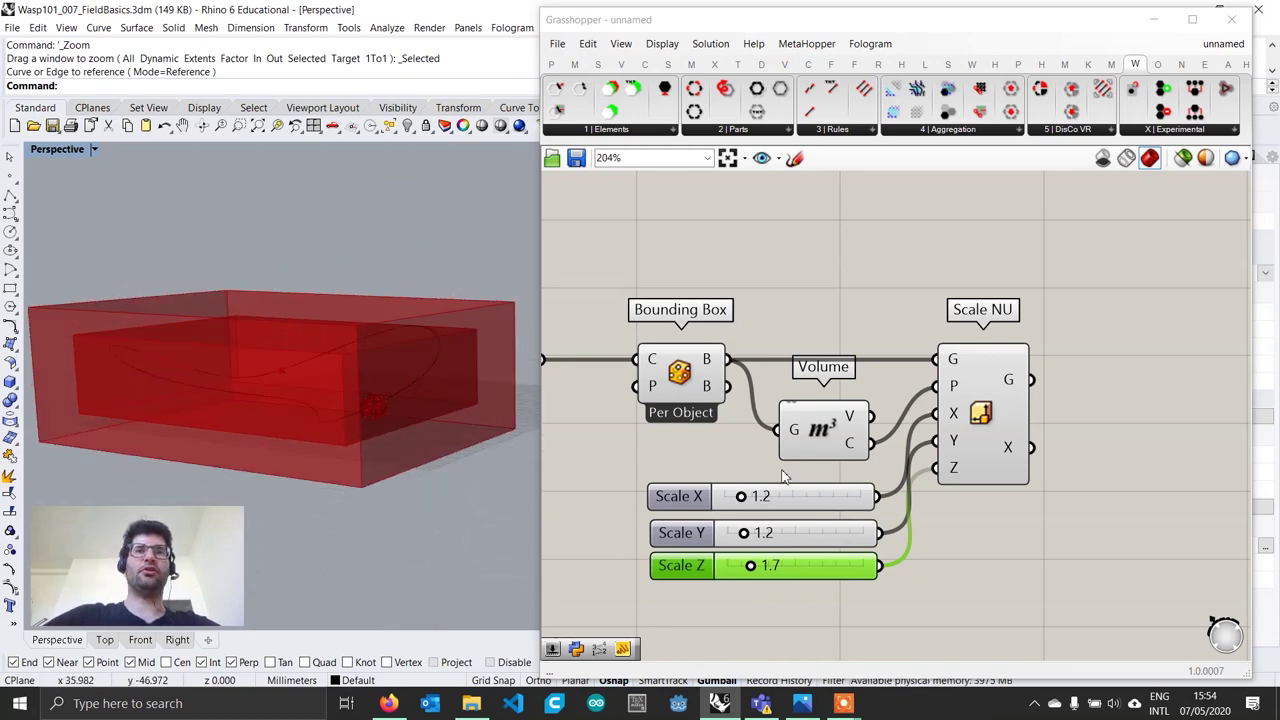
Step: Add a Wasp_Field Points component beside Scale NU
scroll(970, 554, down, 3)
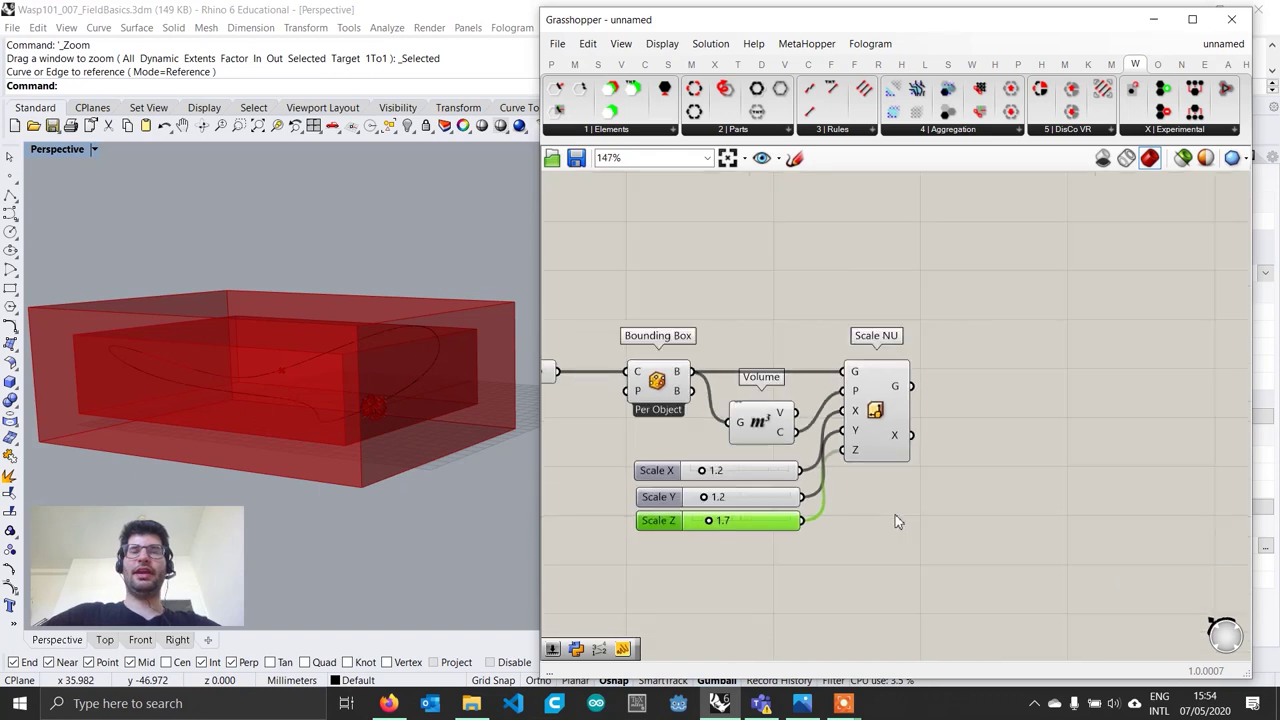
right_drag(895, 514, 938, 505)
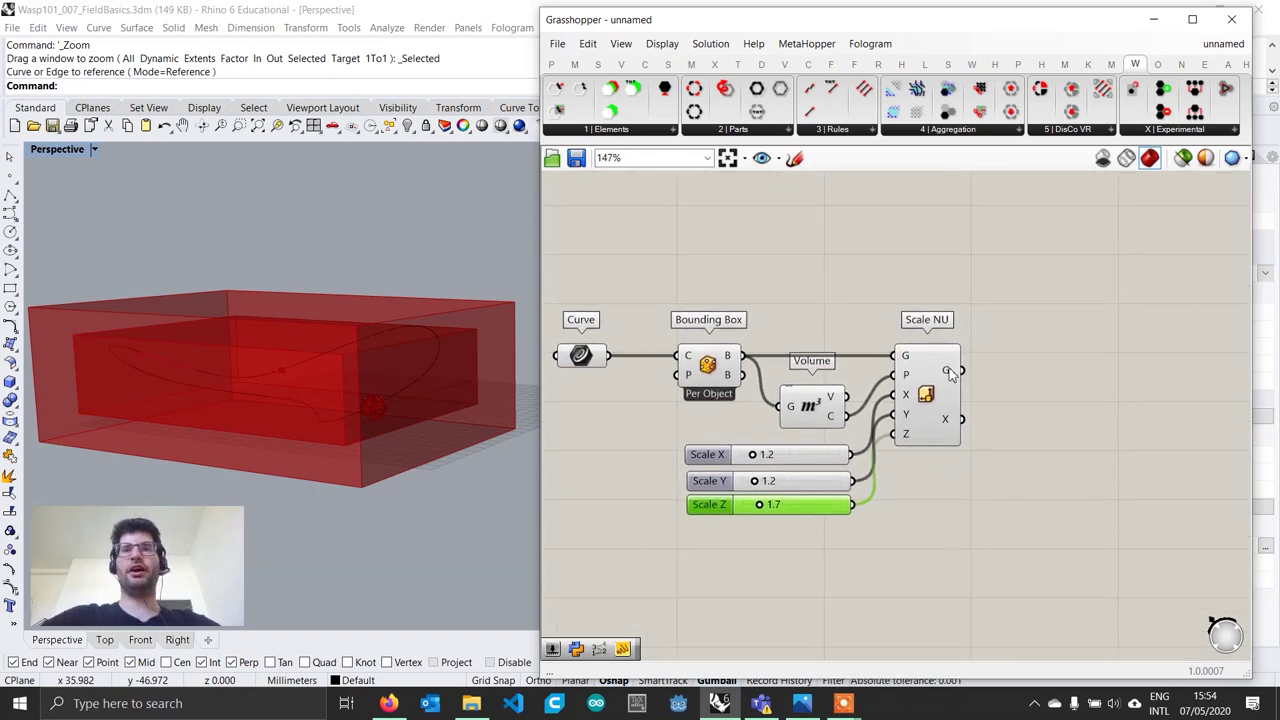
mouse_move(949, 371)
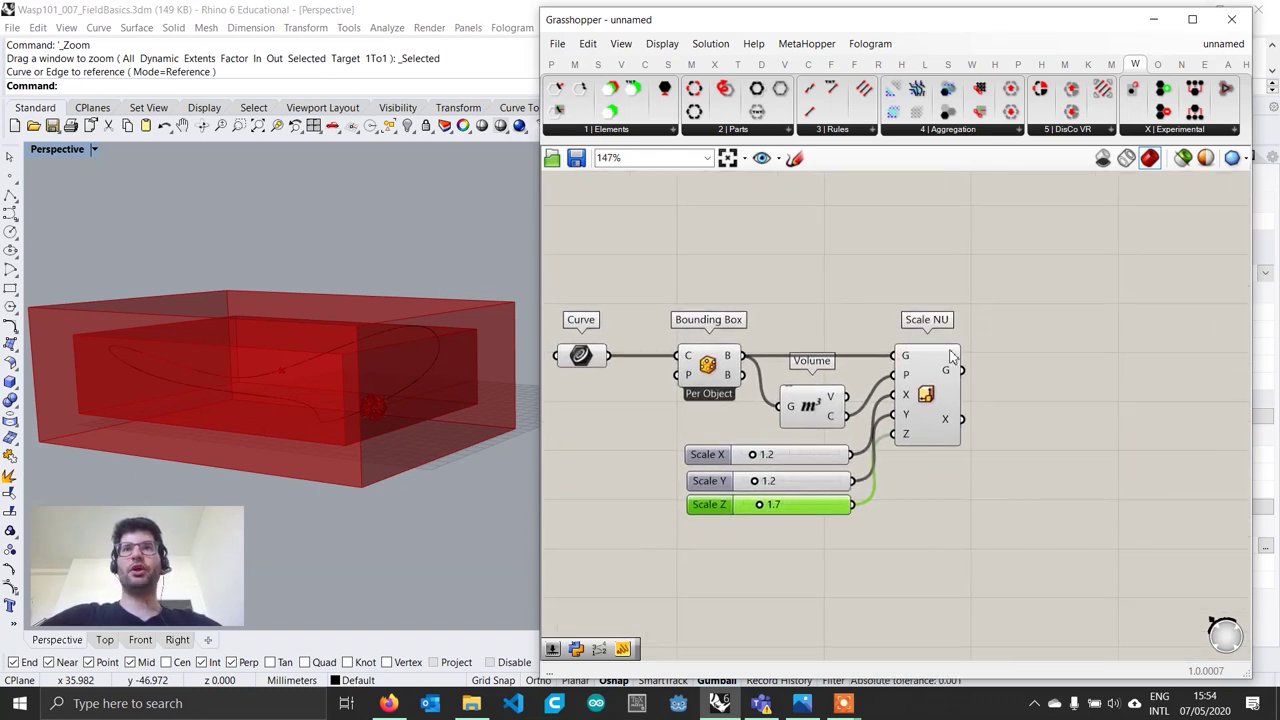
click(942, 132)
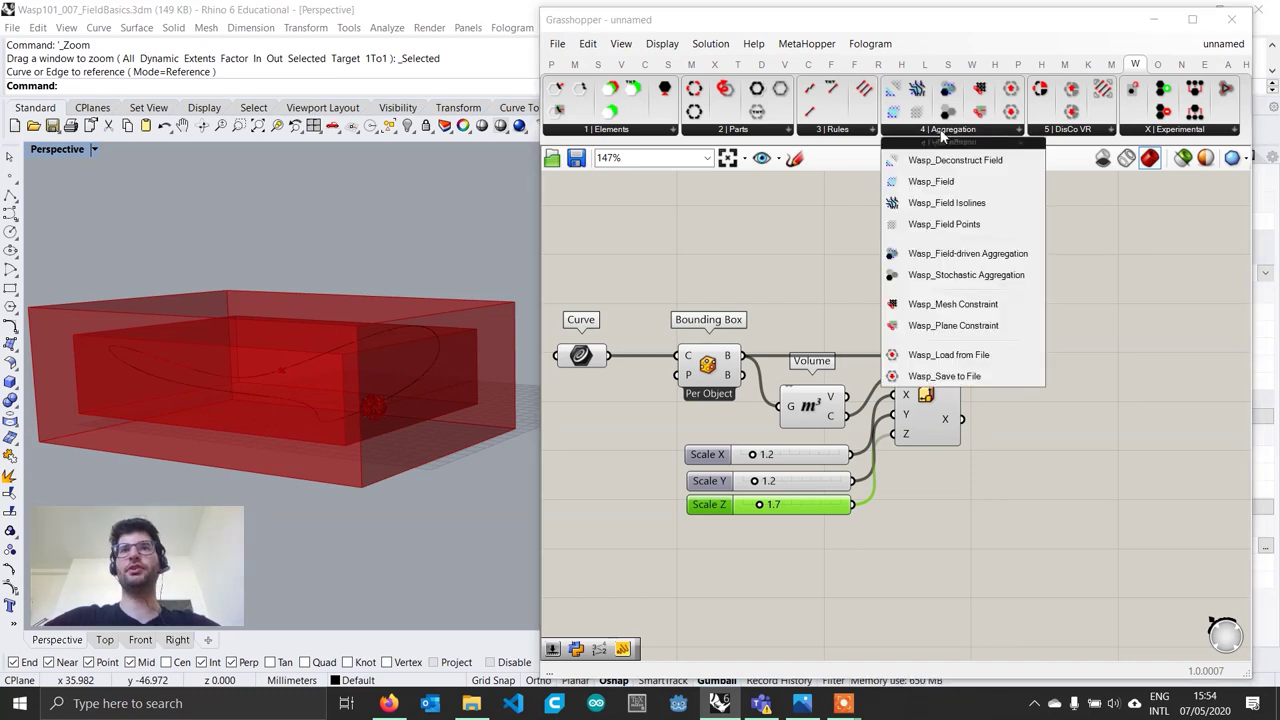
click(972, 226)
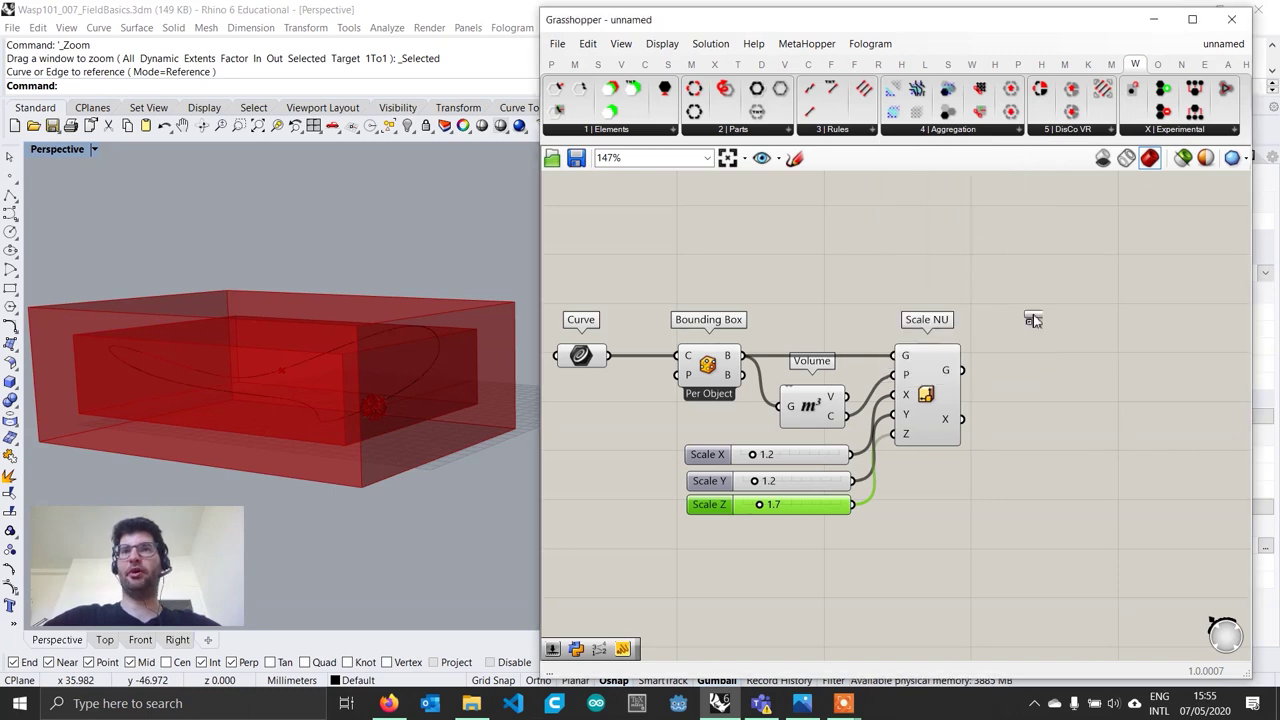
click(1093, 427)
right_drag(1122, 451, 1064, 441)
drag(1065, 431, 1049, 393)
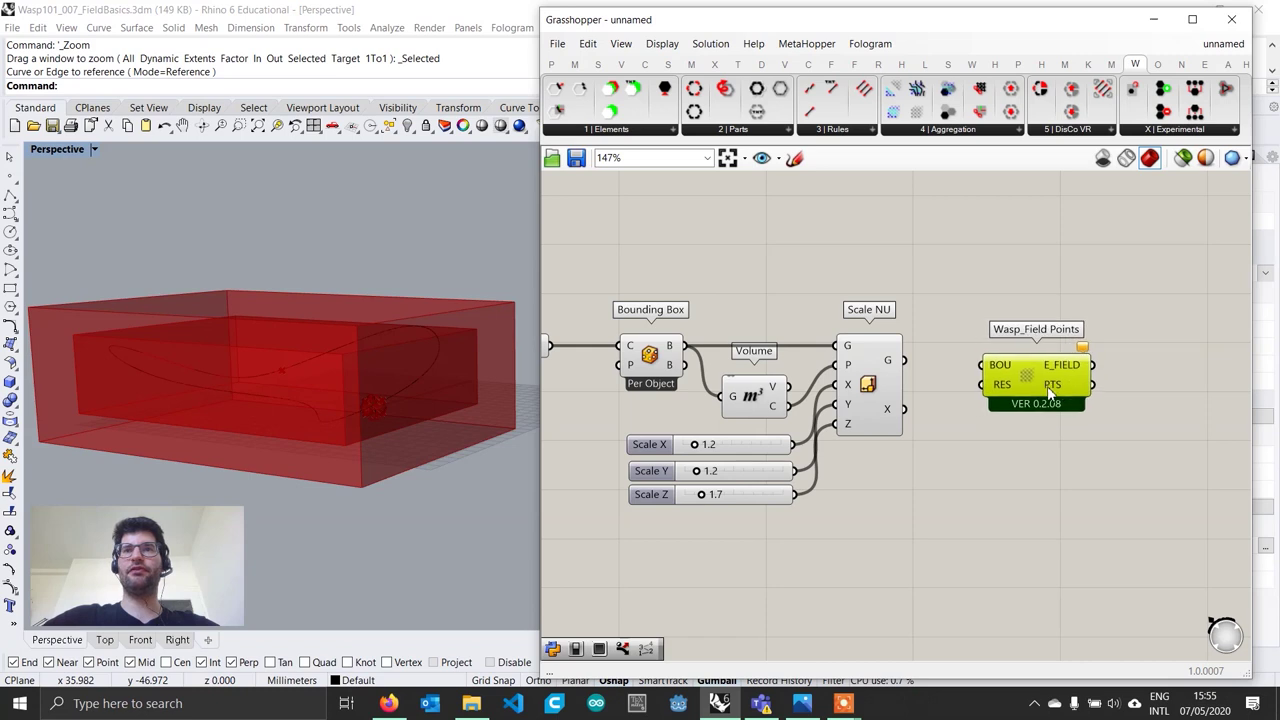
Step: Connect Scale NU's geometry output G to the BOU input of Wasp_Field Points and inspect the points around the box
drag(903, 360, 1053, 390)
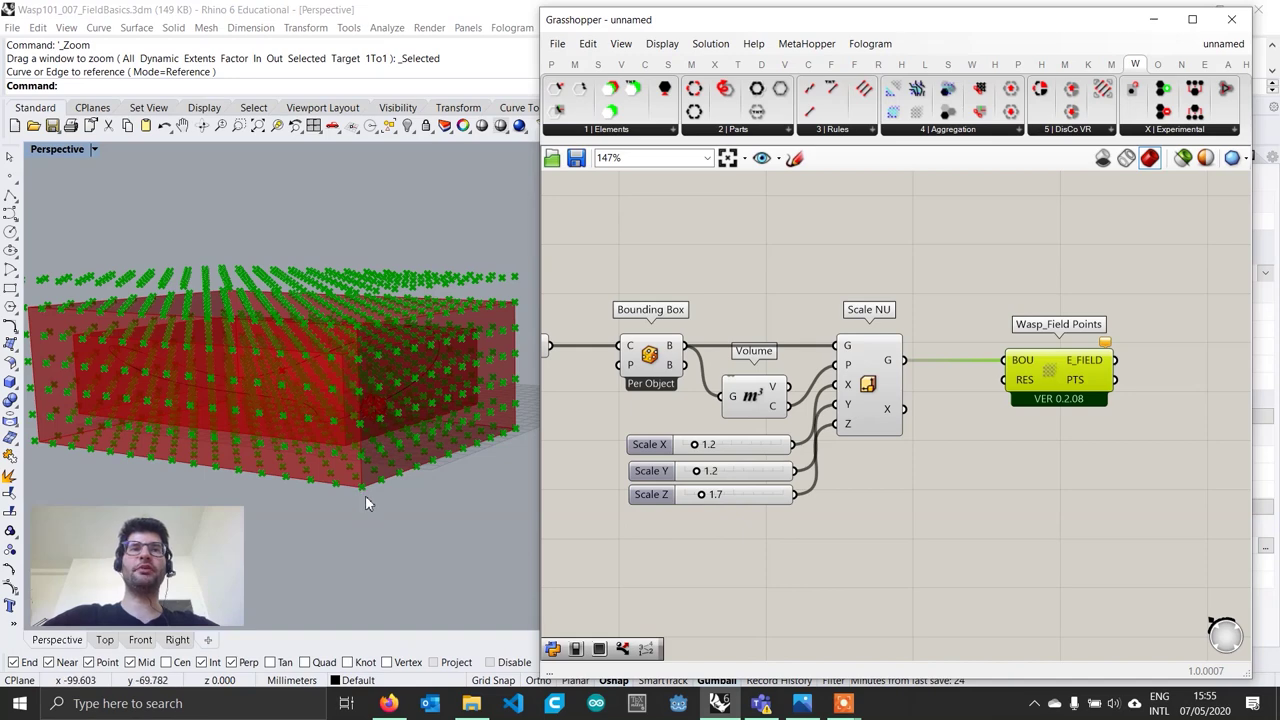
right_drag(457, 462, 451, 482)
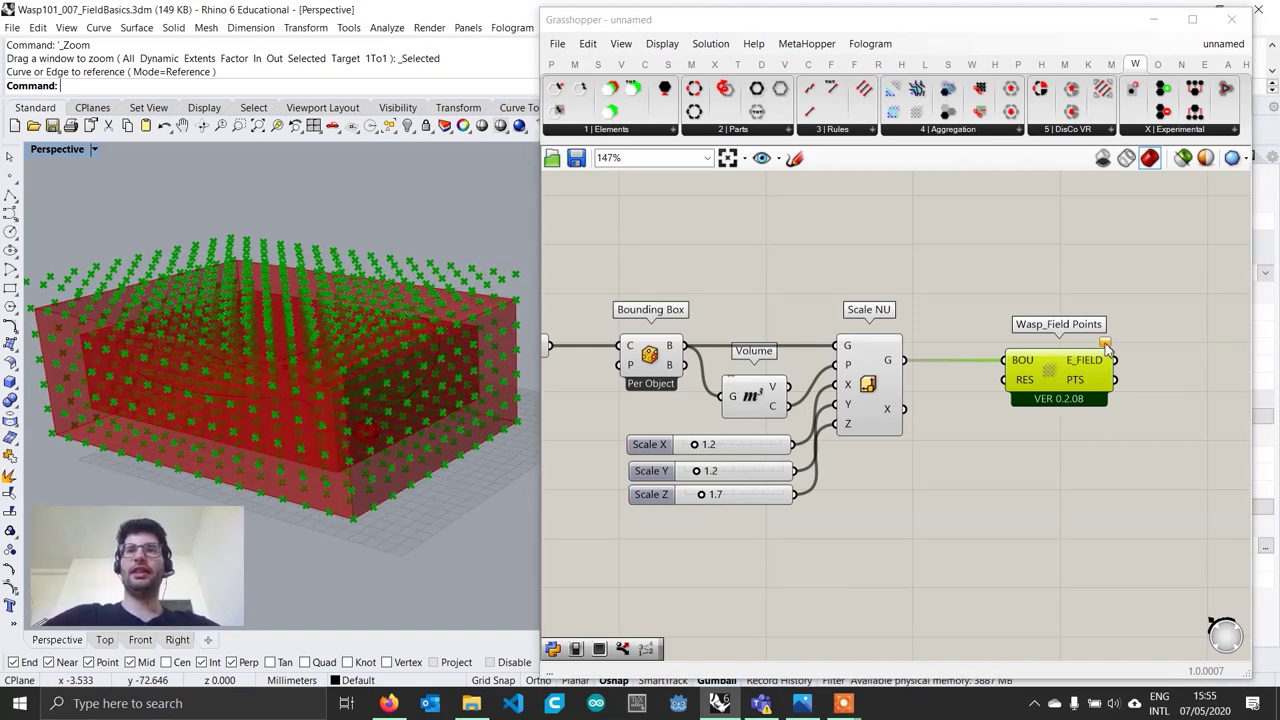
right_drag(403, 498, 385, 400)
scroll(385, 400, up, 4)
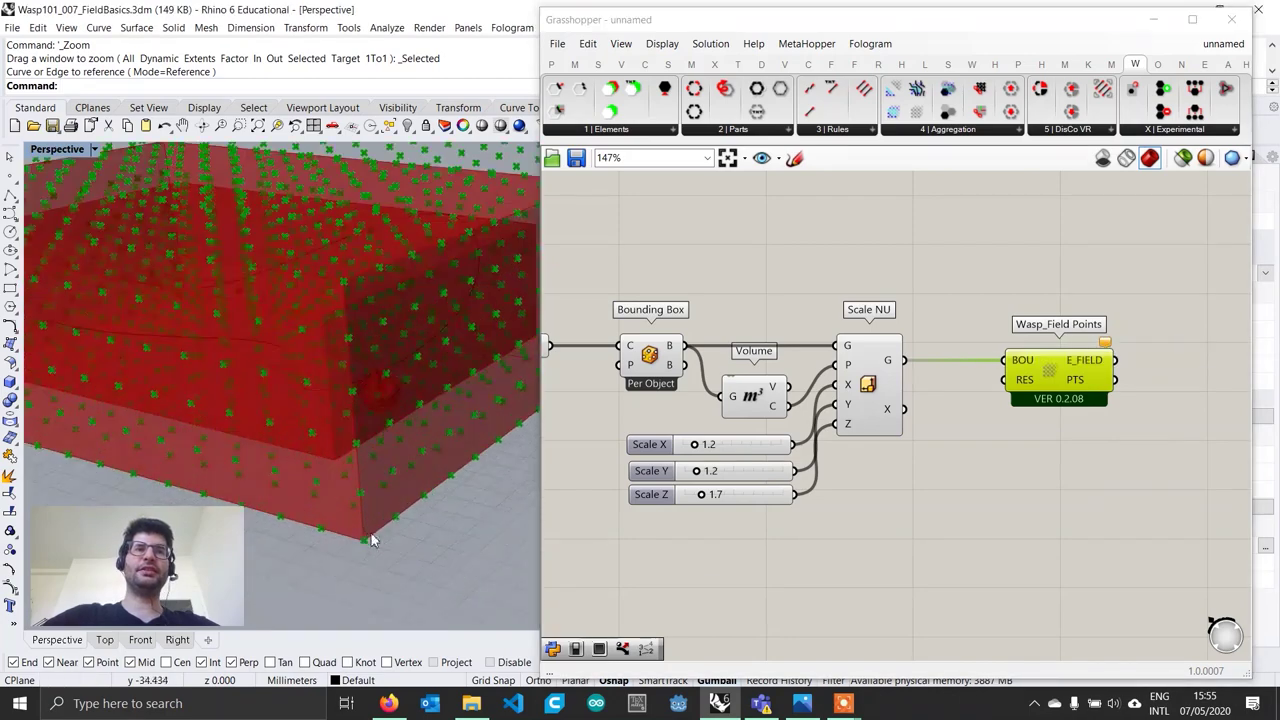
right_drag(374, 537, 317, 343)
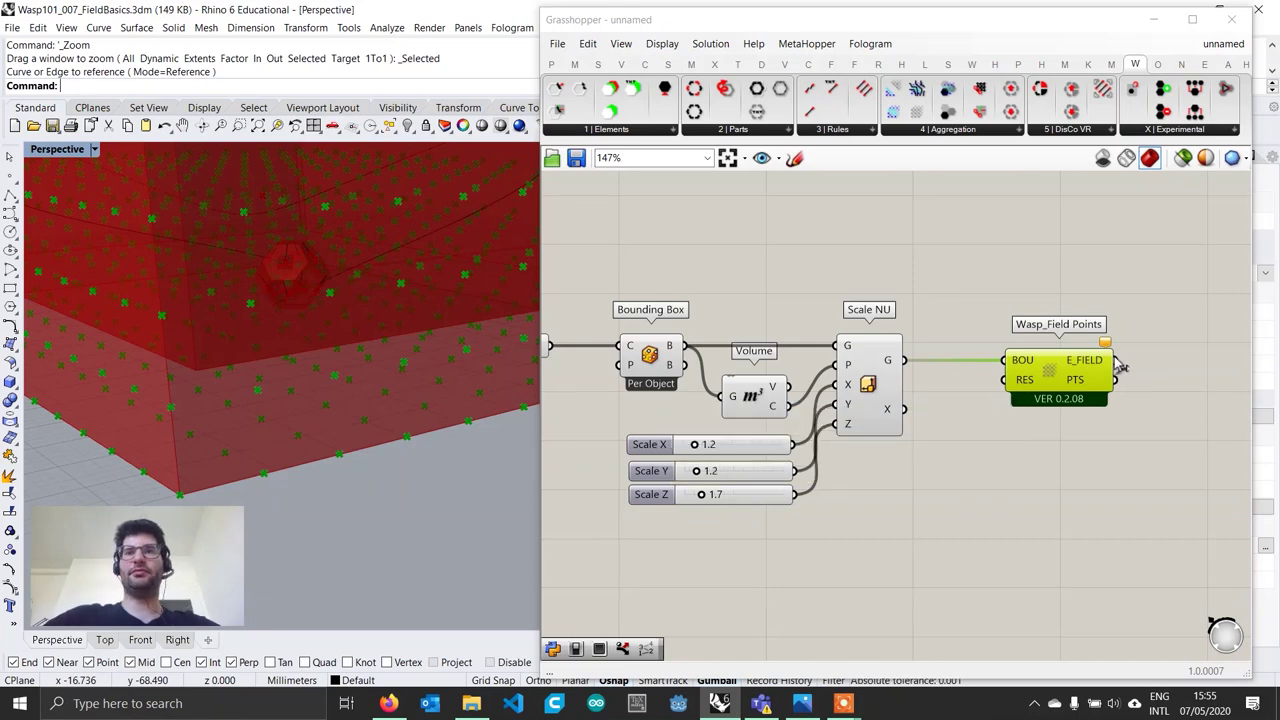
Step: Check the warning on Wasp_Field Points, then create a 2.5 number slider and wire it to the RES input
double_click(861, 539)
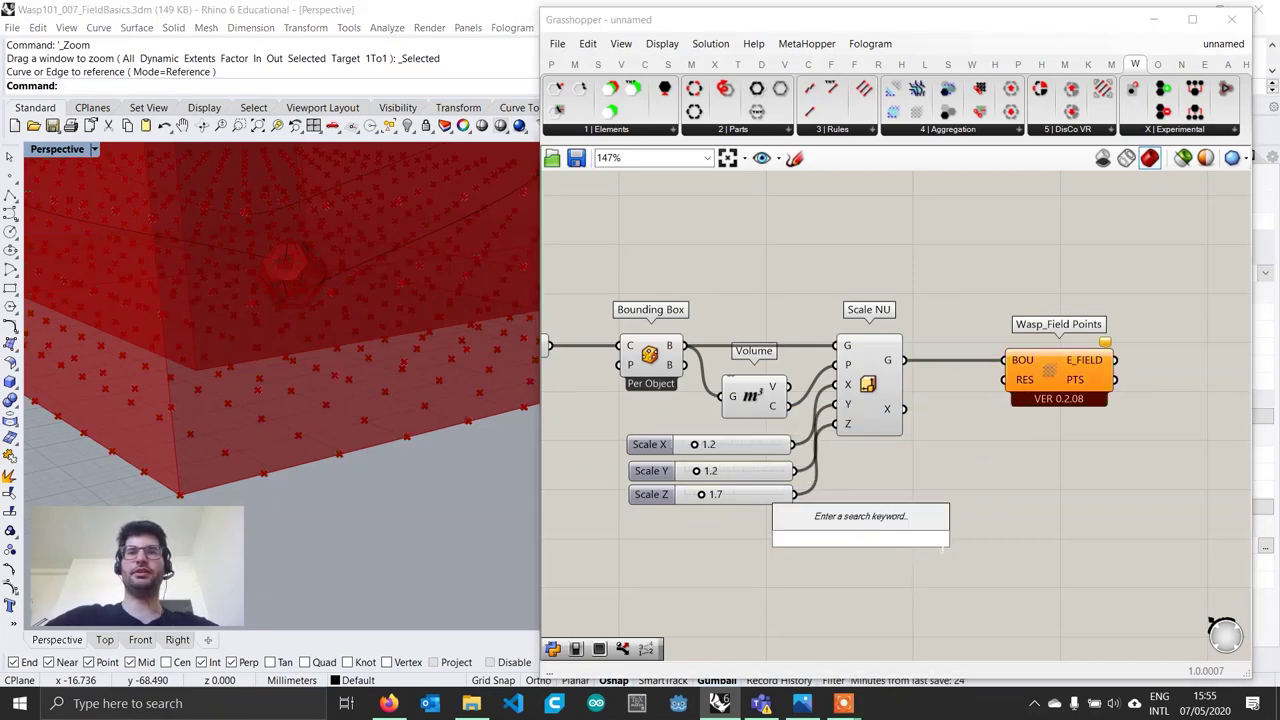
drag(1117, 350, 1112, 352)
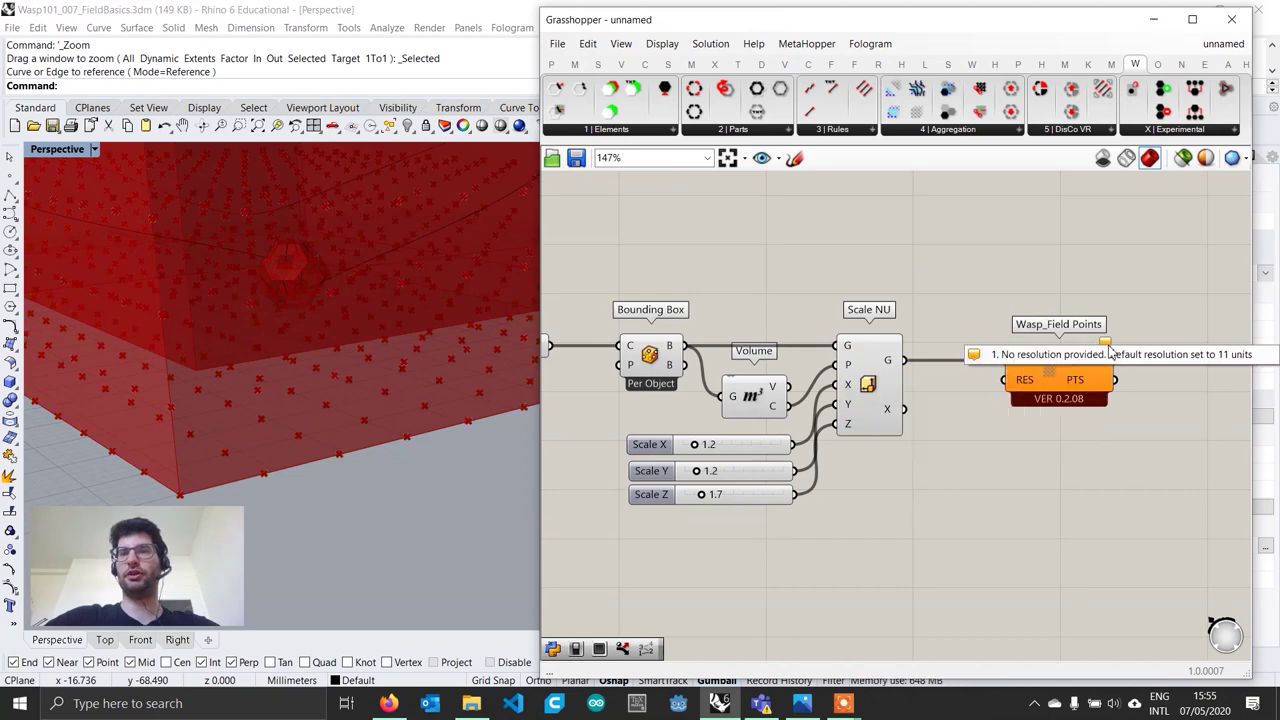
double_click(909, 510)
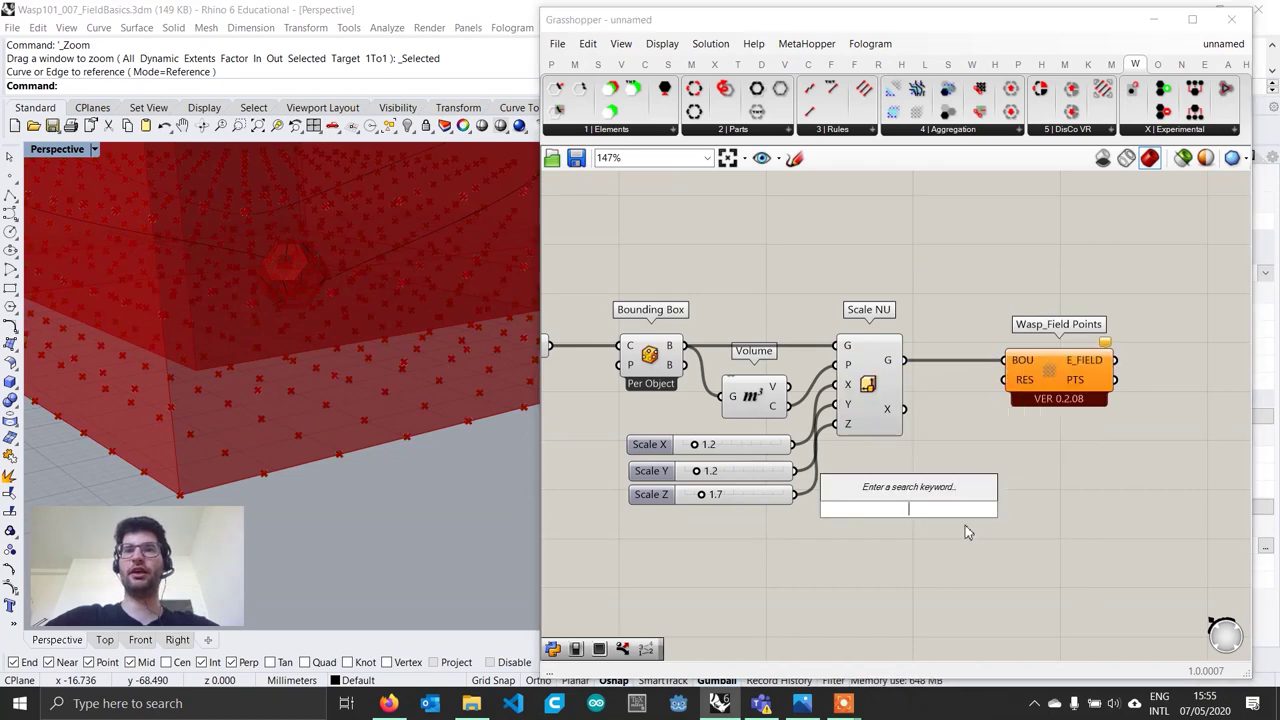
text(2.5)
key(Return)
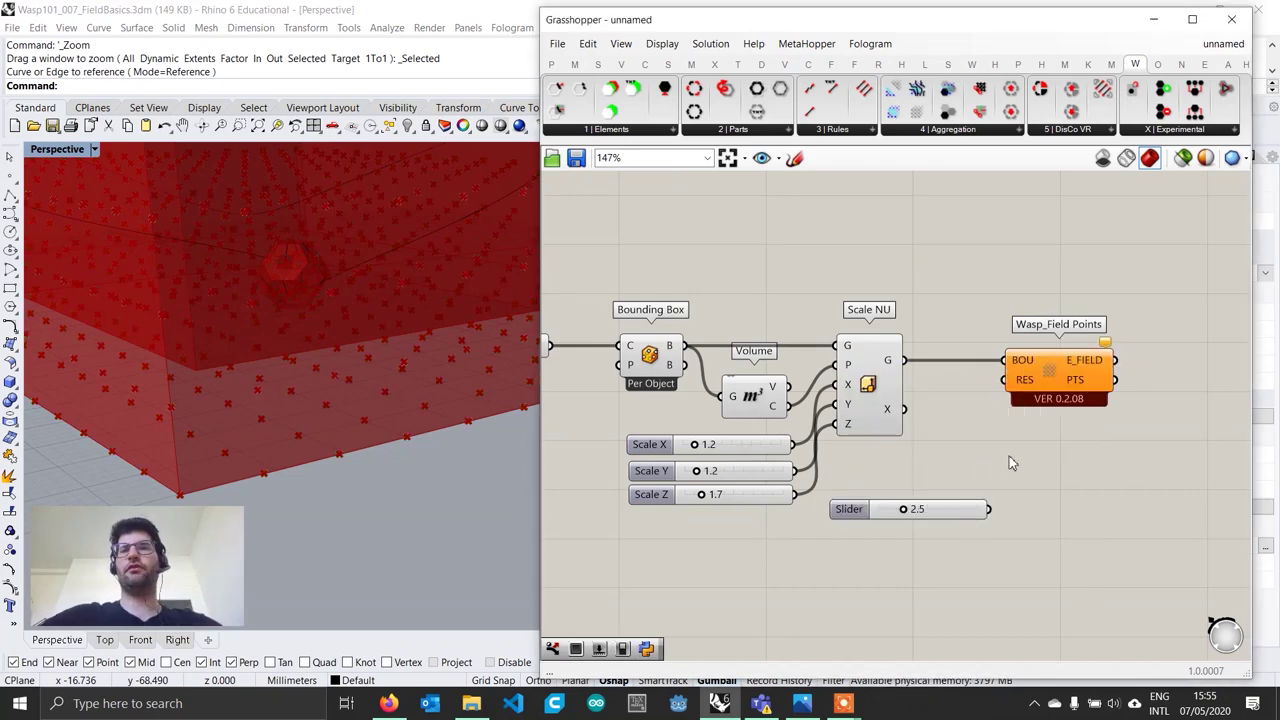
drag(990, 510, 1008, 380)
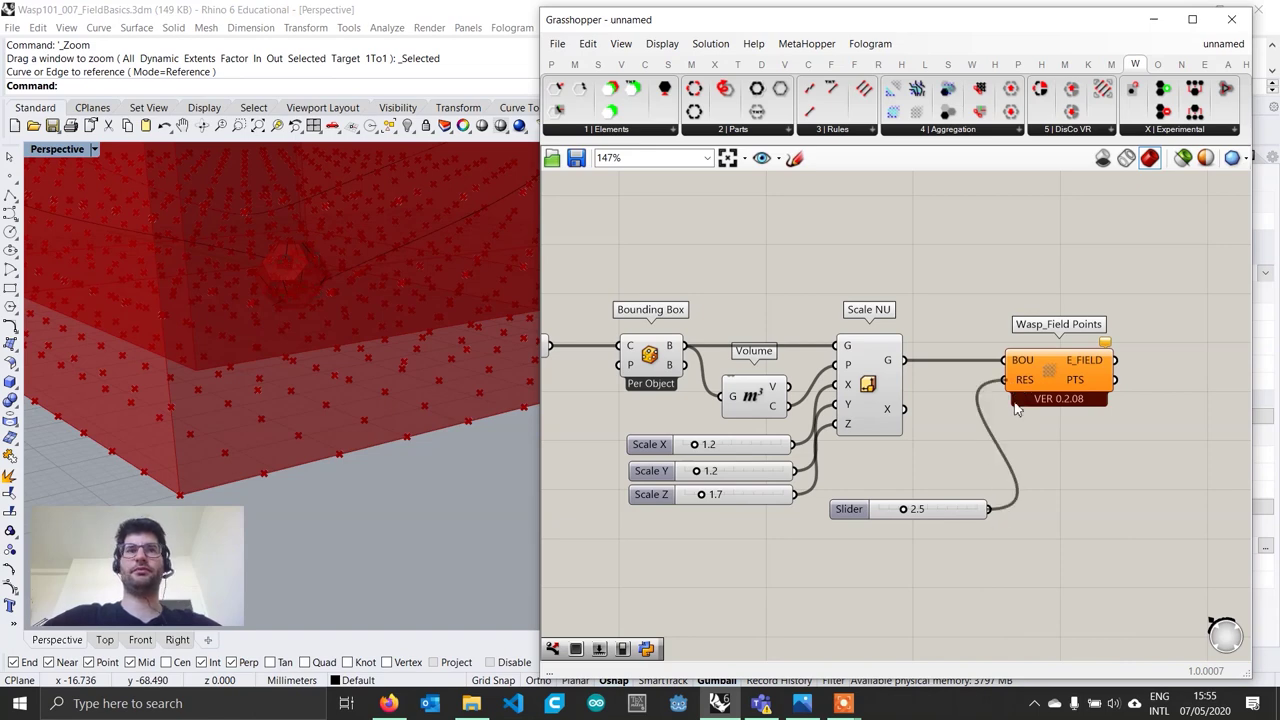
Step: Set the field resolution slider to 4
right_drag(424, 441, 456, 450)
scroll(440, 436, down, 3)
click(950, 515)
double_click(950, 513)
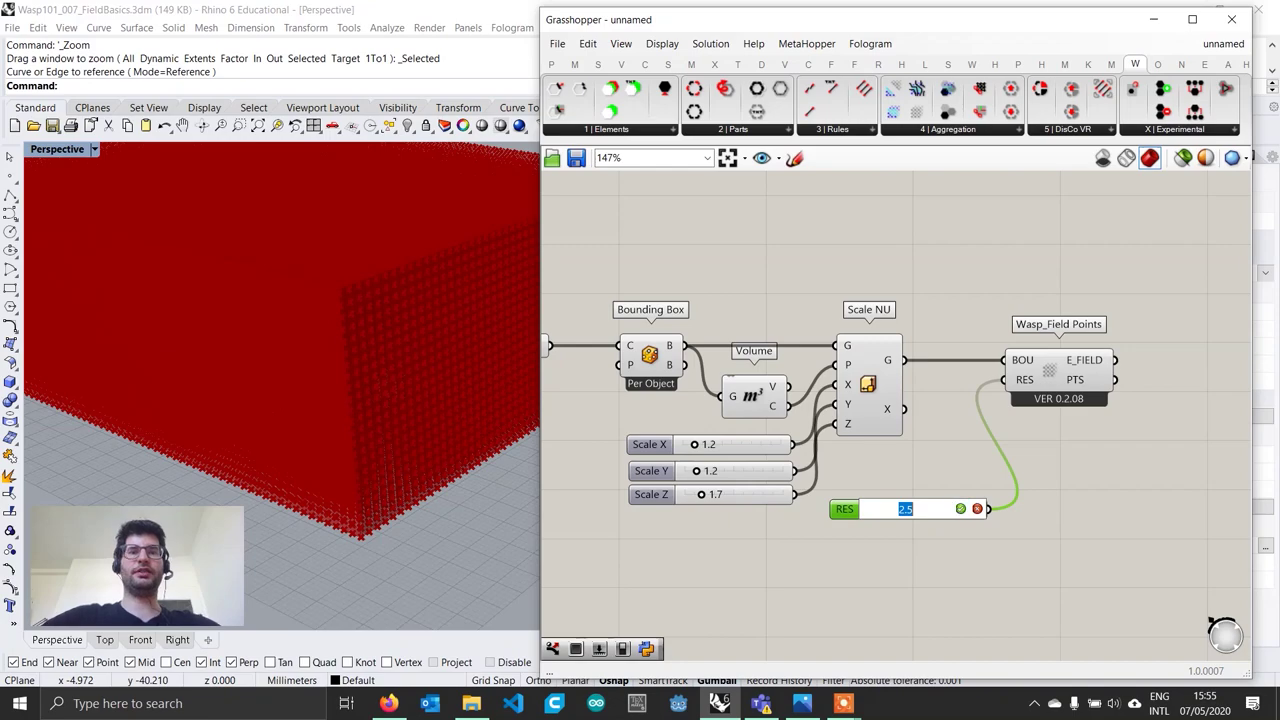
text(4)
key(Return)
Step: Examine the spacing of the field point grid relative to the part near the box corner
right_drag(385, 450, 337, 416)
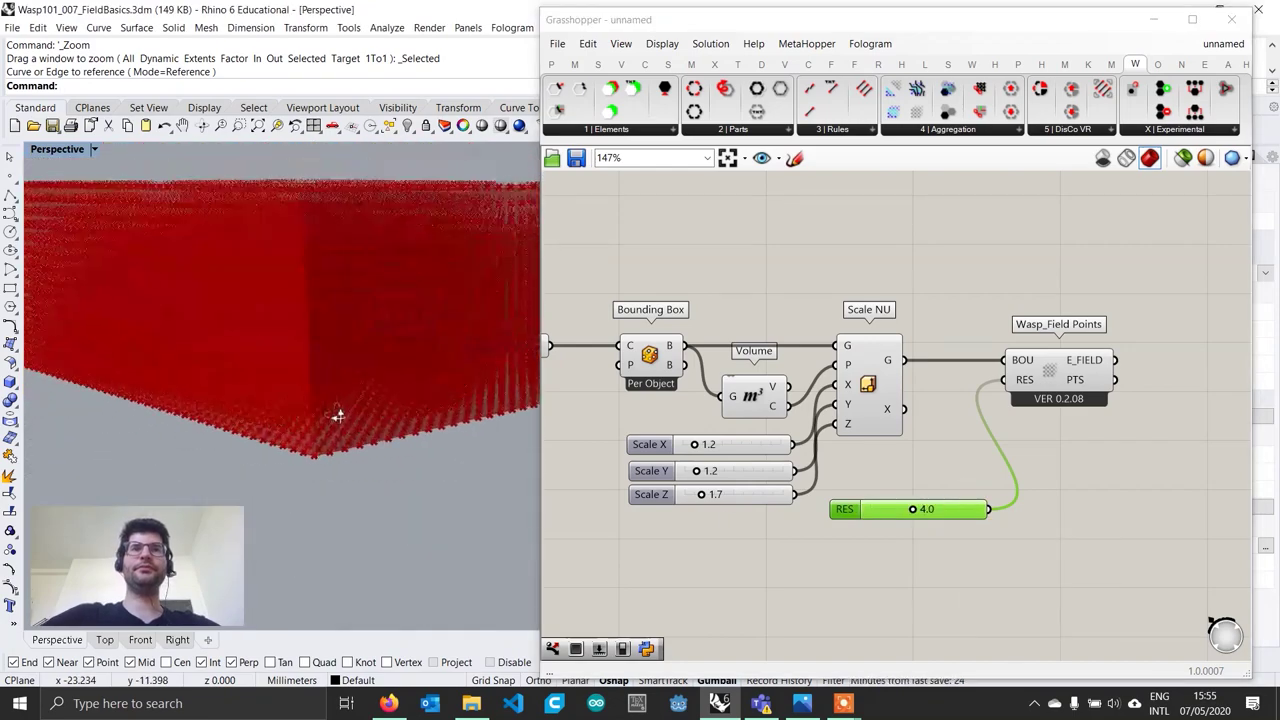
scroll(380, 349, up, 3)
right_drag(380, 349, 247, 332)
scroll(245, 324, up, 4)
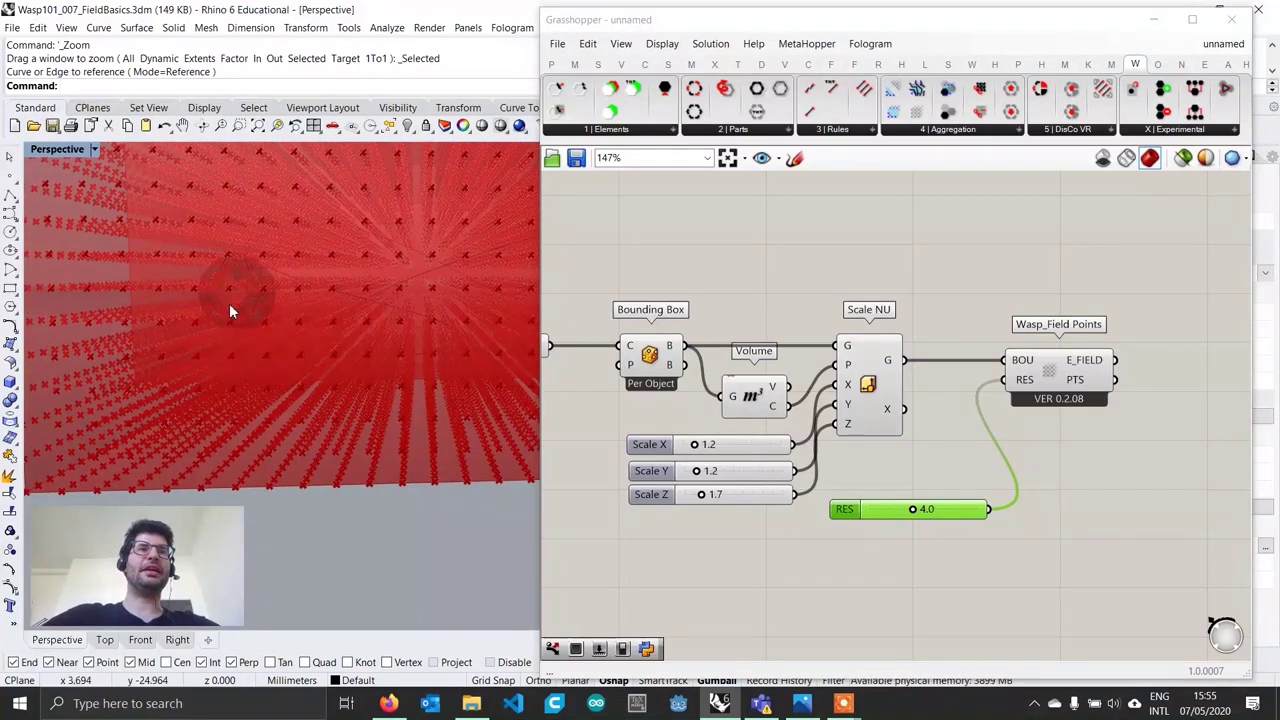
right_drag(224, 286, 366, 334)
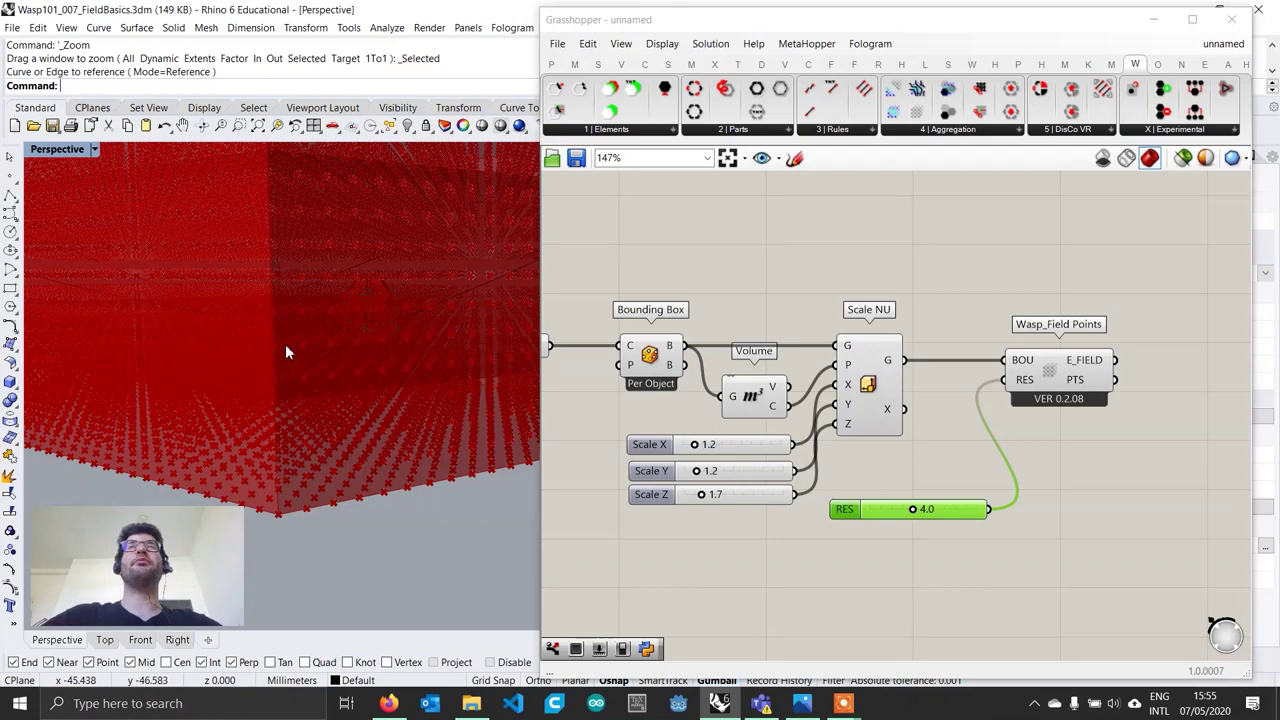
right_drag(291, 307, 322, 344)
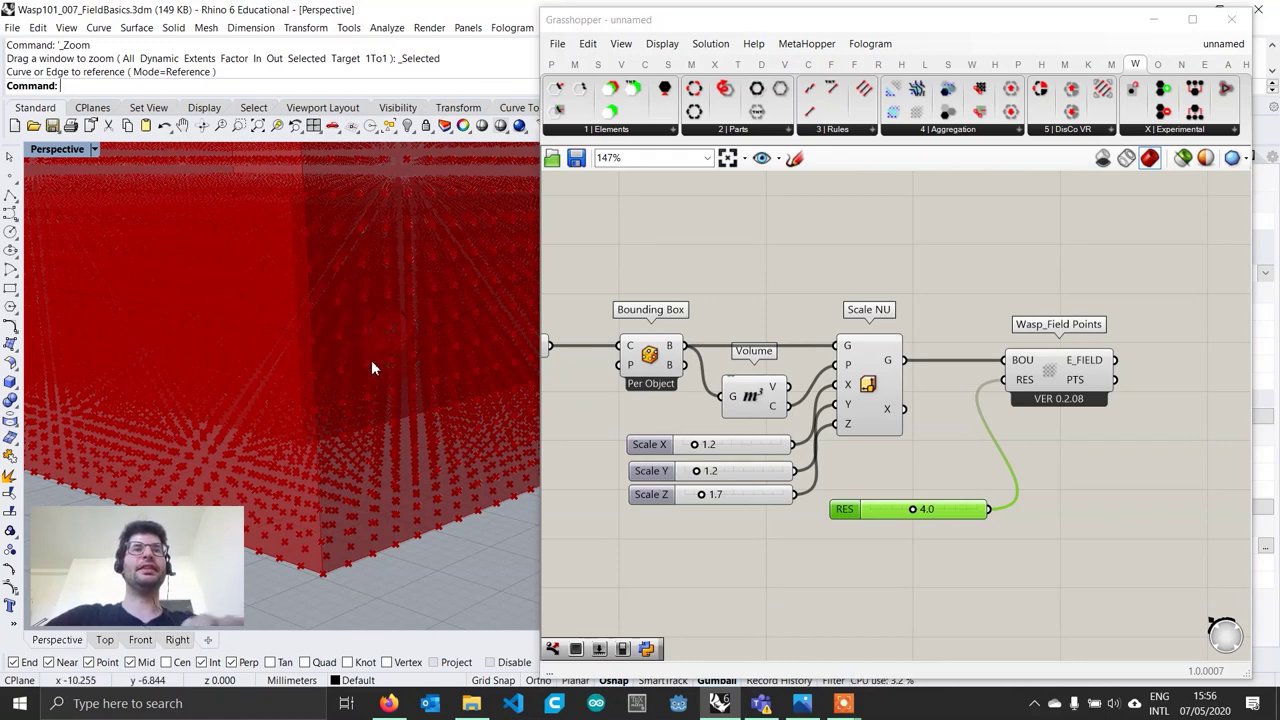
right_drag(431, 374, 433, 345)
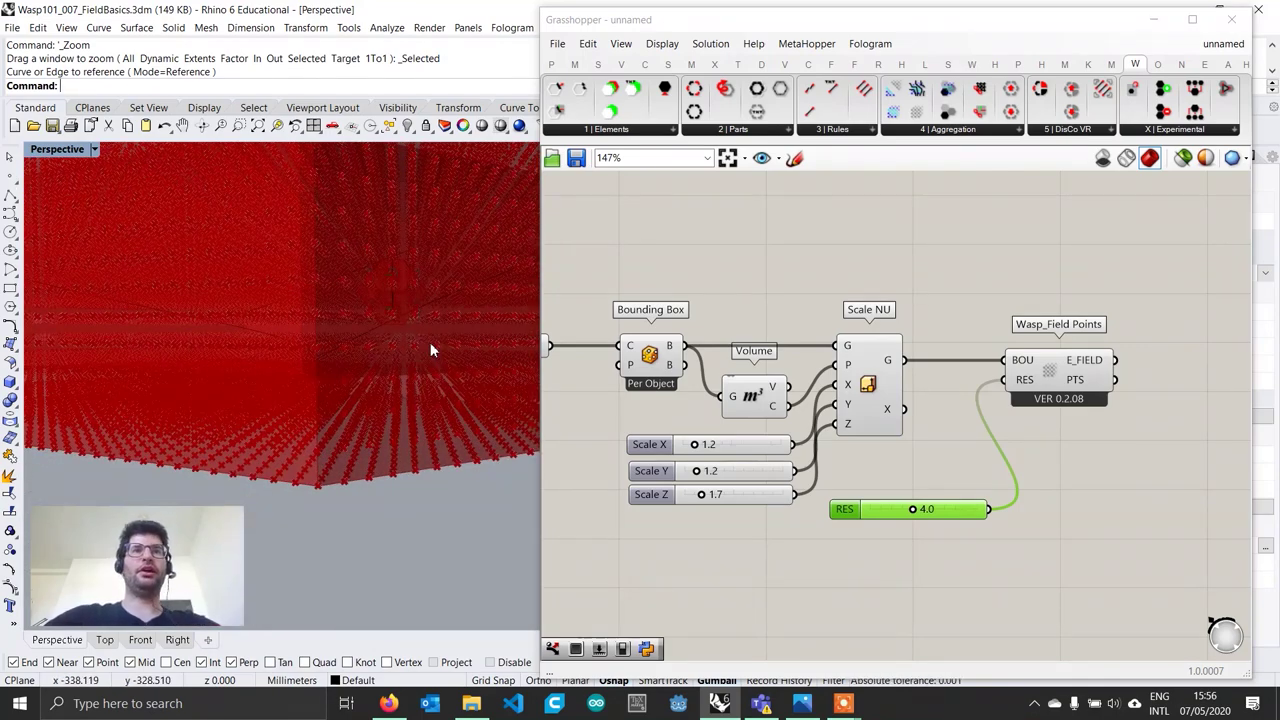
right_drag(349, 409, 353, 437)
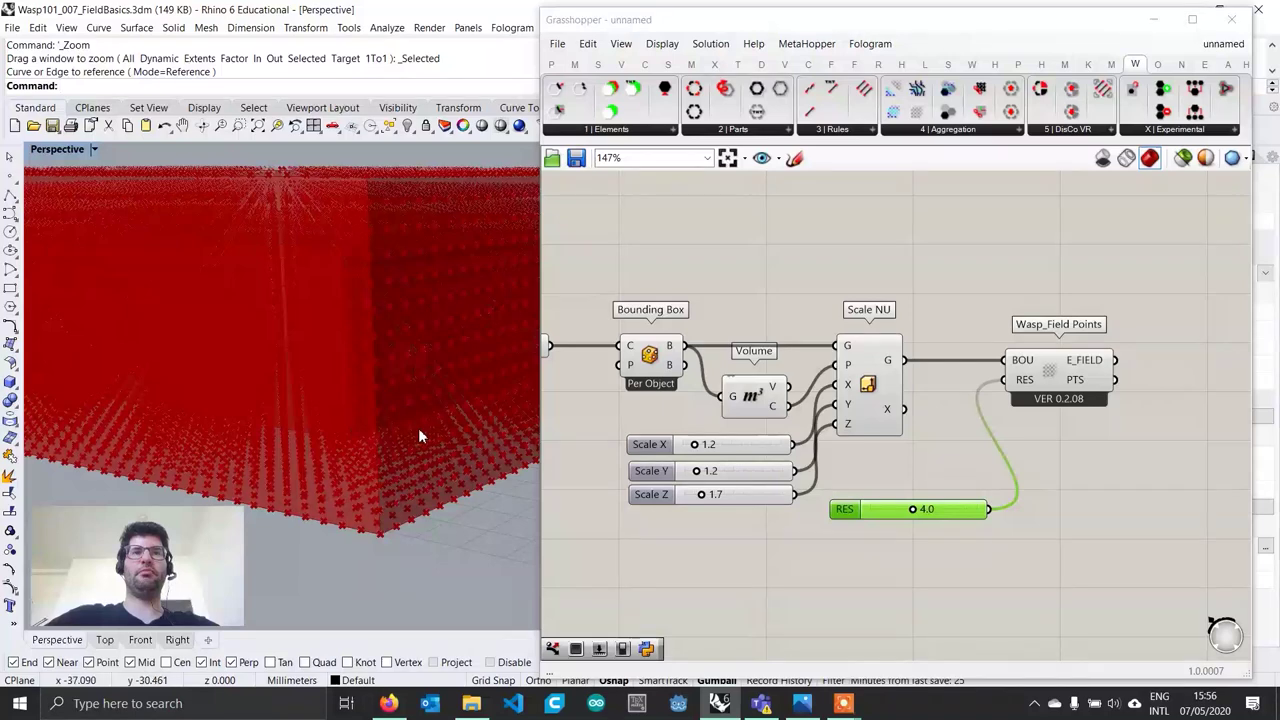
scroll(421, 401, up, 2)
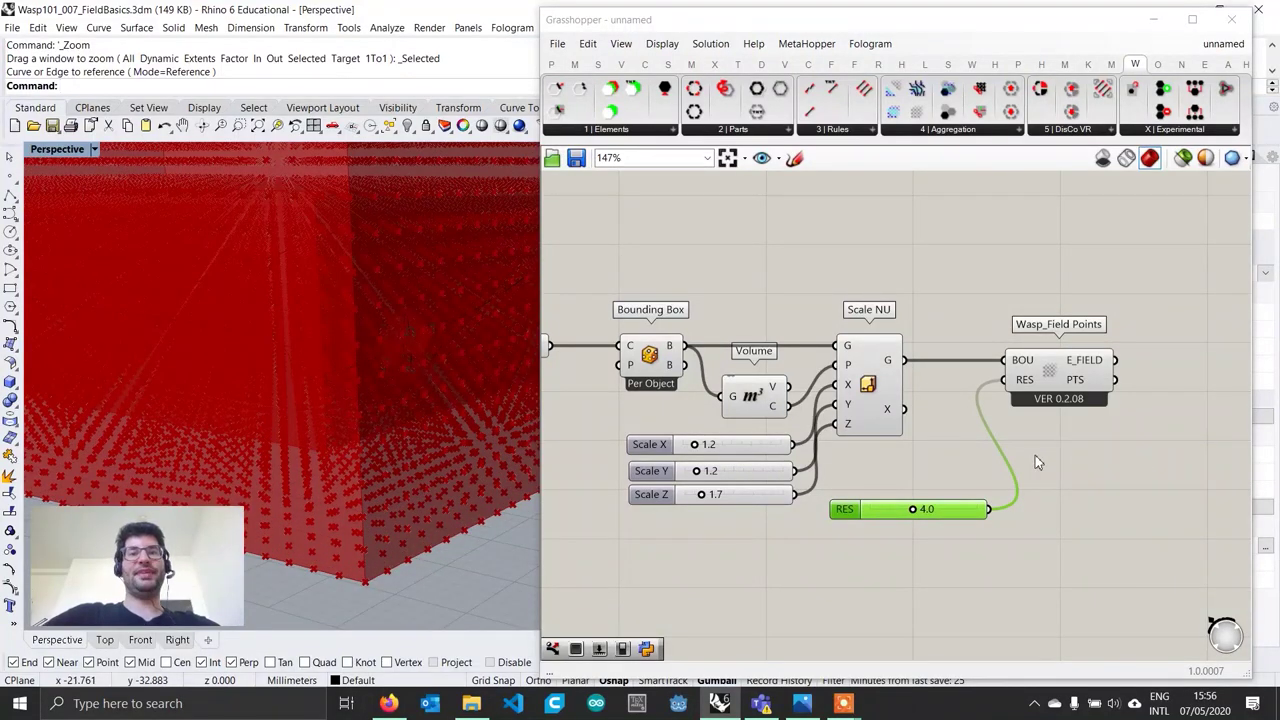
Step: Move Wasp_Field Points farther from Scale NU and place the RES slider between them, level with the RES input
right_drag(1108, 505, 1038, 508)
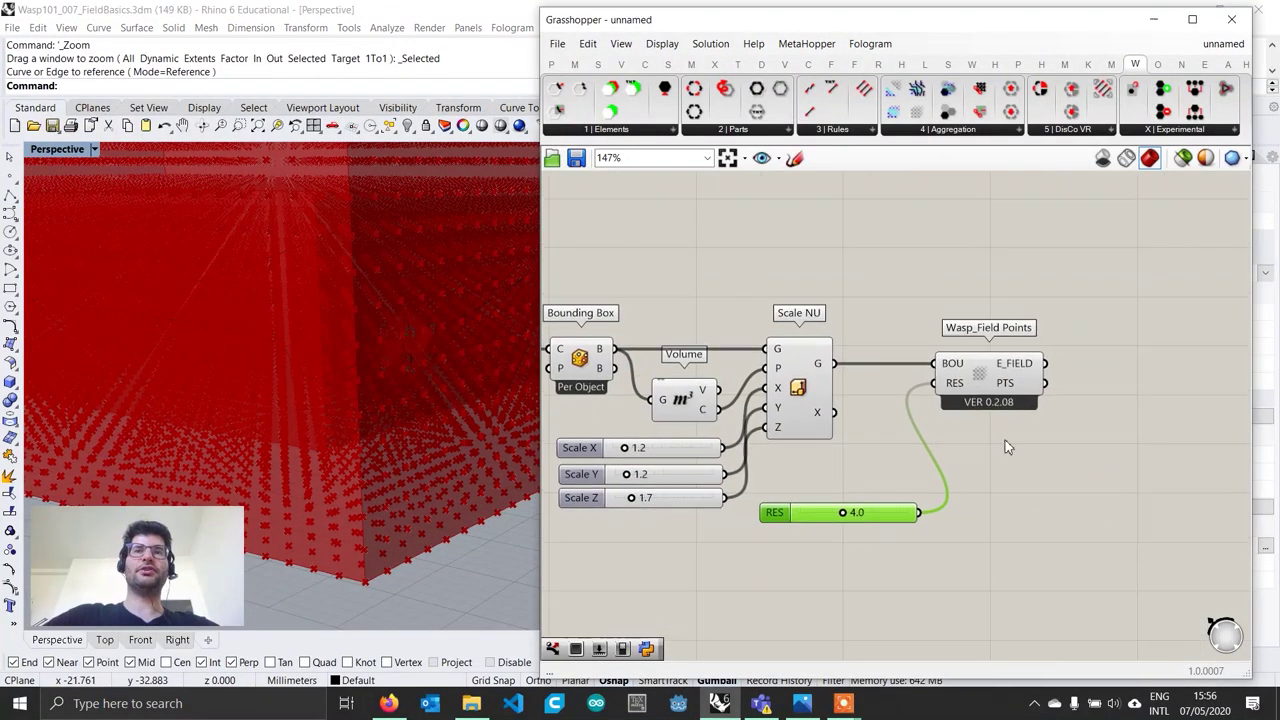
click(1005, 382)
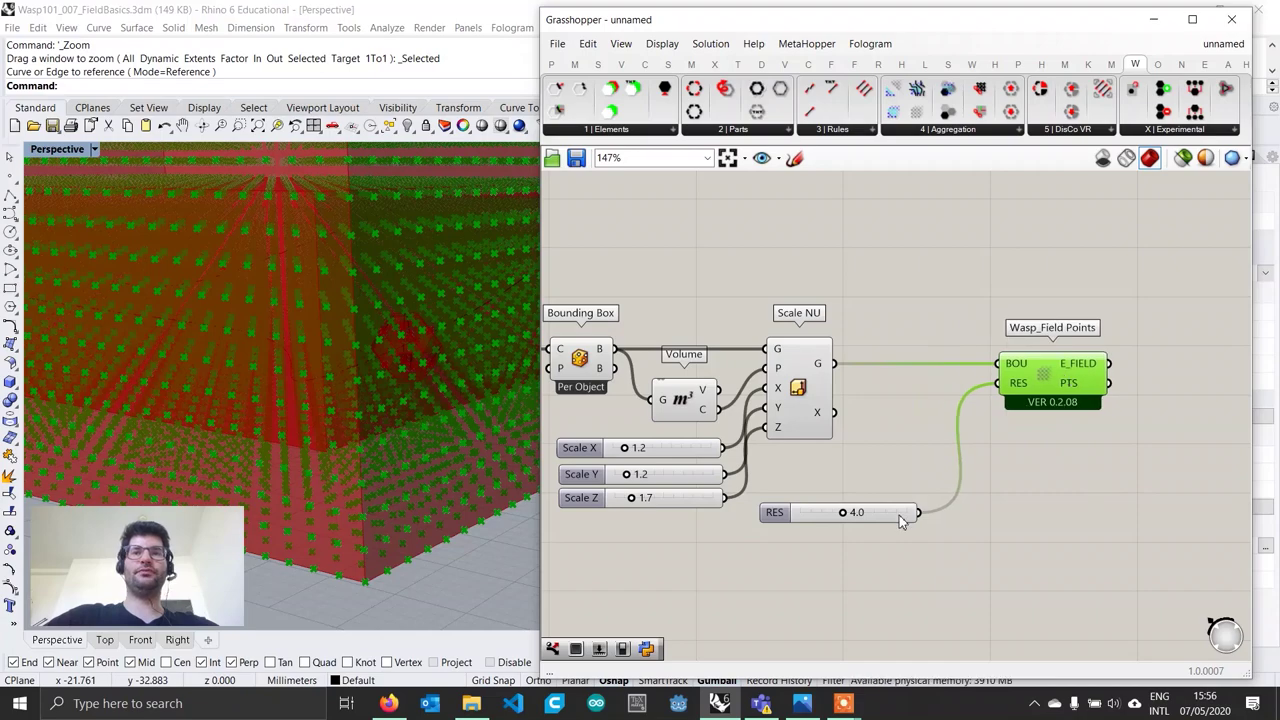
drag(899, 515, 1090, 389)
drag(986, 442, 1023, 386)
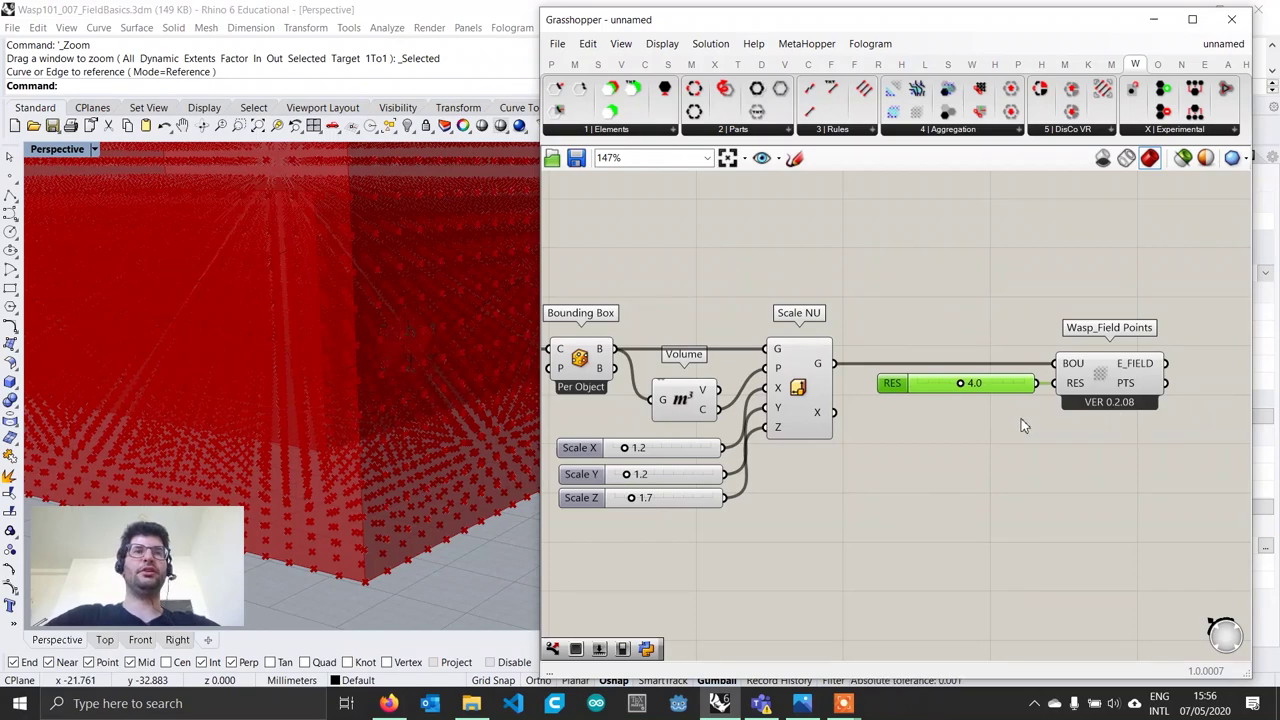
right_drag(1094, 426, 883, 422)
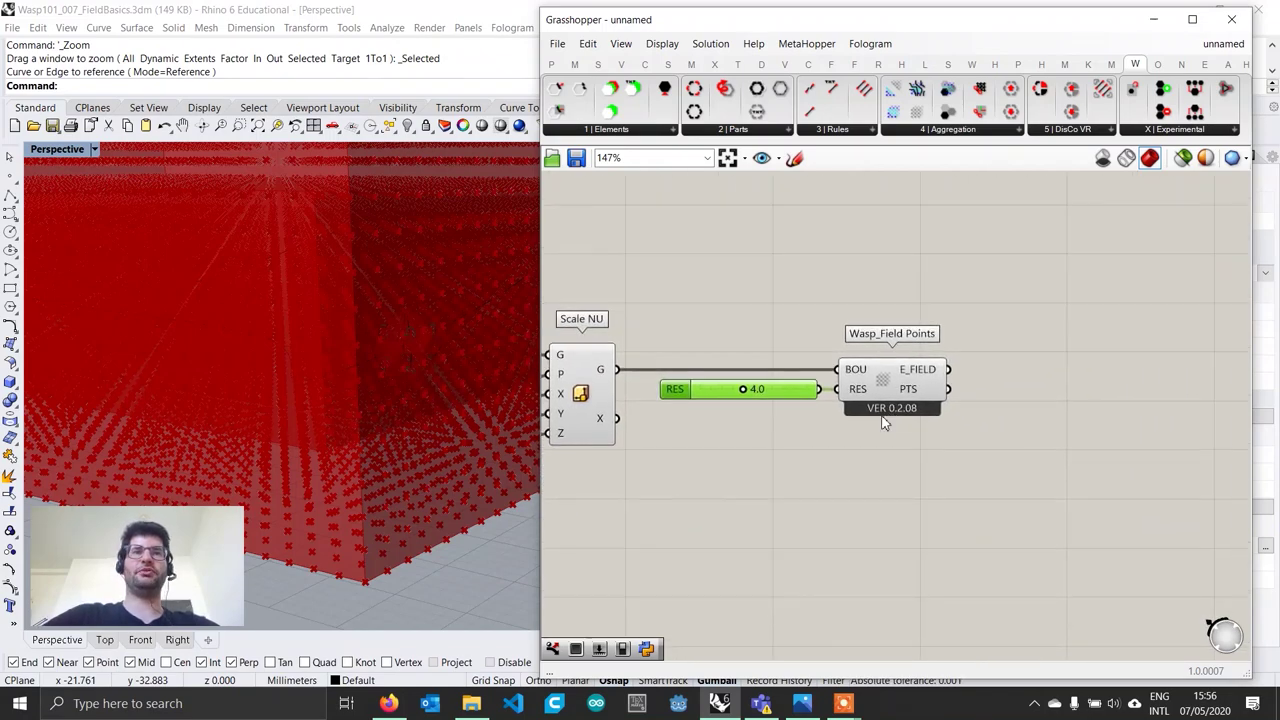
right_drag(163, 343, 335, 381)
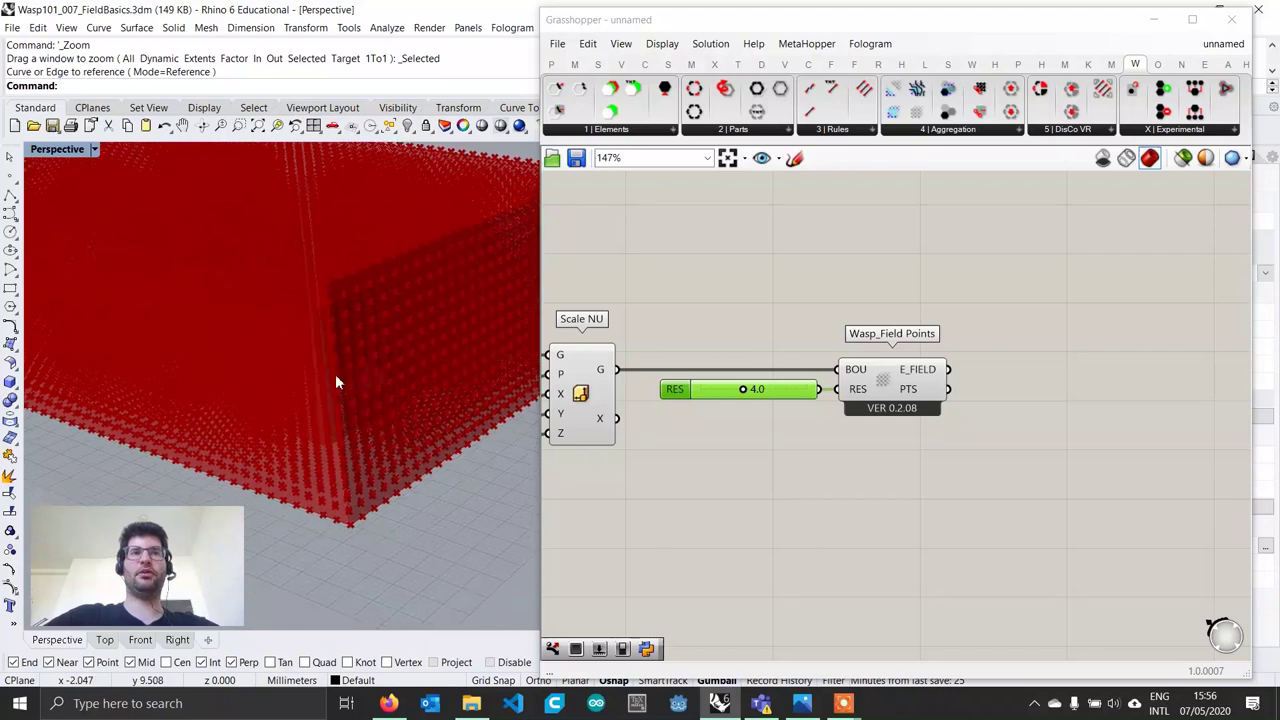
Step: Inspect the PTS output values of Wasp_Field Points and view the field grid and source curve from several angles
scroll(335, 381, down, 3)
scroll(905, 418, down, 2)
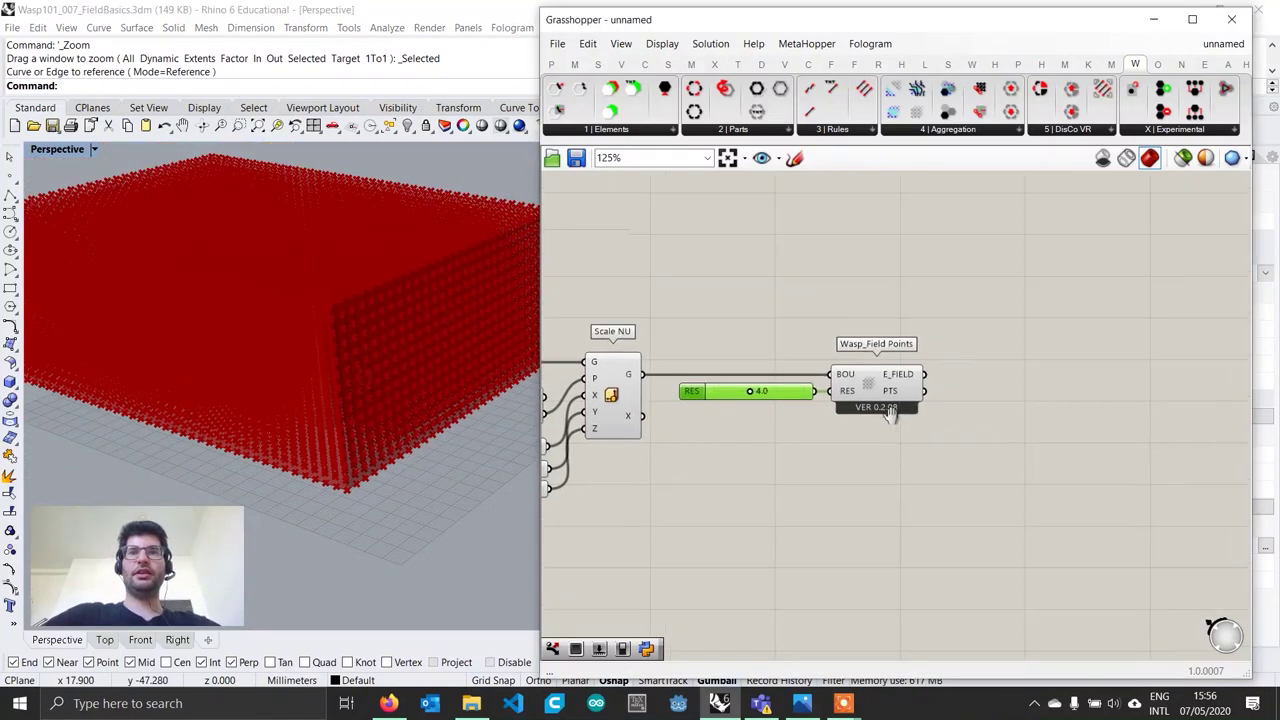
right_drag(890, 415, 855, 397)
mouse_move(853, 390)
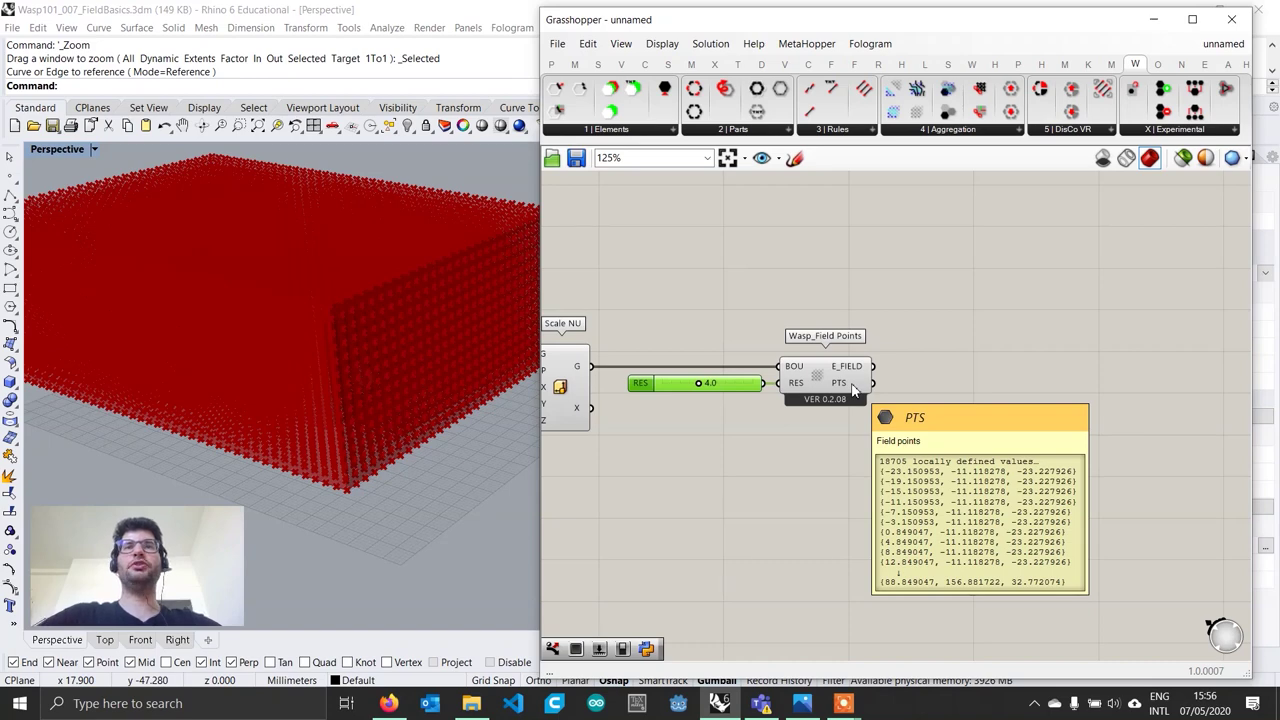
right_drag(347, 360, 353, 322)
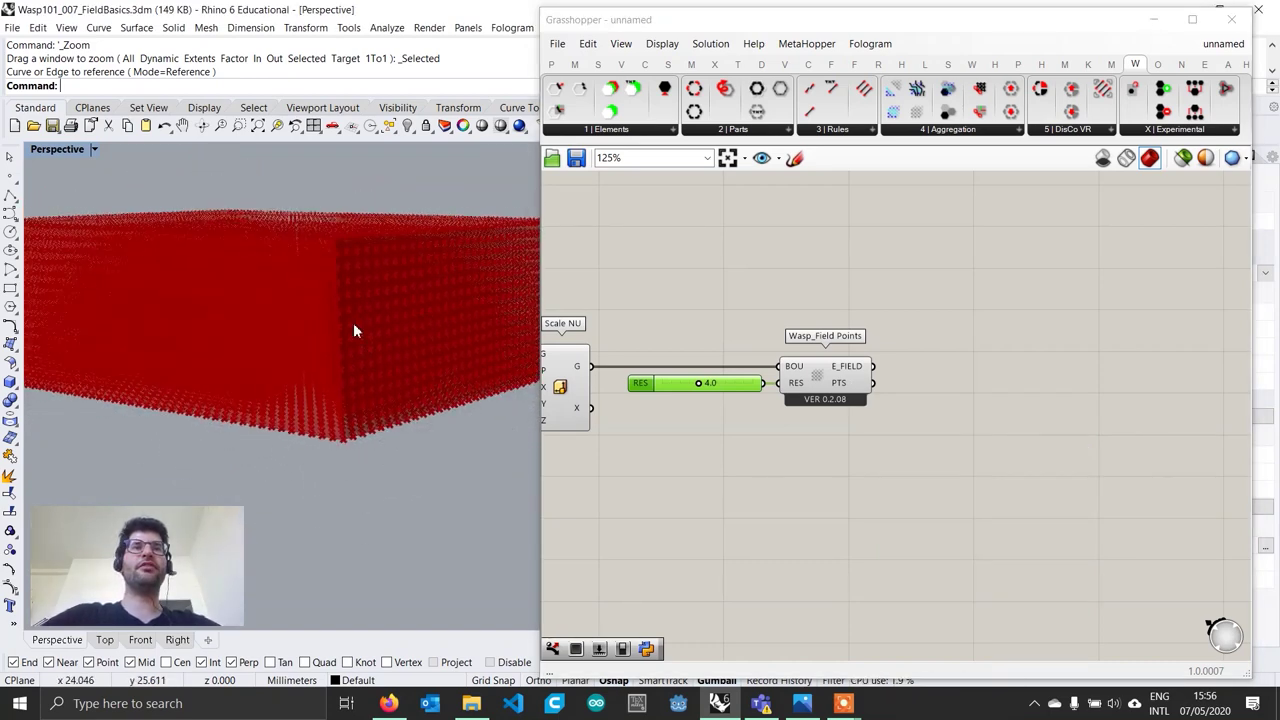
right_drag(825, 446, 1129, 446)
click(576, 353)
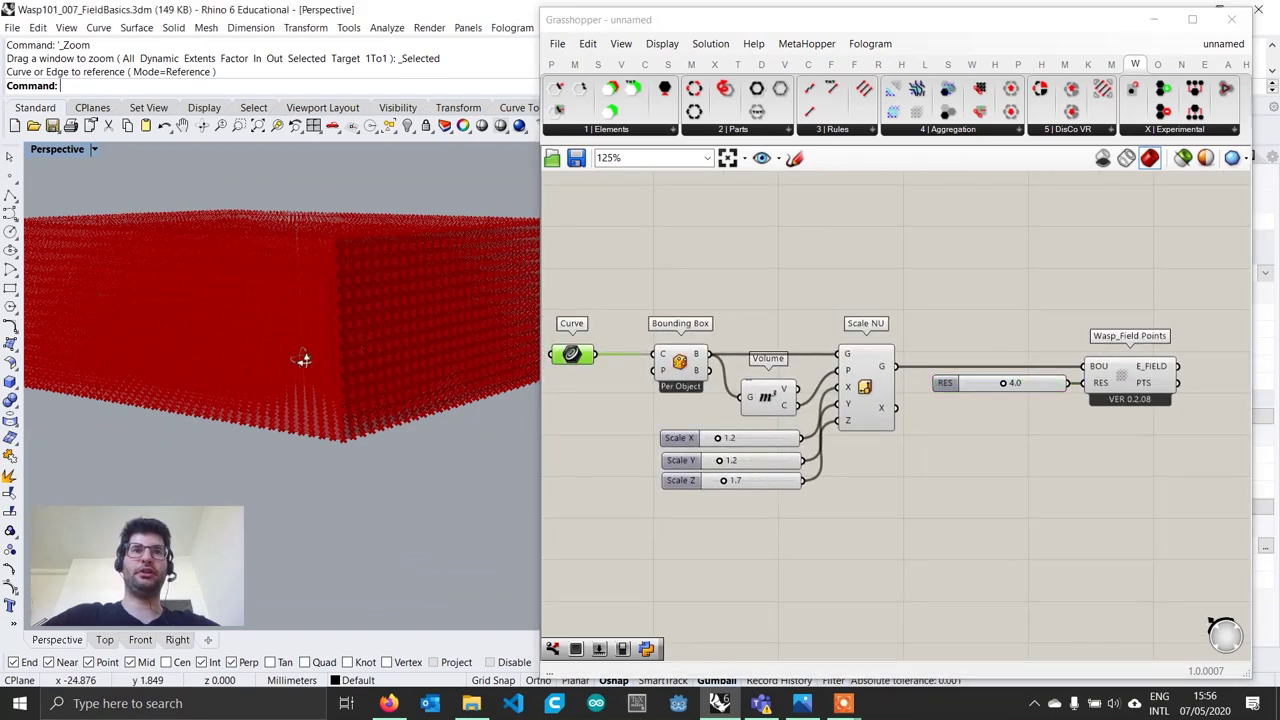
right_drag(300, 357, 292, 432)
Step: Turn off the viewport preview of the Bounding Box, Volume and Scale NU components, and check the remaining field points around the curve
drag(949, 528, 545, 284)
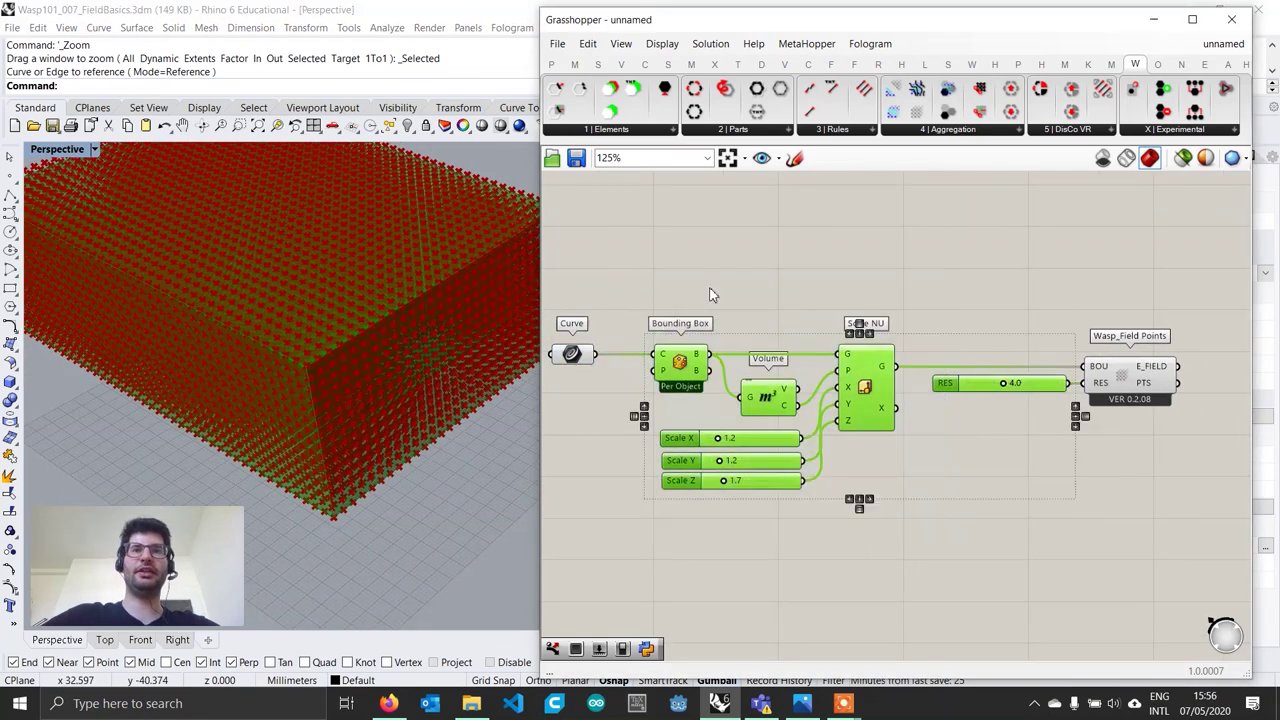
right_click(737, 292)
click(760, 314)
click(897, 310)
right_drag(366, 380, 376, 349)
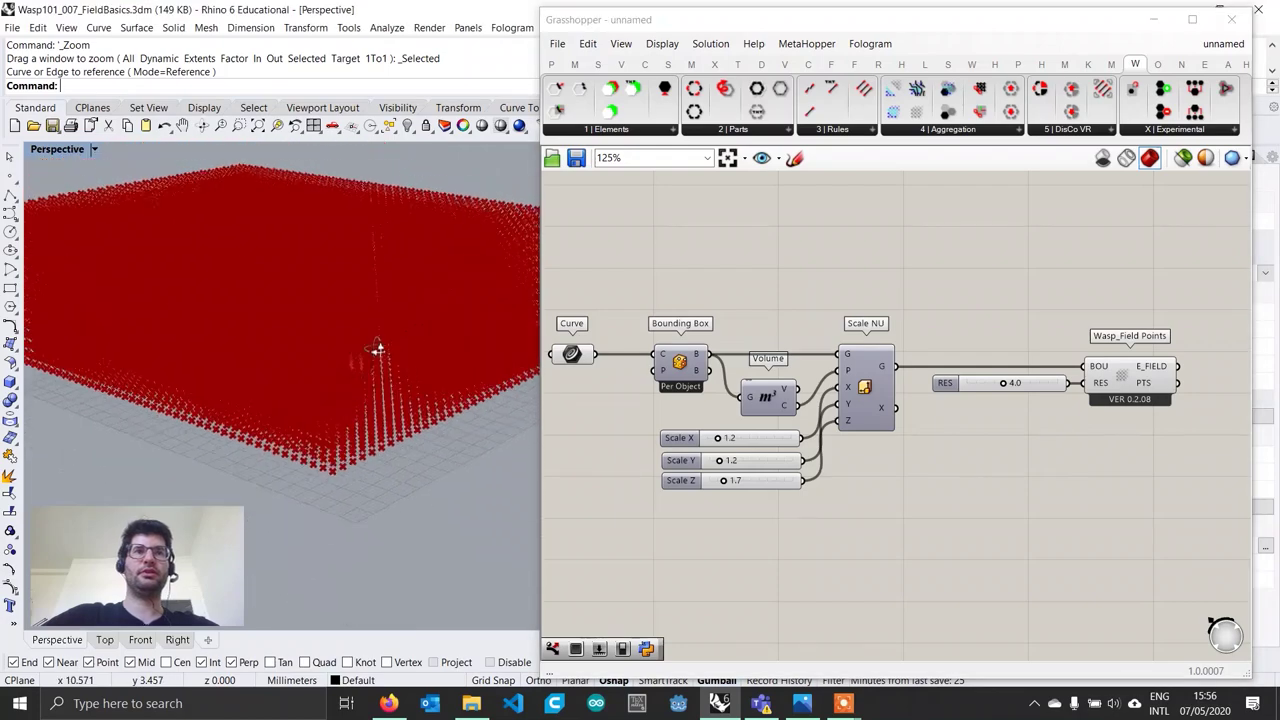
scroll(377, 349, up, 5)
click(417, 335)
click(429, 388)
scroll(429, 388, down, 5)
Step: Add a Pull Point component after Wasp_Field Points and wire the PTS output to its P input
right_drag(1086, 466, 777, 470)
double_click(944, 437)
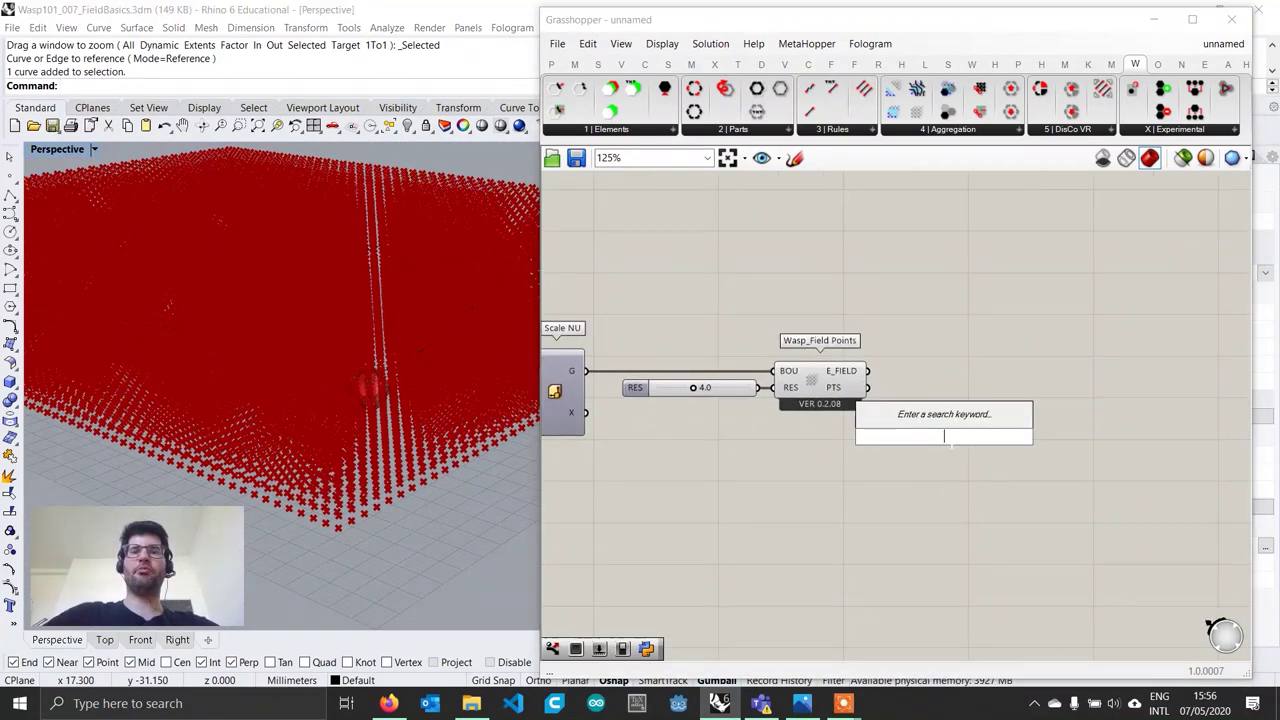
text(pull p)
key(Return)
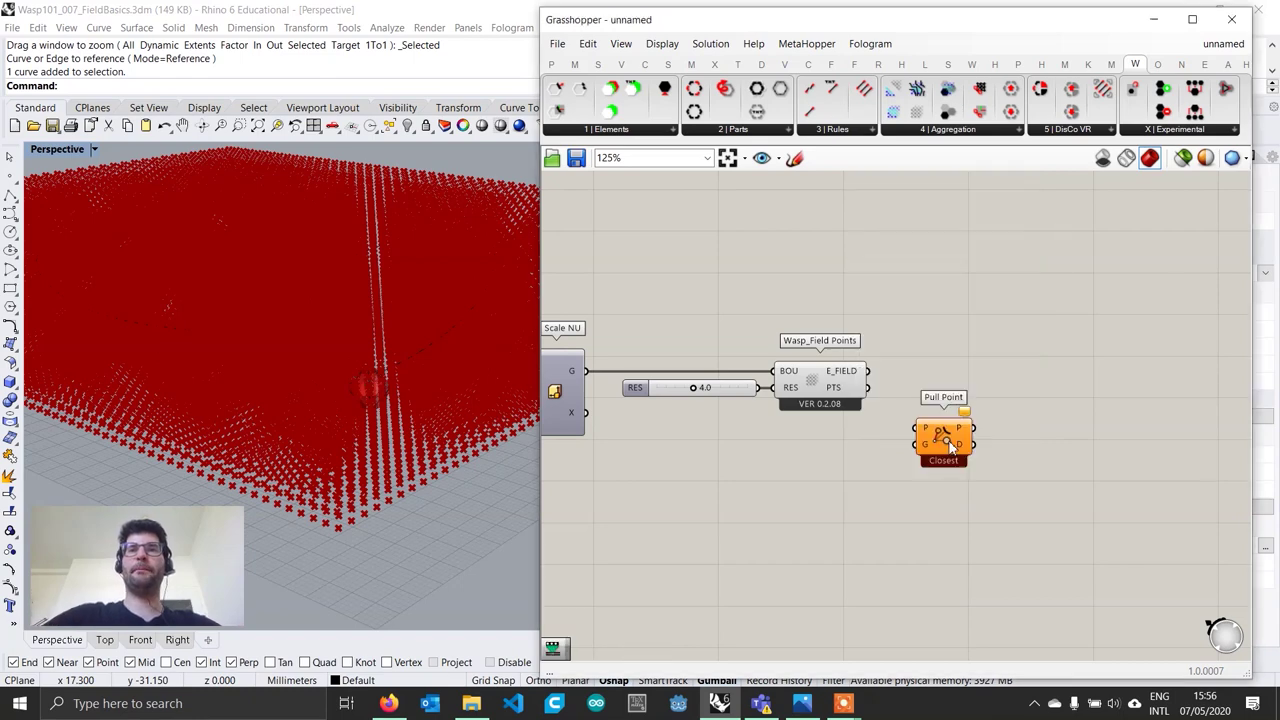
scroll(885, 412, up, 2)
drag(866, 382, 963, 485)
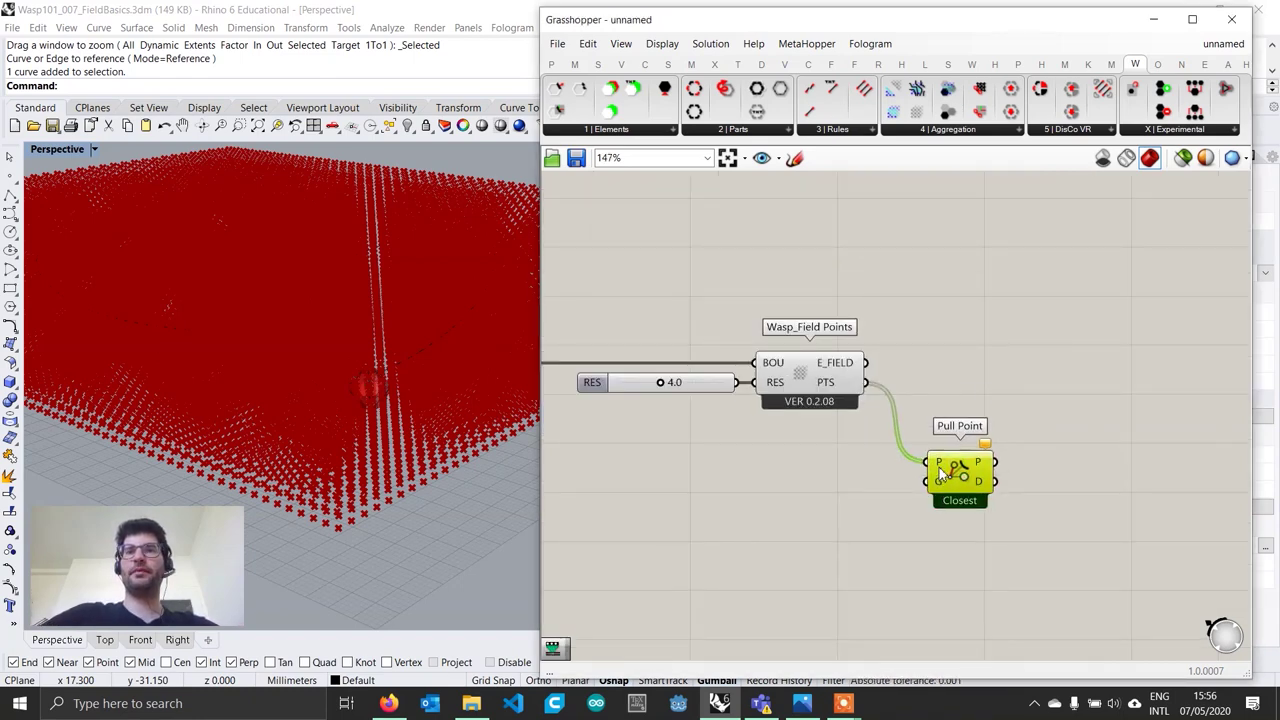
Step: Wire the Curve parameter to the G input of Pull Point
scroll(948, 484, down, 3)
scroll(800, 447, up, 2)
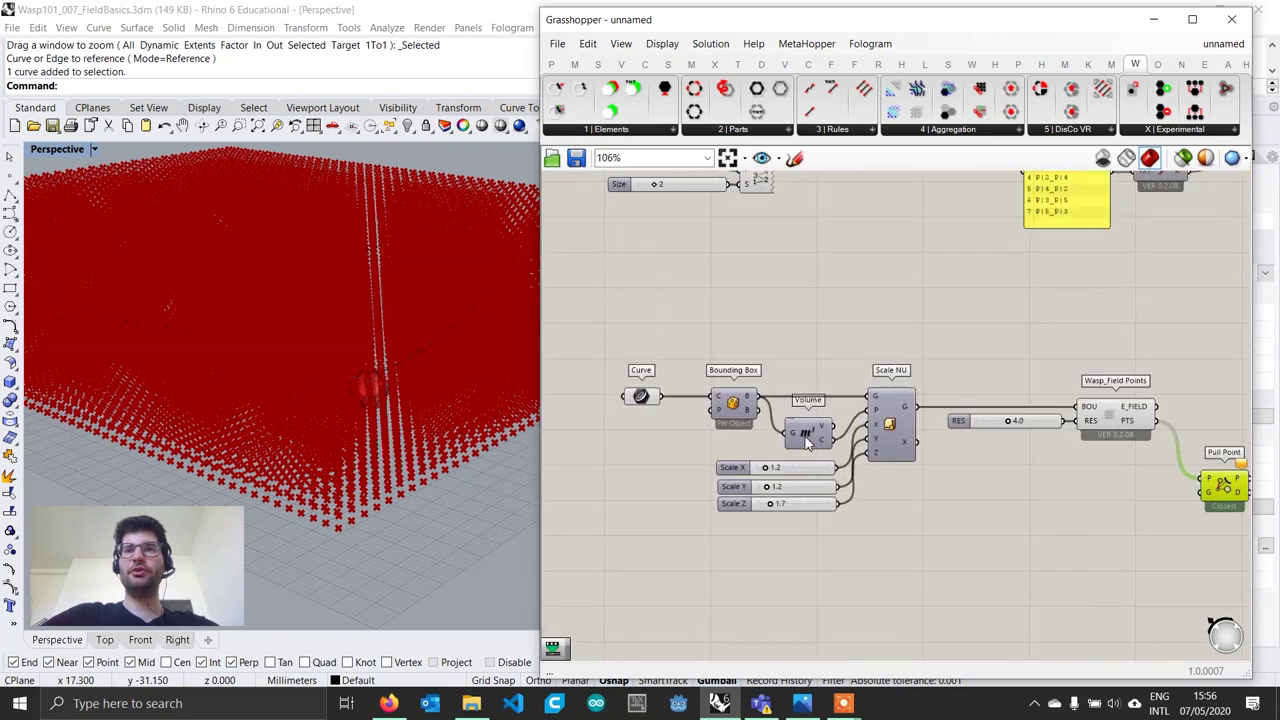
click(635, 397)
drag(652, 397, 1187, 488)
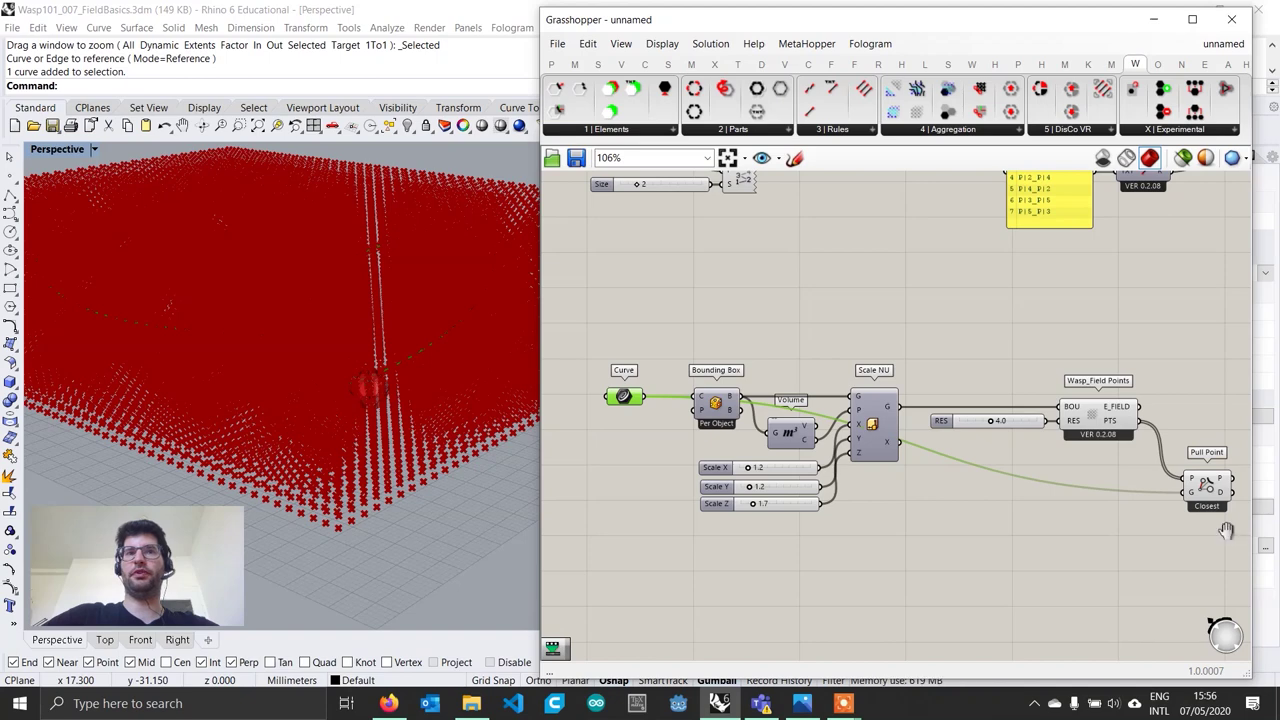
Step: Examine Pull Point's closest points along the curve and its P and D outputs
scroll(1200, 484, up, 3)
click(872, 483)
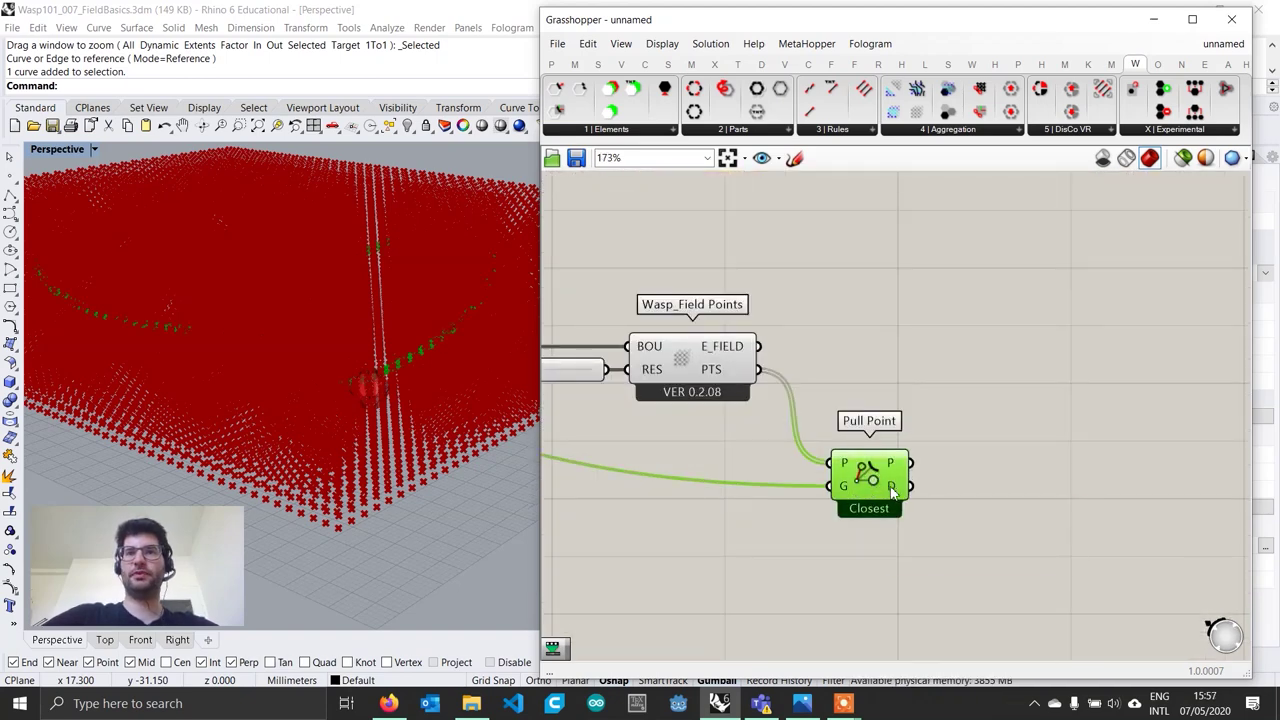
mouse_move(896, 470)
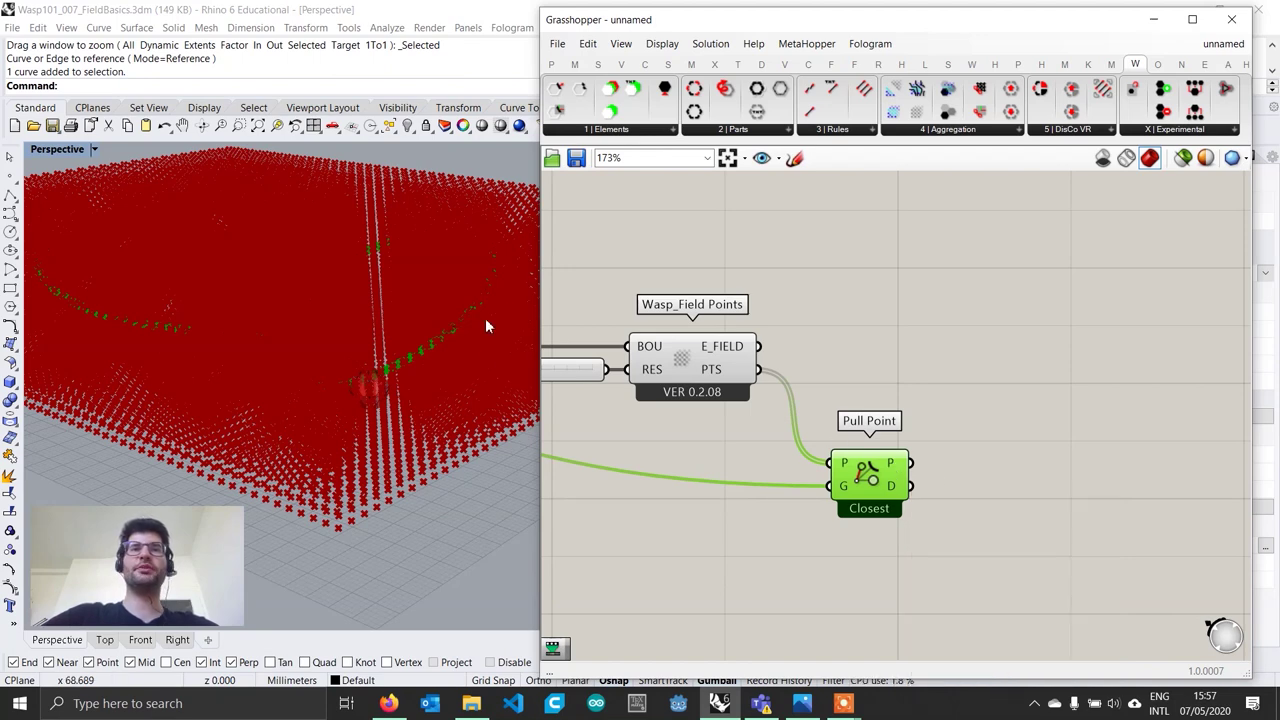
right_drag(949, 459, 874, 445)
scroll(833, 458, up, 2)
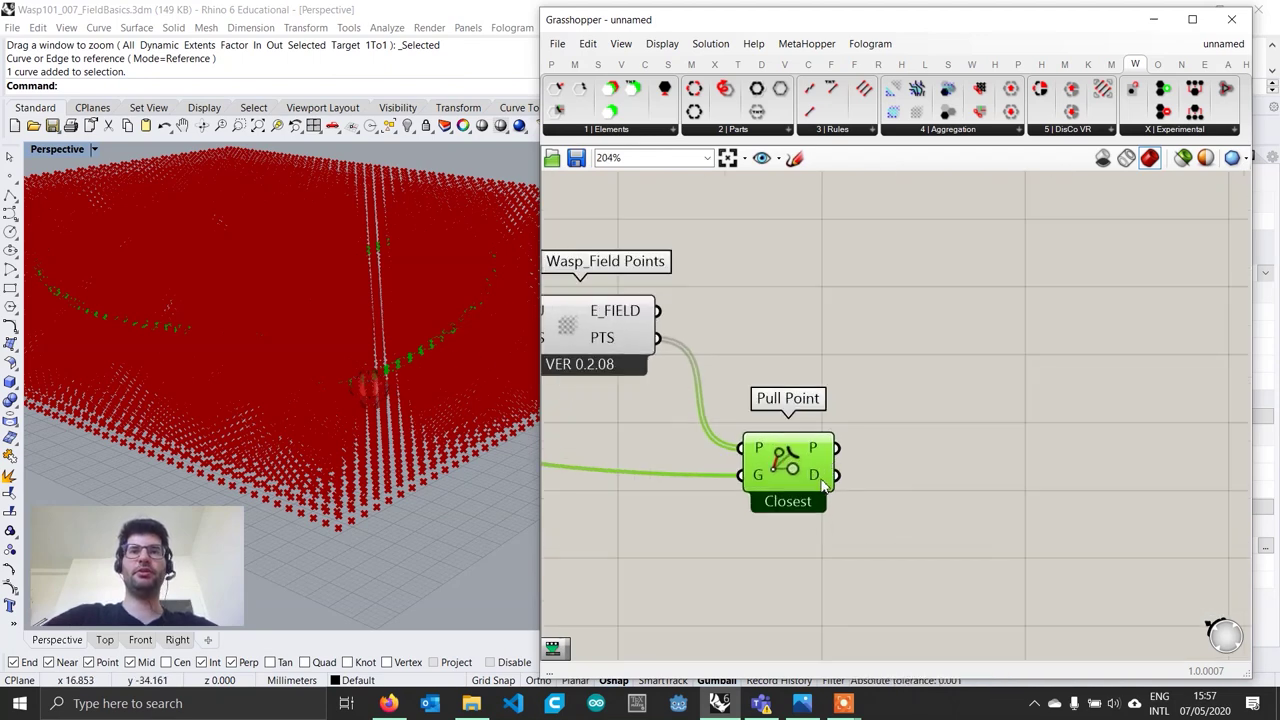
mouse_move(823, 483)
right_drag(823, 483, 752, 455)
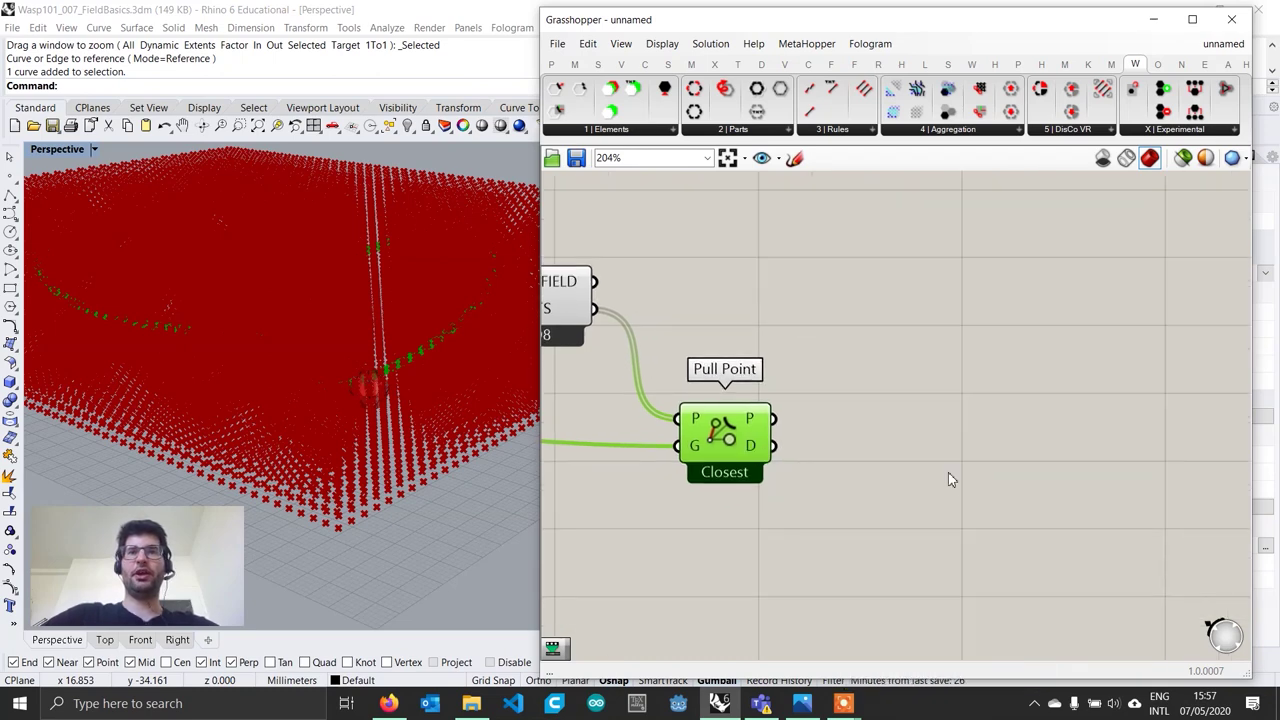
right_drag(740, 441, 714, 438)
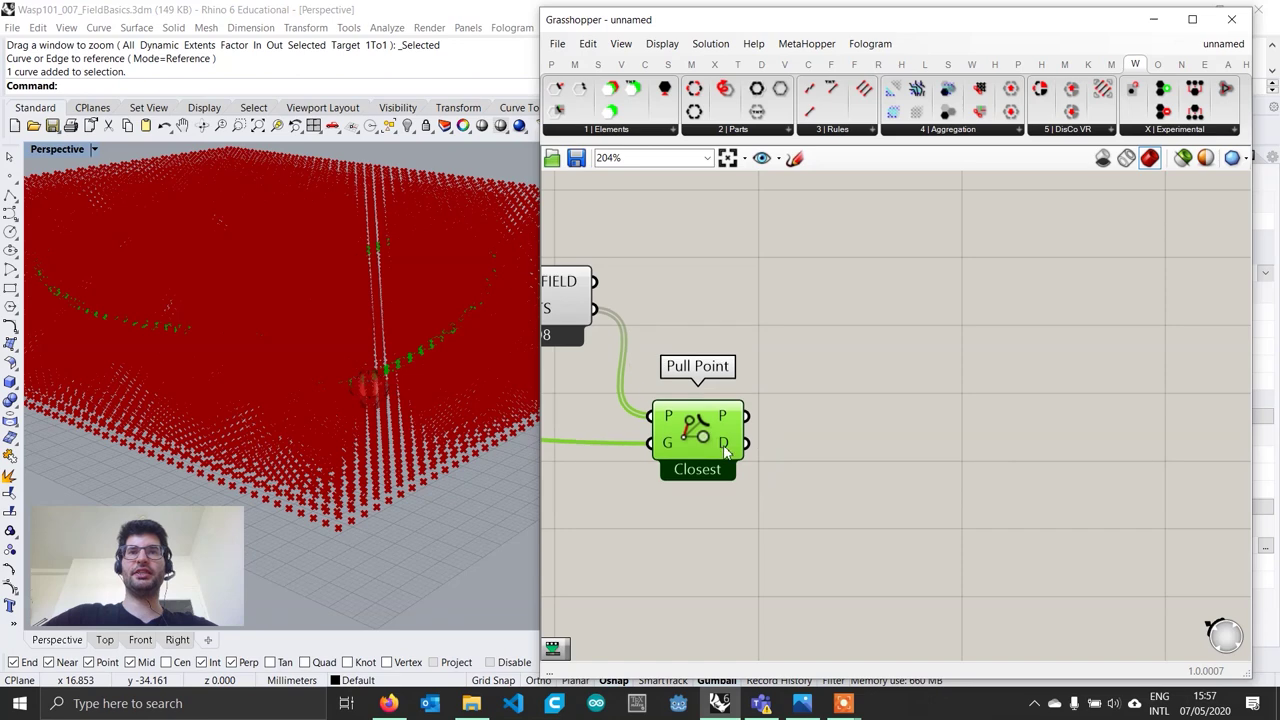
mouse_move(727, 453)
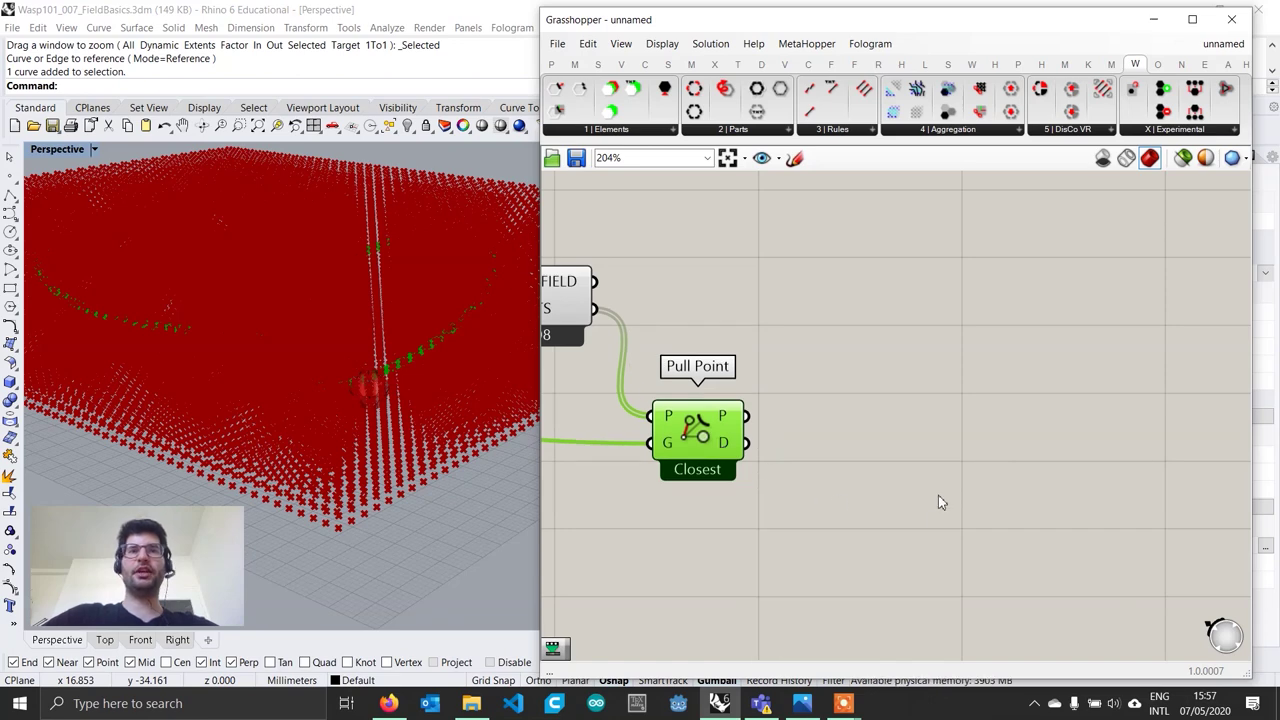
click(897, 482)
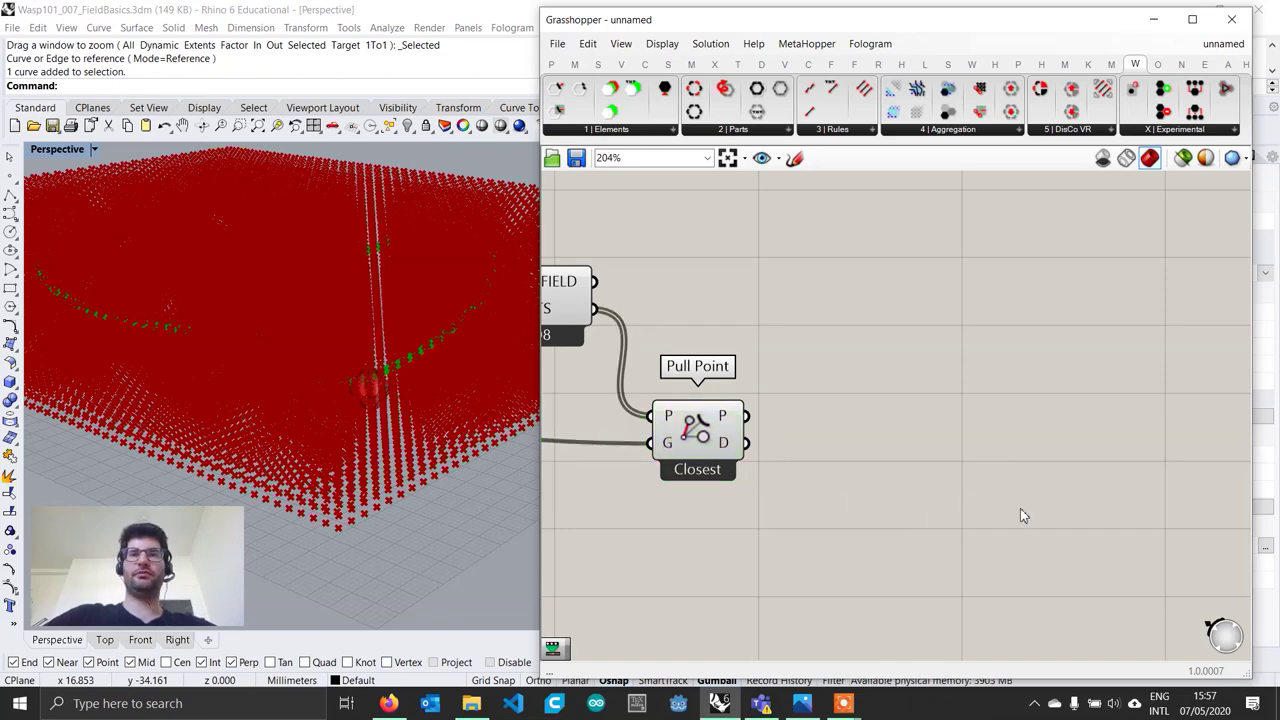
Step: Add a Remap Numbers component beyond Pull Point and wire the D distances to its V input
double_click(922, 497)
text(remap)
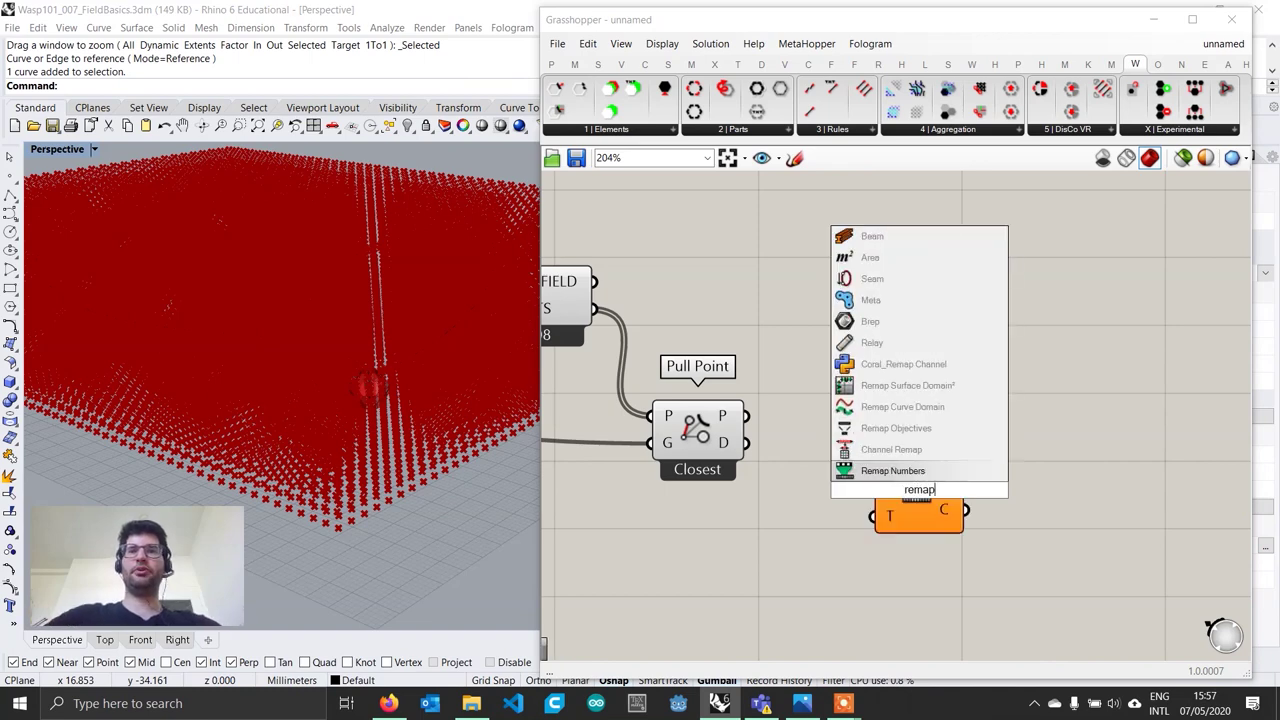
key(Return)
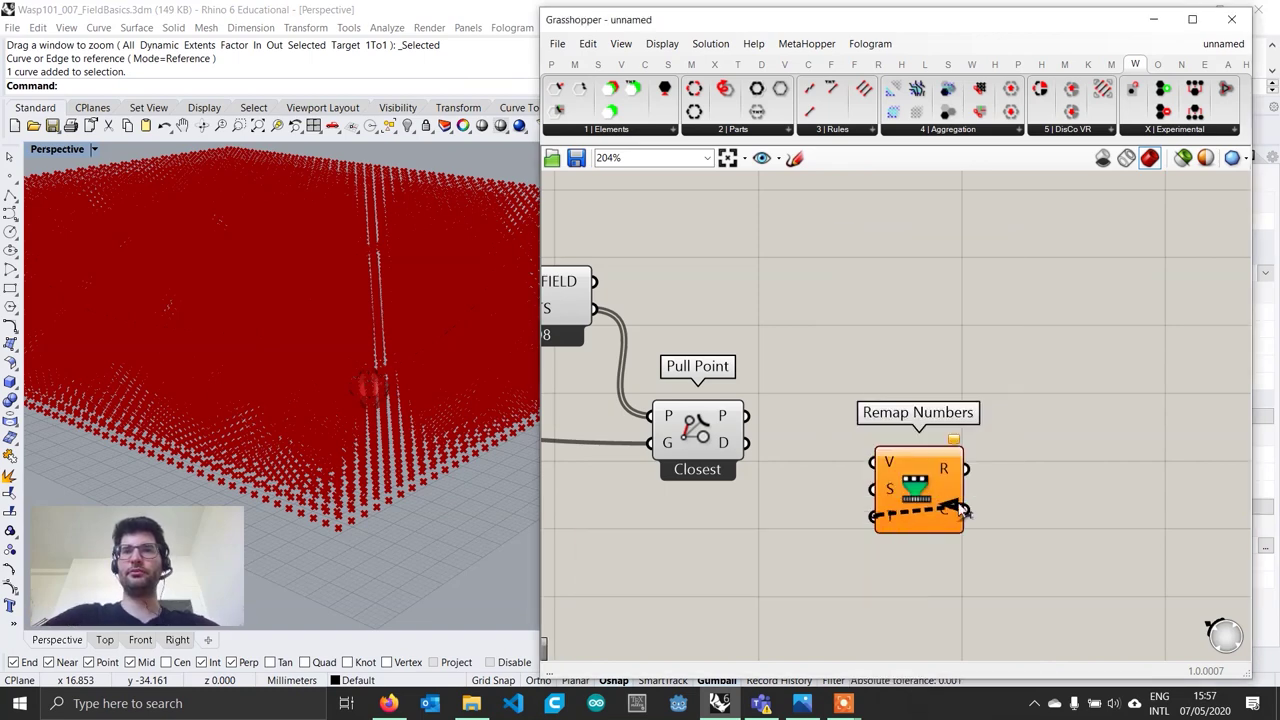
drag(946, 497, 1074, 478)
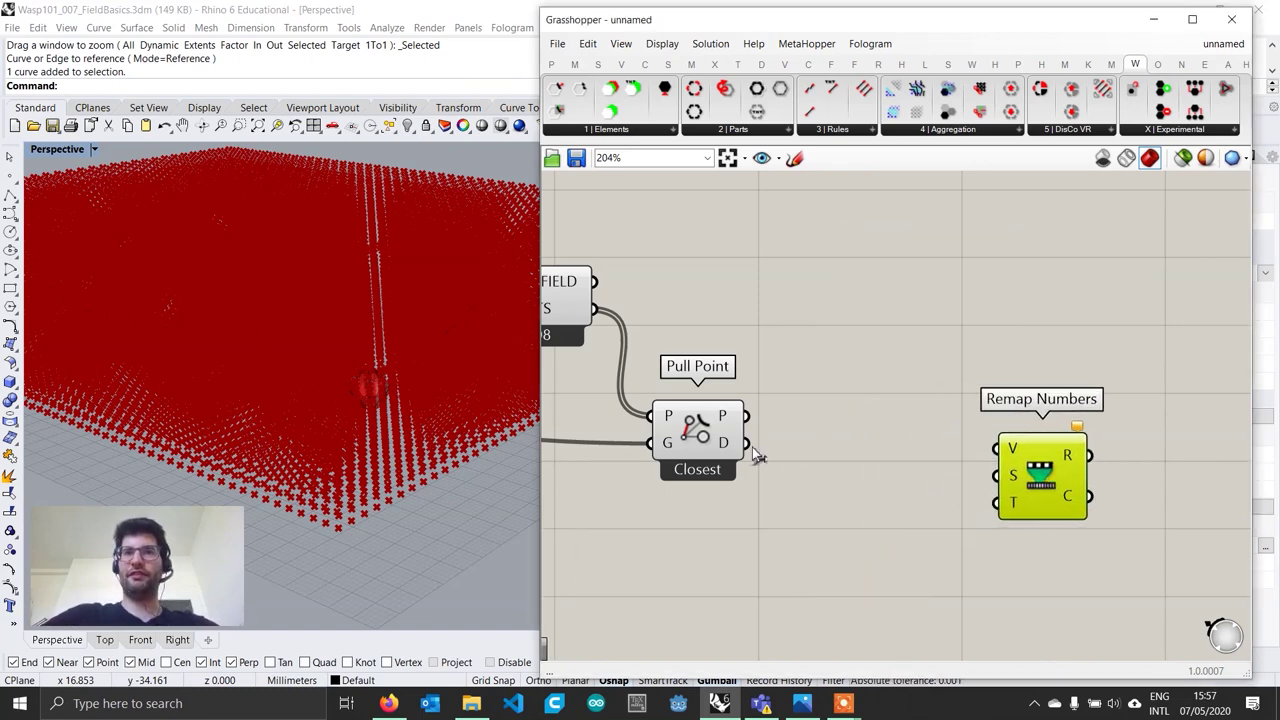
drag(748, 446, 1000, 444)
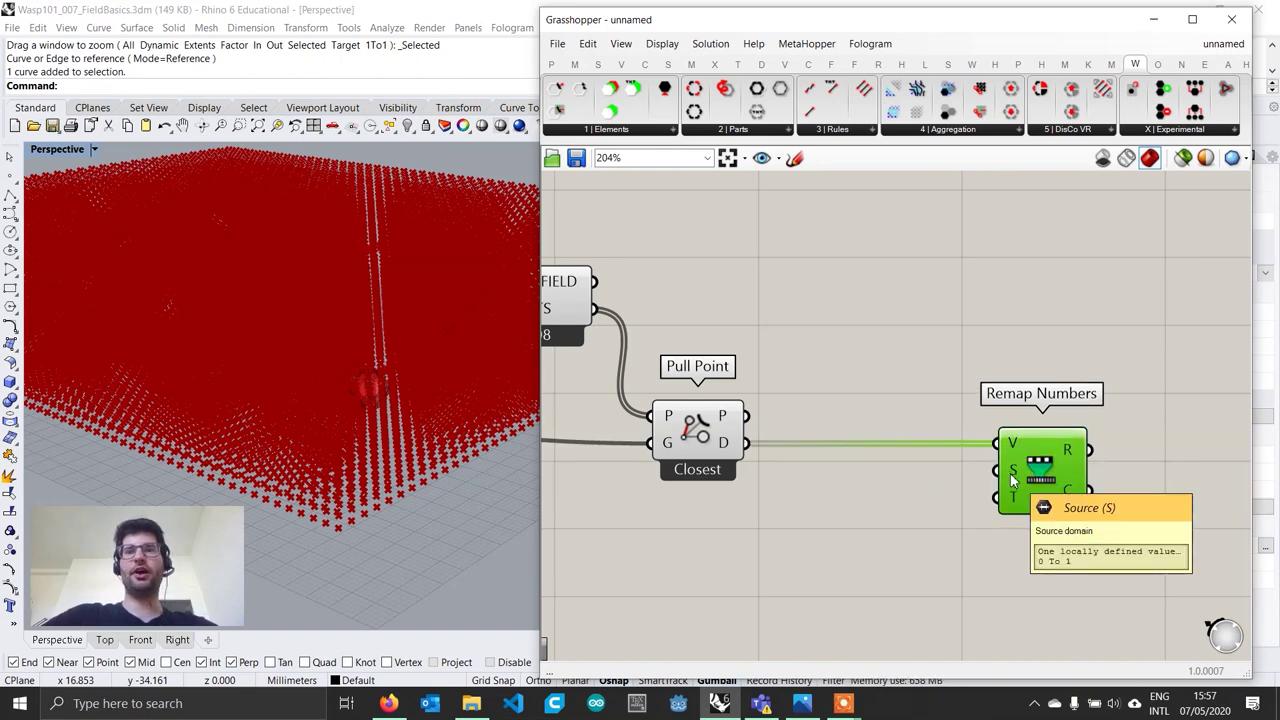
Step: Add a numeric Bounds component, wire Pull Point's D output to its N input and its I output to the S input of Remap Numbers
click(826, 503)
double_click(826, 503)
text(bounds)
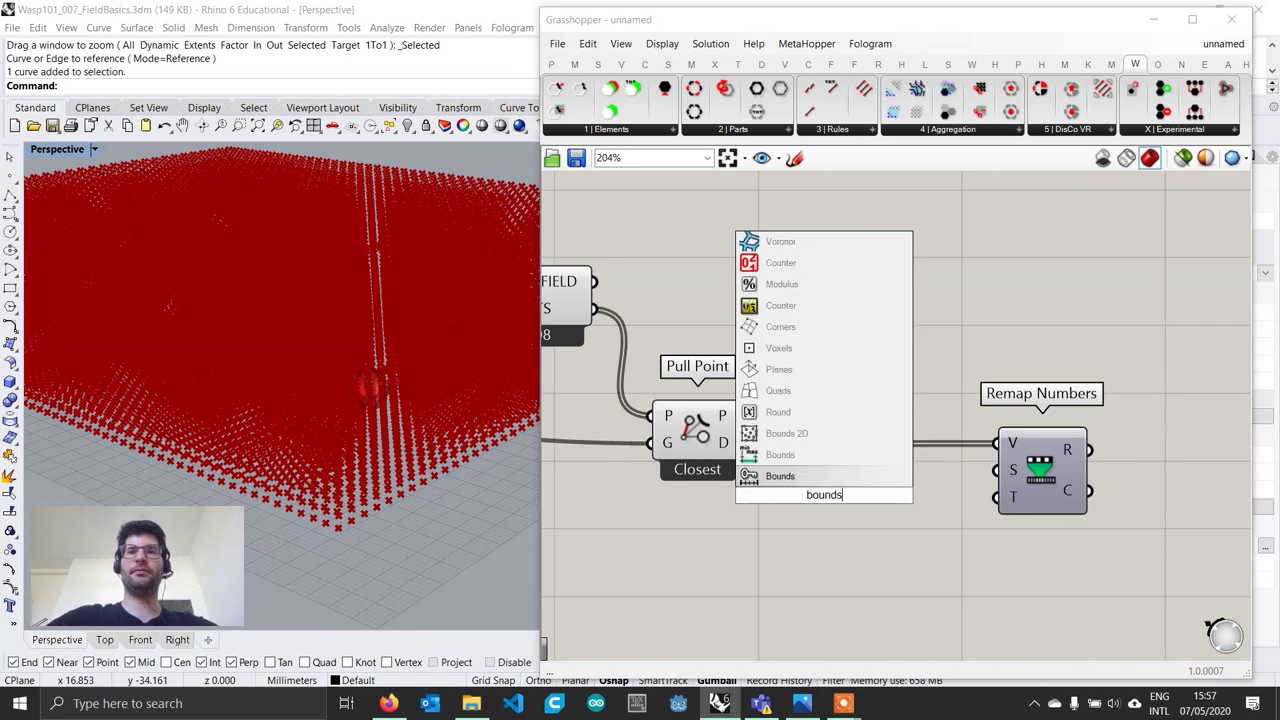
key(Up)
key(Return)
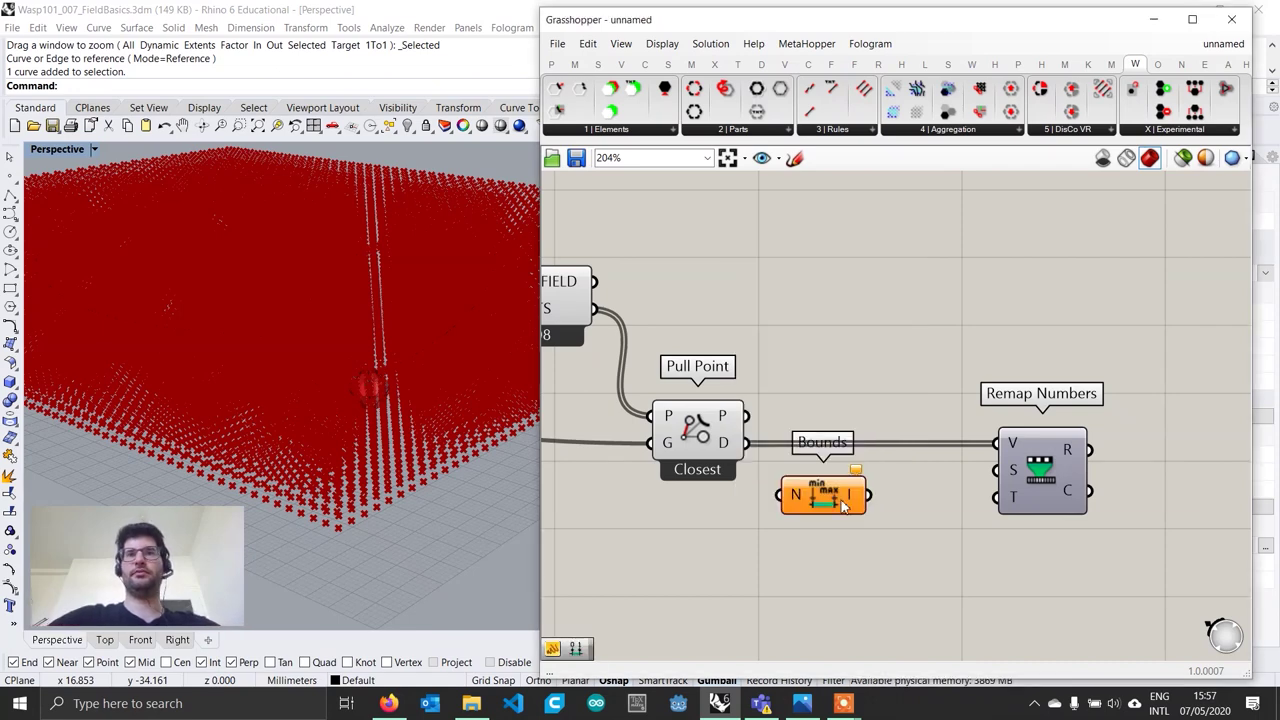
drag(830, 498, 866, 518)
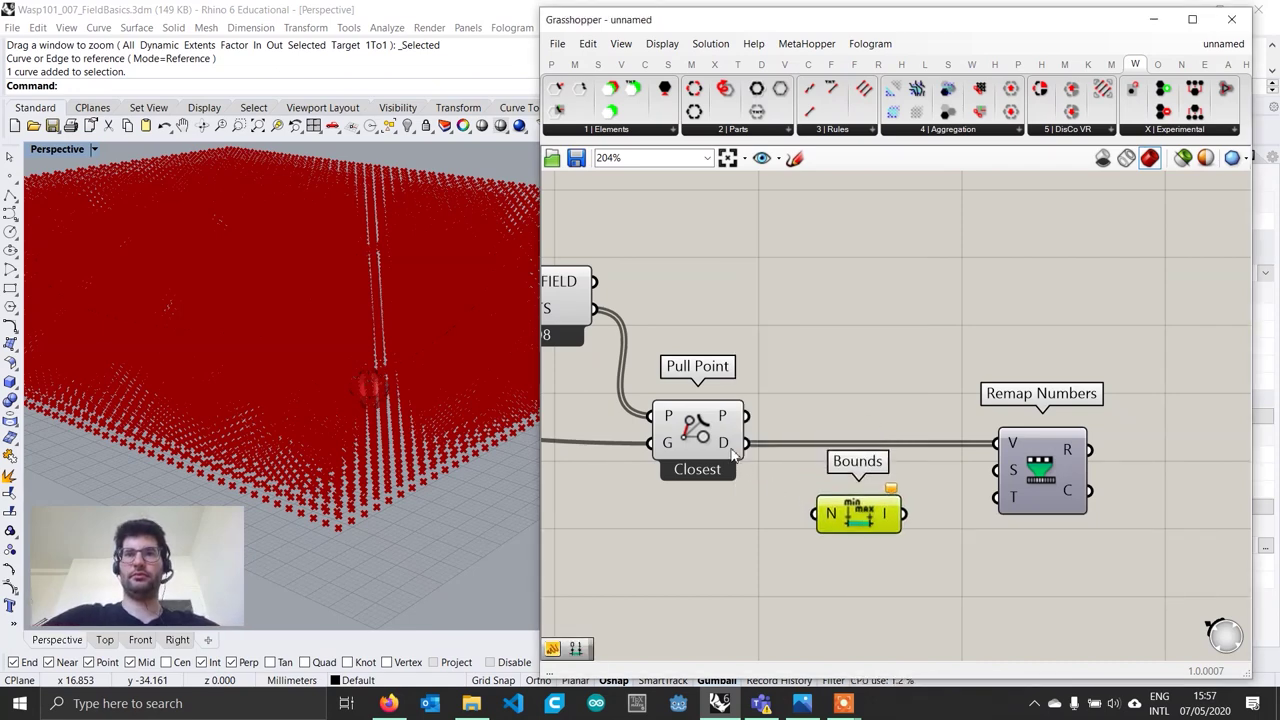
drag(745, 442, 813, 514)
drag(903, 514, 990, 480)
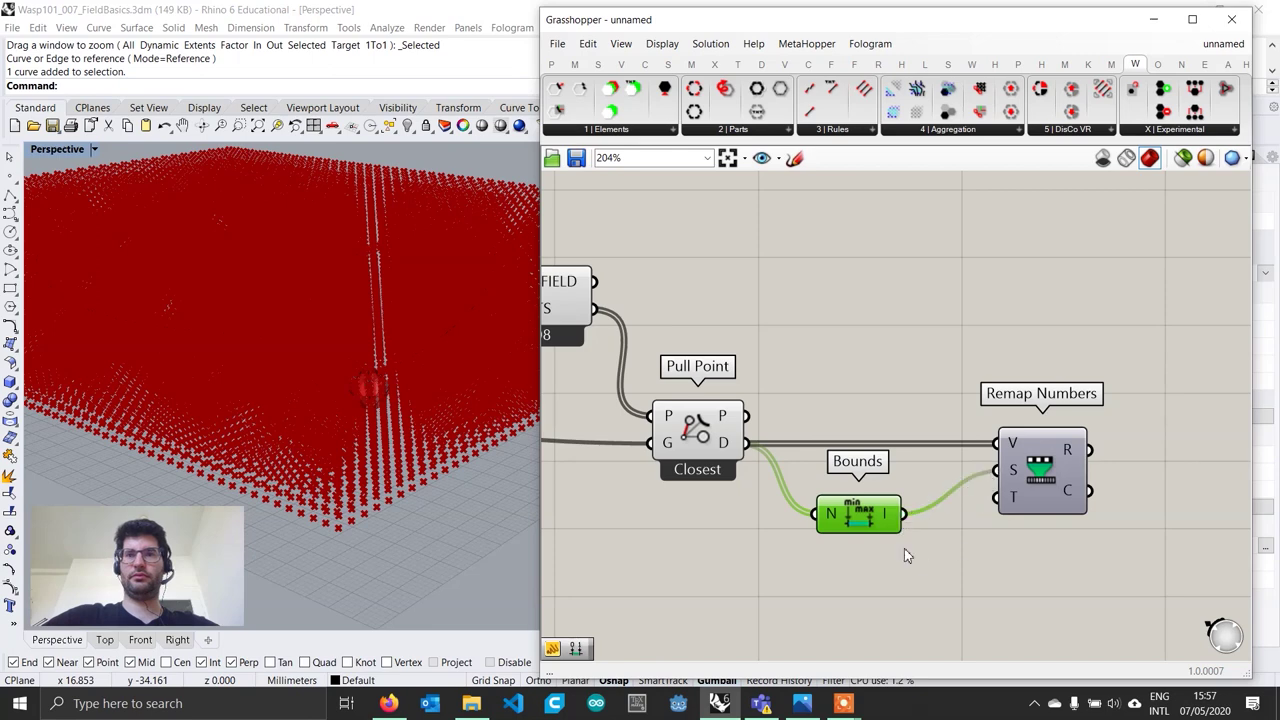
drag(858, 516, 866, 512)
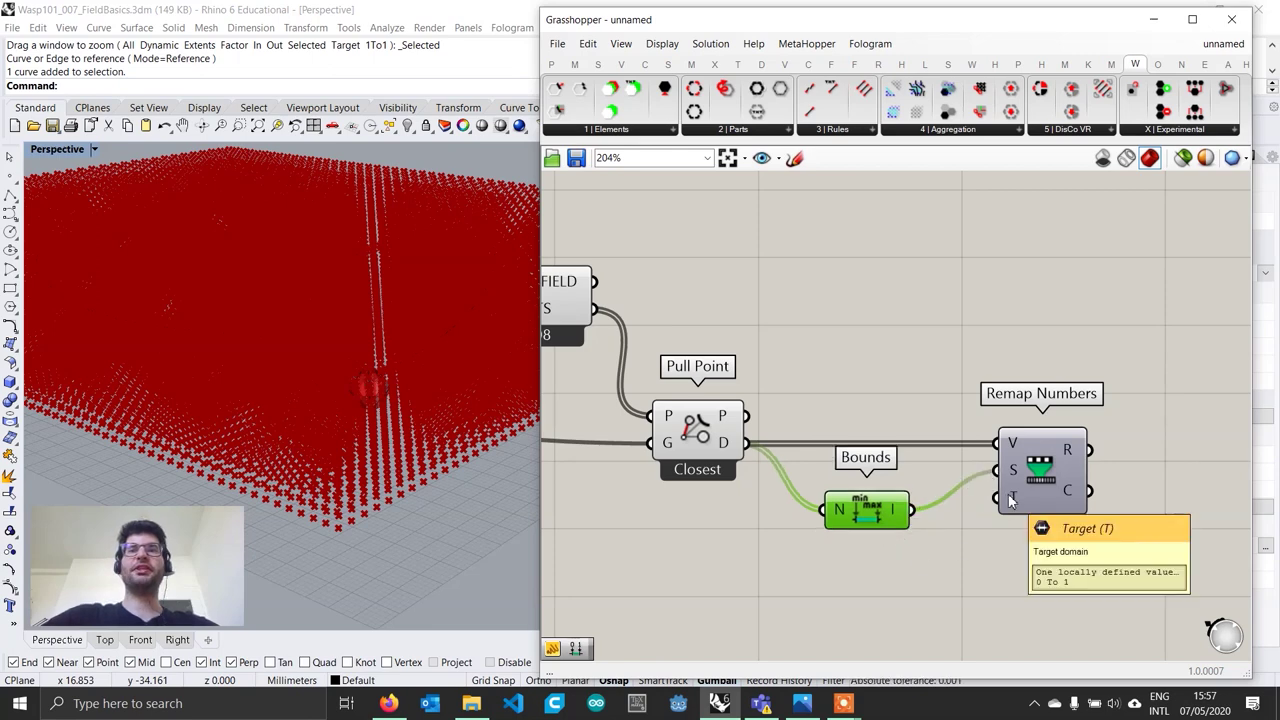
Step: Examine the field points around the curve and the part from several angles, and check the target domain of Remap Numbers
scroll(371, 436, down, 5)
right_drag(371, 436, 500, 418)
right_drag(240, 400, 425, 403)
scroll(466, 377, up, 3)
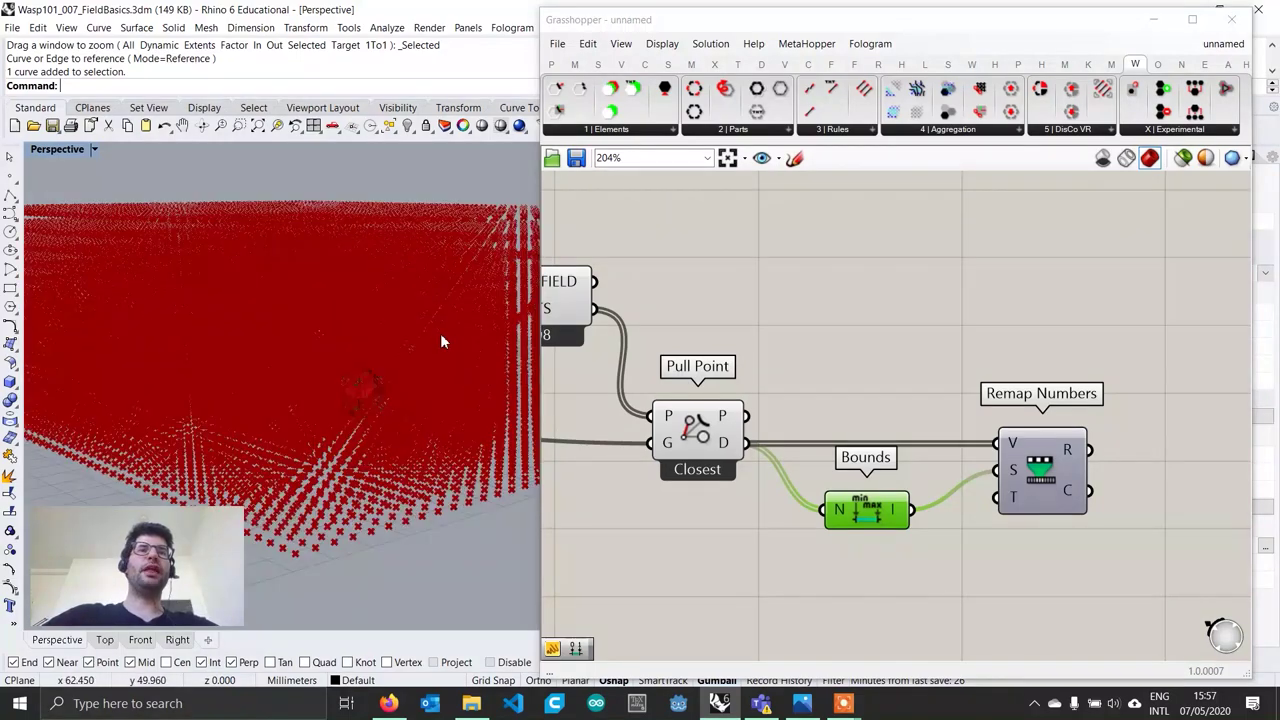
click(451, 360)
click(457, 426)
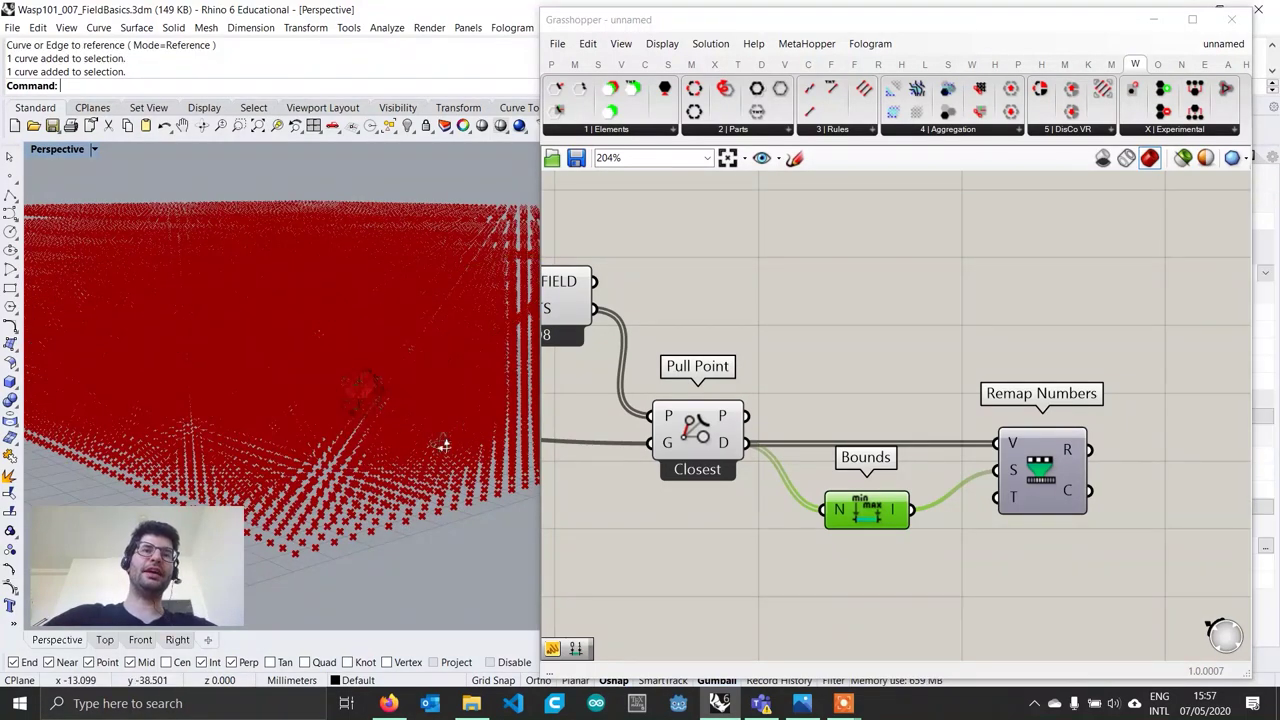
right_drag(443, 446, 462, 481)
scroll(464, 480, down, 5)
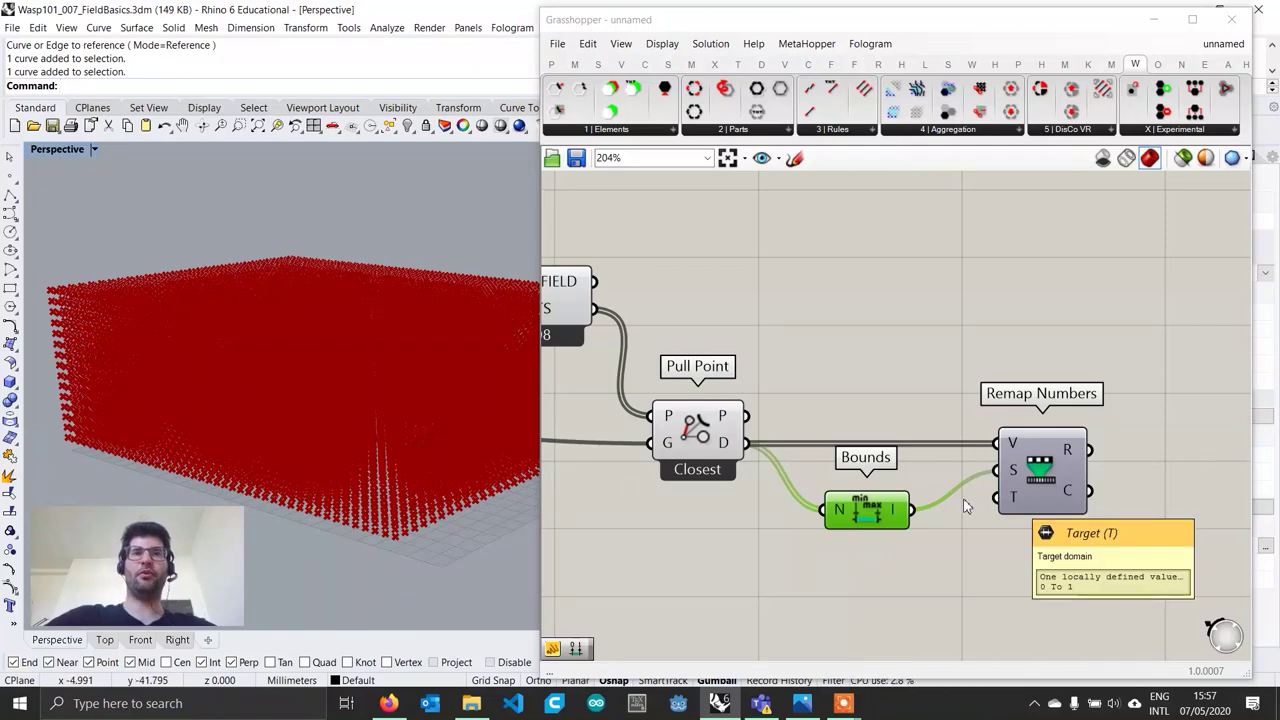
right_drag(394, 462, 375, 460)
scroll(376, 461, up, 6)
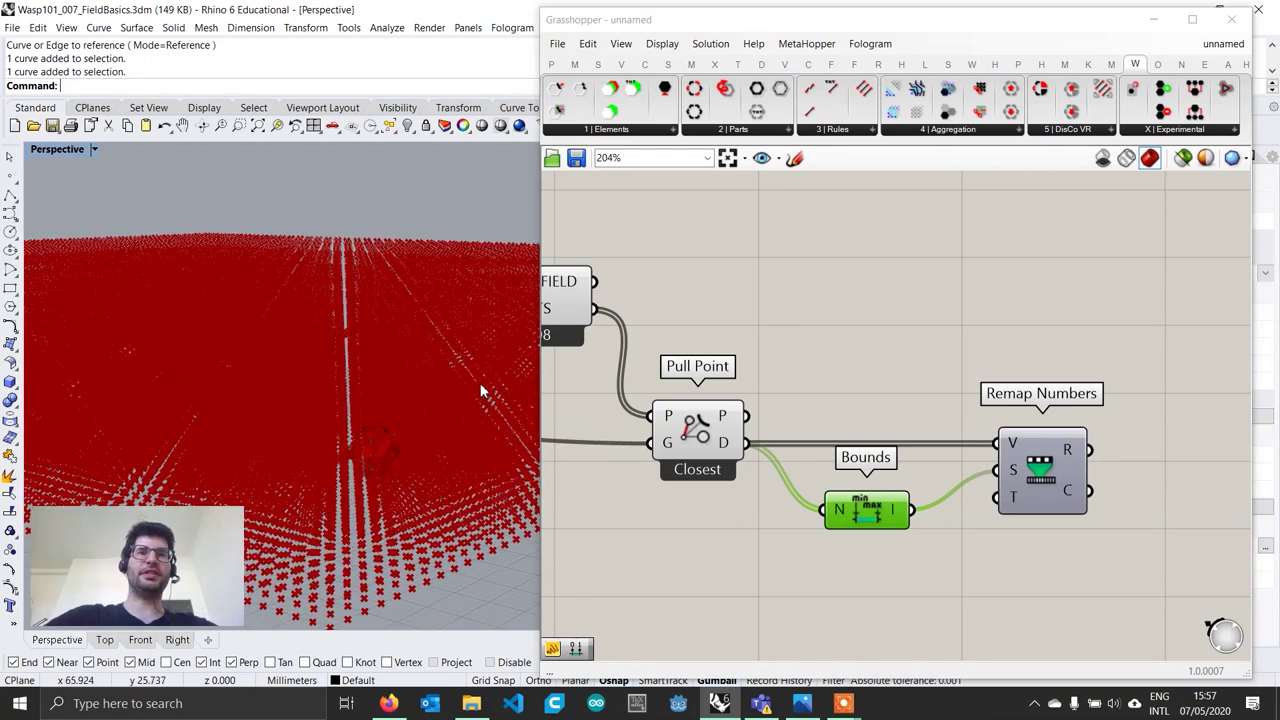
scroll(480, 384, down, 5)
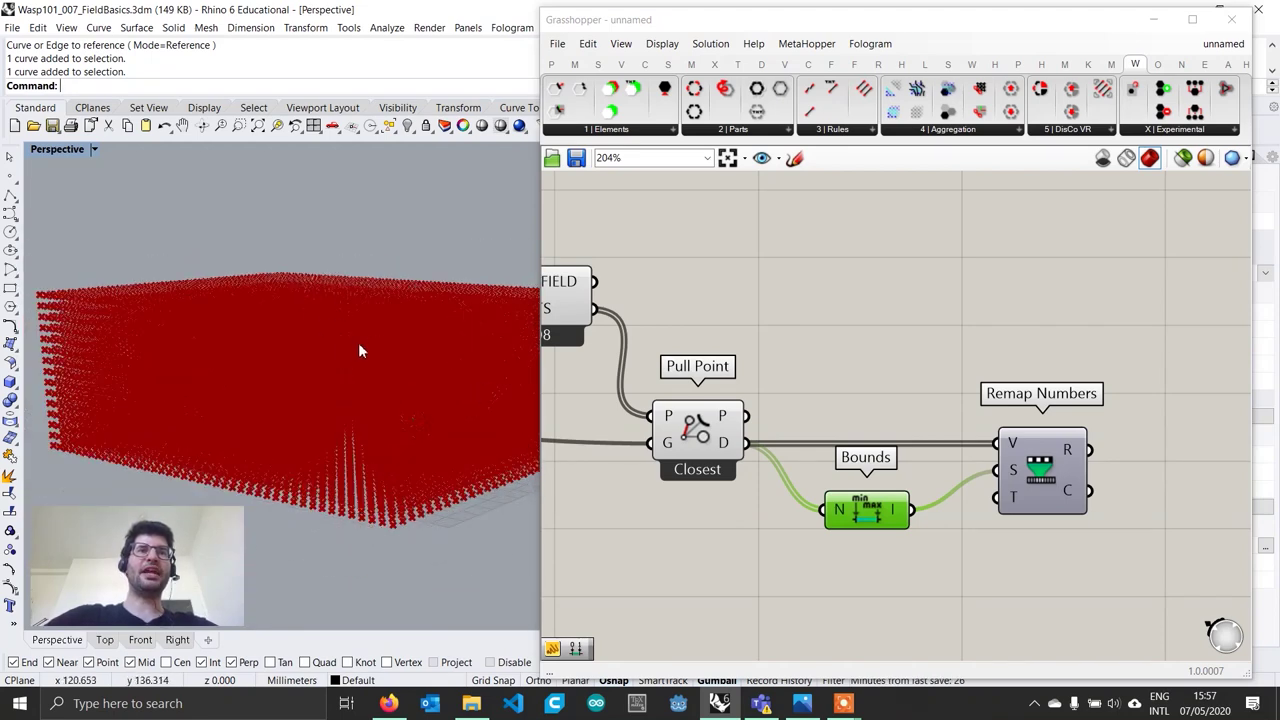
right_drag(367, 350, 427, 467)
scroll(427, 464, up, 5)
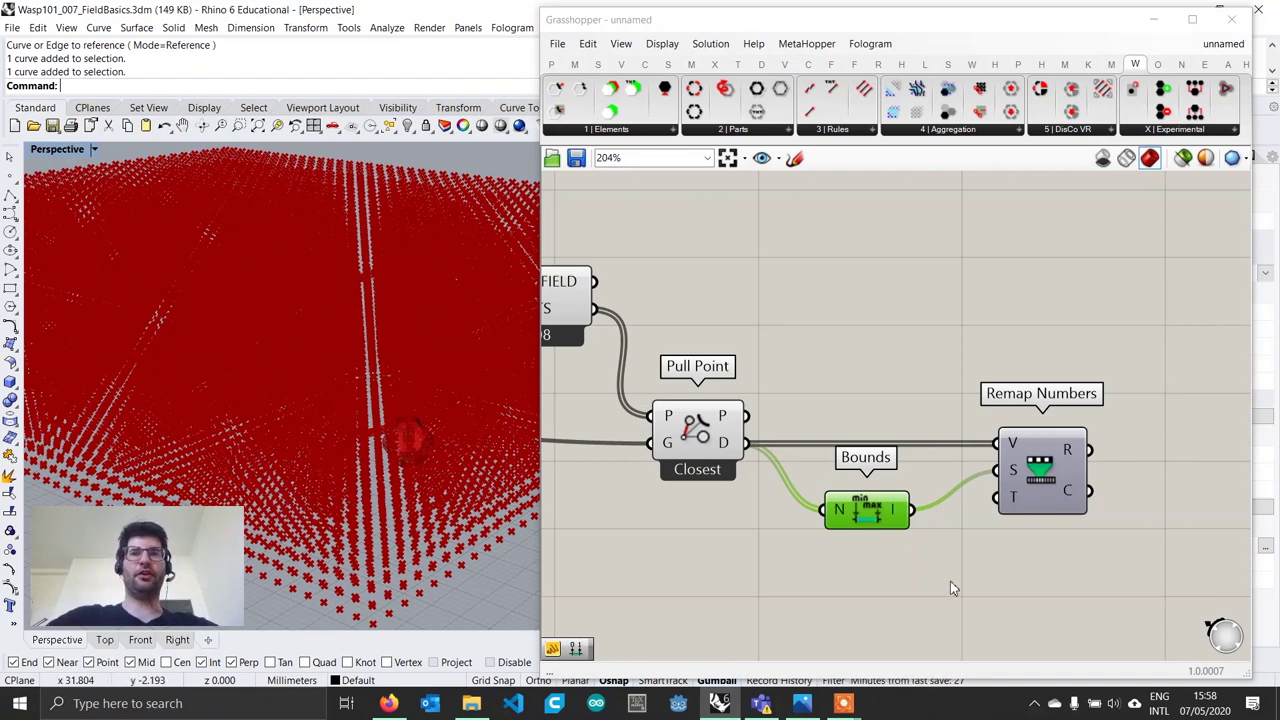
Step: Add a panel containing "1 To 0" below Bounds and wire it to the T input of Remap Numbers
right_drag(952, 588, 958, 563)
click(860, 553)
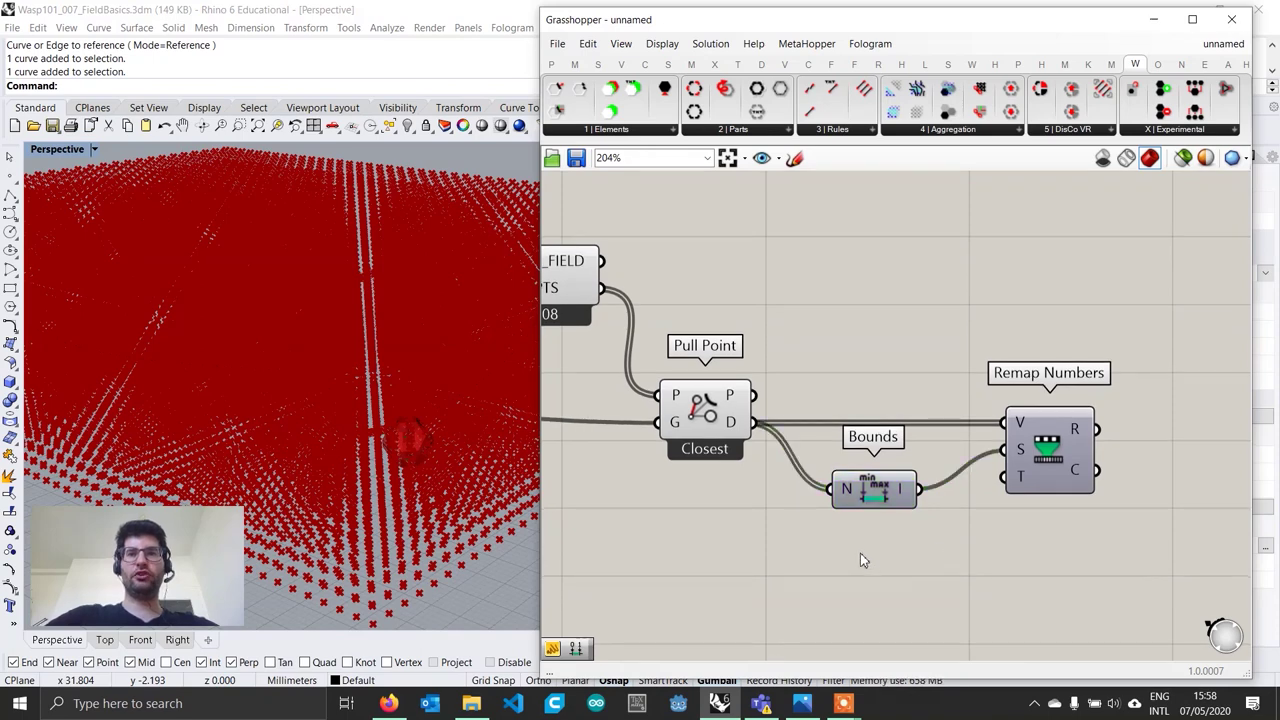
double_click(849, 554)
scroll(849, 554, down, 1)
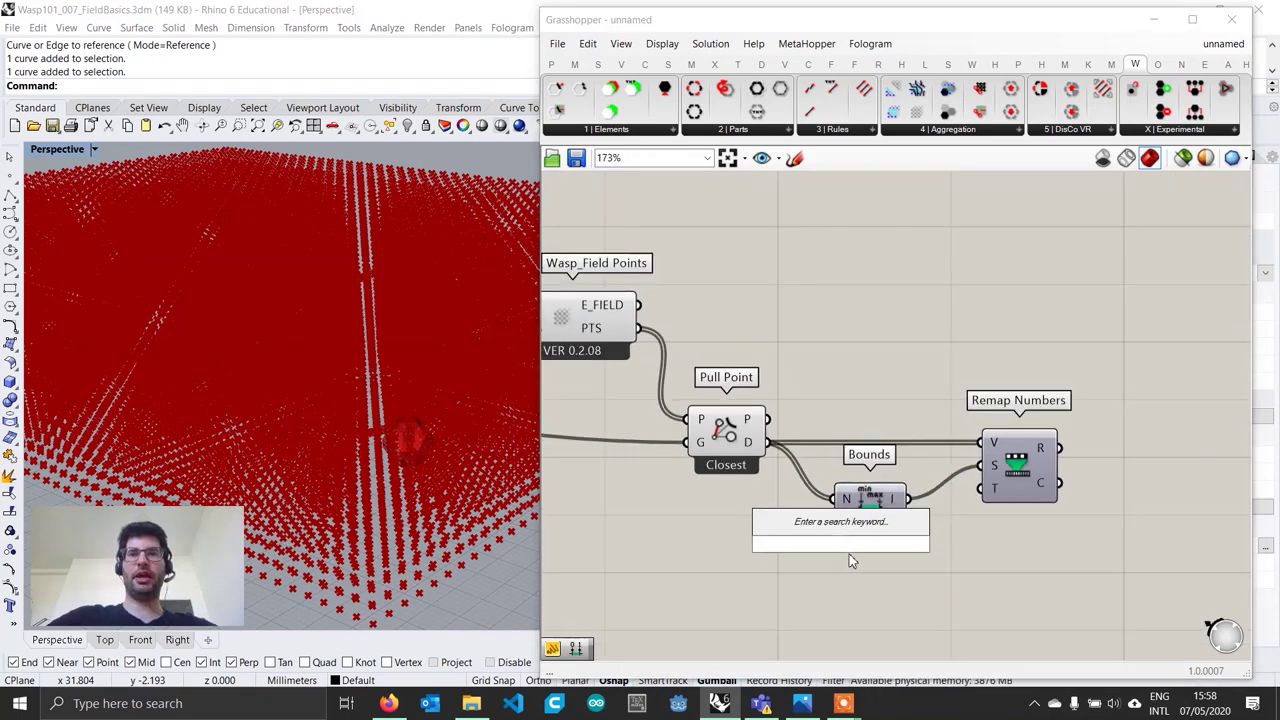
scroll(849, 554, up, 1)
double_click(846, 561)
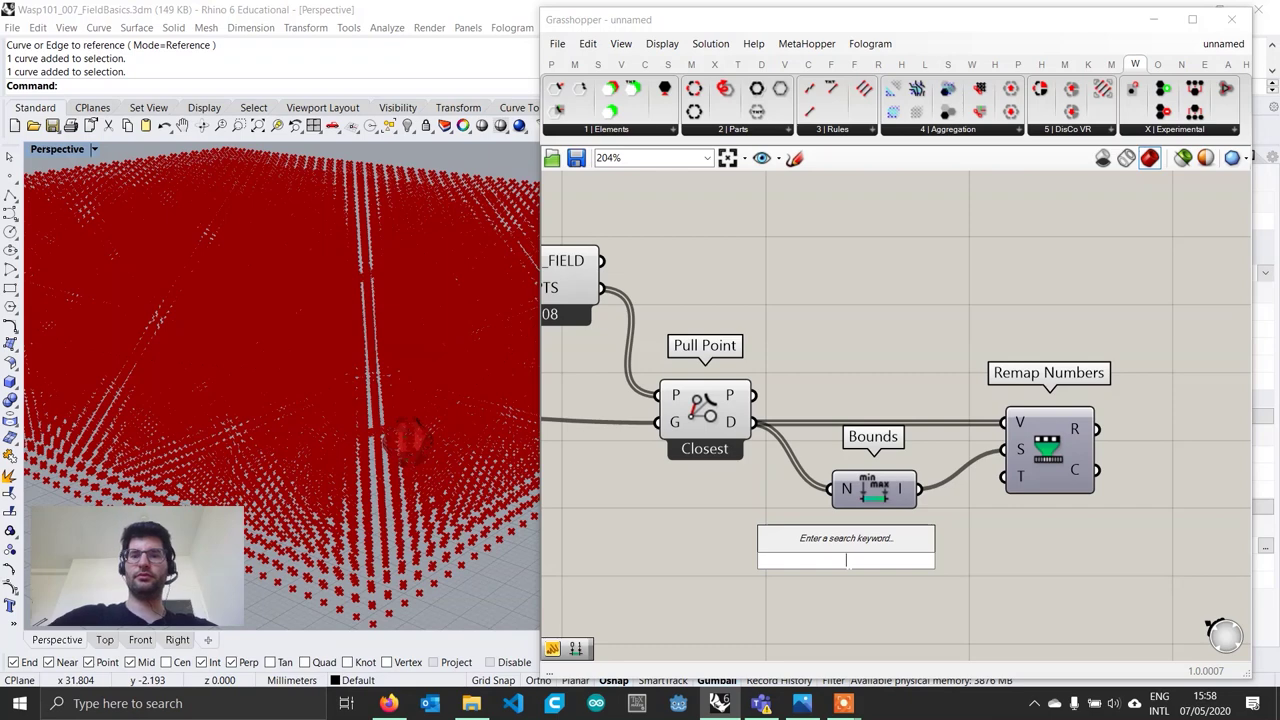
text(")
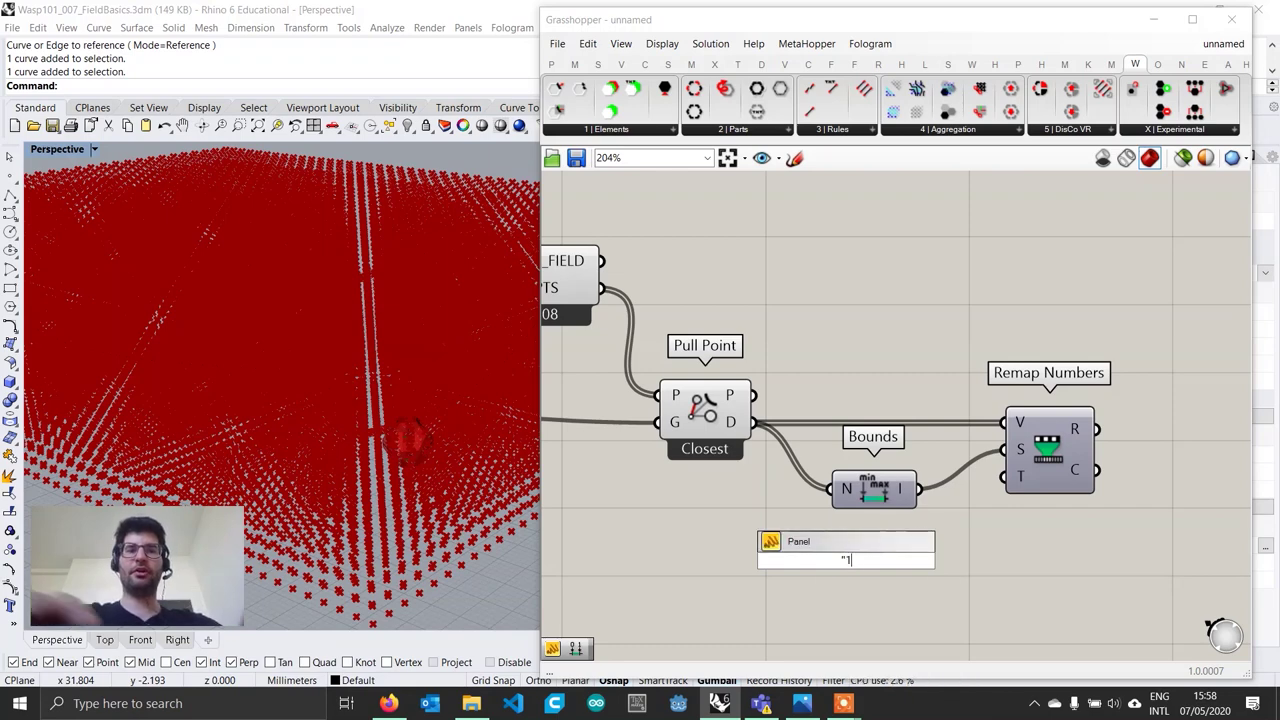
text(1 To 0)
key(Return)
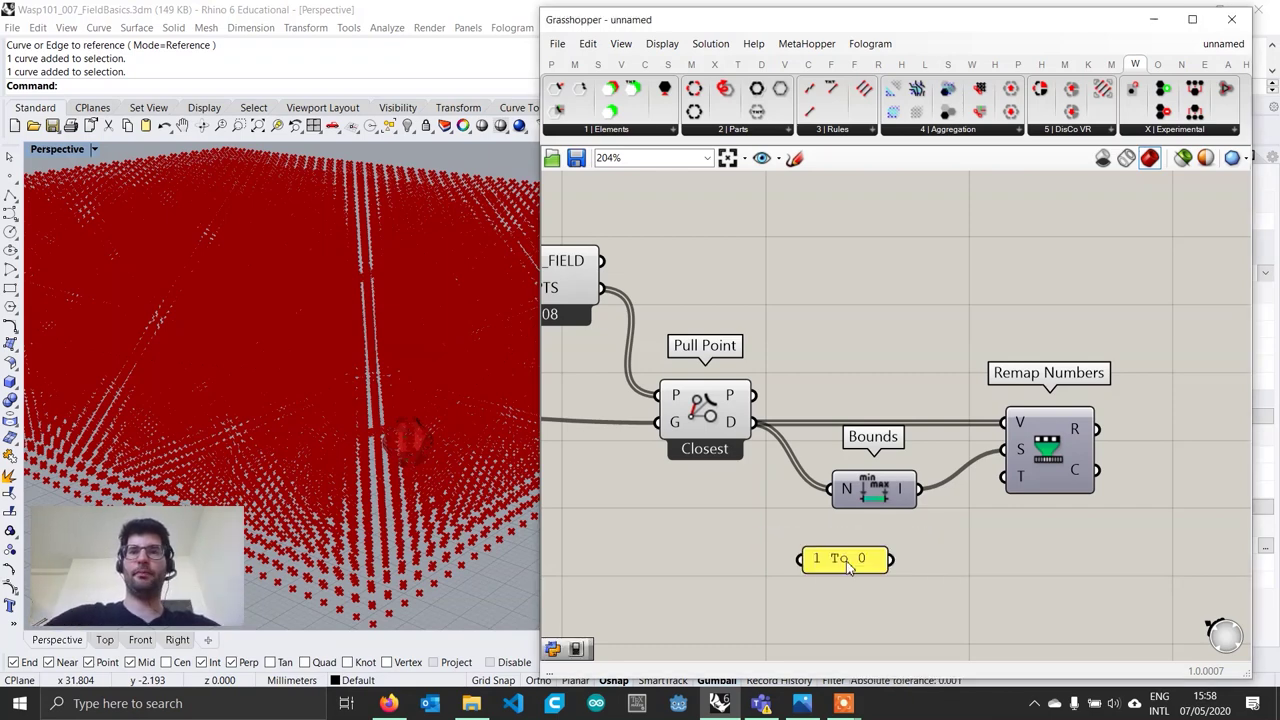
drag(892, 560, 1006, 498)
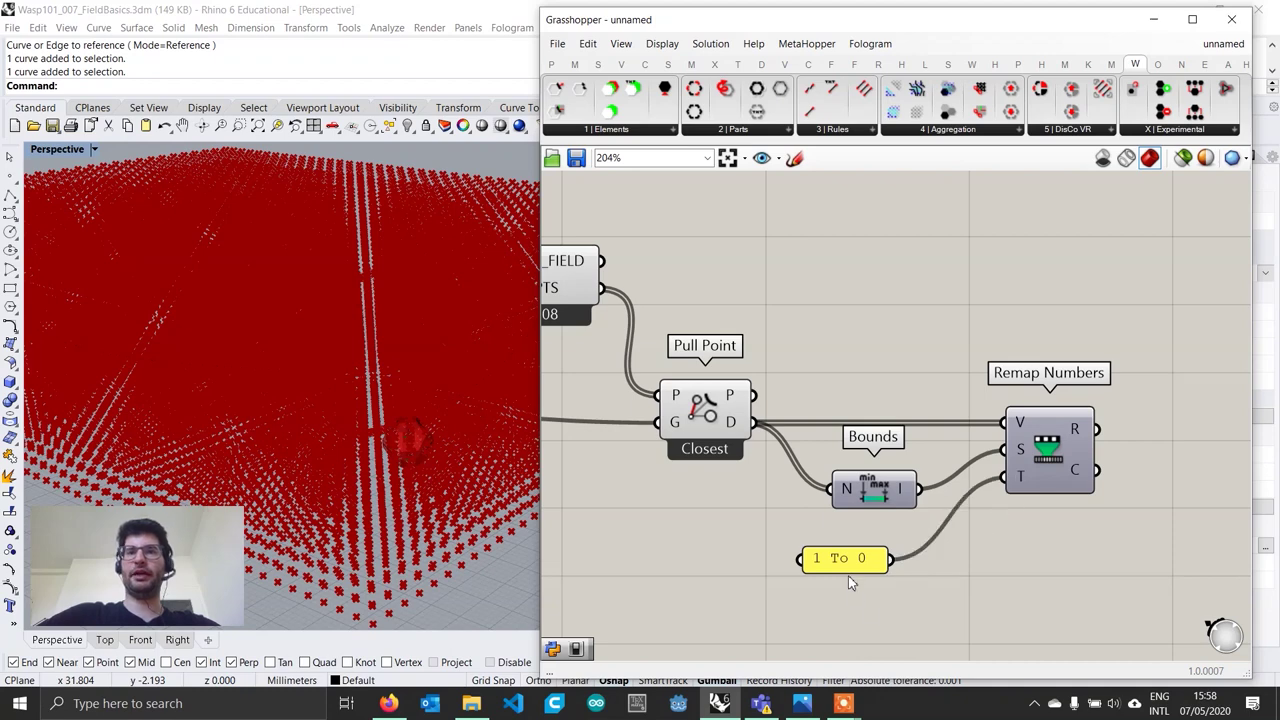
drag(848, 566, 872, 543)
right_drag(1128, 566, 990, 562)
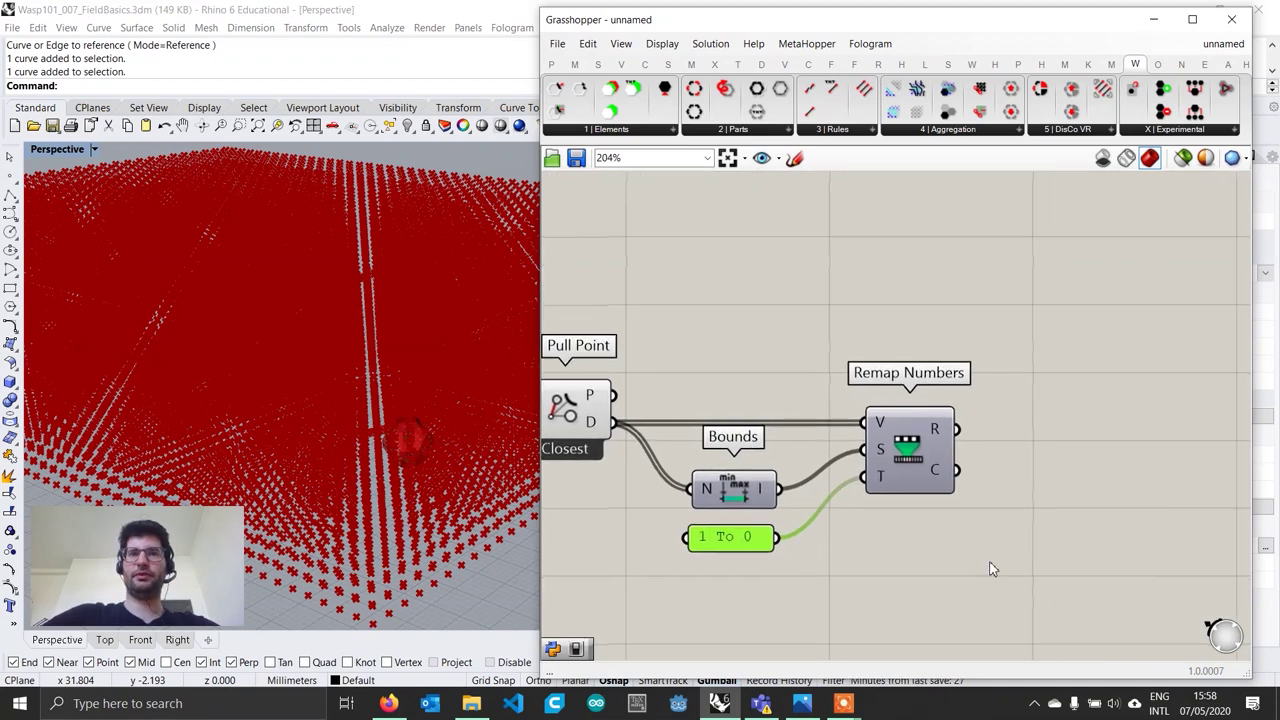
Step: Add a Custom Preview component beyond Remap Numbers, with the PTS output of Wasp_Field Points wired to its G input
scroll(939, 483, down, 2)
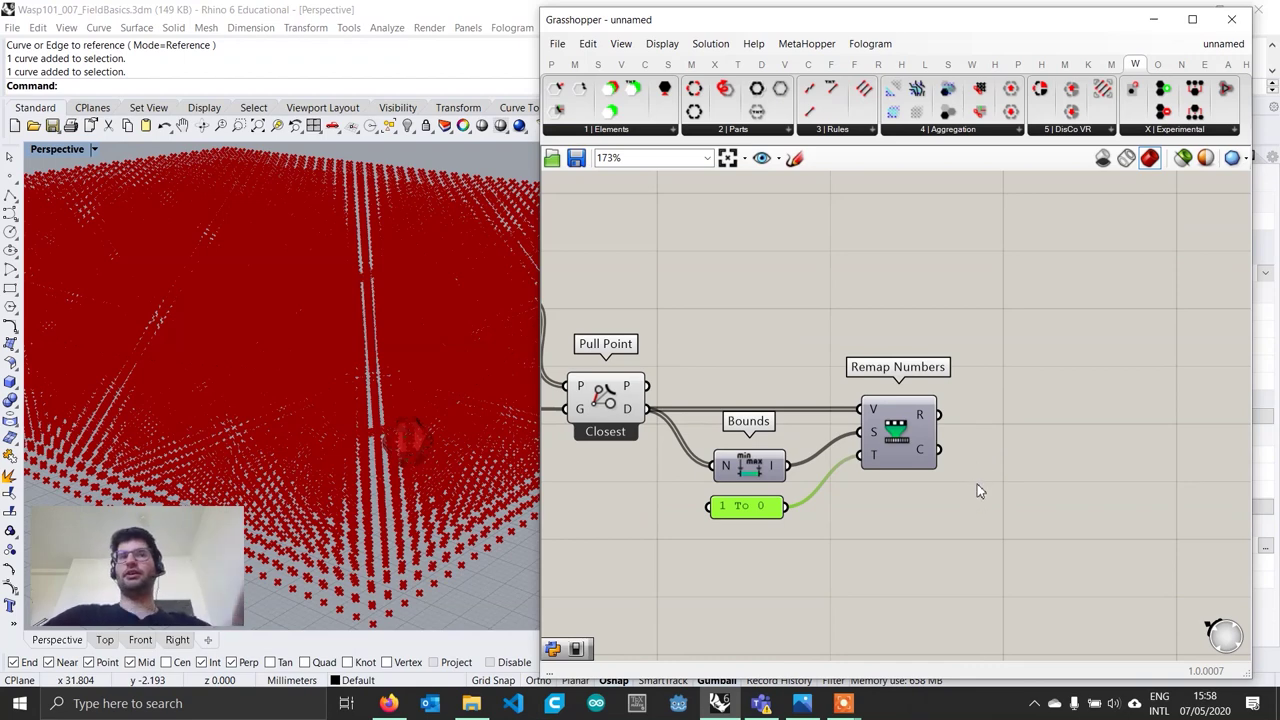
double_click(1020, 541)
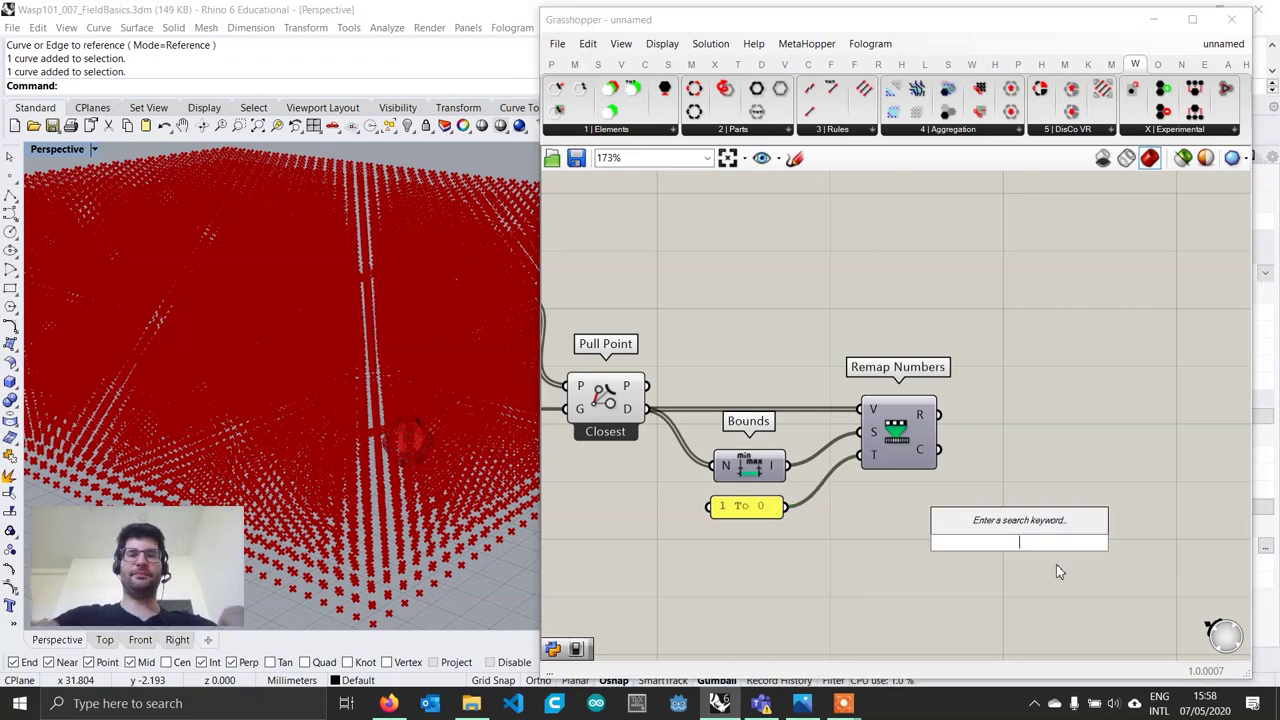
text(custo)
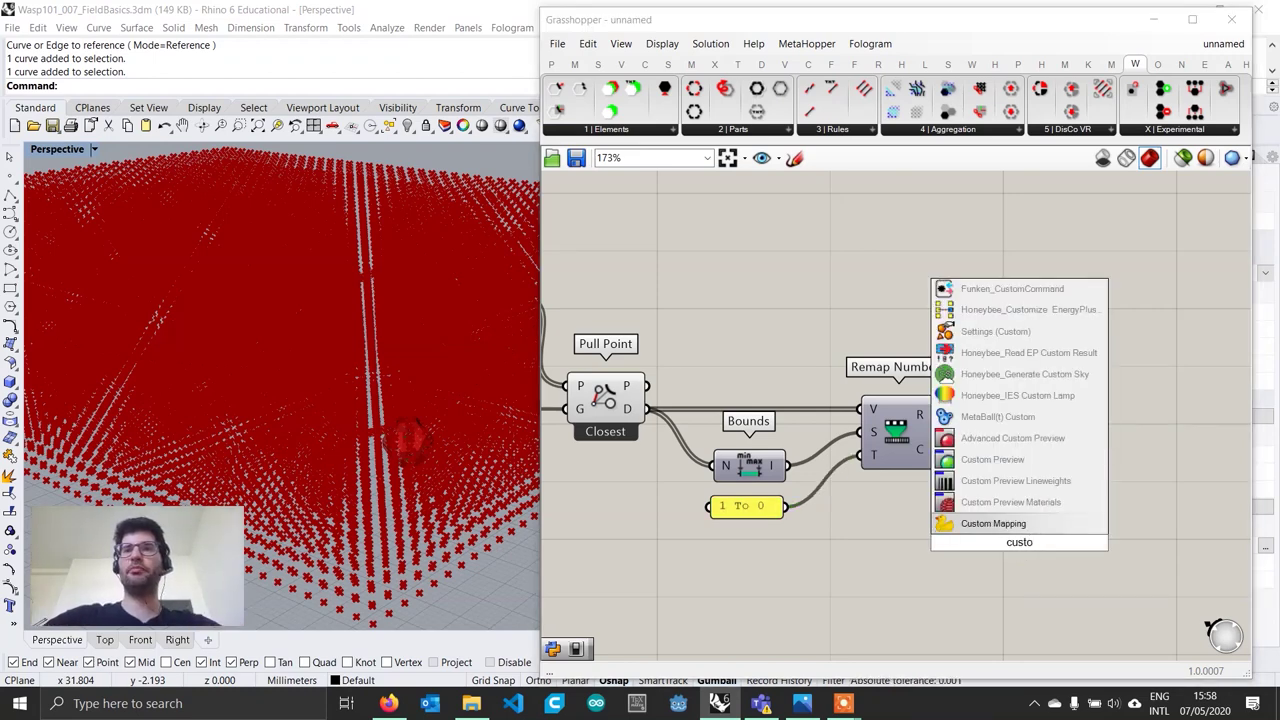
click(1060, 463)
right_drag(1045, 570, 1131, 546)
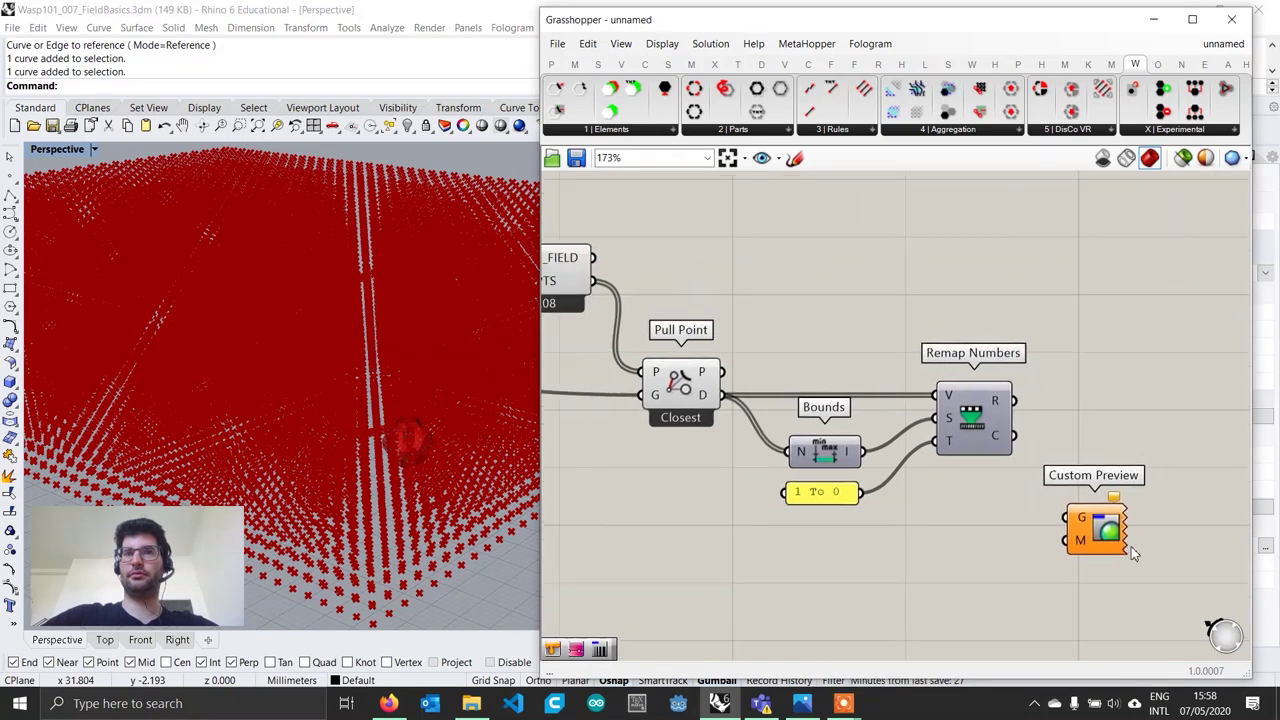
scroll(1110, 545, down, 2)
drag(680, 324, 1078, 522)
right_drag(1115, 545, 1044, 521)
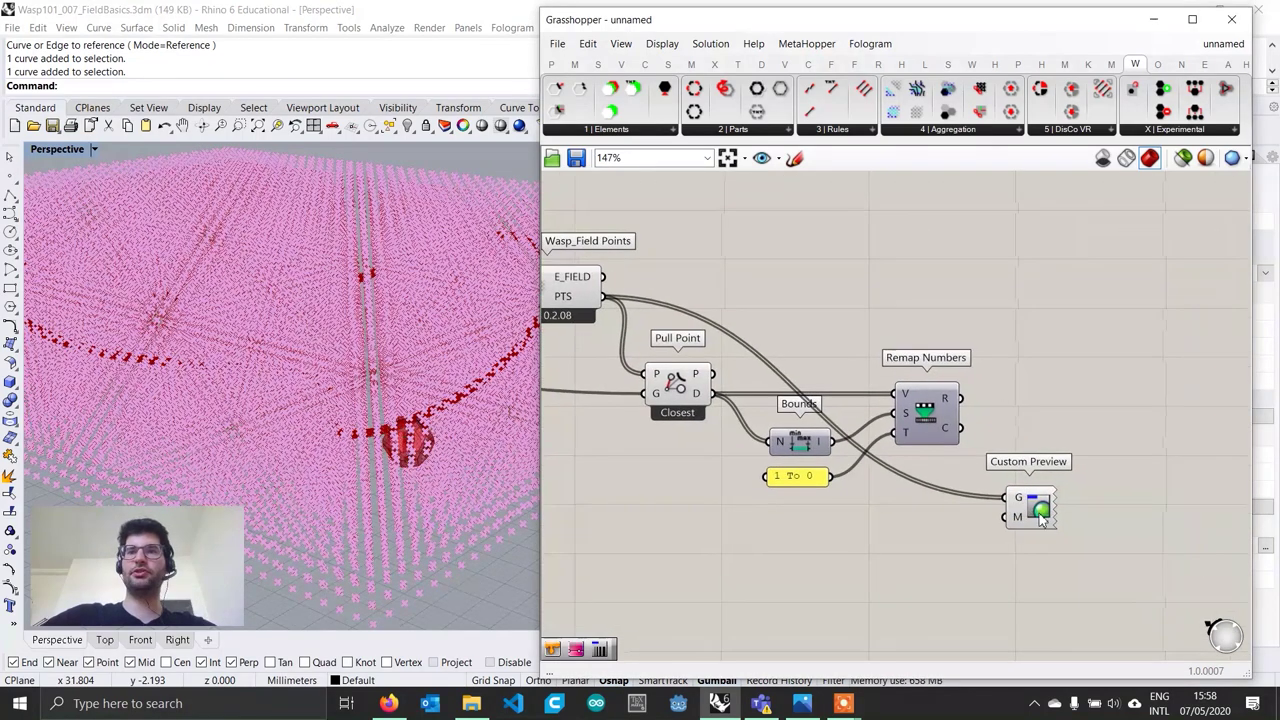
drag(1044, 521, 1177, 516)
click(1000, 537)
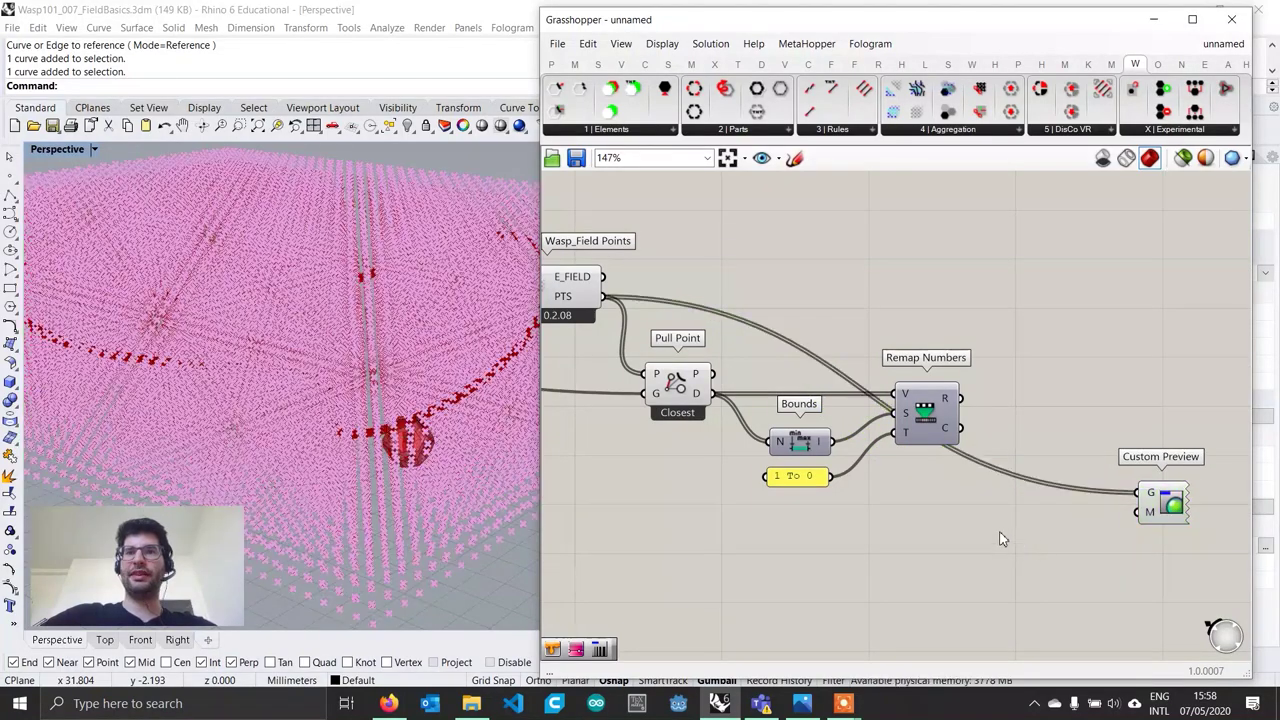
Step: Add a Gradient component, wiring the R output of Remap Numbers to its t input and its output to Custom Preview's M input
double_click(1000, 535)
text(grandi)
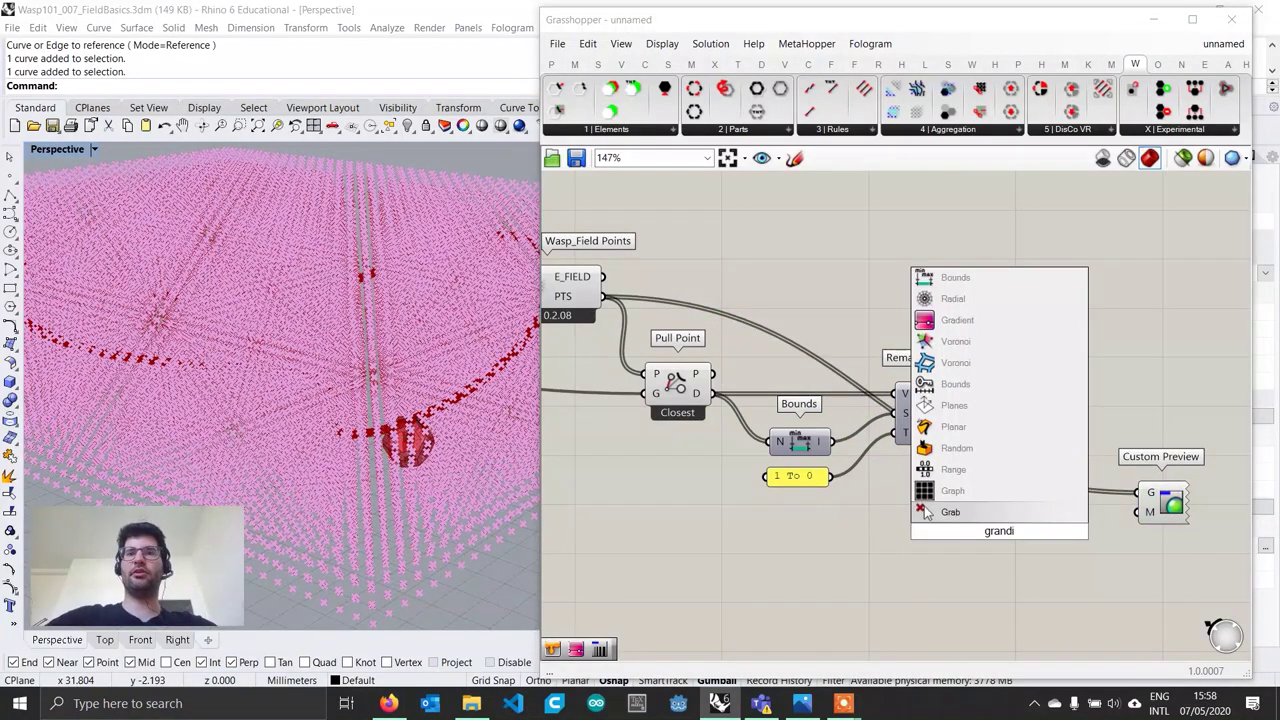
key(BackSpace)
key(BackSpace)
key(BackSpace)
text(die)
key(Up)
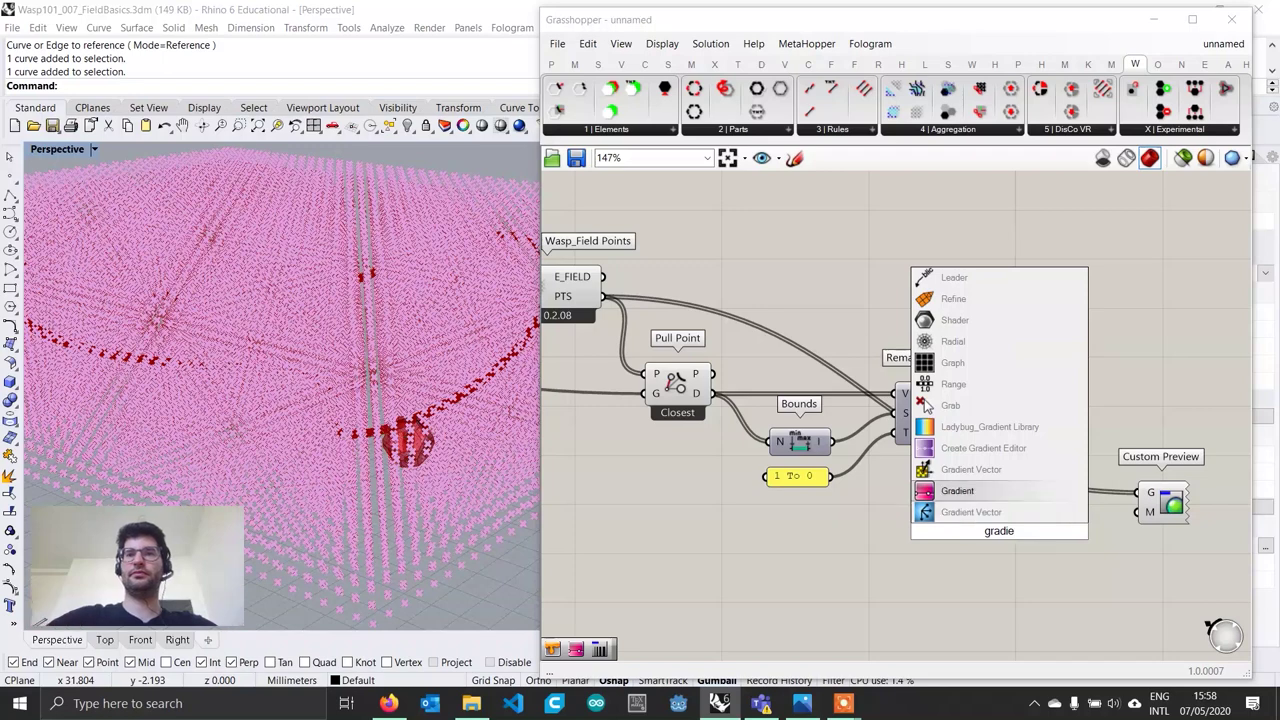
key(Return)
drag(1118, 532, 1057, 537)
drag(960, 398, 990, 557)
drag(1088, 538, 1135, 514)
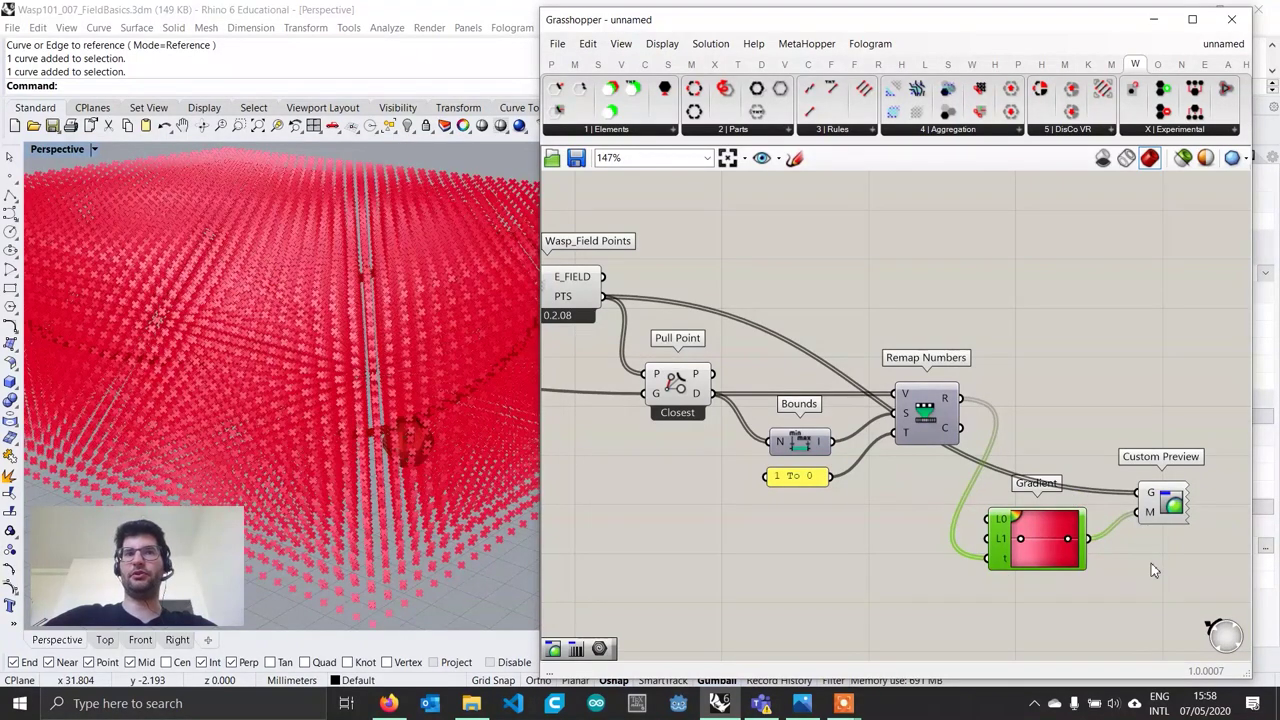
Step: Apply the green-yellow-red preset to the Gradient component
click(1151, 563)
right_click(1047, 541)
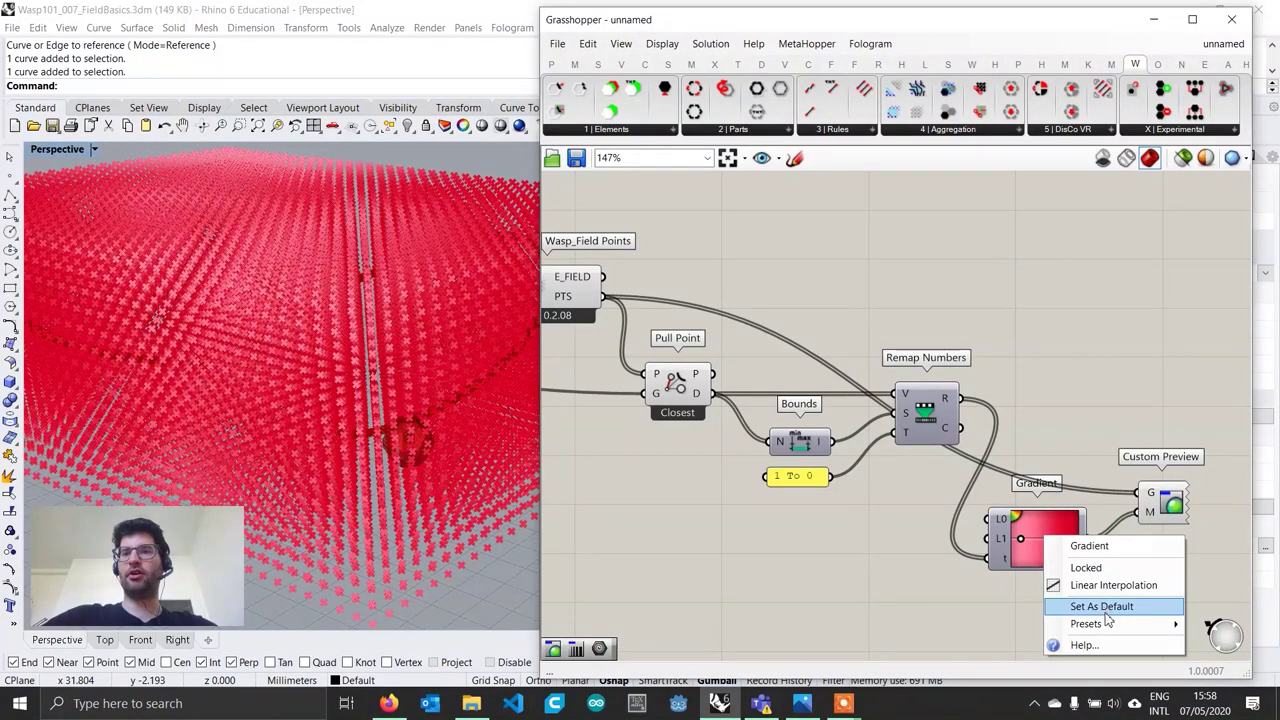
mouse_move(1095, 623)
click(981, 598)
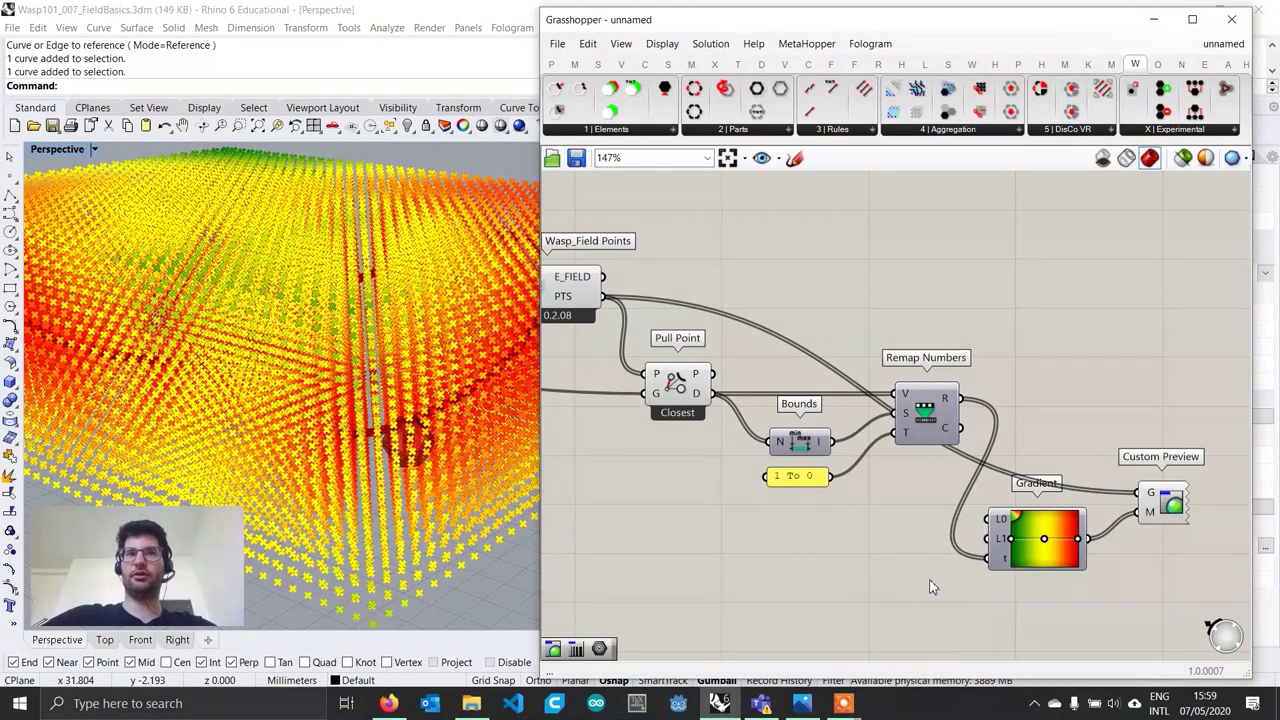
Step: Examine the gradient-coloured field points around the curve from several angles and distances
right_drag(420, 440, 432, 366)
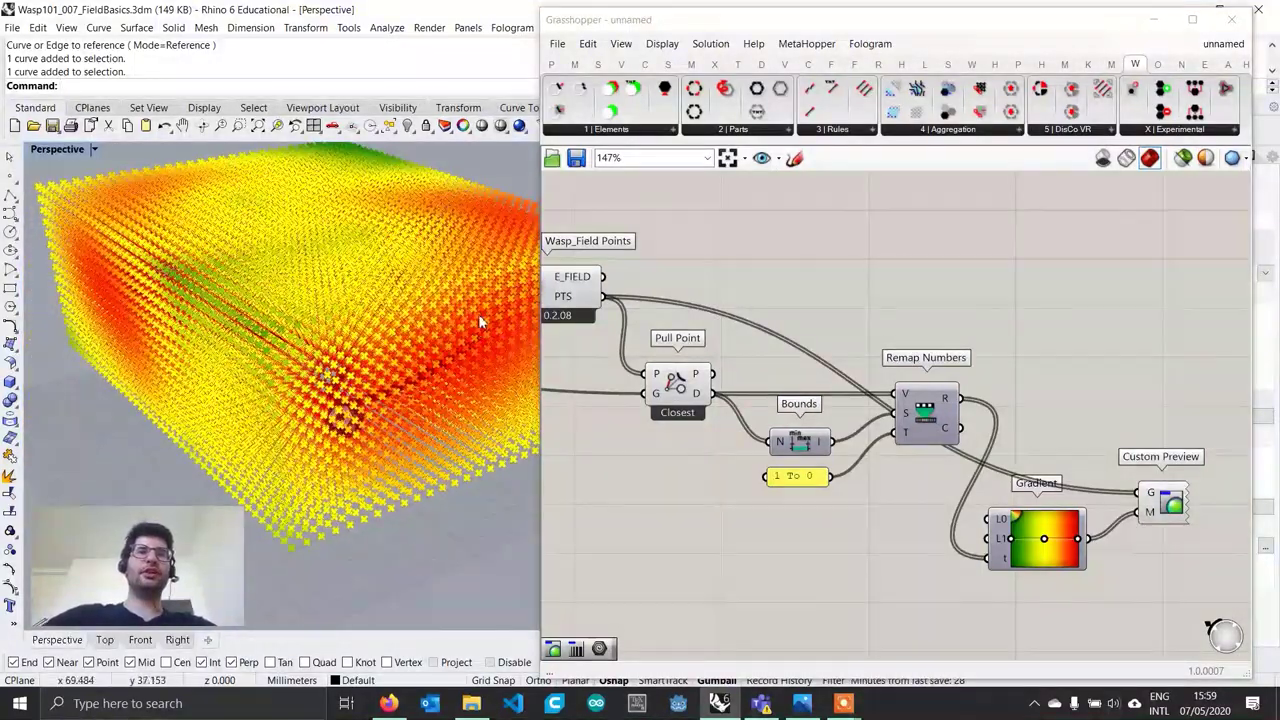
right_drag(130, 304, 164, 362)
scroll(205, 356, up, 2)
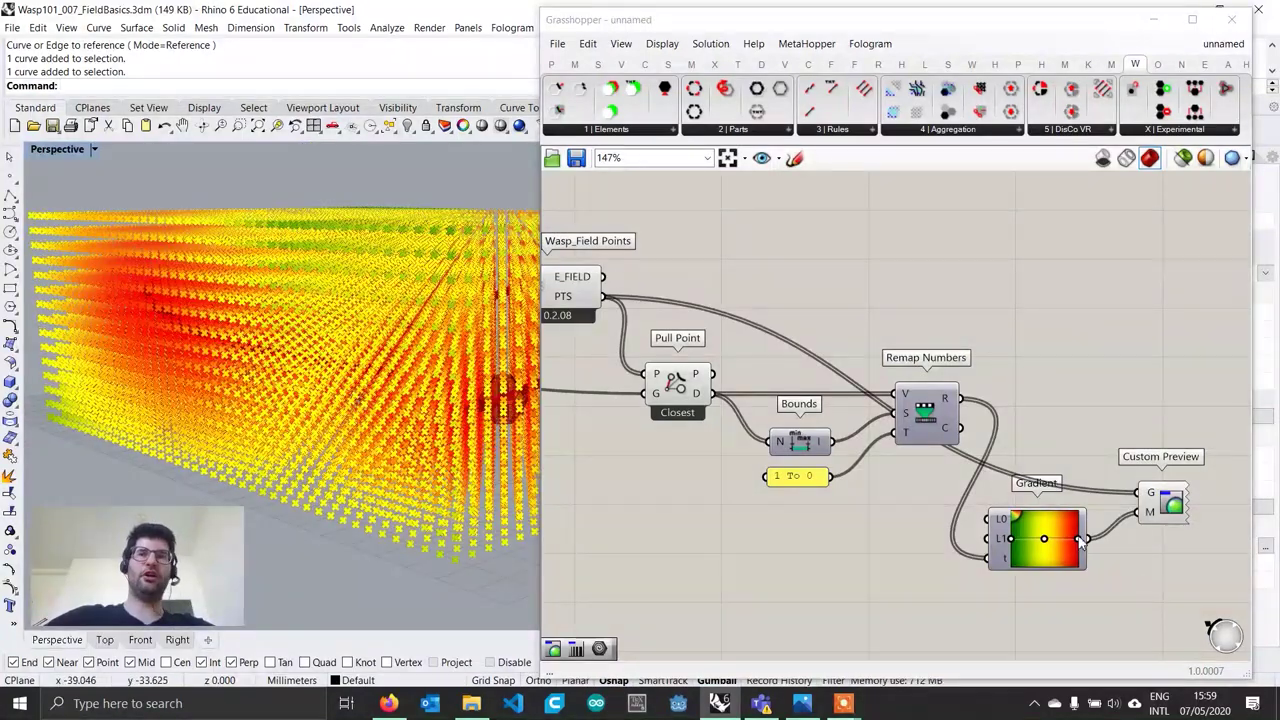
right_drag(236, 429, 351, 441)
scroll(351, 441, down, 3)
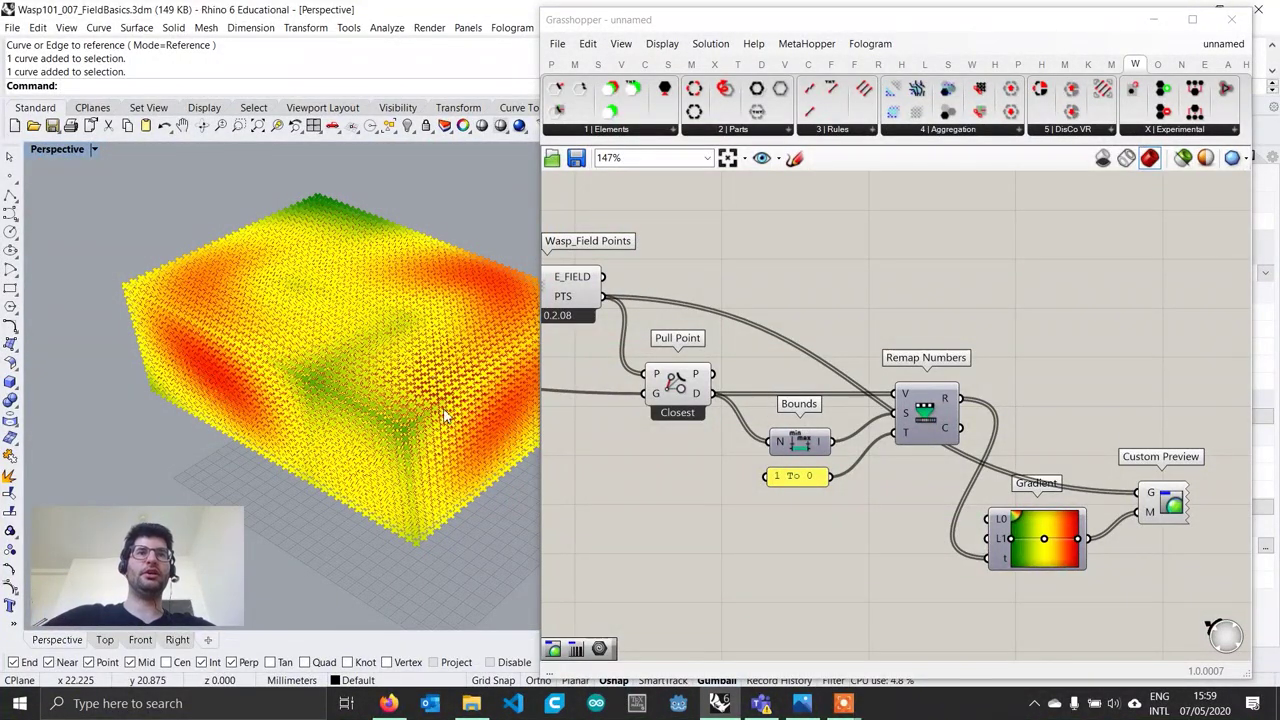
right_drag(445, 415, 420, 371)
scroll(443, 425, up, 6)
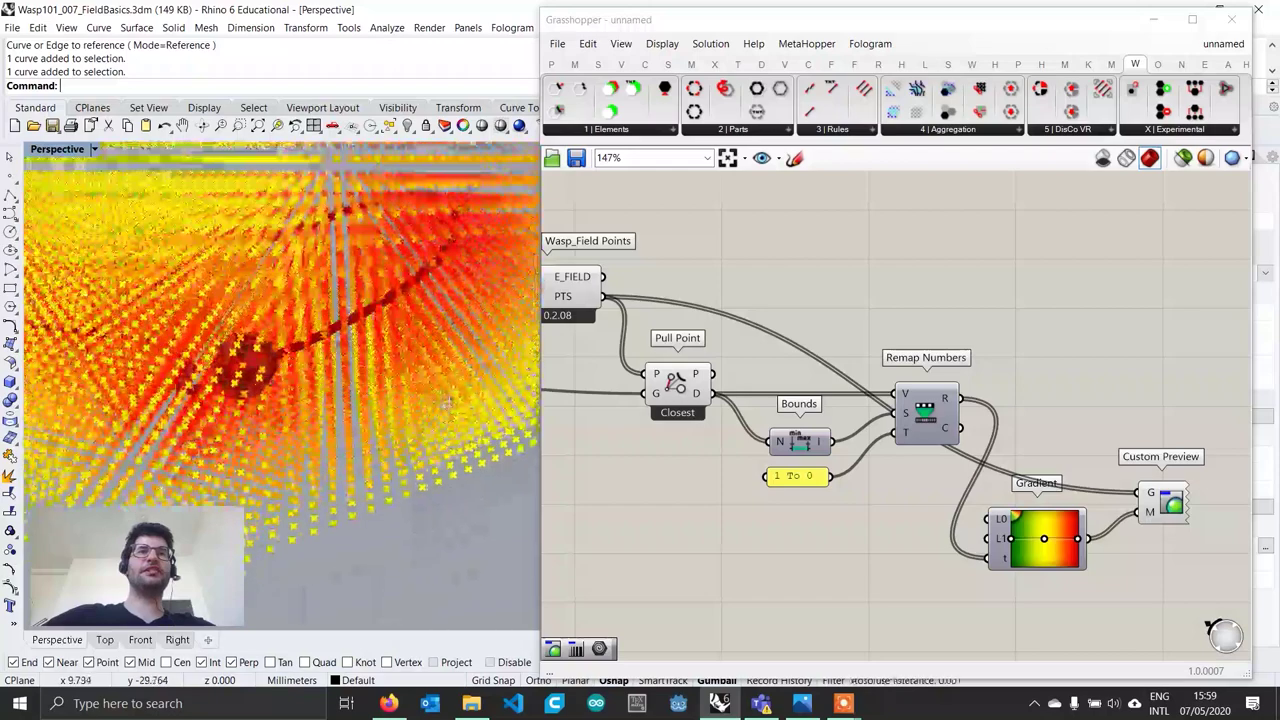
scroll(445, 403, down, 6)
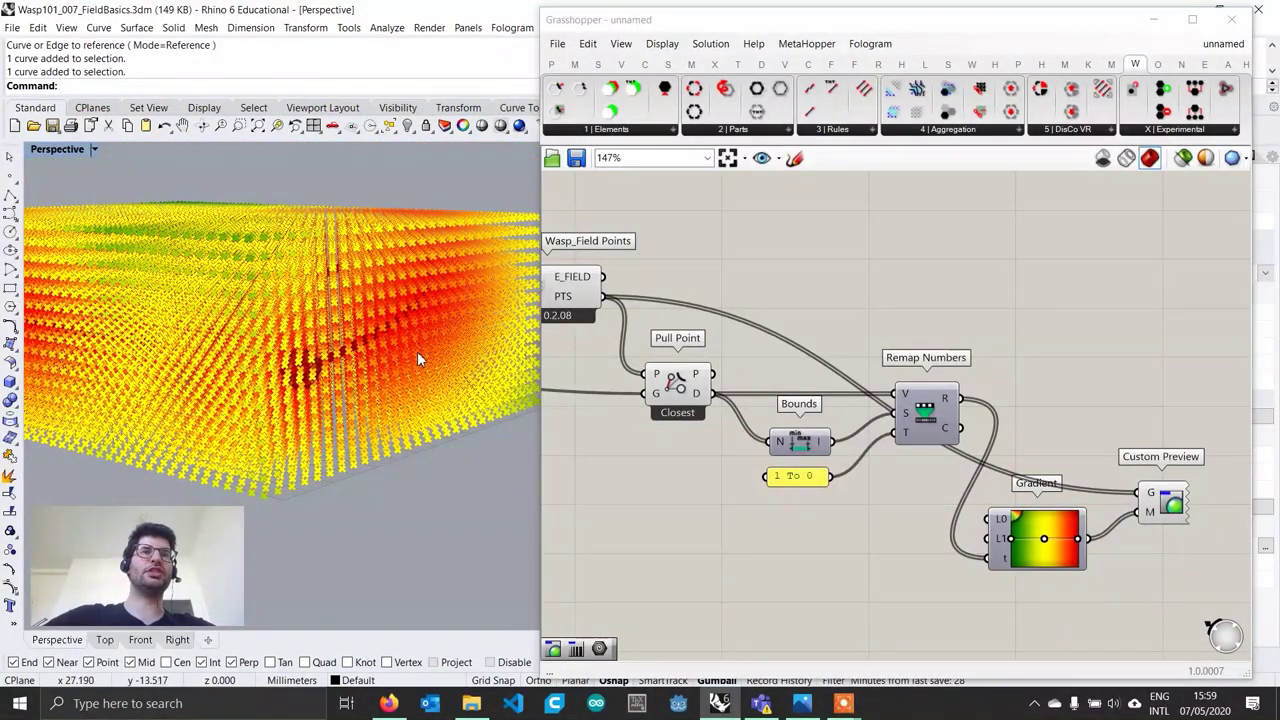
right_drag(893, 503, 812, 497)
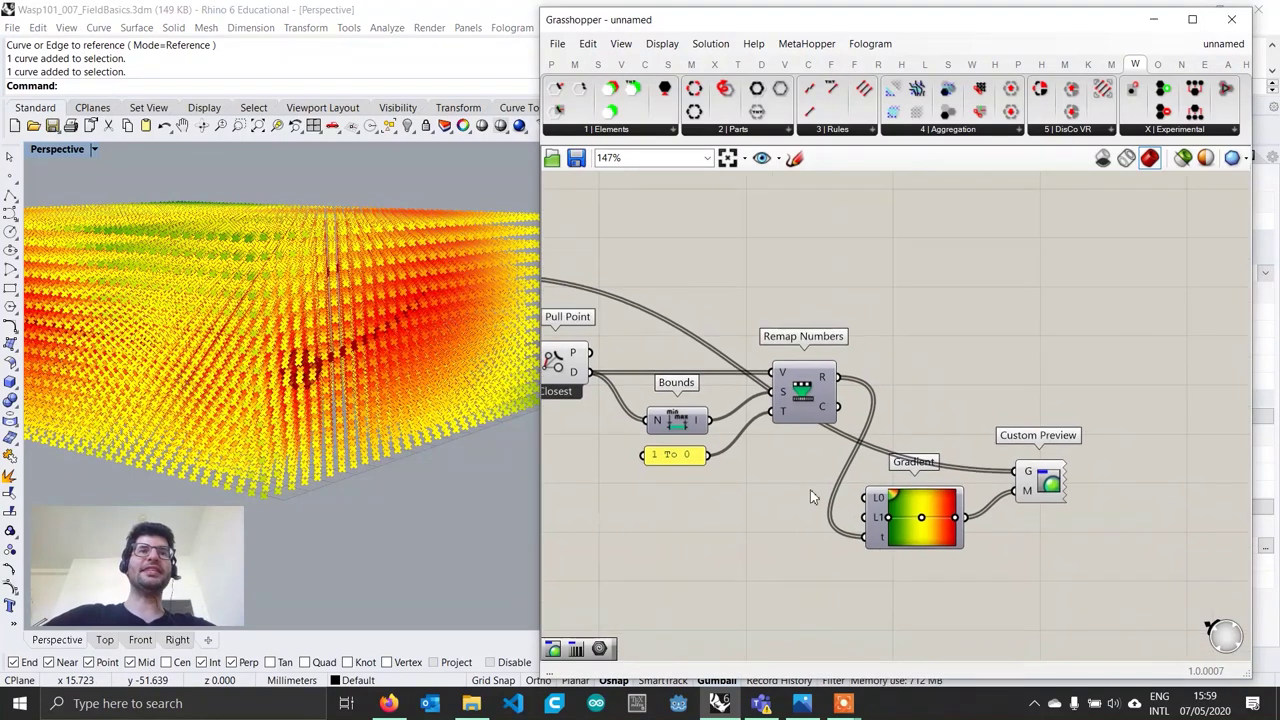
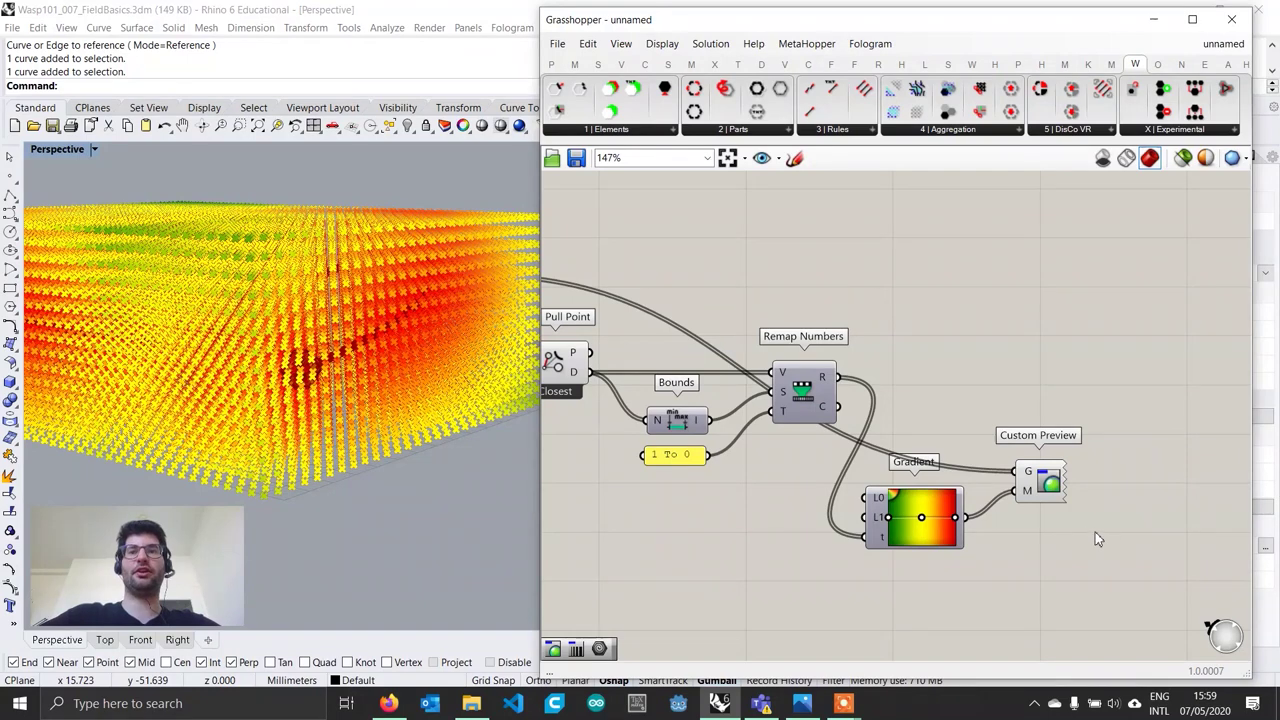
Step: Move the Gradient and Custom Preview components farther from Remap Numbers to make room between them
right_drag(1095, 539, 1057, 508)
click(1017, 477)
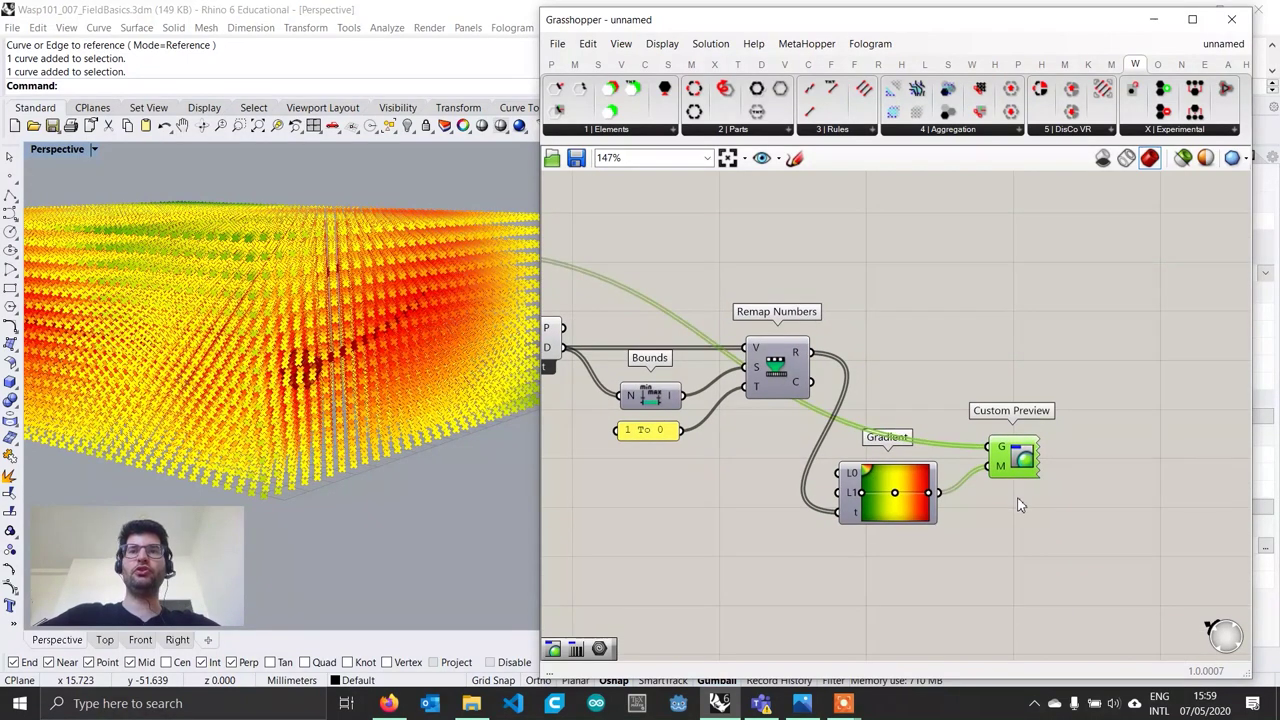
drag(1108, 572, 826, 464)
drag(872, 512, 1025, 535)
Step: Add a Graph Mapper between Remap Numbers and Gradient, fed by the R output of Remap Numbers
double_click(901, 374)
text(graph mappe)
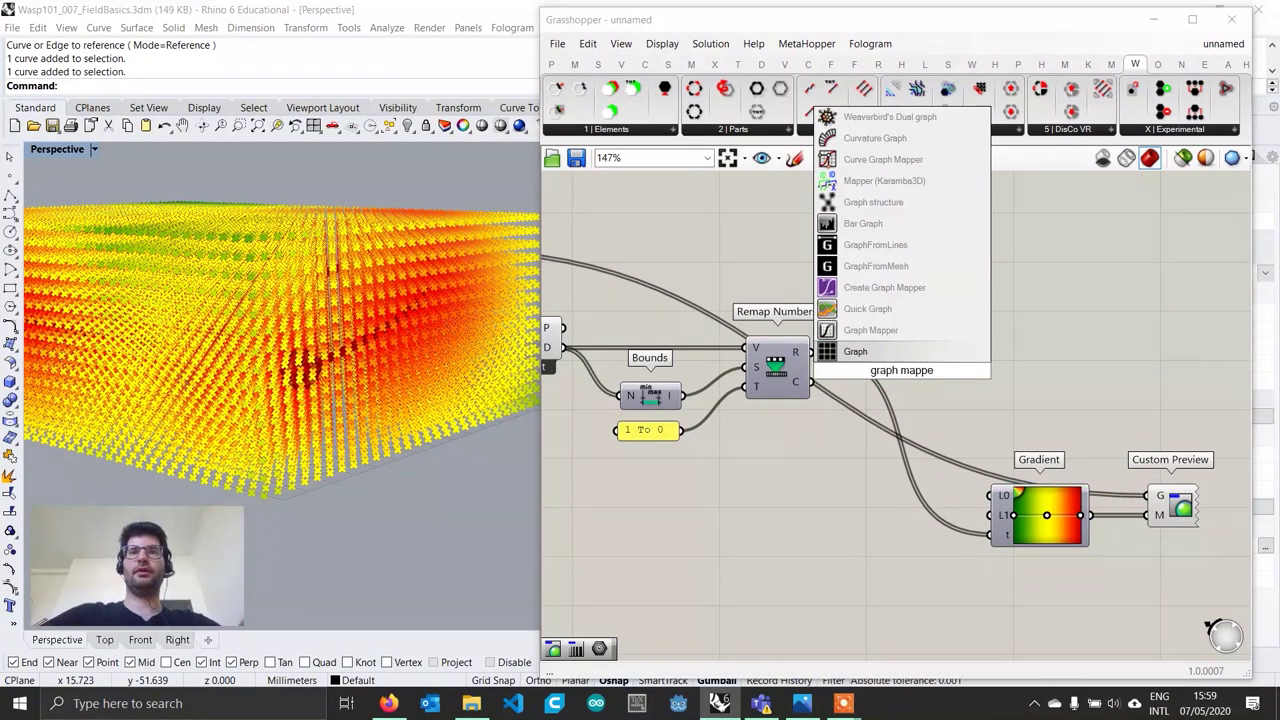
key(Up)
key(Return)
drag(915, 391, 934, 391)
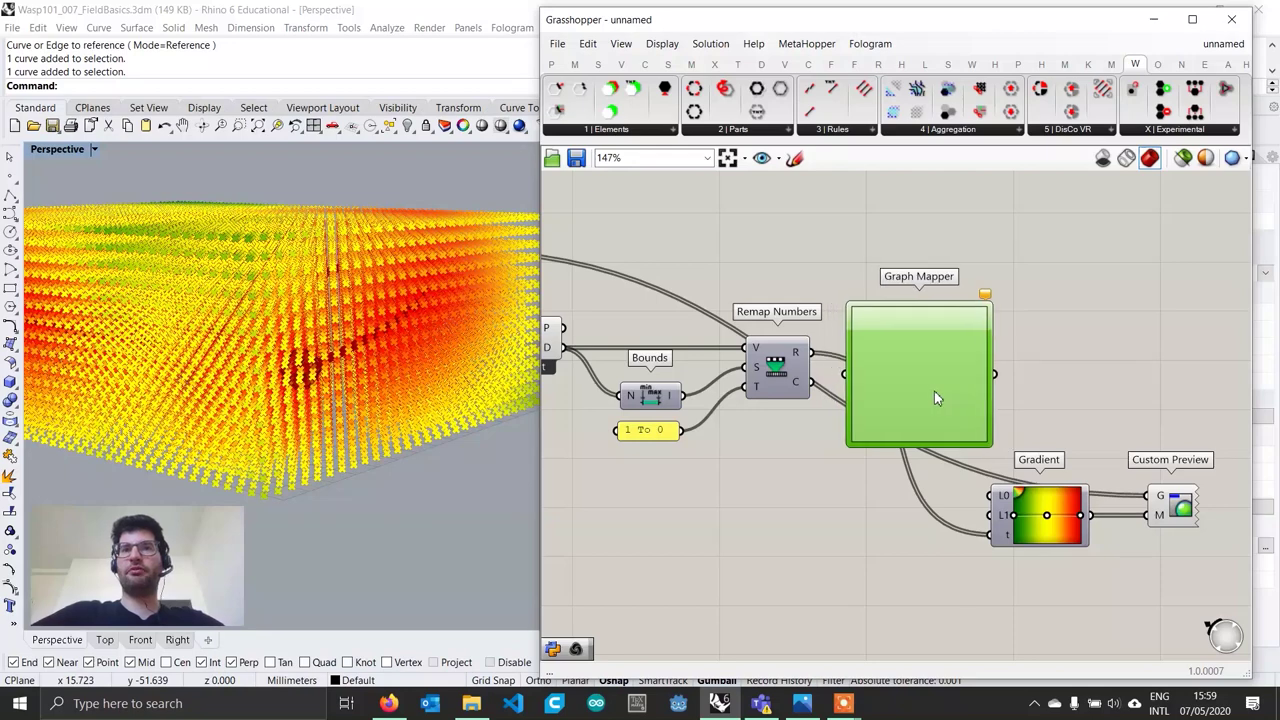
Step: Set the Graph Mapper's graph type to Bezier and wire its output to Gradient's t input in place of the direct R connection
right_click(934, 380)
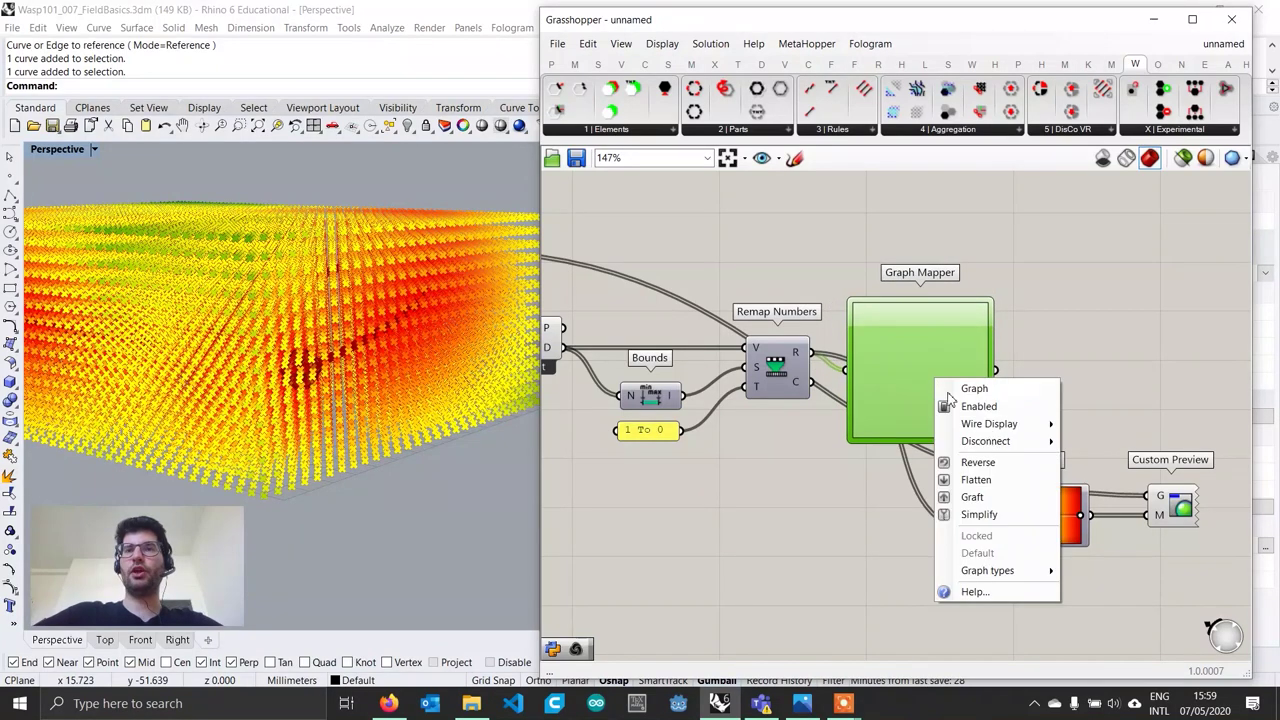
mouse_move(1023, 572)
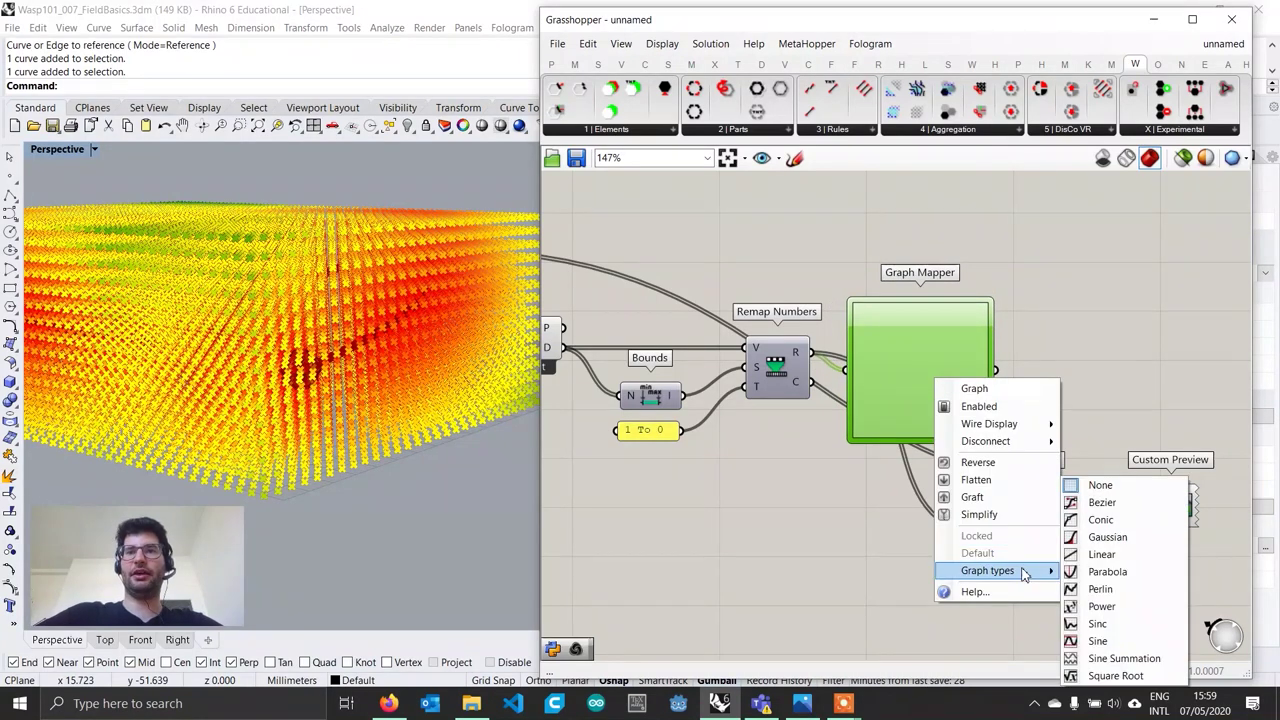
click(1102, 502)
click(1050, 403)
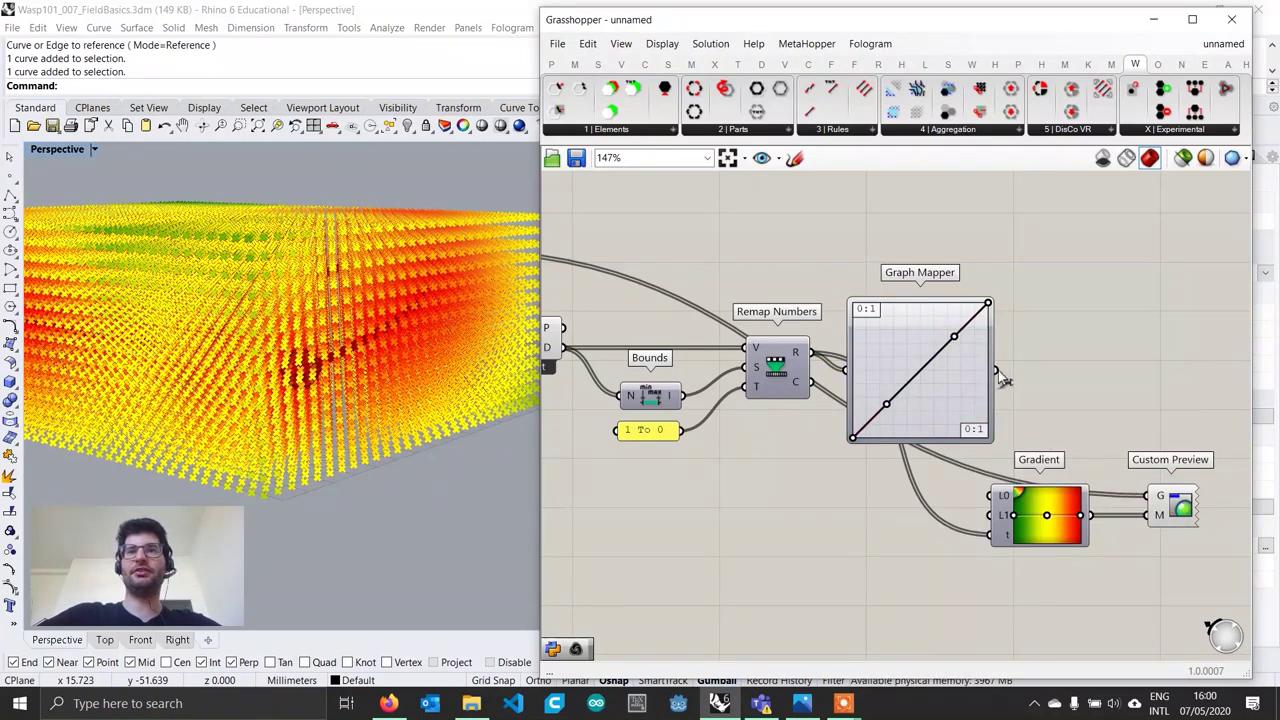
drag(1013, 378, 1002, 539)
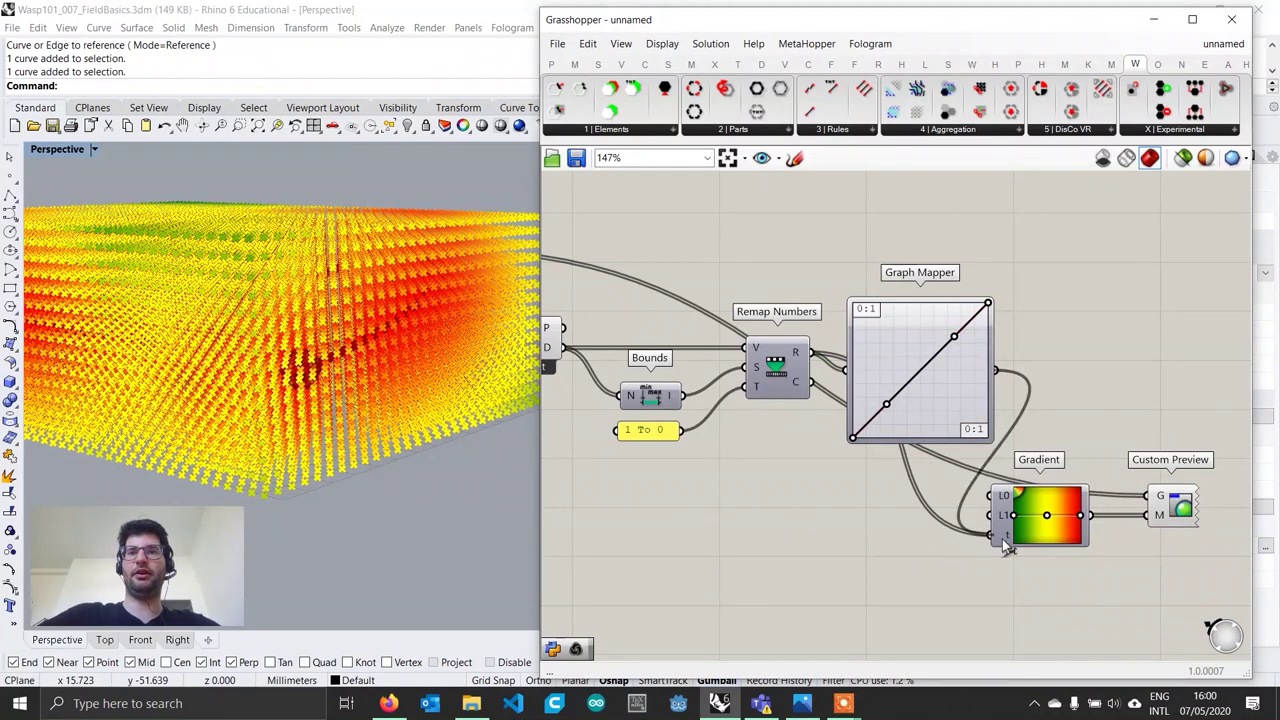
click(1183, 511)
click(1180, 410)
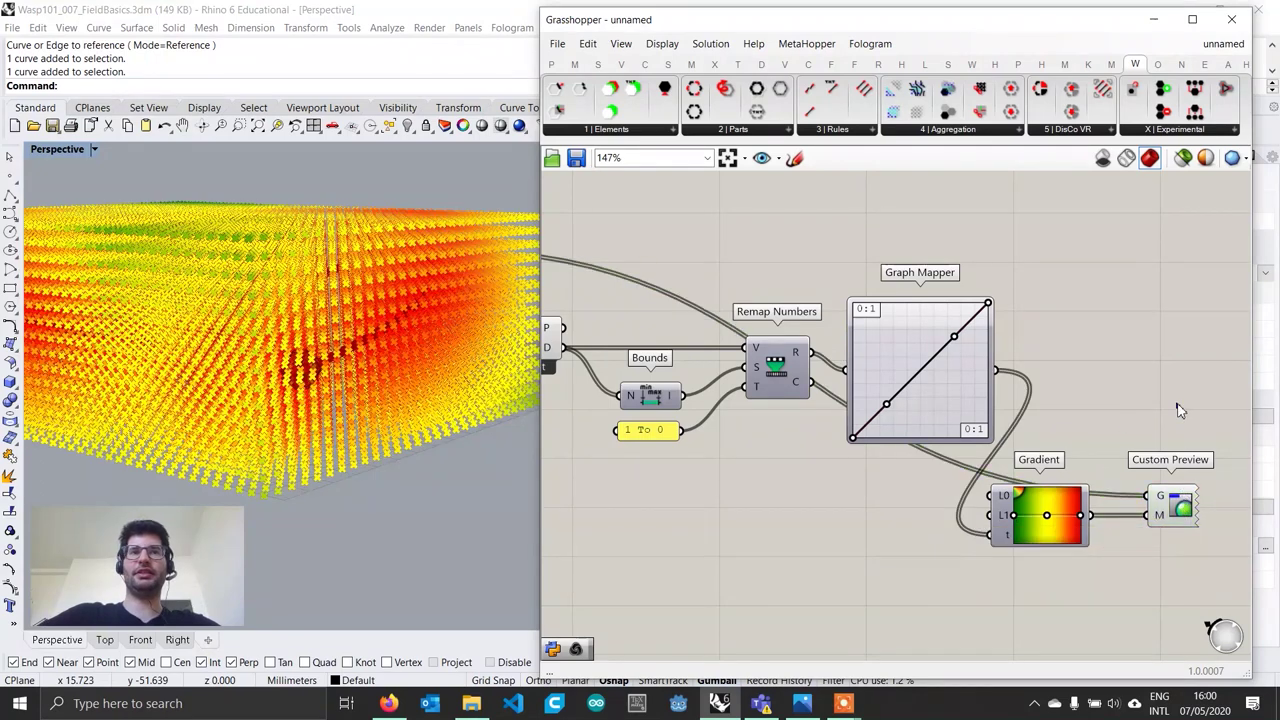
Step: Bend the Graph Mapper's Bezier curve below the diagonal by moving its lower handle along the horizontal axis toward the high end
scroll(933, 395, up, 1)
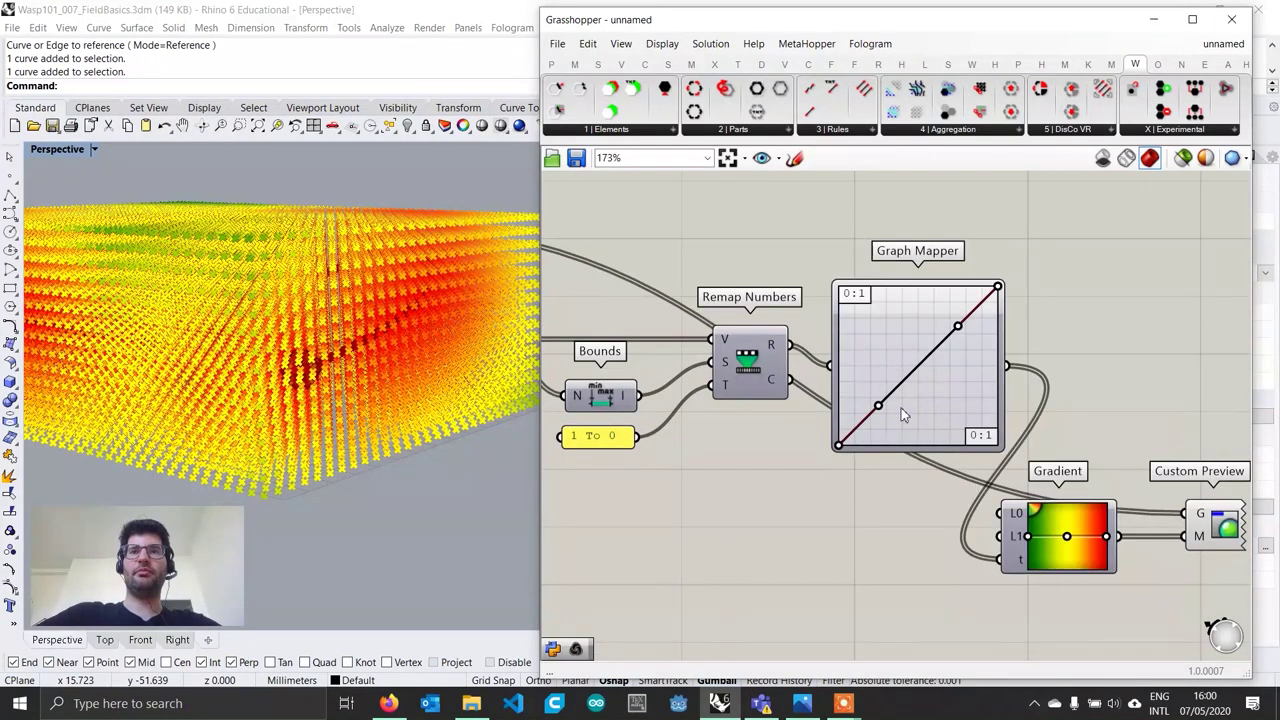
drag(880, 408, 945, 433)
drag(957, 326, 953, 325)
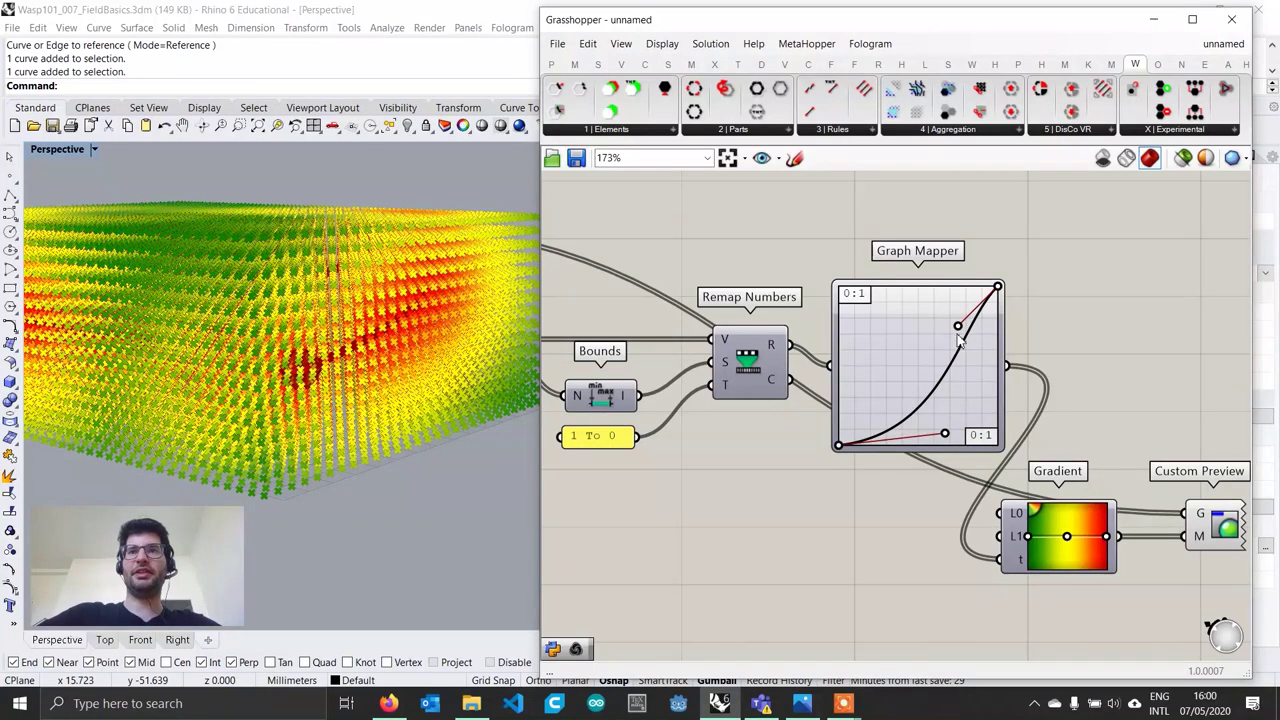
Step: Lower the Graph Mapper's upper Bezier handle near the high end to steepen the falloff, and inspect the recoloured field points around the curve
drag(978, 371, 979, 382)
right_drag(431, 394, 459, 318)
scroll(417, 337, up, 7)
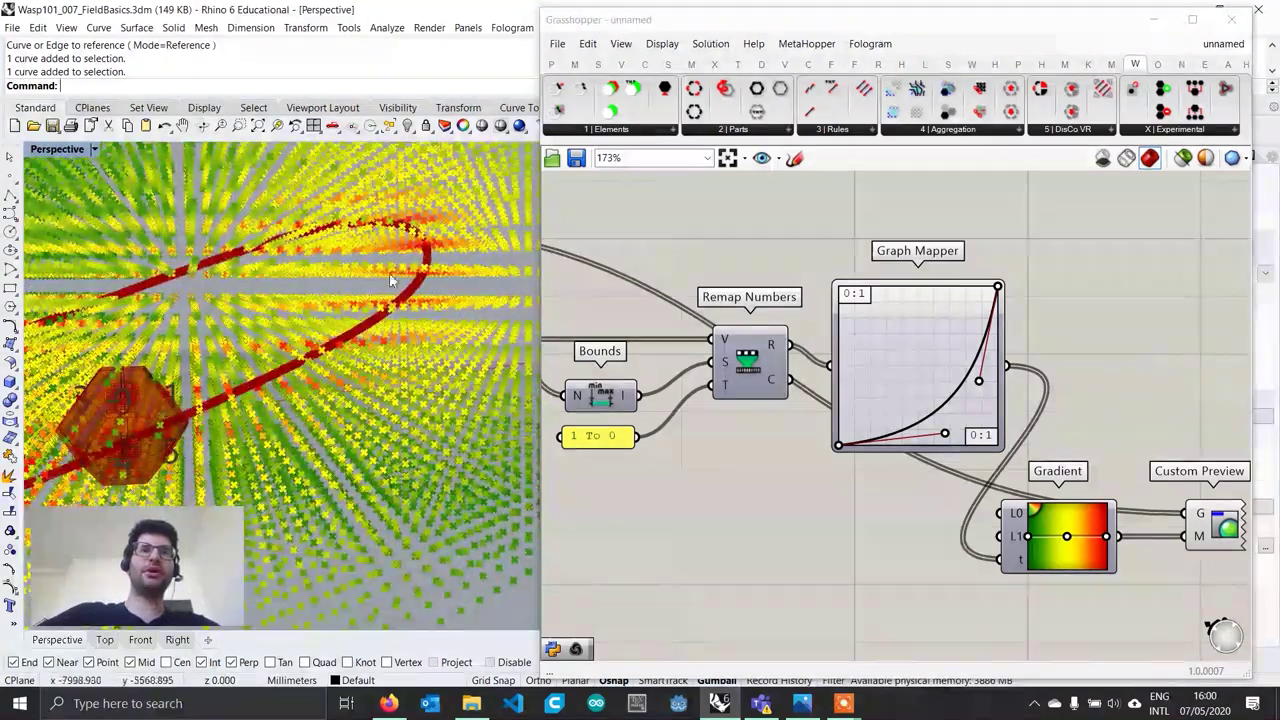
scroll(379, 216, down, 3)
scroll(380, 216, down, 10)
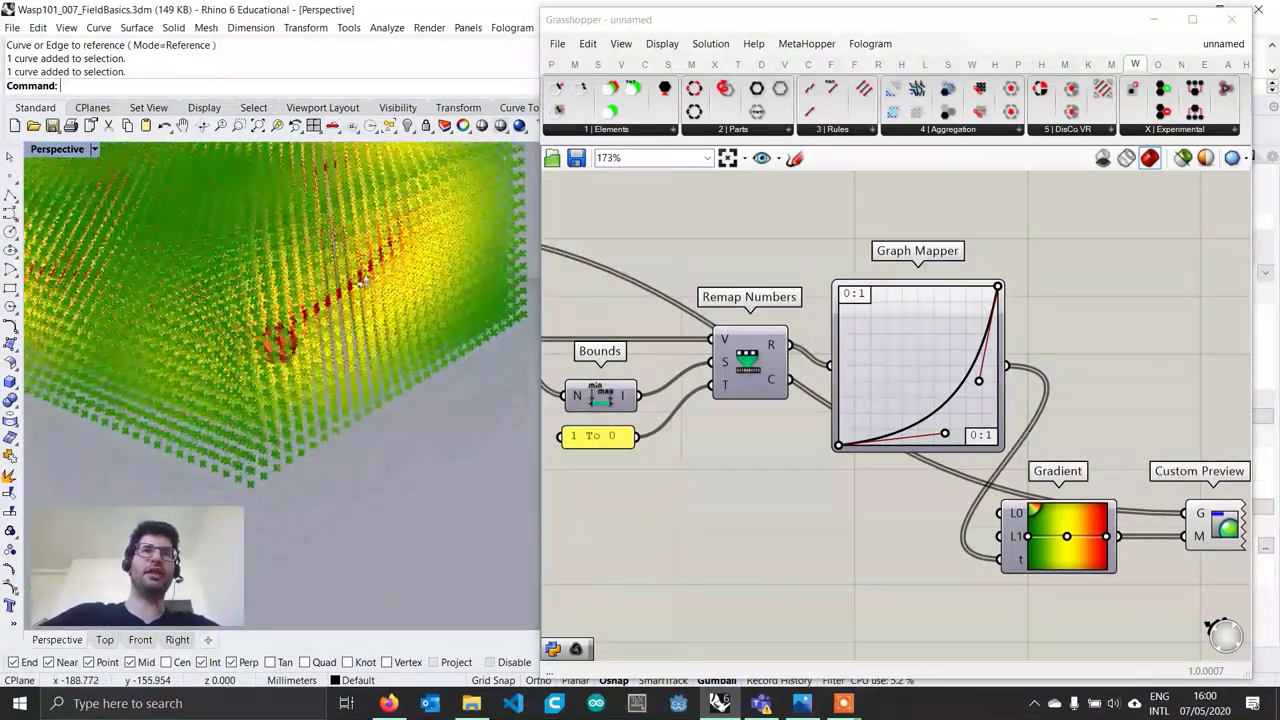
scroll(370, 287, up, 10)
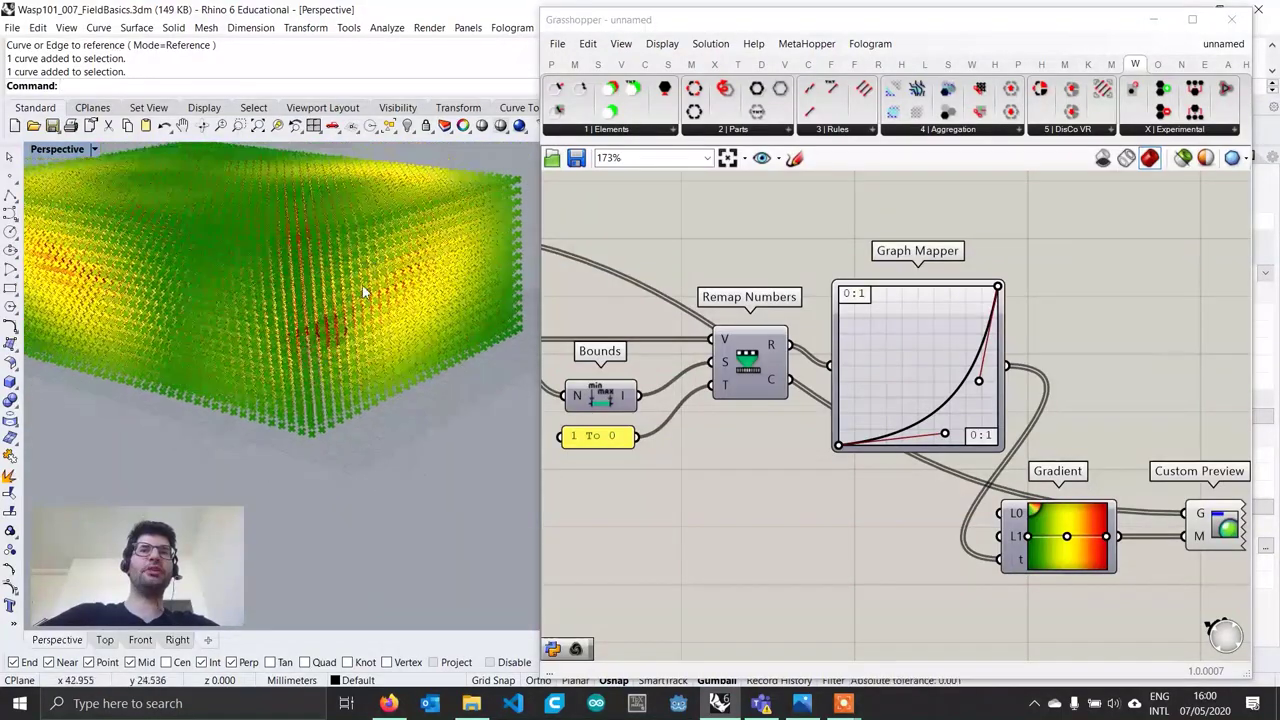
scroll(372, 316, down, 6)
scroll(368, 312, up, 2)
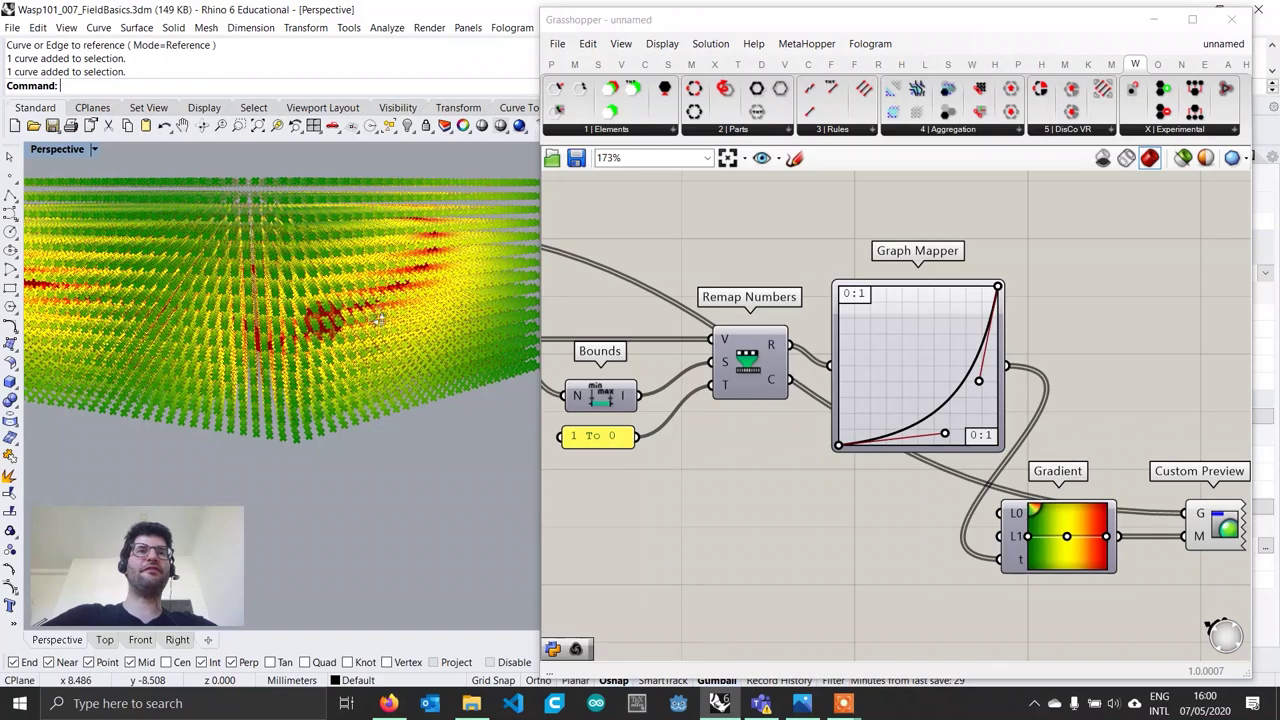
right_drag(380, 318, 392, 216)
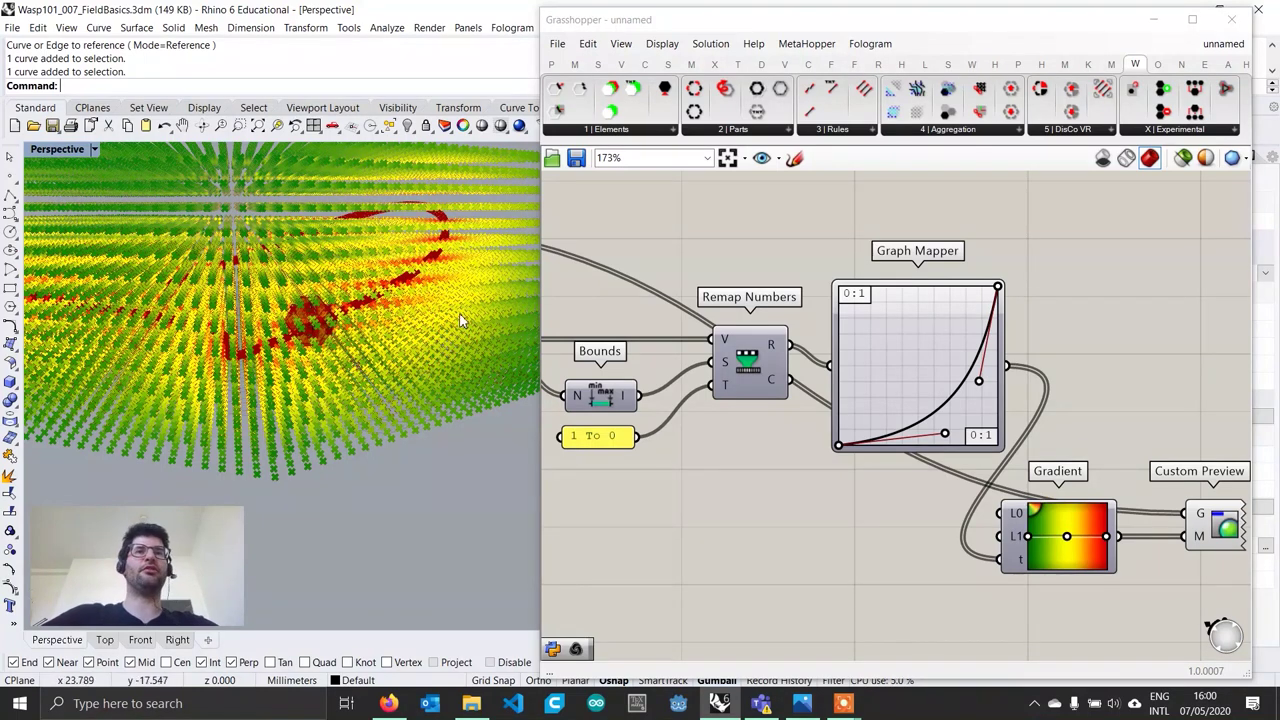
Step: Nudge the Graph Mapper slightly upward to line it up with Remap Numbers
scroll(1071, 402, down, 5)
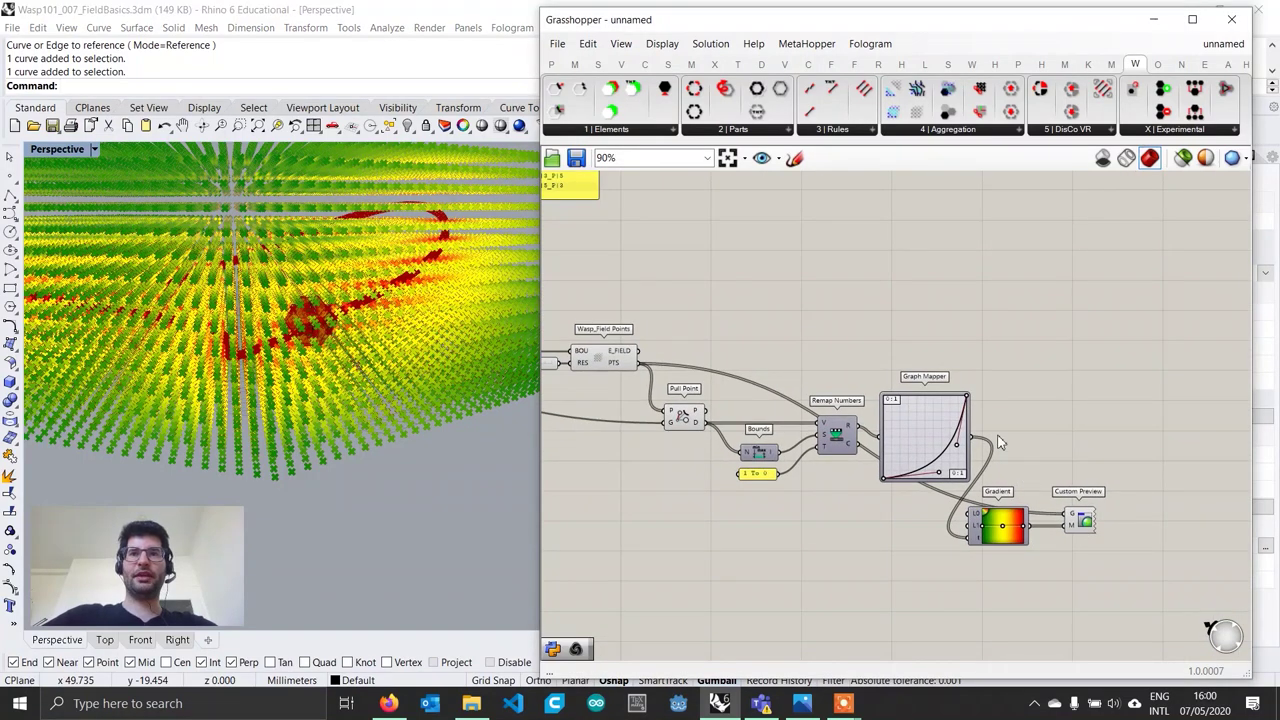
scroll(955, 448, up, 1)
click(915, 443)
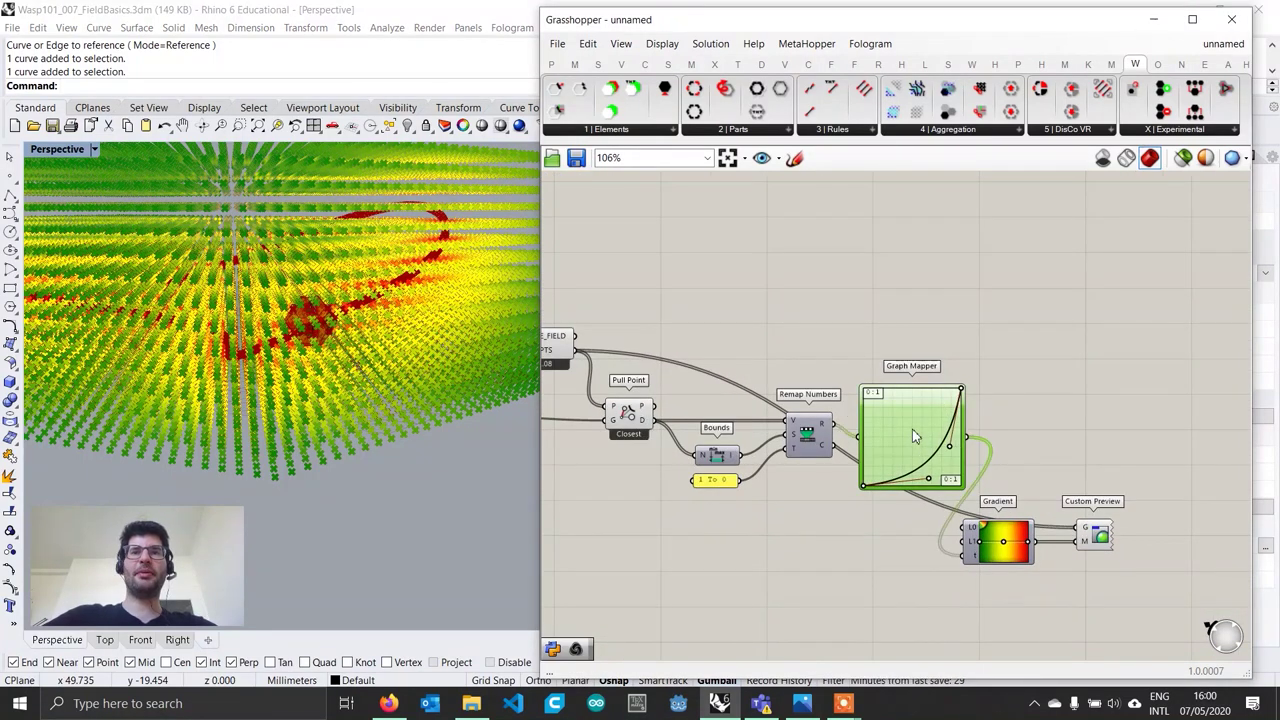
drag(915, 443, 910, 430)
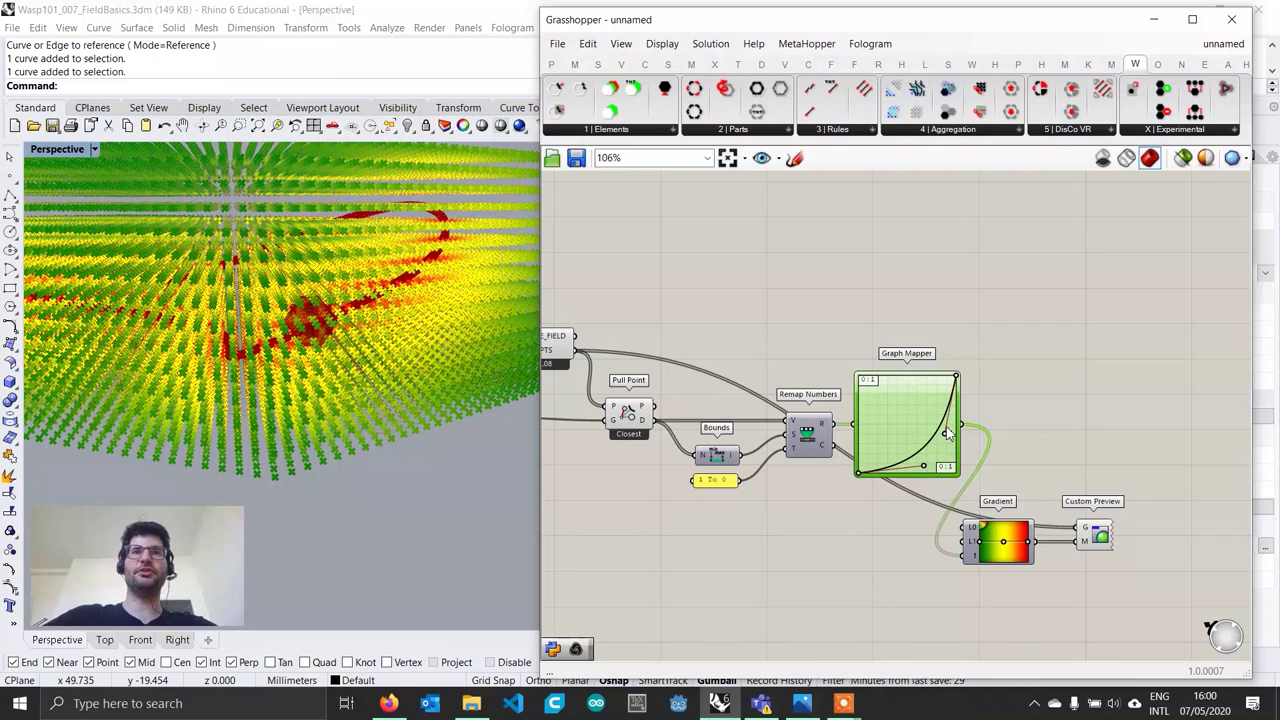
Step: Add a Wasp_Field component beyond the Graph Mapper and wire the E_FIELD output of Wasp_Field Points to its E_FIELD input
click(954, 131)
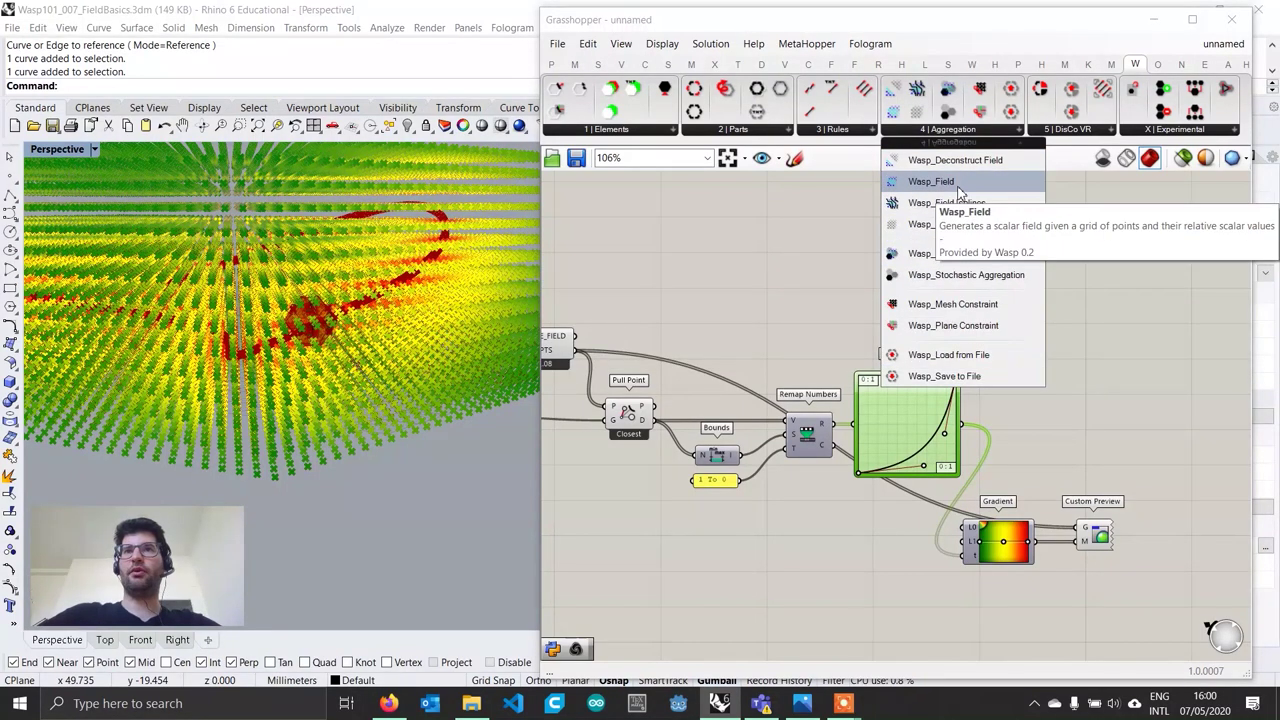
drag(957, 187, 1050, 343)
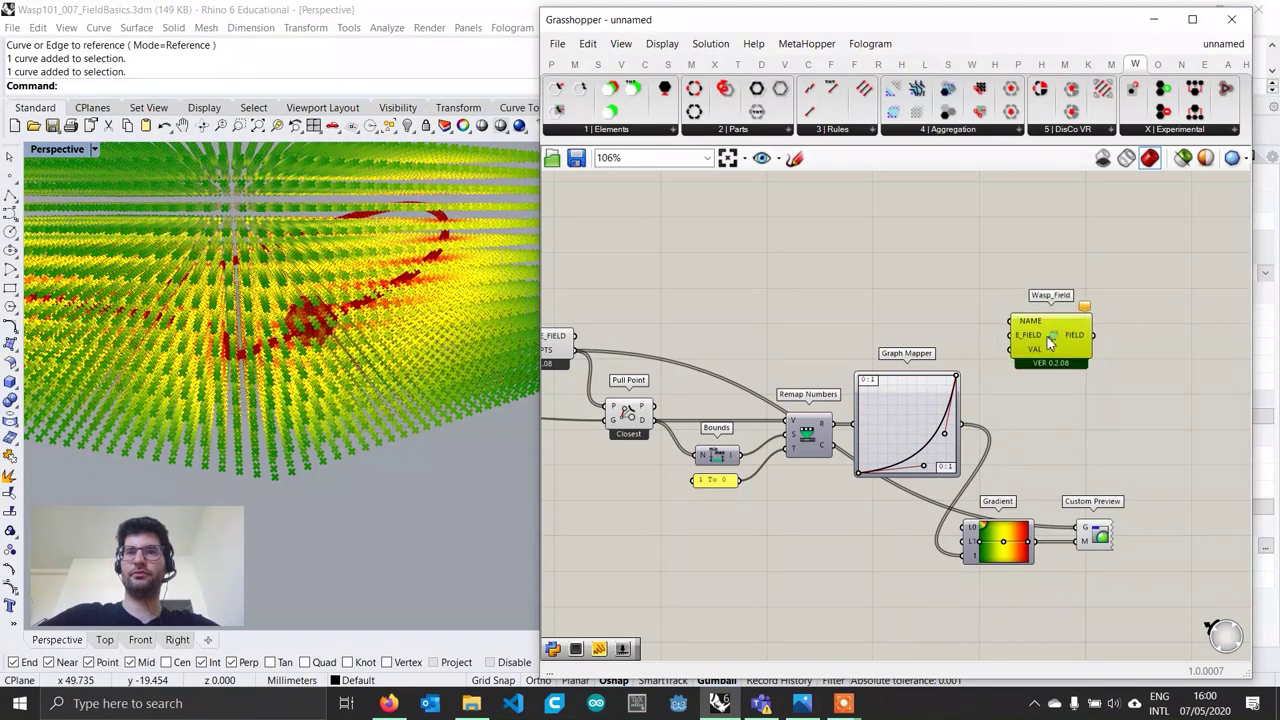
drag(575, 336, 776, 296)
right_drag(689, 307, 722, 330)
drag(647, 329, 1082, 328)
scroll(1080, 335, up, 2)
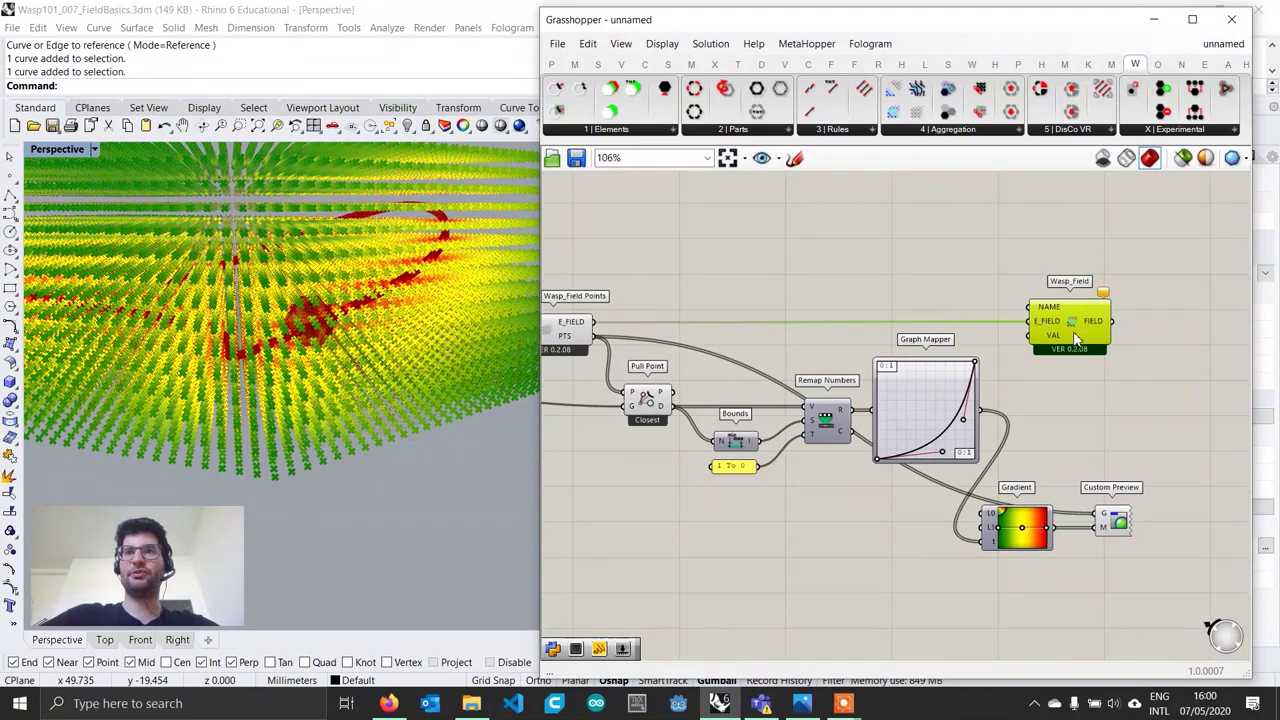
drag(1087, 328, 1106, 325)
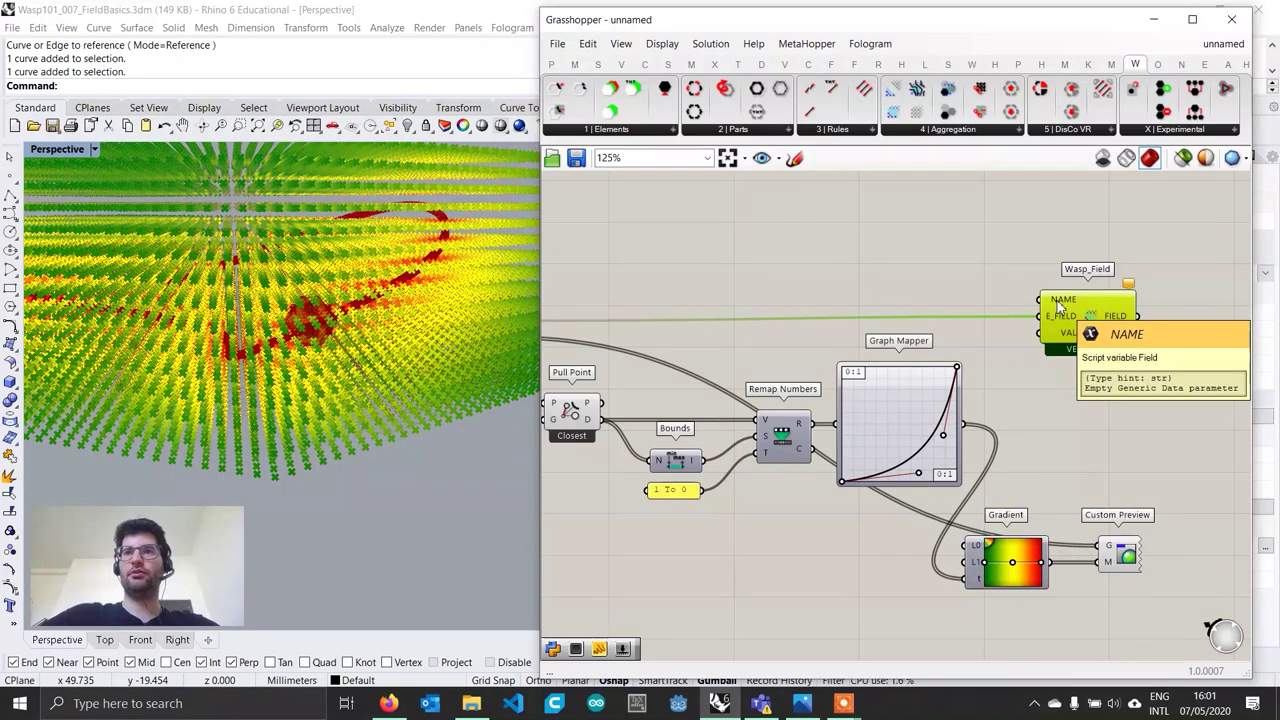
Step: Feed Wasp_Field's NAME input from a new panel containing myField, and its VAL input from the Graph Mapper's output
double_click(974, 288)
text("myField)
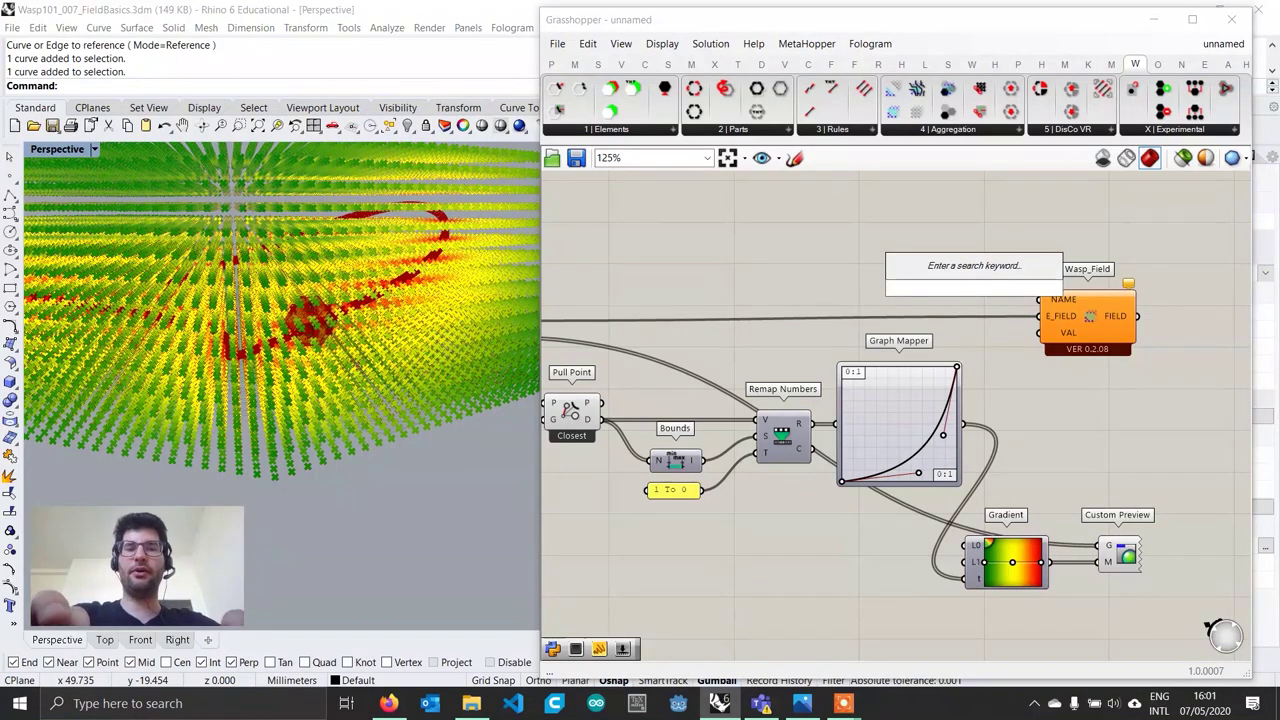
key(Return)
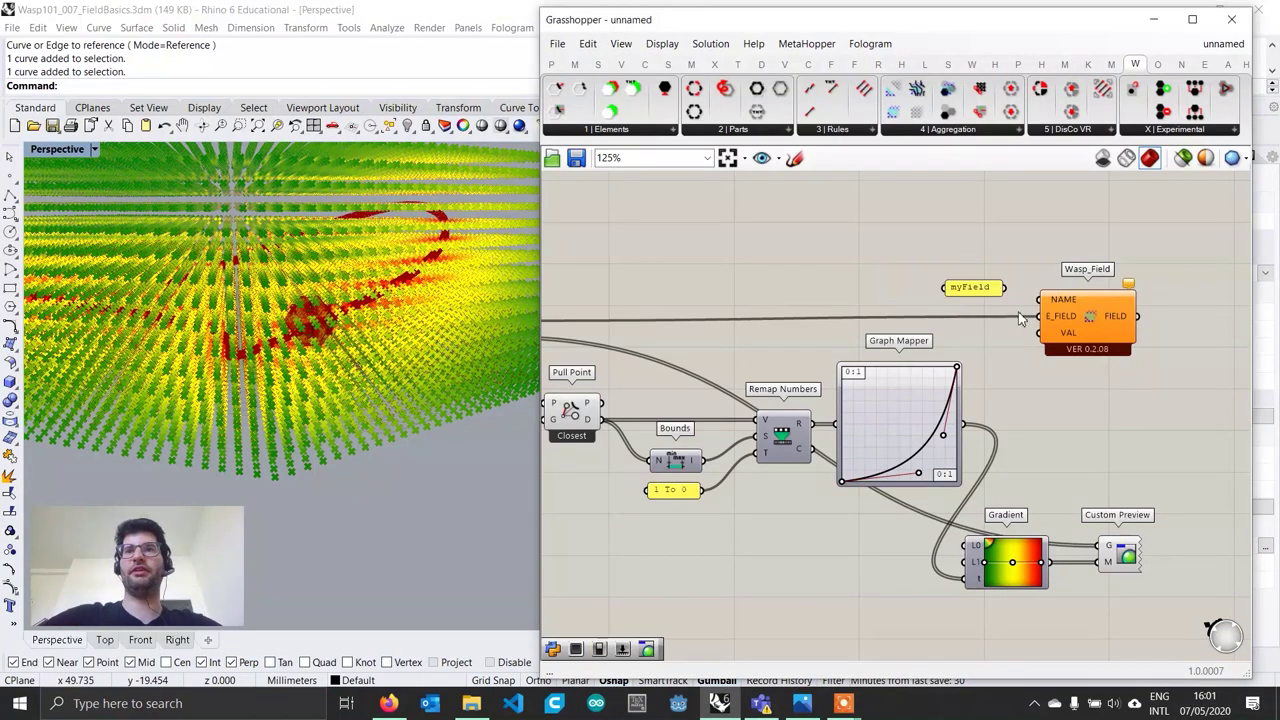
drag(1038, 300, 1006, 288)
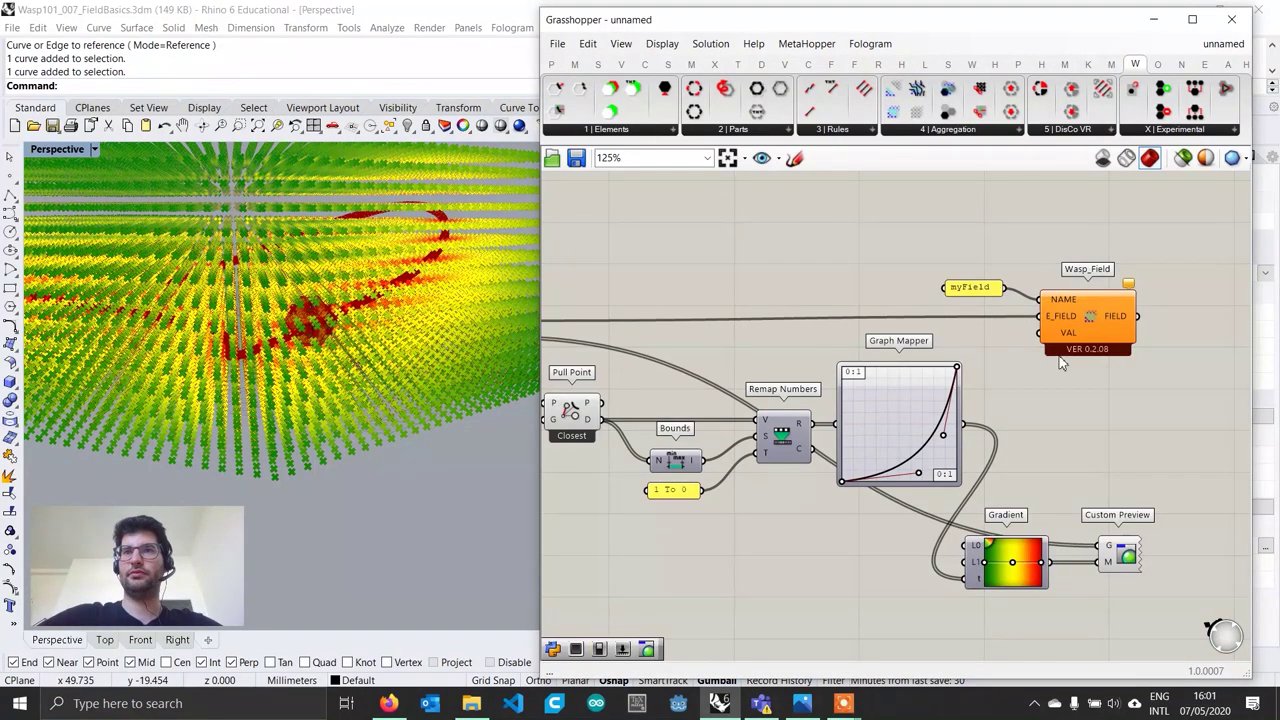
drag(964, 424, 1040, 333)
mouse_move(1121, 315)
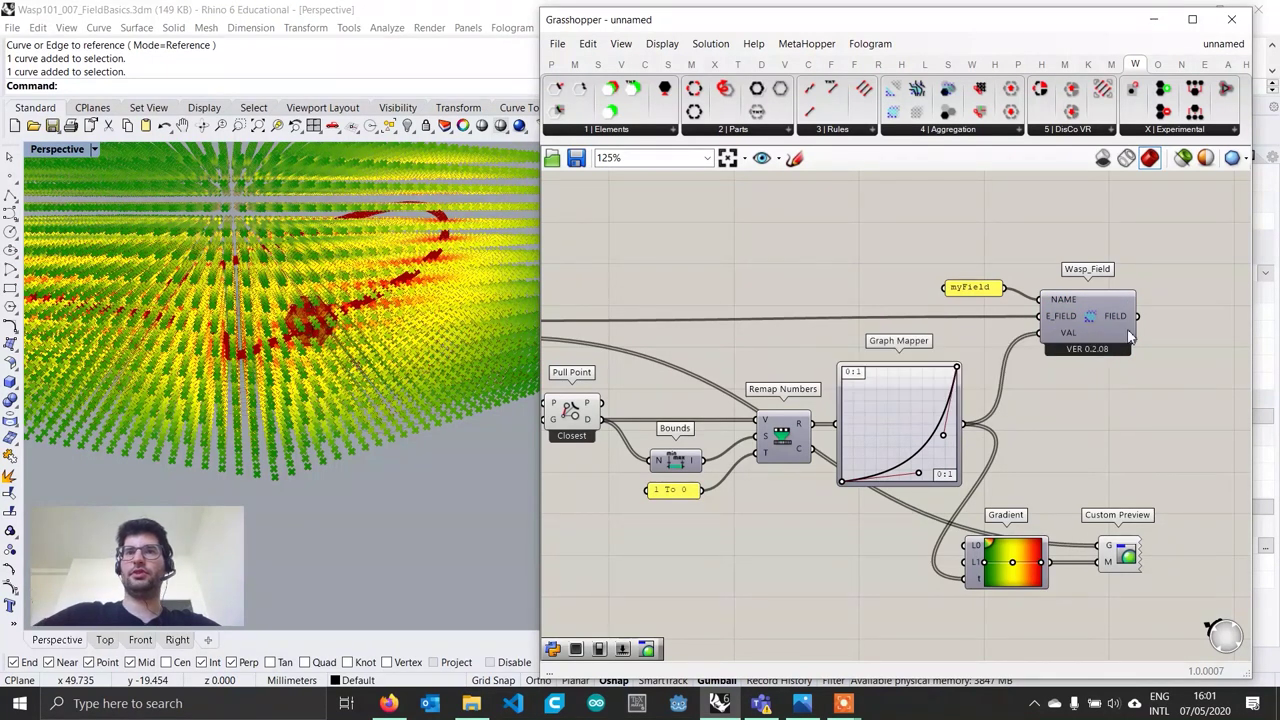
Step: Move the Wasp_Field-driven Aggregation together with its N slider, rules panel, Wasp_Rule From Text and Button so it sits past Wasp_Field
right_drag(1121, 316, 1016, 330)
mouse_move(1016, 330)
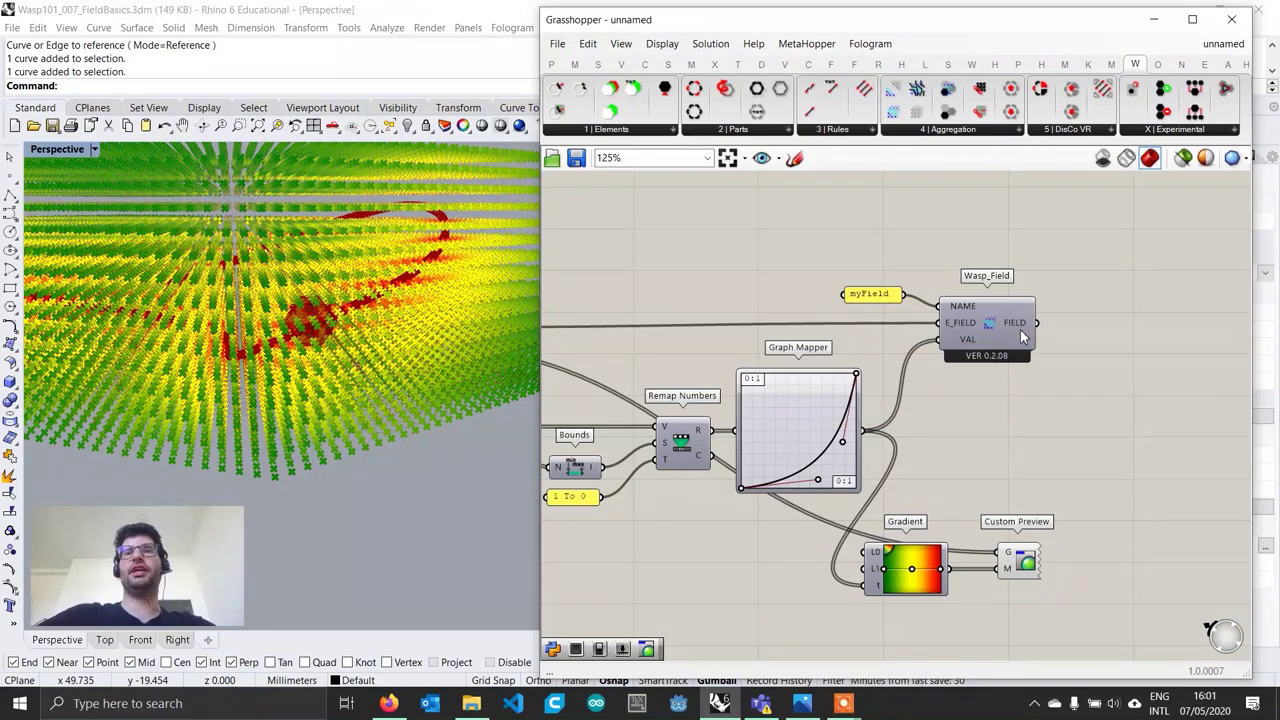
scroll(1015, 327, down, 3)
right_drag(1015, 327, 1025, 478)
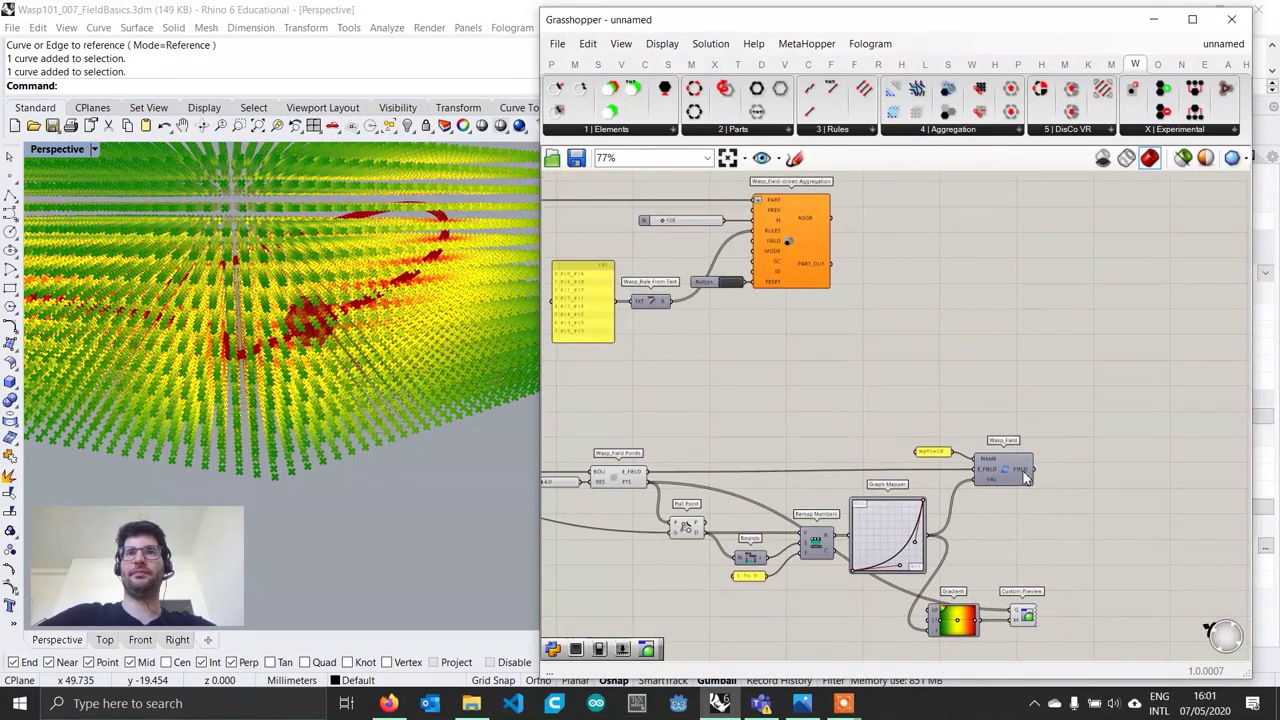
scroll(1018, 458, down, 1)
scroll(768, 326, up, 2)
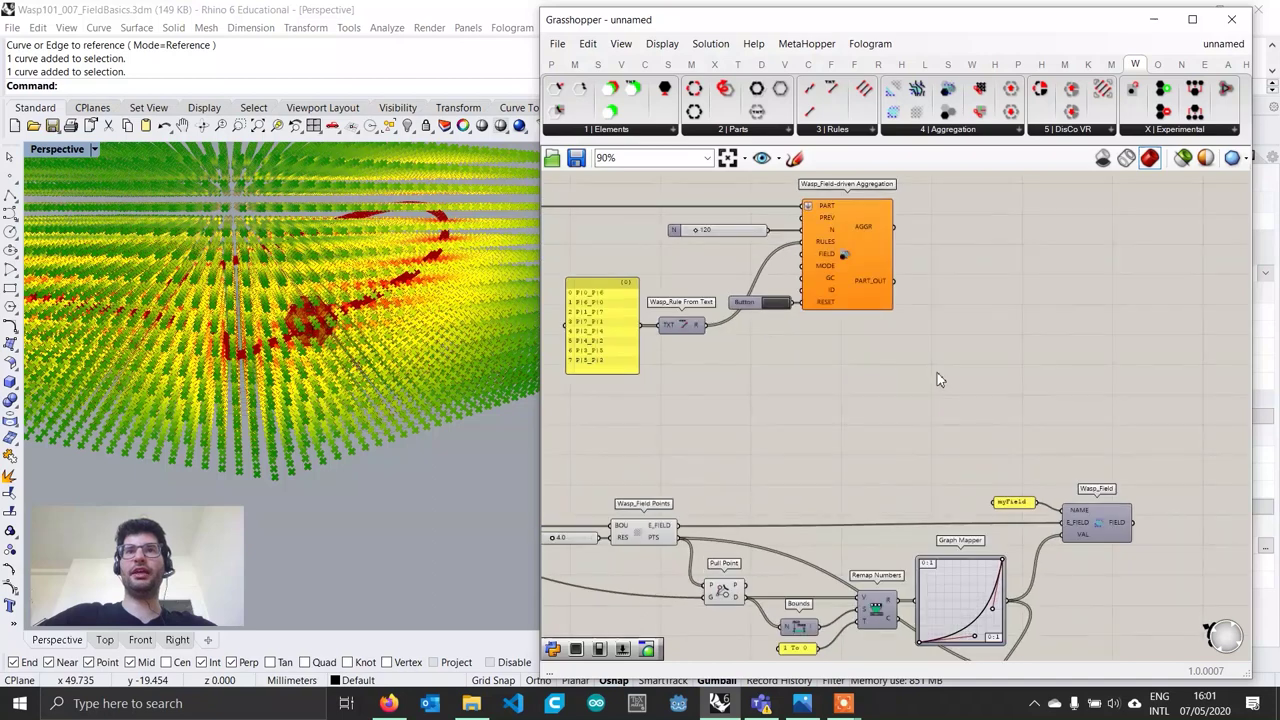
scroll(853, 270, down, 2)
drag(853, 270, 1122, 271)
scroll(1117, 299, up, 1)
click(1104, 441)
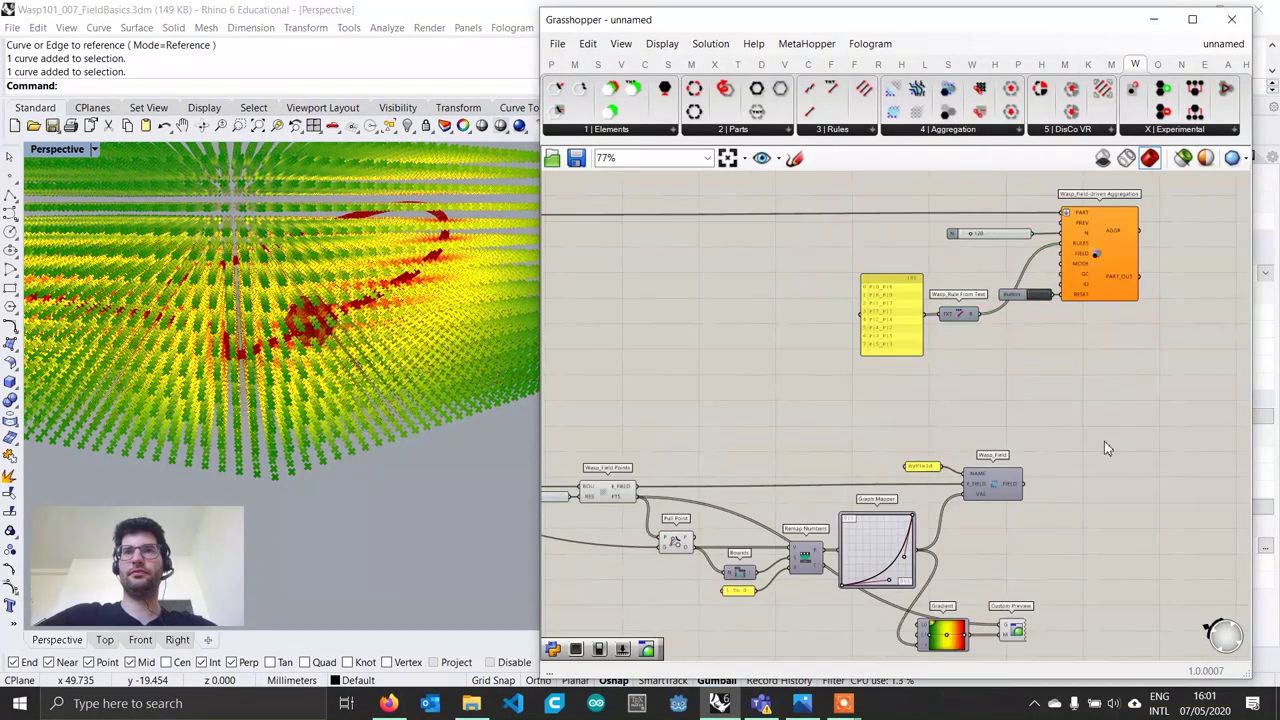
Step: Wire the FIELD output of Wasp_Field to the FIELD input of Wasp_Field-driven Aggregation and check its PART_OUT data
right_drag(1104, 441, 926, 509)
scroll(998, 497, up, 2)
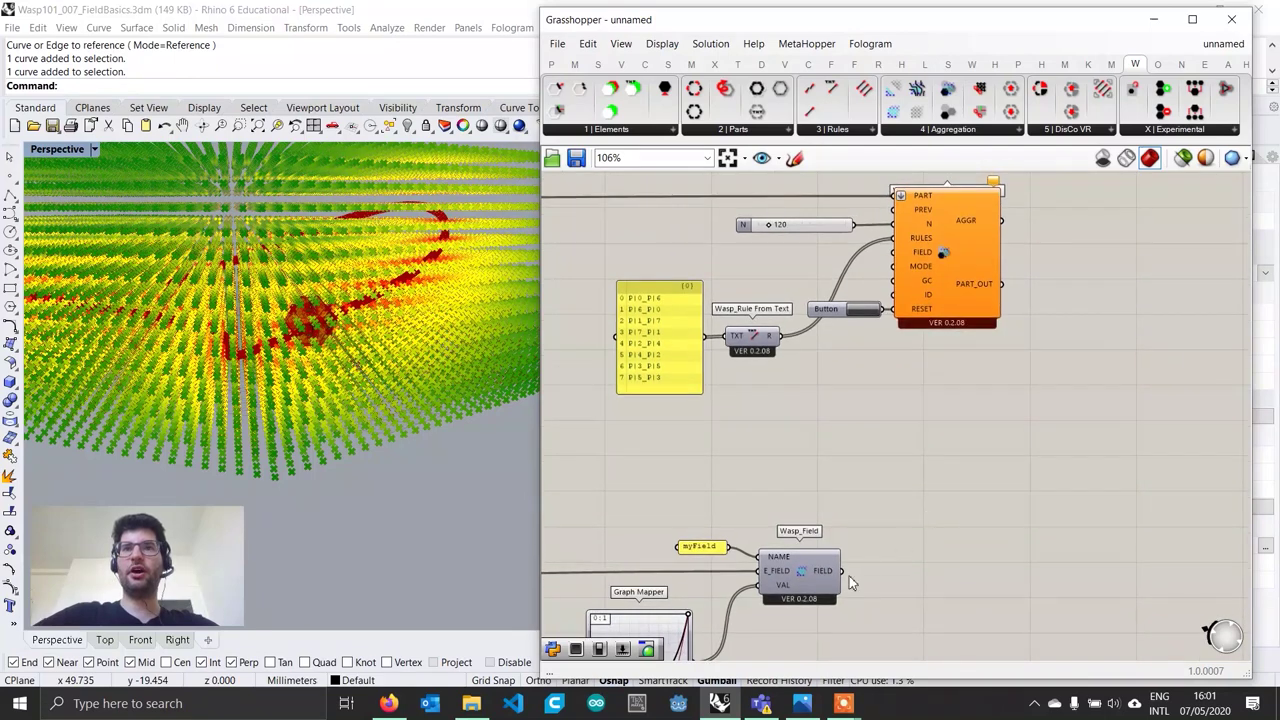
right_drag(855, 585, 857, 601)
drag(843, 587, 893, 280)
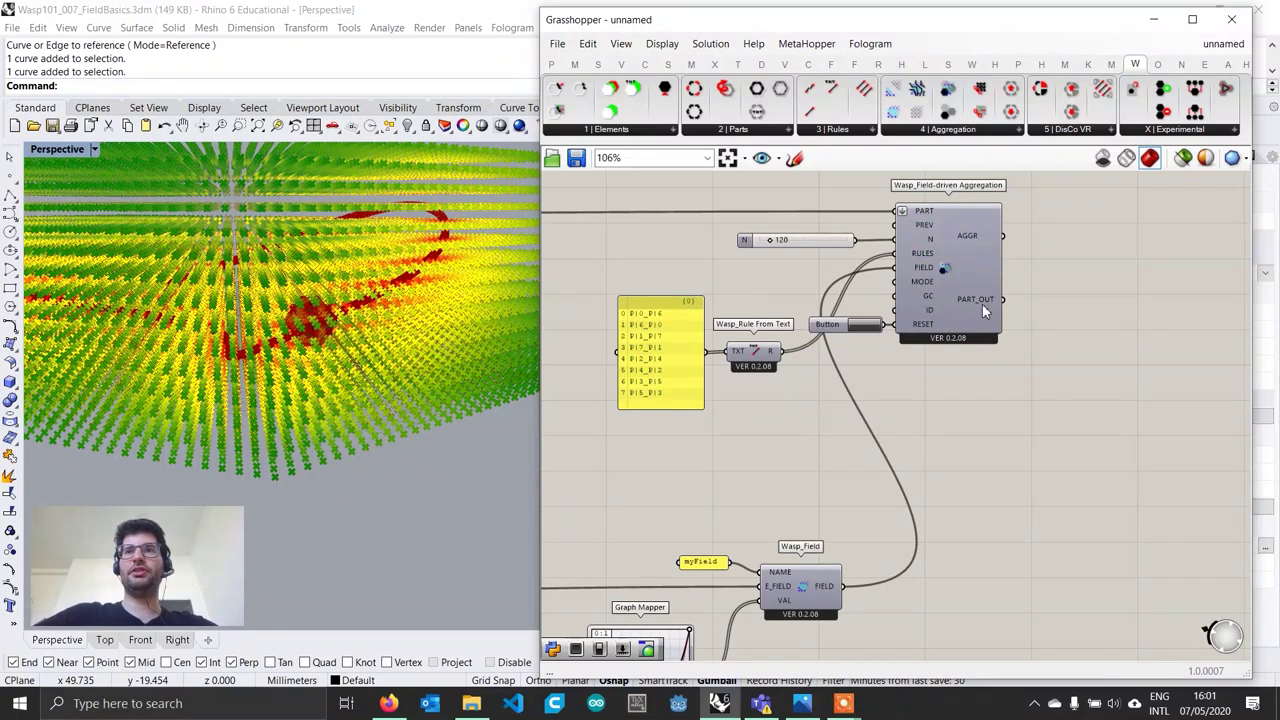
mouse_move(982, 304)
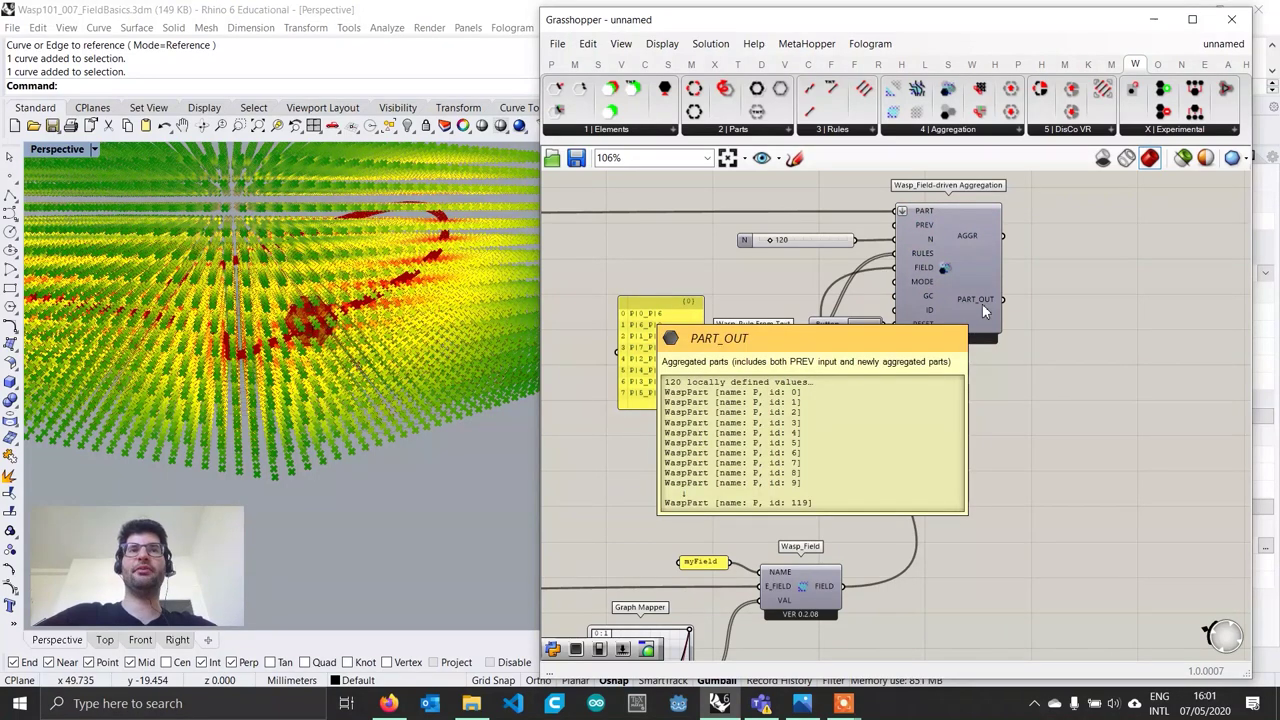
Step: Turn off the preview of all field components from Wasp_Field Points through Gradient, Custom Preview and Wasp_Field
scroll(997, 460, down, 2)
right_drag(990, 489, 1015, 433)
scroll(966, 527, down, 2)
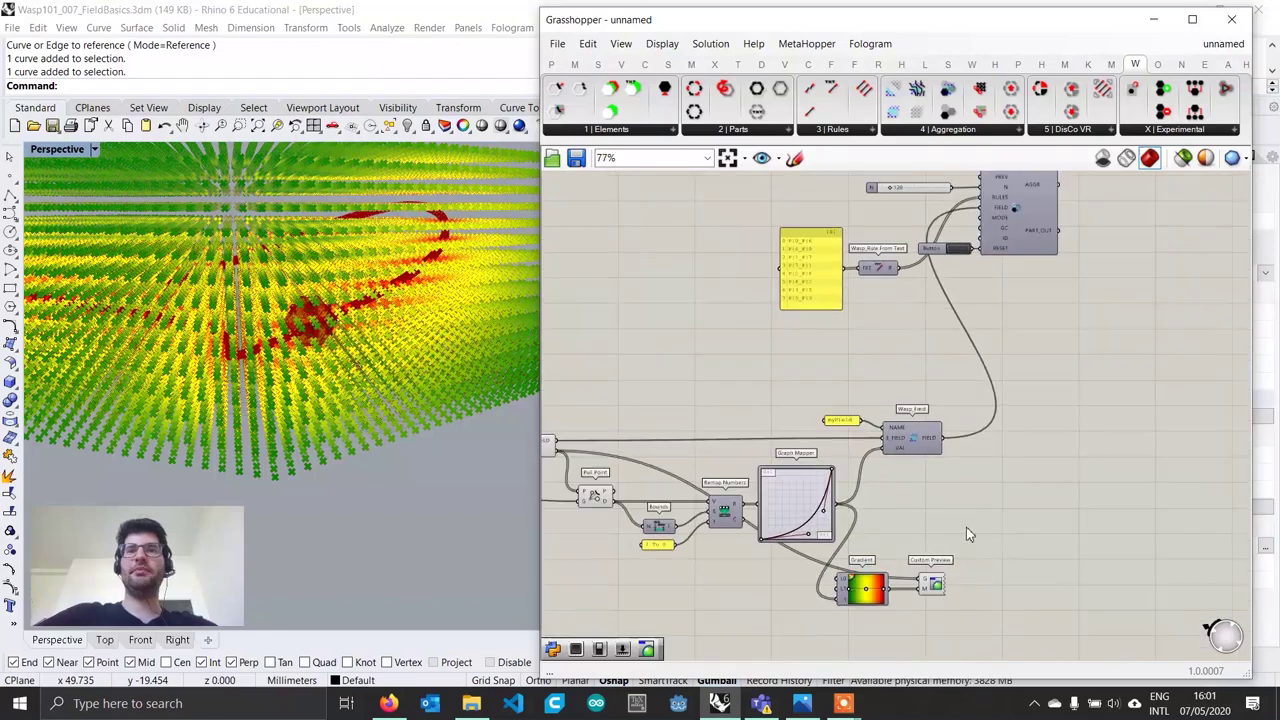
drag(1062, 626, 543, 395)
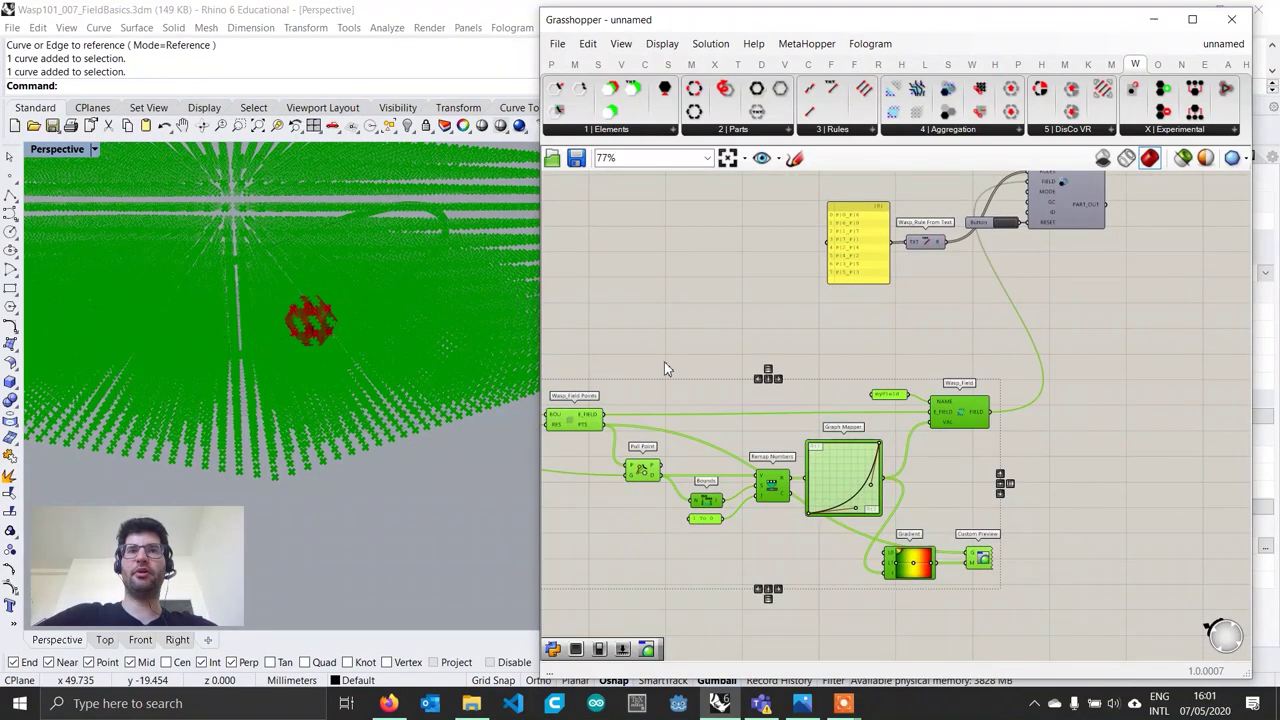
right_click(664, 361)
click(716, 388)
click(1058, 331)
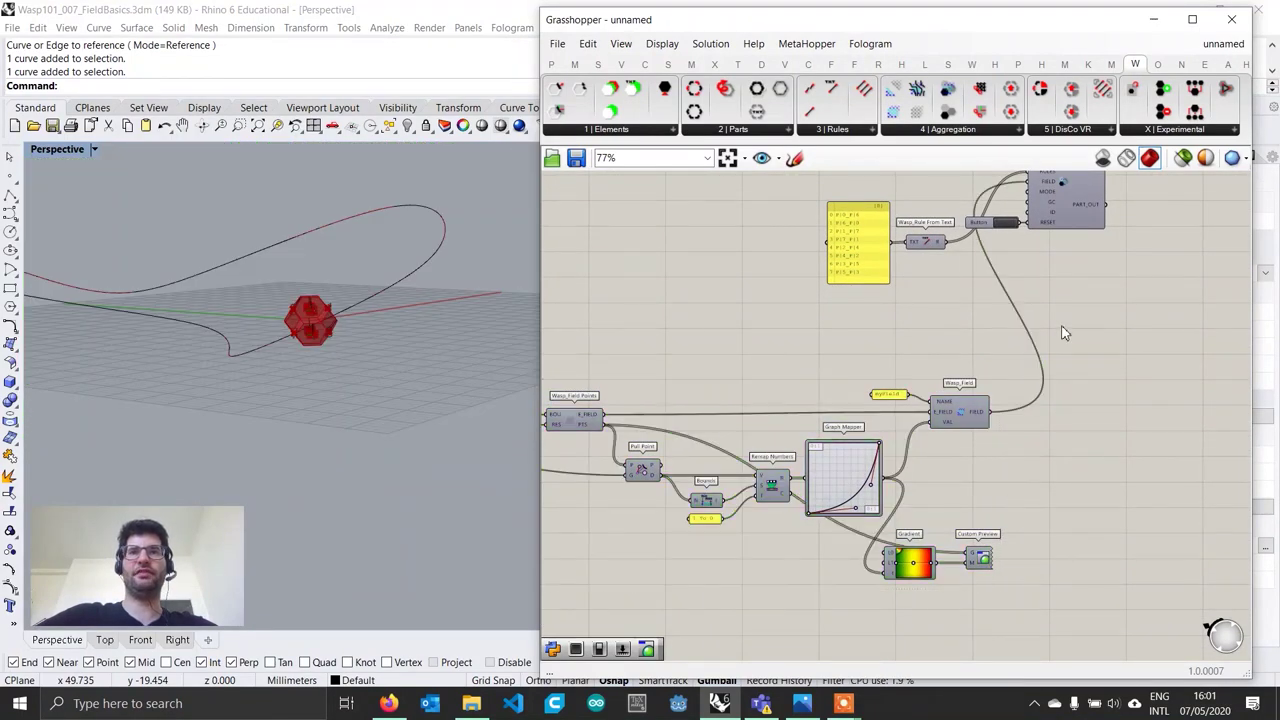
Step: Add a Wasp_Get Part Geometry component fed by the aggregation's PART_OUT output to display the aggregated parts along the curve
right_drag(1060, 331, 866, 513)
scroll(909, 385, up, 2)
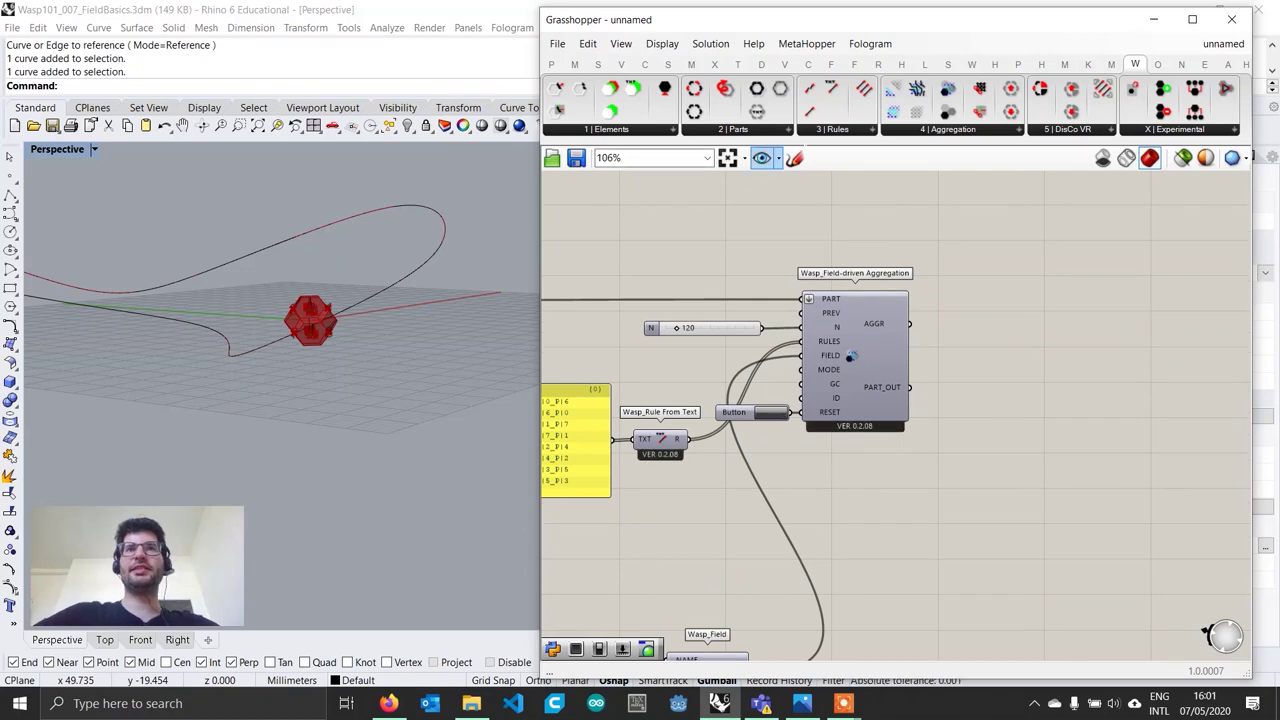
click(755, 137)
click(757, 277)
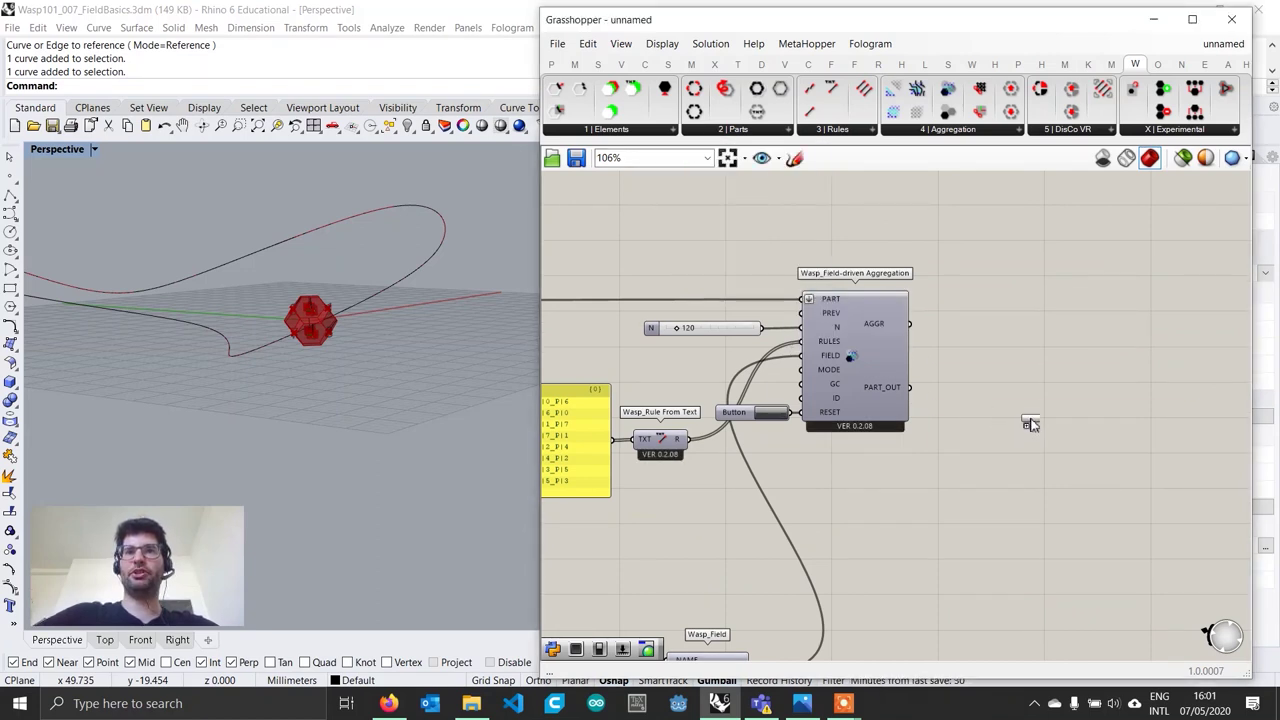
click(1022, 416)
drag(909, 387, 1020, 403)
scroll(960, 392, up, 1)
click(1014, 400)
right_drag(411, 363, 471, 368)
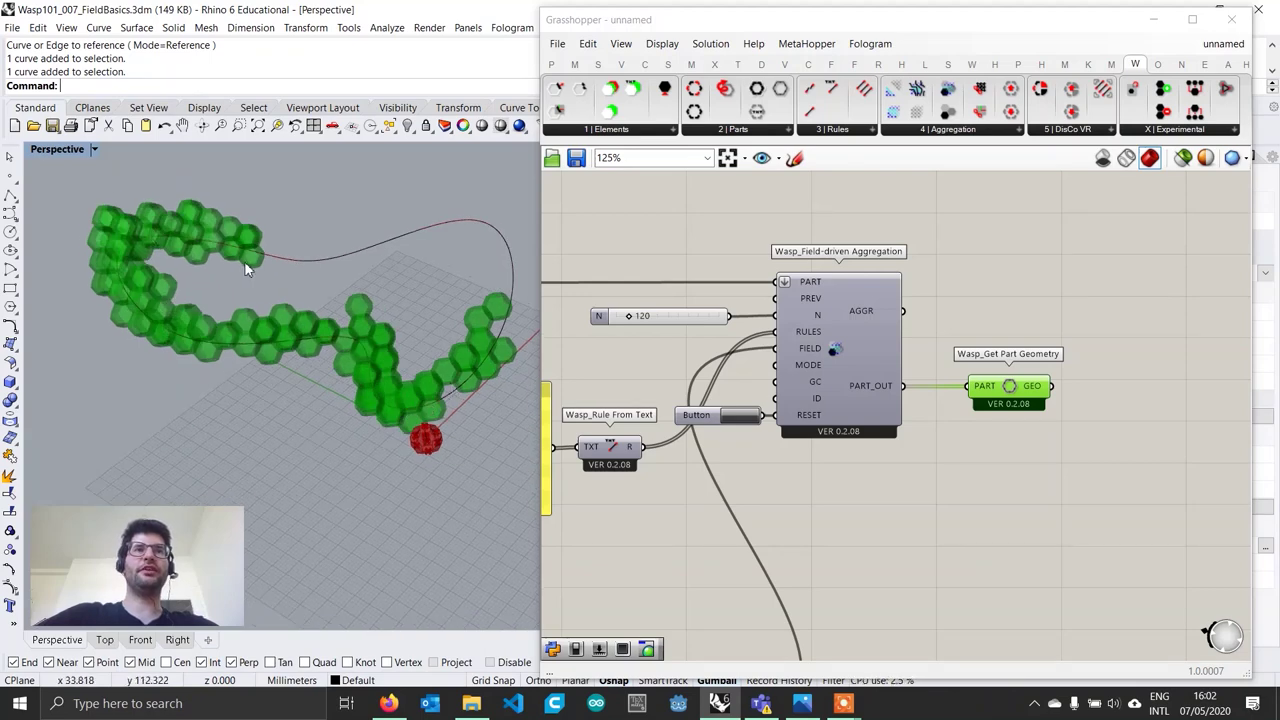
Step: Set the aggregation's N slider to 200 parts and inspect how the aggregation follows the curve
double_click(645, 316)
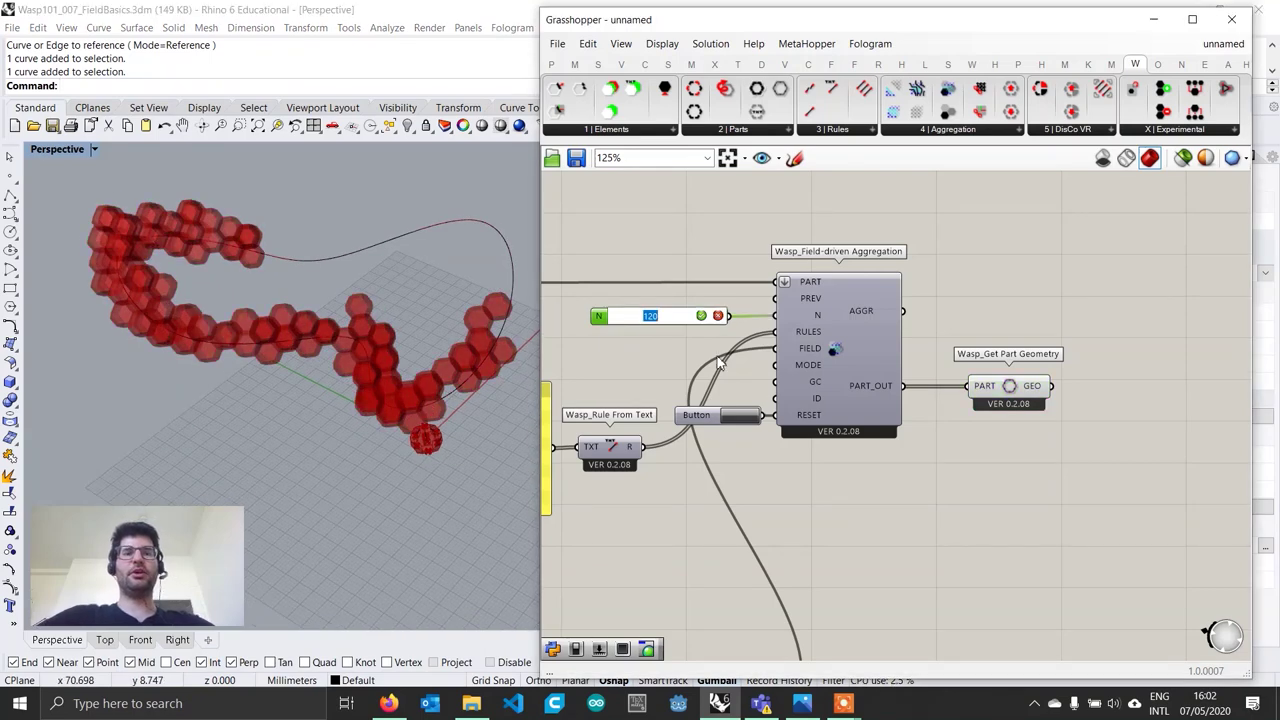
text(200)
key(Return)
click(360, 355)
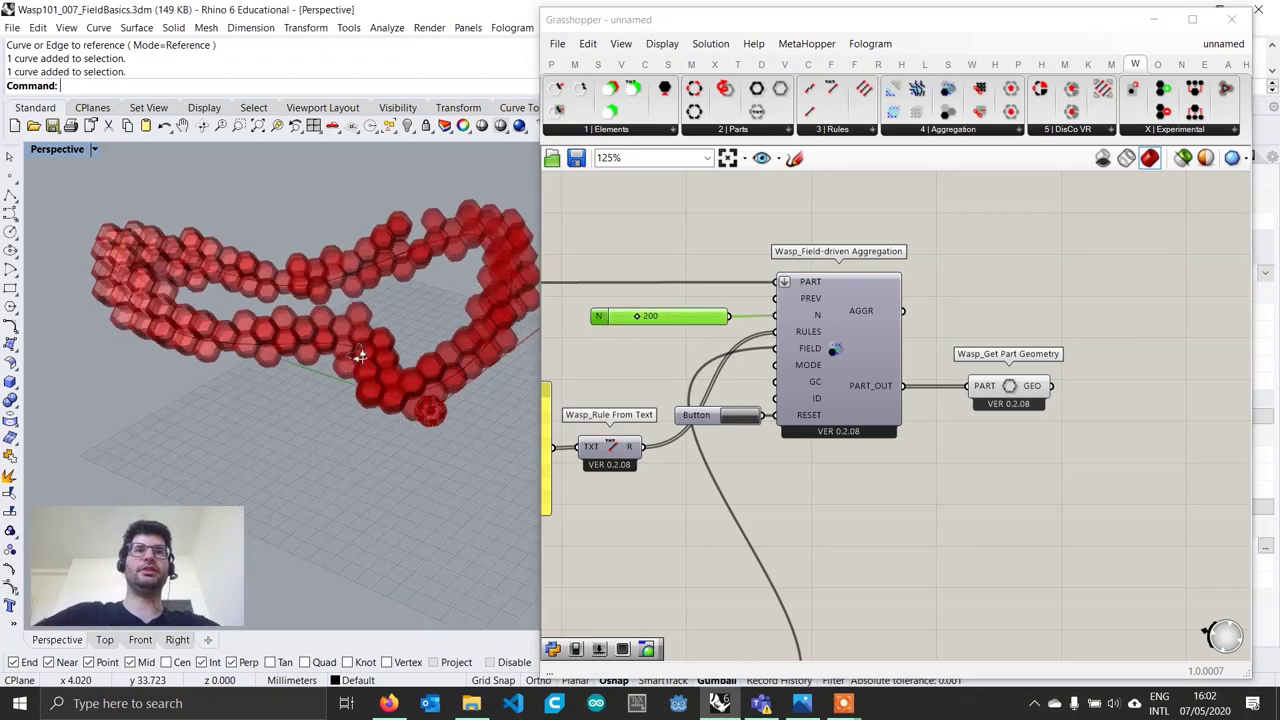
scroll(360, 355, up, 8)
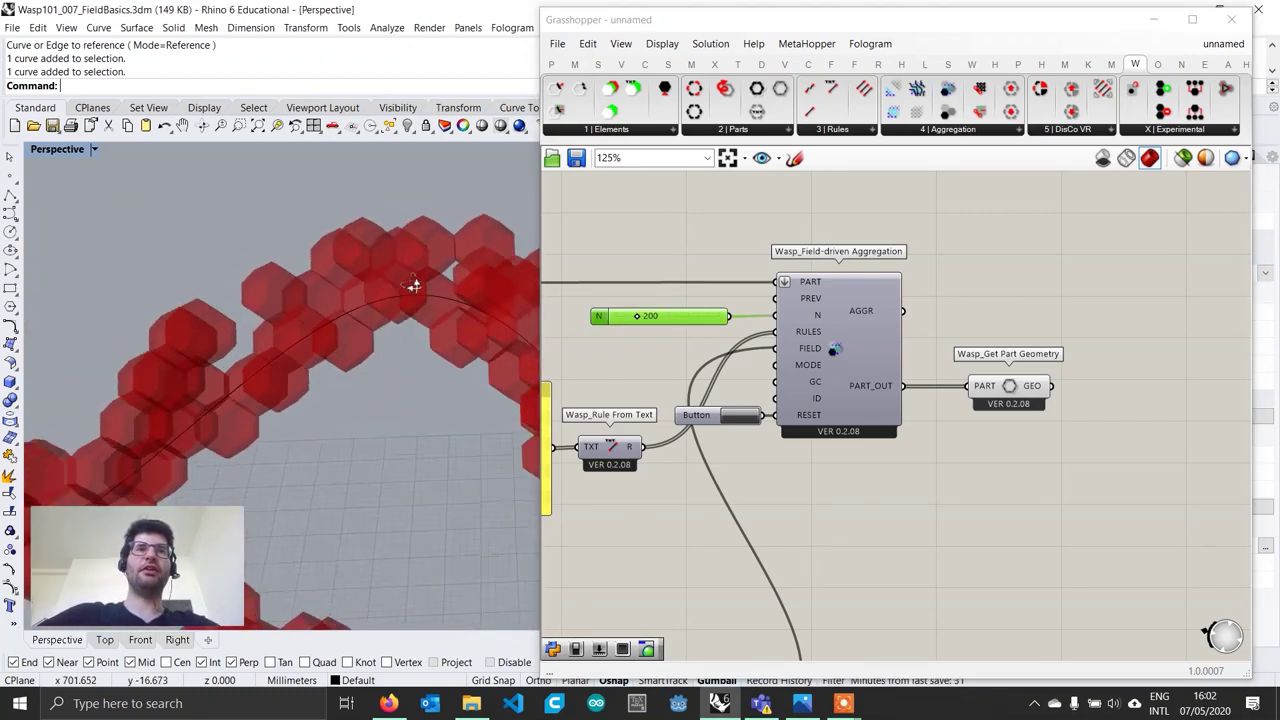
right_drag(413, 285, 390, 234)
scroll(459, 252, down, 8)
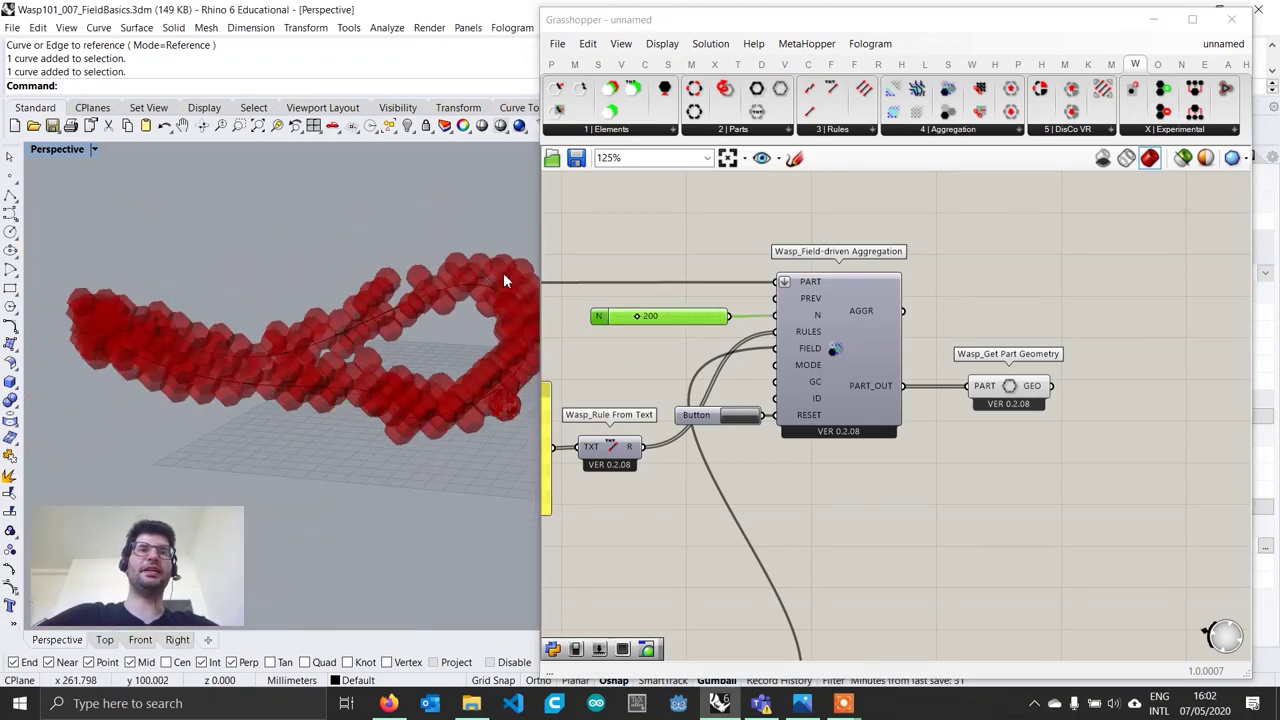
Step: Increase the aggregation's N slider to 300 parts and view the aggregation from above
scroll(649, 312, up, 2)
double_click(650, 316)
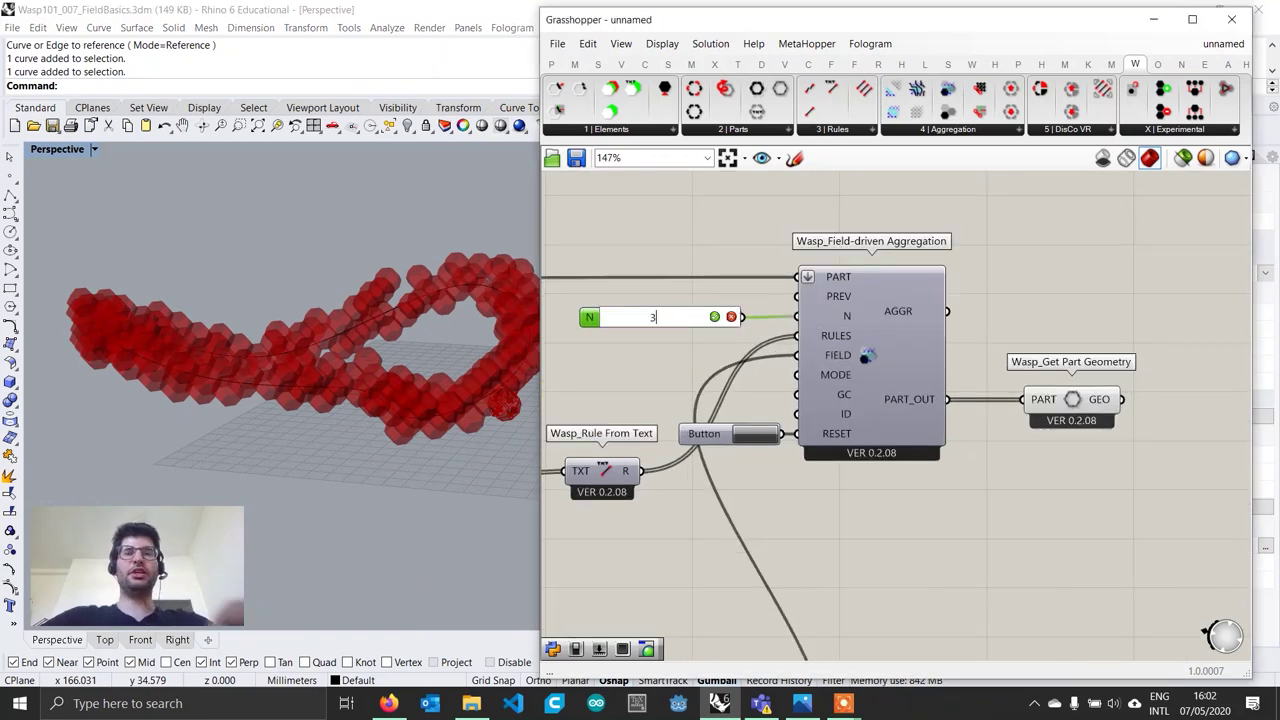
key(Return)
right_drag(400, 373, 378, 428)
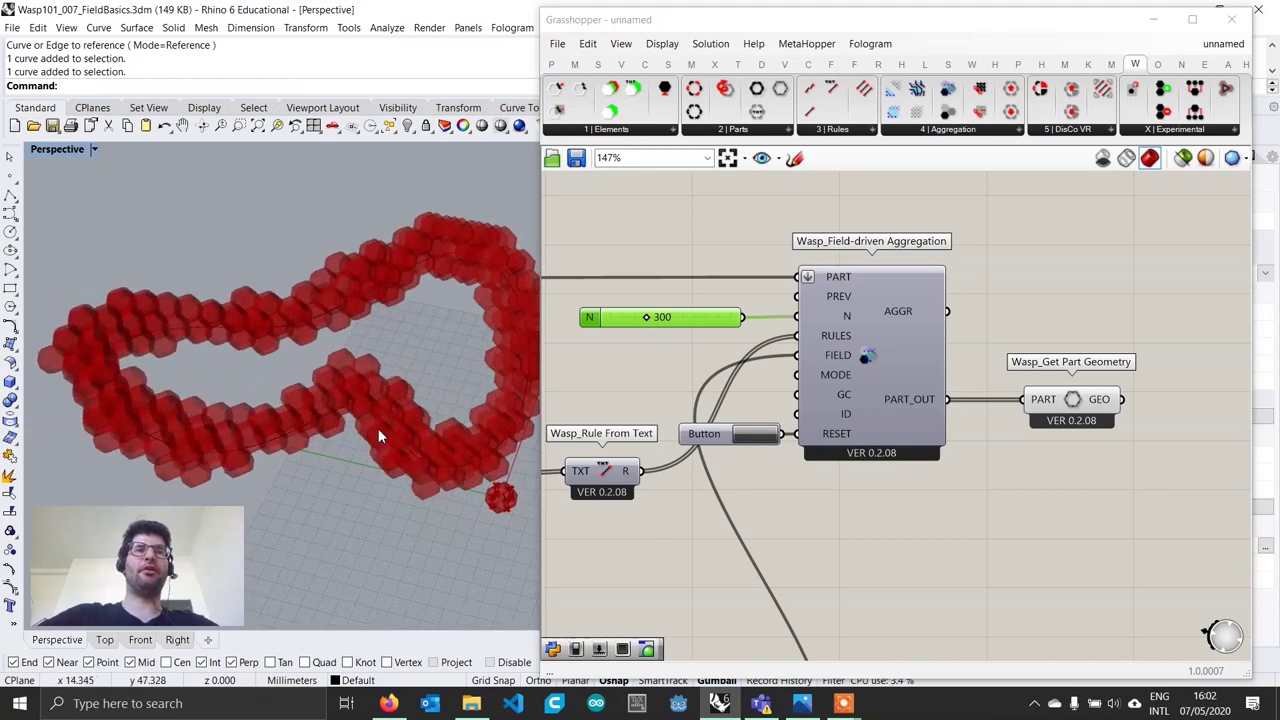
Step: Reset the field-driven aggregation to regrow its parts along the curve and inspect the result
click(757, 438)
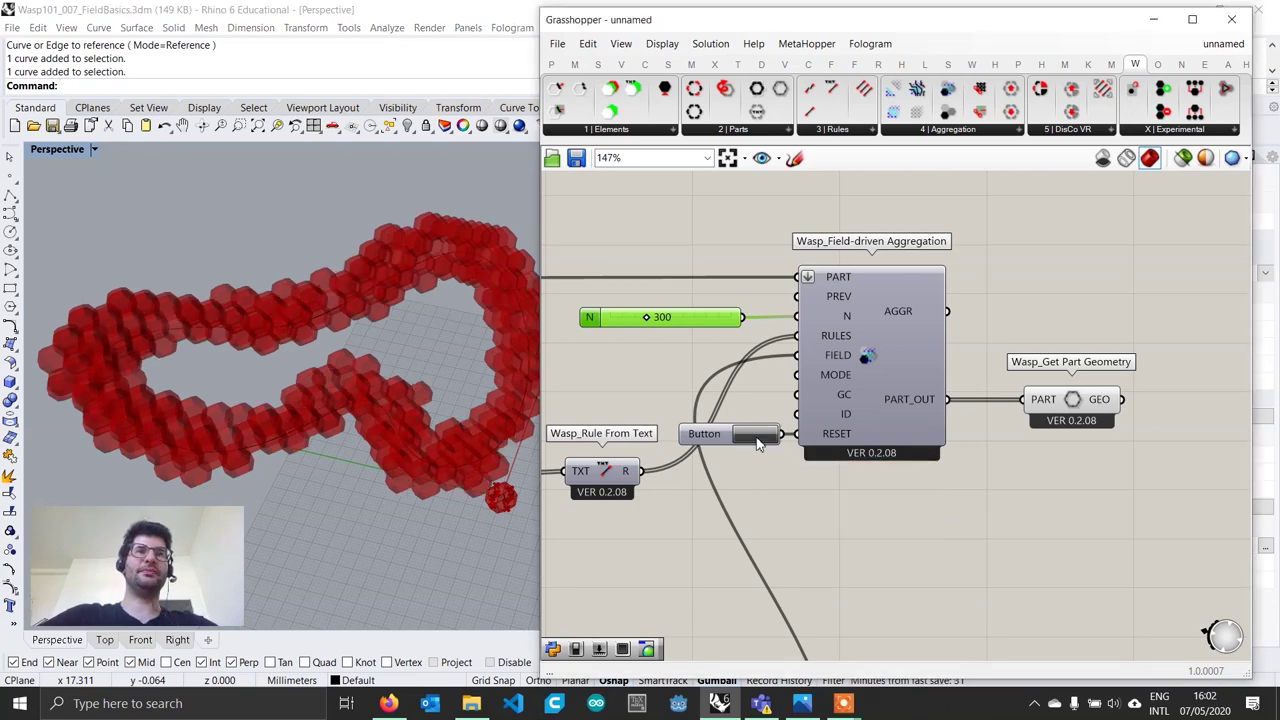
right_drag(383, 430, 355, 425)
scroll(360, 418, down, 3)
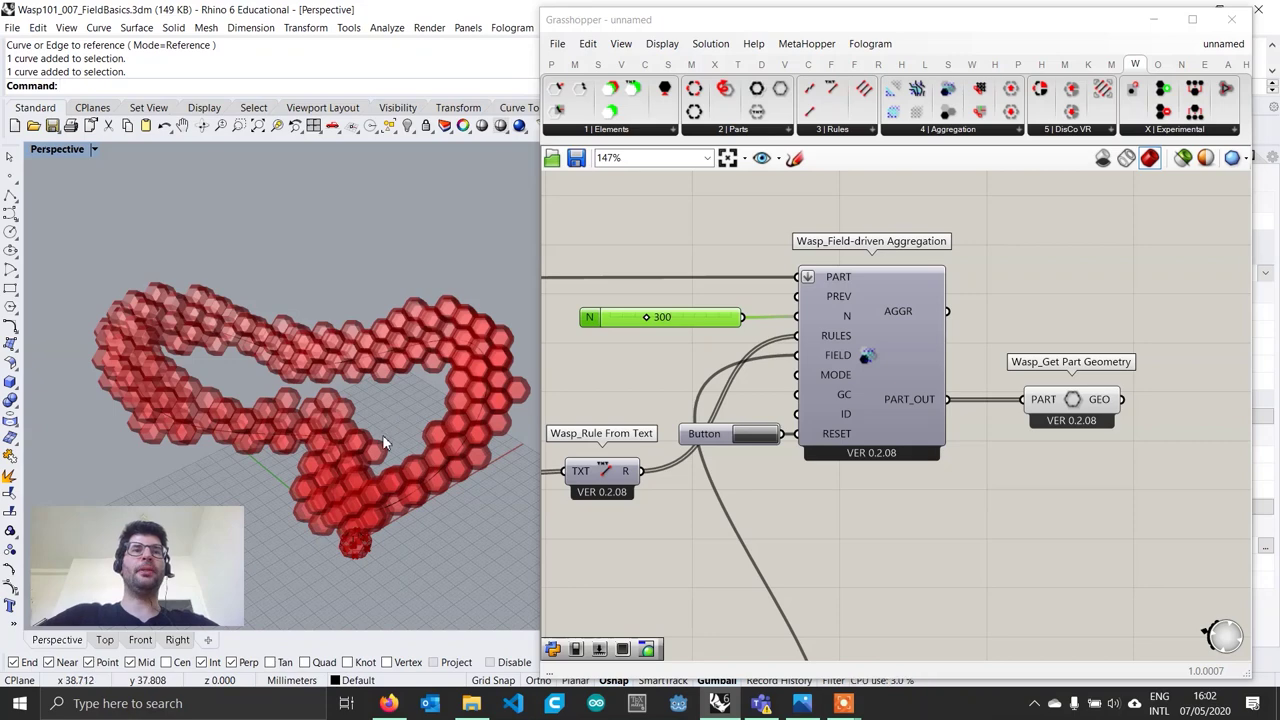
right_drag(382, 434, 411, 450)
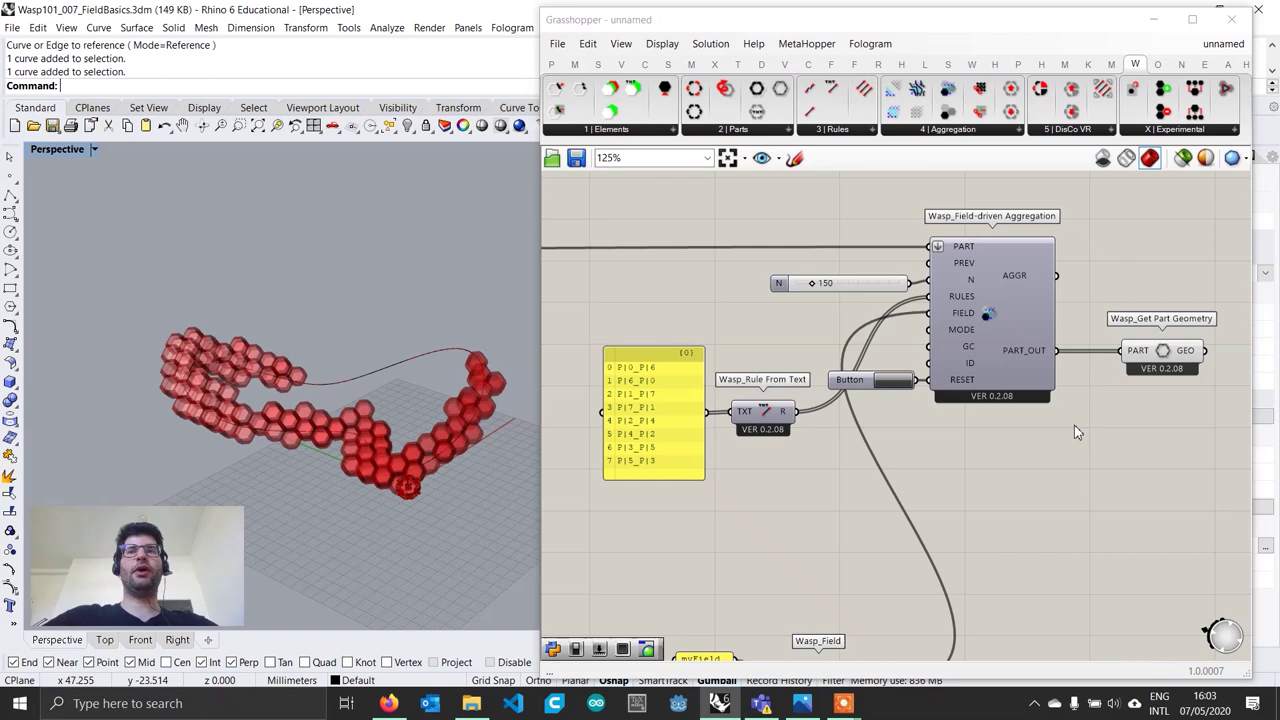
Step: Highlight the Wasp_Get Part Geometry output in the viewport and examine how the parts follow the curve
right_drag(1074, 432, 718, 450)
click(822, 378)
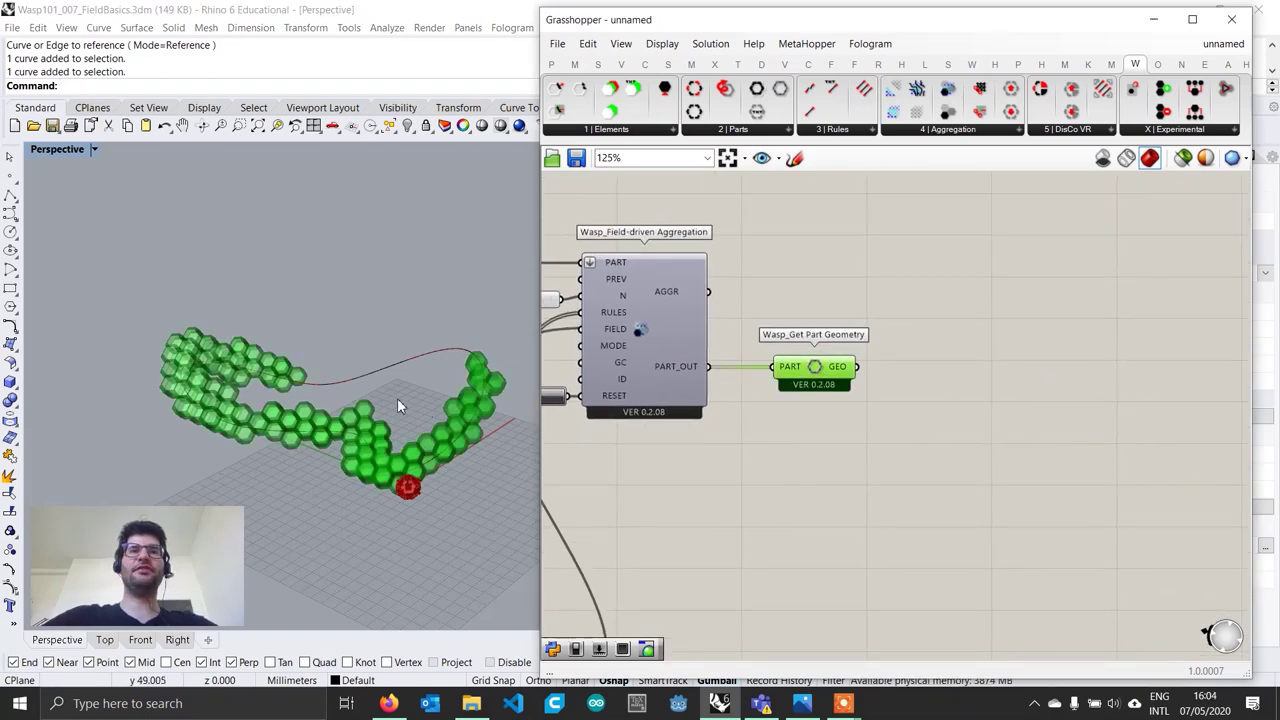
right_drag(441, 450, 432, 453)
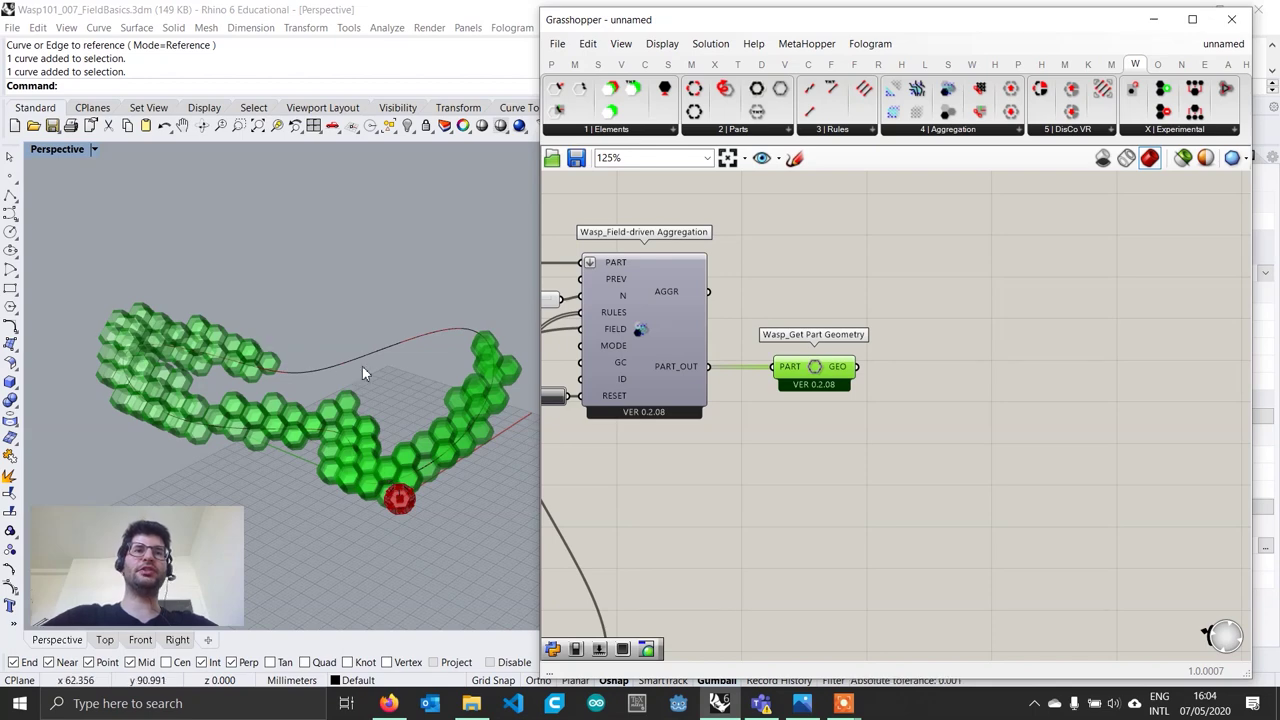
click(844, 481)
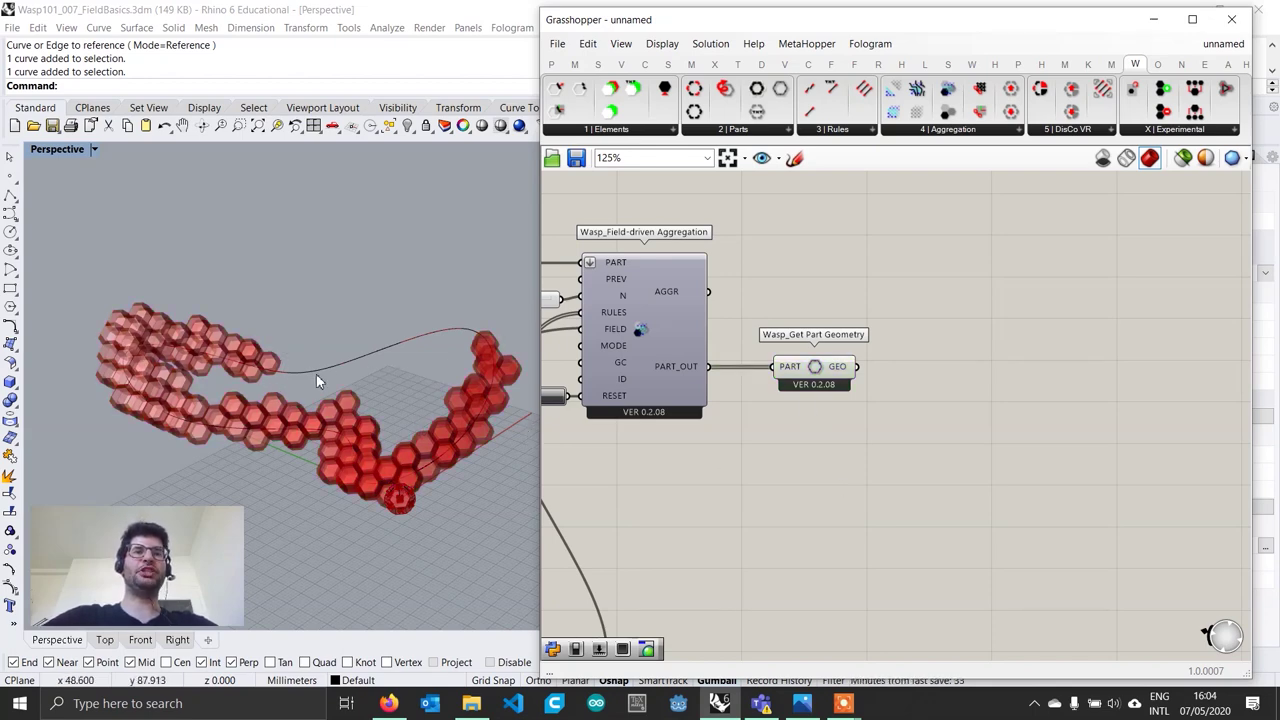
Step: Set the aggregation's N slider to 250 parts
right_drag(684, 386, 887, 415)
double_click(718, 332)
text(250)
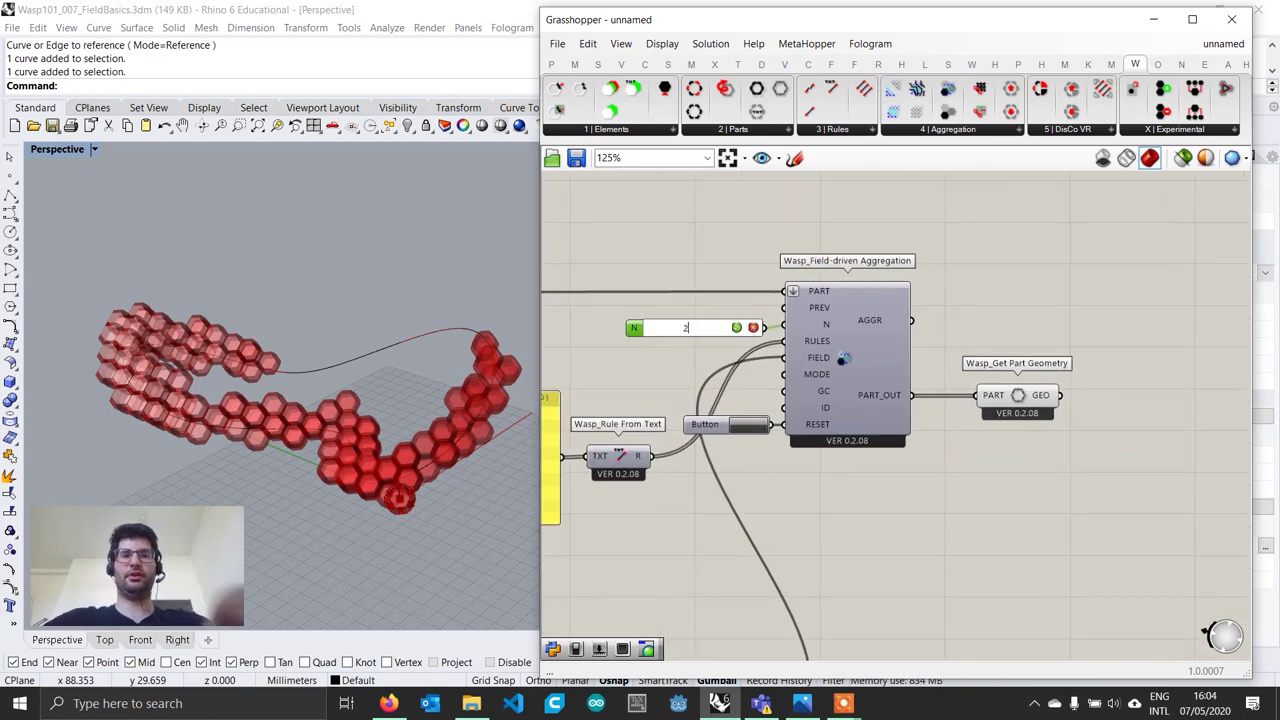
key(Return)
Step: Add a List Length component below Wasp_Get Part Geometry and feed it from the aggregation's PART_OUT output
right_drag(1012, 389, 761, 397)
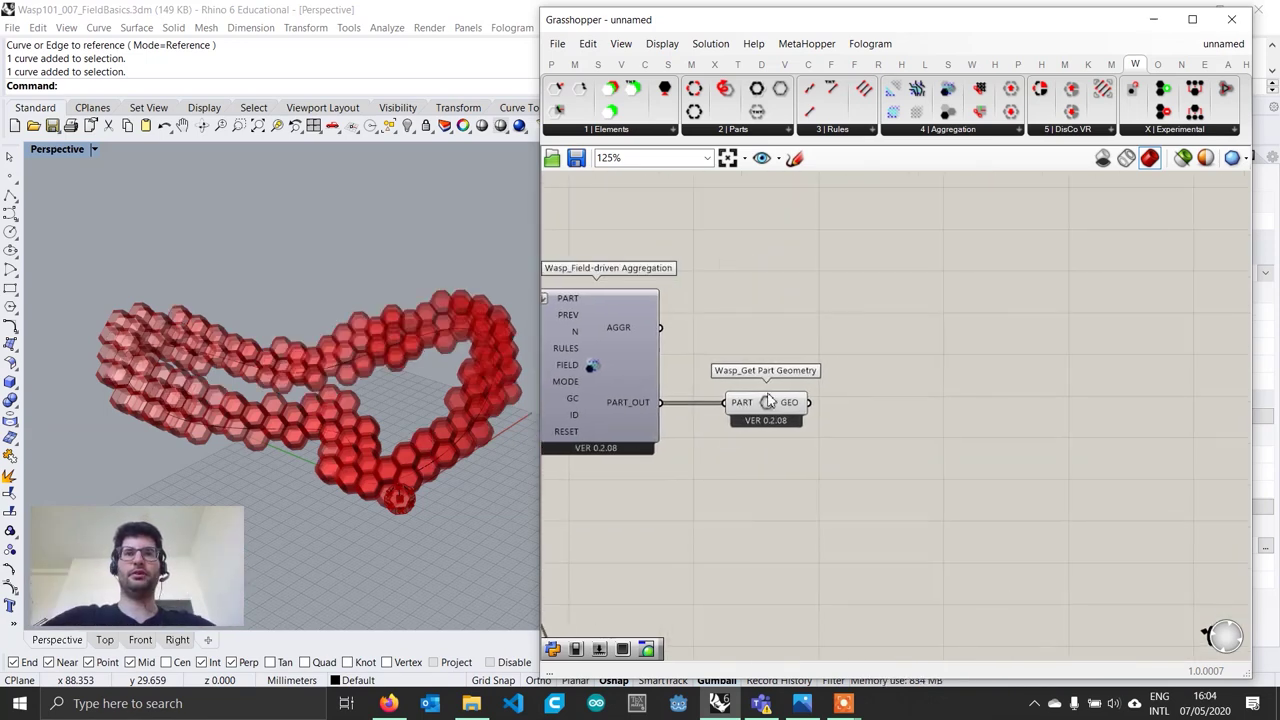
scroll(761, 397, up, 3)
click(786, 420)
right_drag(876, 462, 872, 409)
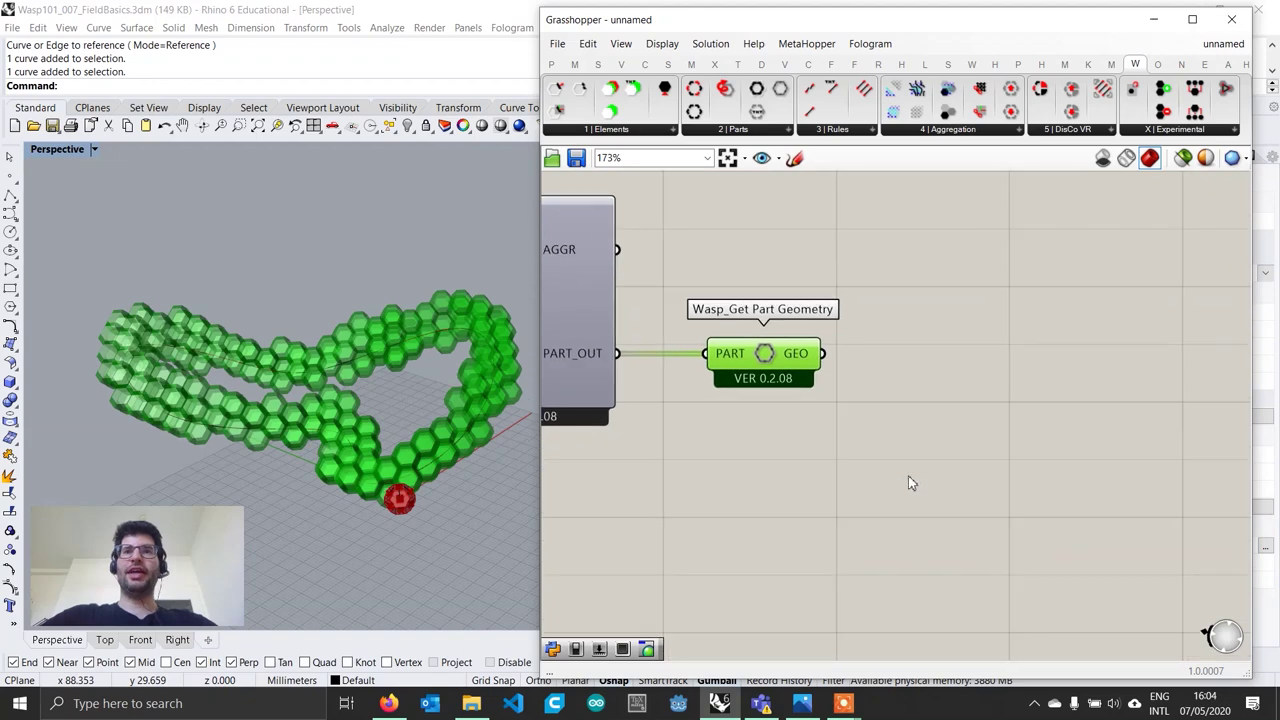
double_click(782, 467)
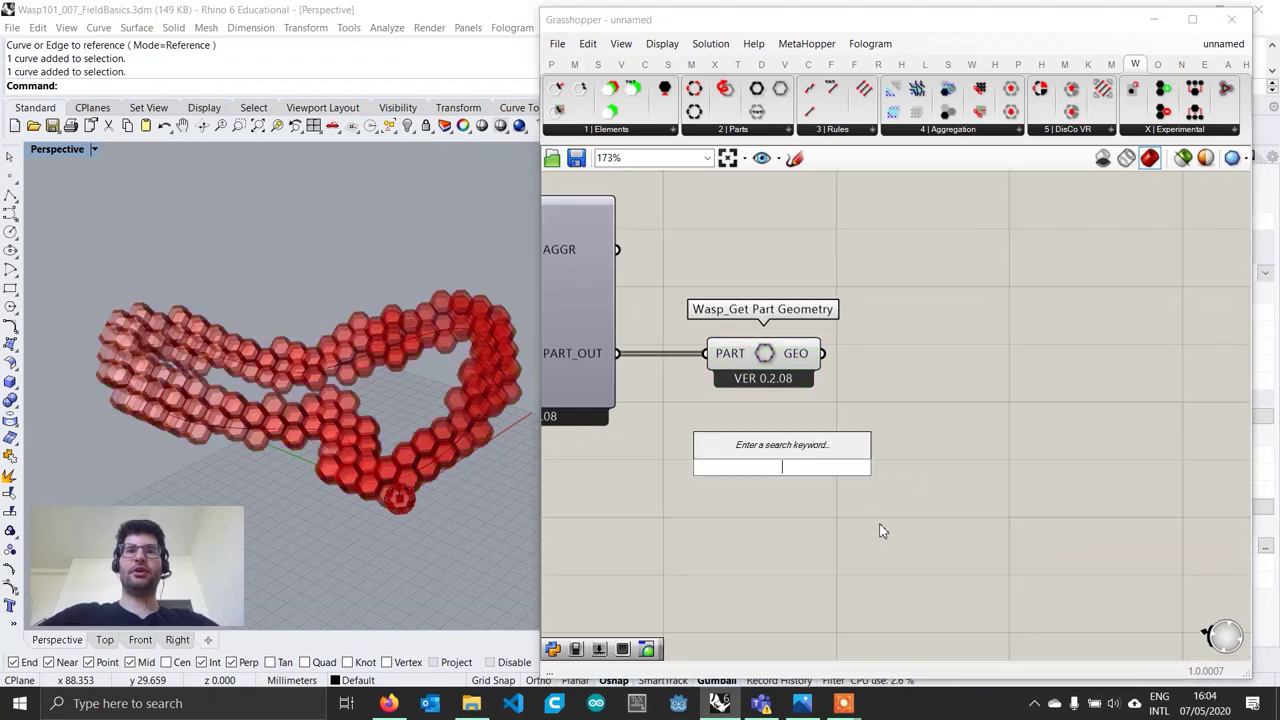
text(list length)
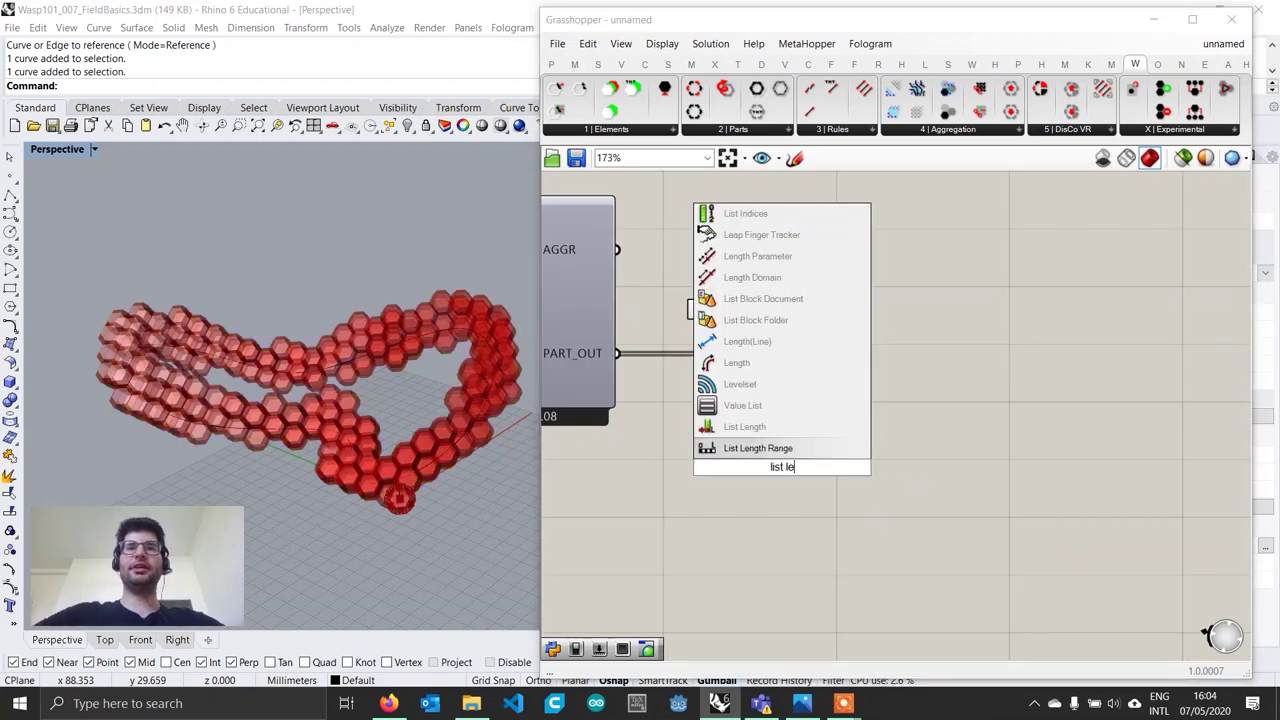
key(Return)
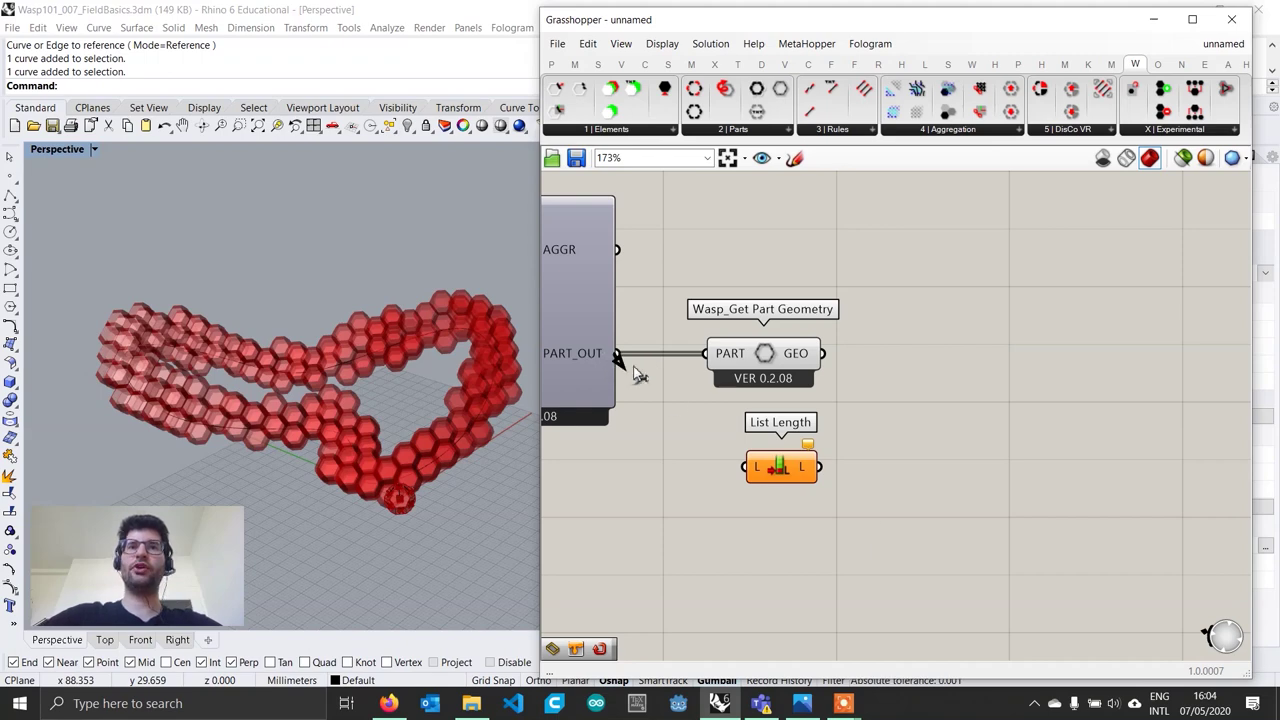
drag(634, 368, 779, 530)
mouse_move(802, 494)
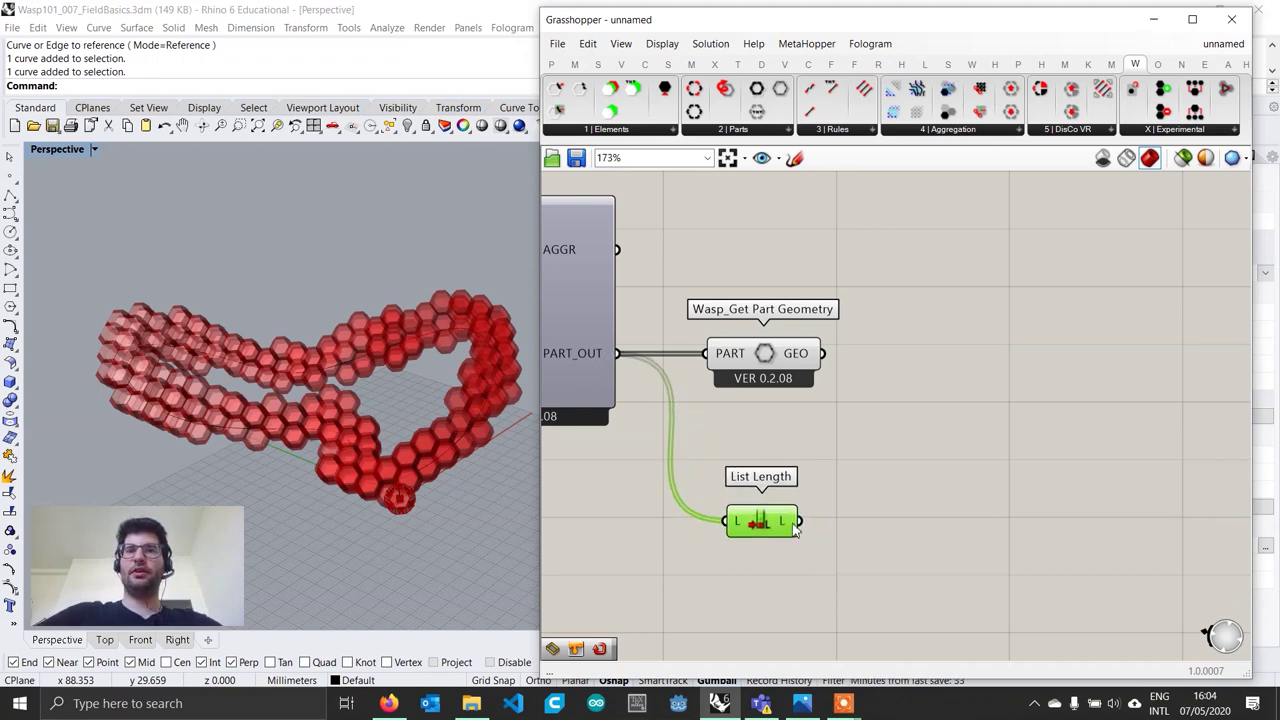
Step: Add a Range component beside List Length, leaving space between the two components
double_click(975, 543)
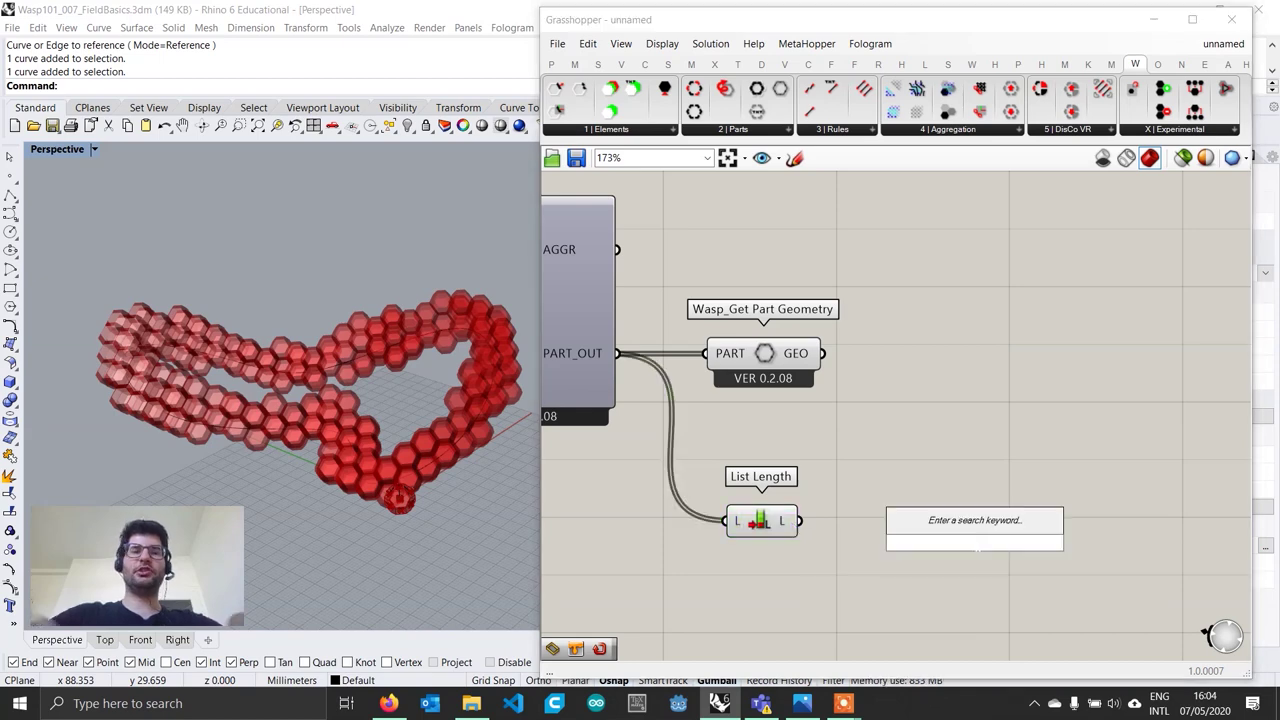
text(range)
key(Return)
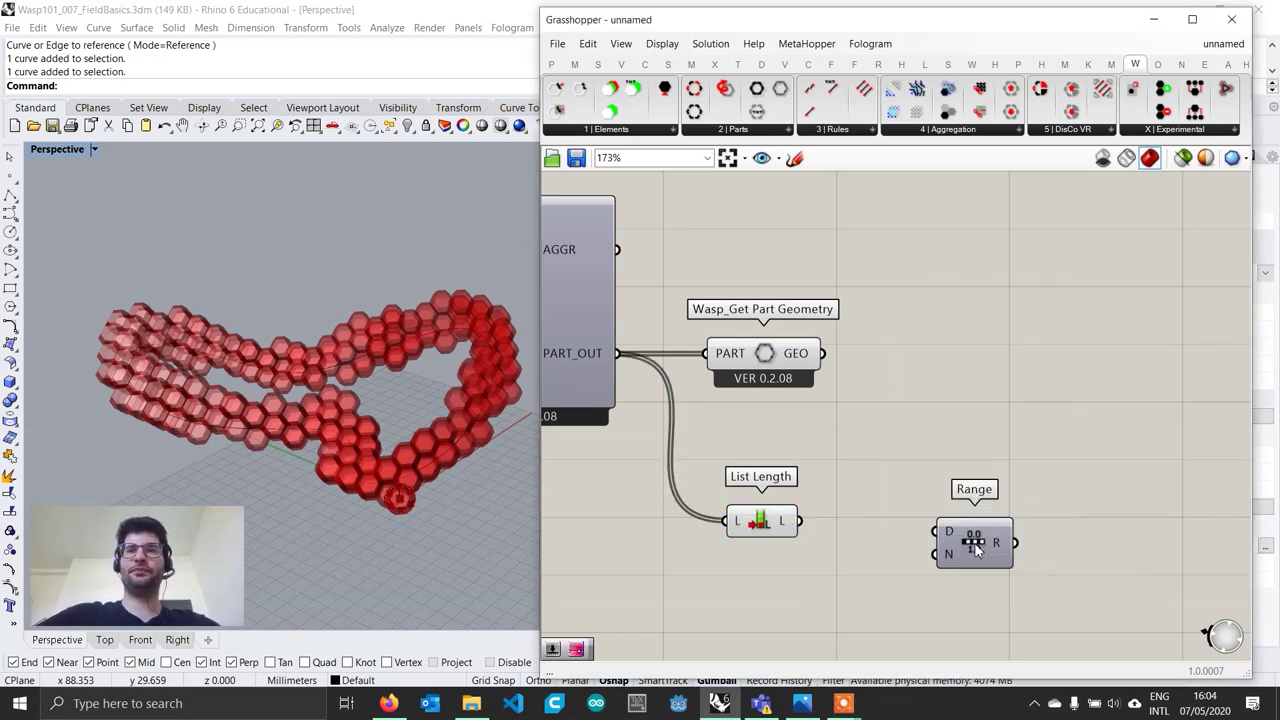
drag(974, 544, 973, 505)
mouse_move(979, 505)
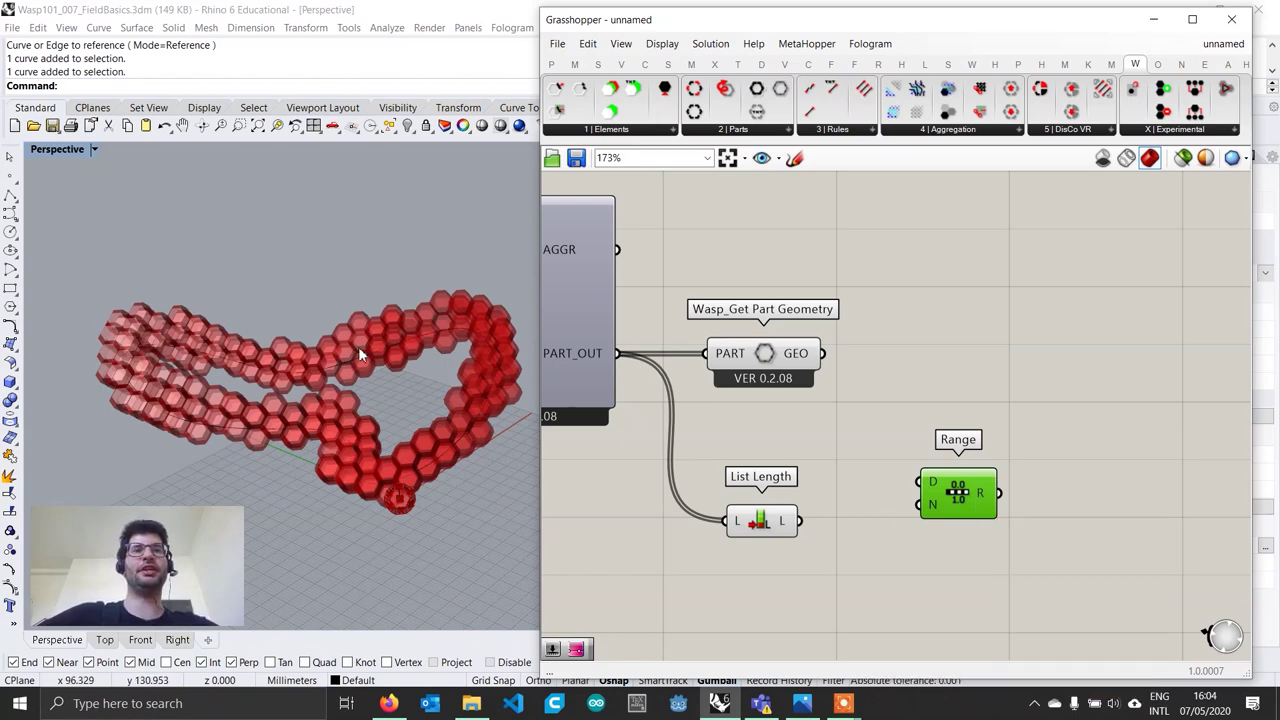
drag(779, 531, 774, 538)
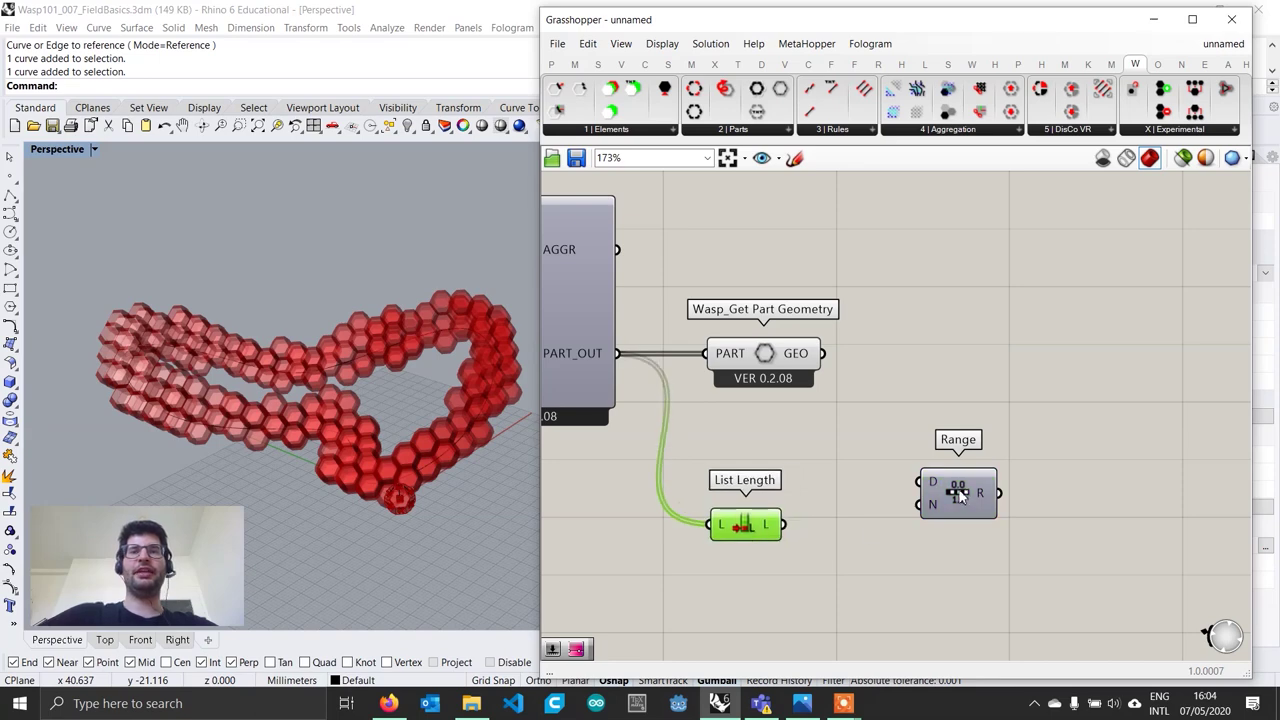
drag(958, 495, 954, 507)
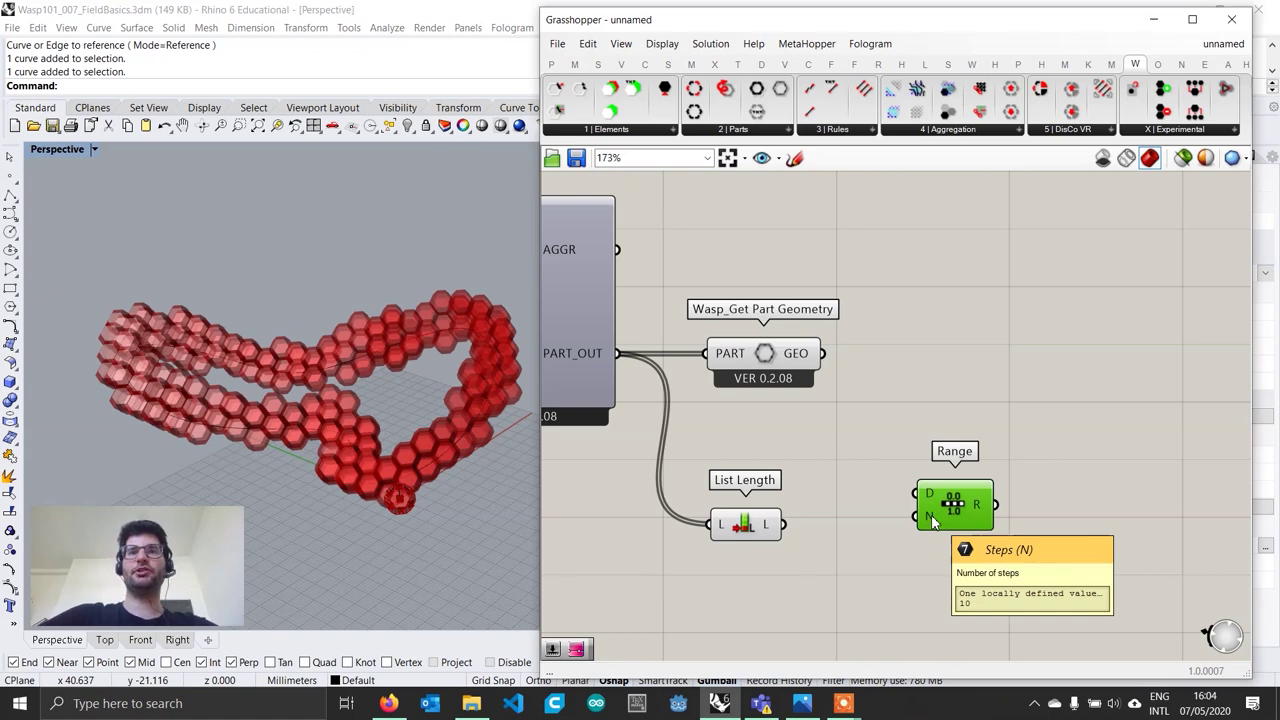
Step: Add a Subtraction component between List Length and Range, with the list length connected to input A
click(848, 539)
double_click(848, 539)
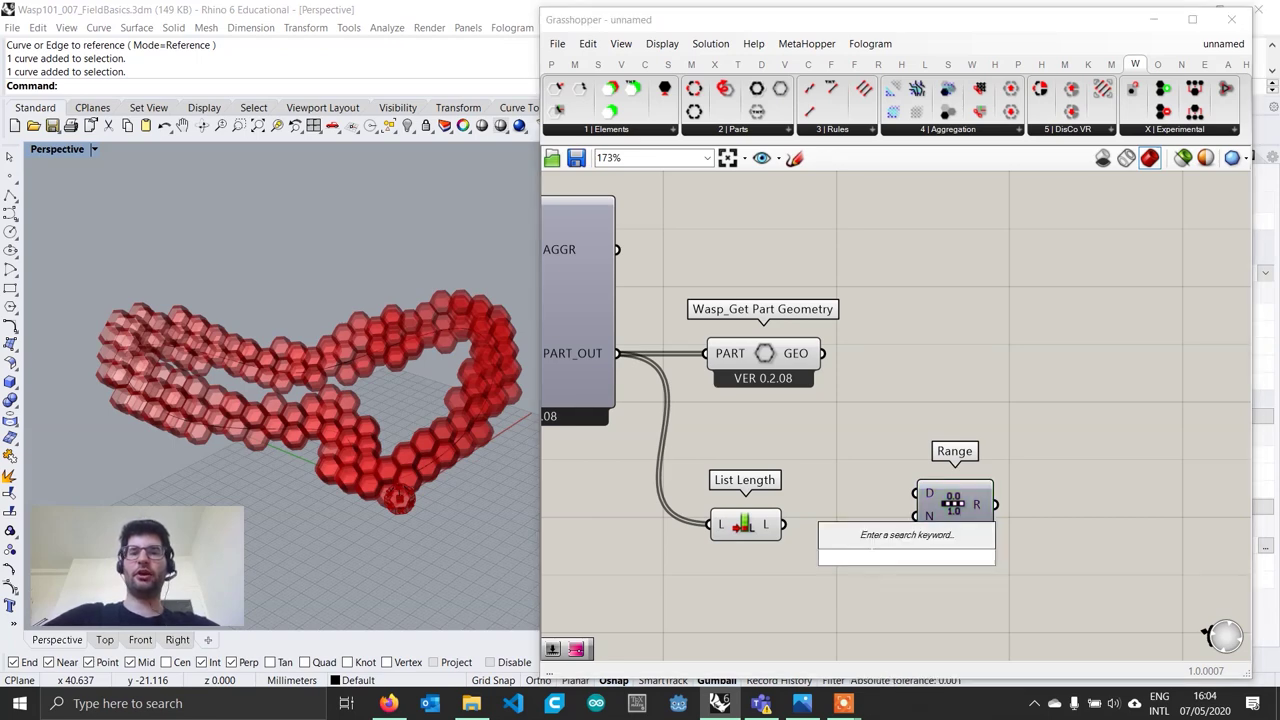
text(subtra)
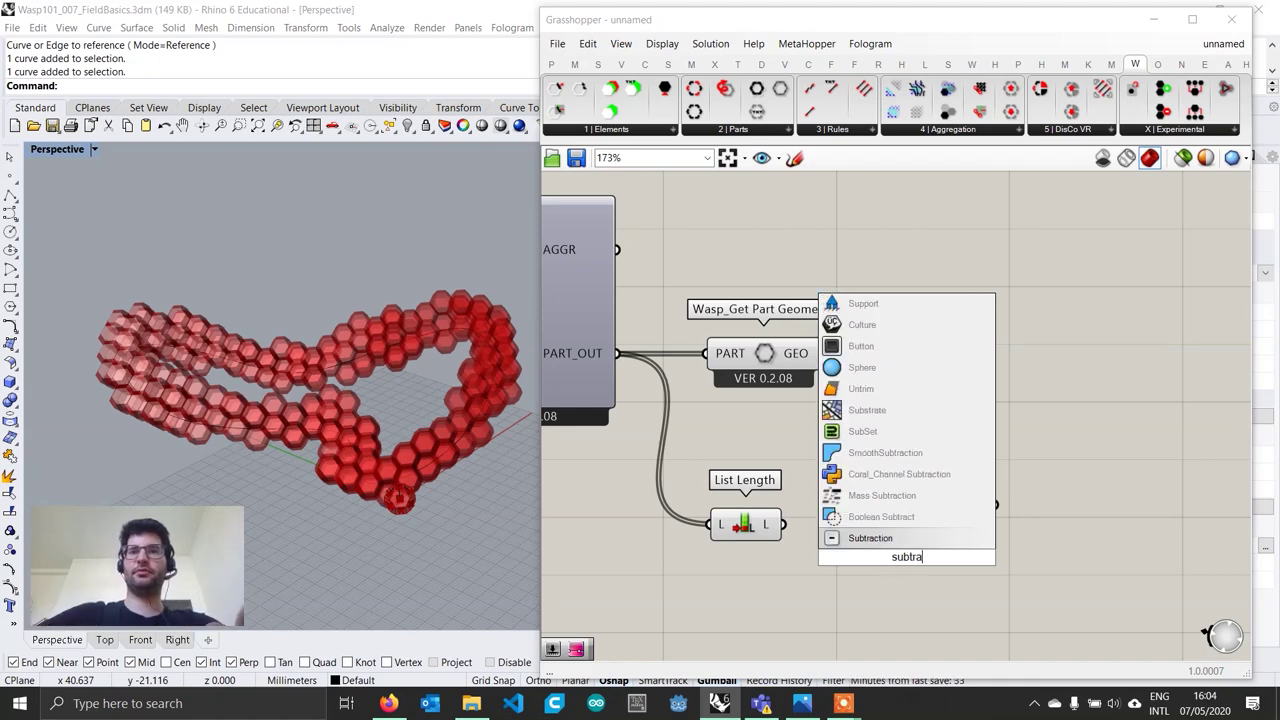
key(Return)
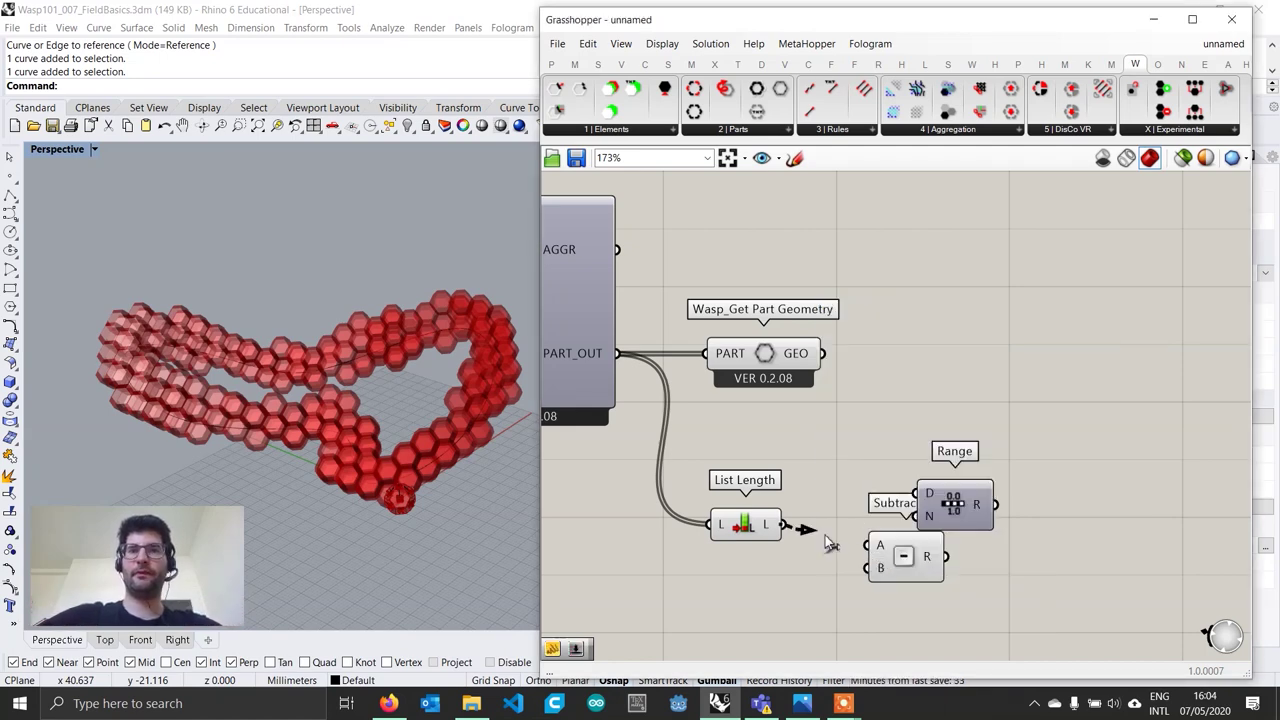
mouse_move(825, 543)
mouse_down()
mouse_move(866, 545)
mouse_move(847, 538)
mouse_up()
Step: Connect a slider with value 1 to Subtraction's B input and feed the result into Range's N input
click(689, 560)
double_click(689, 560)
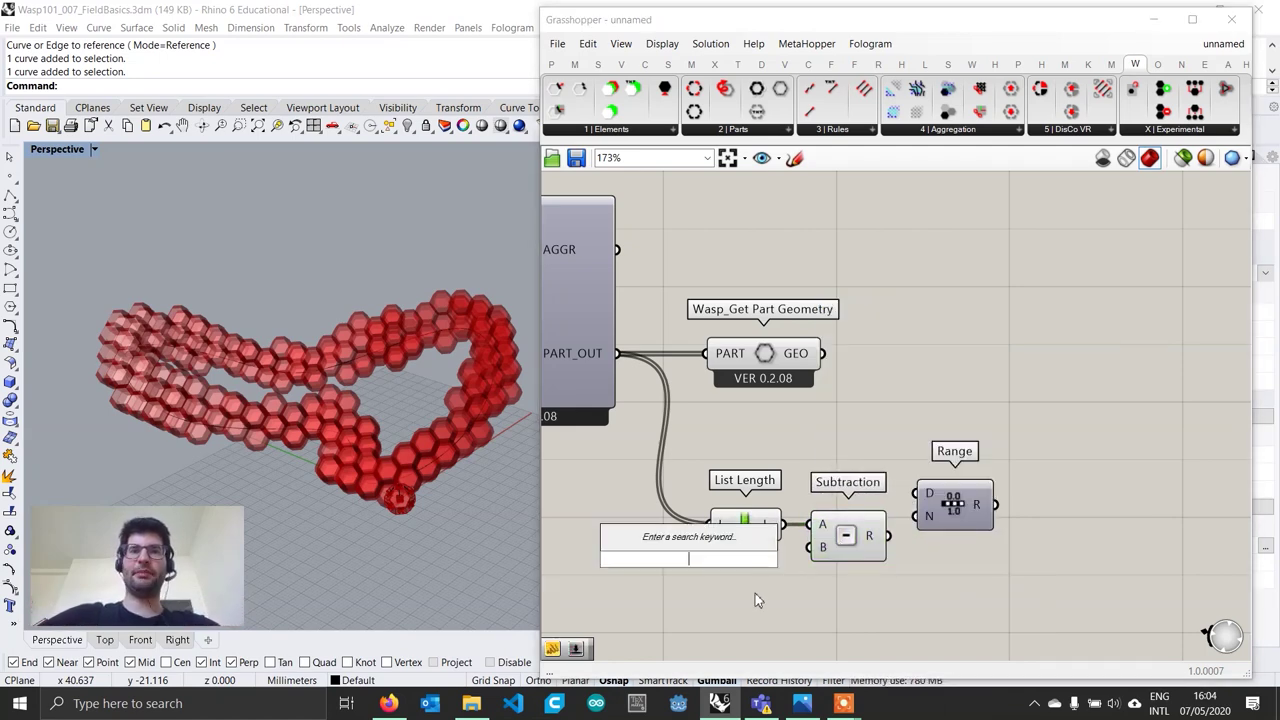
text(1)
key(Return)
drag(771, 558, 818, 548)
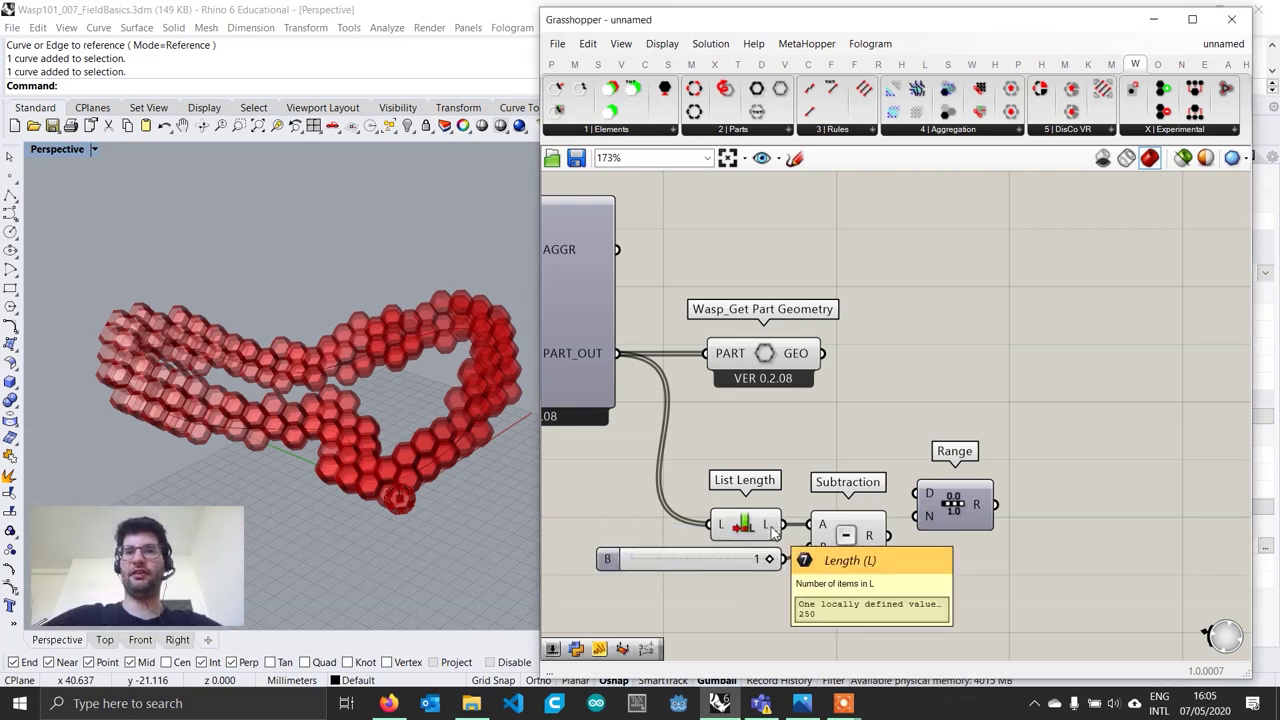
drag(888, 536, 955, 537)
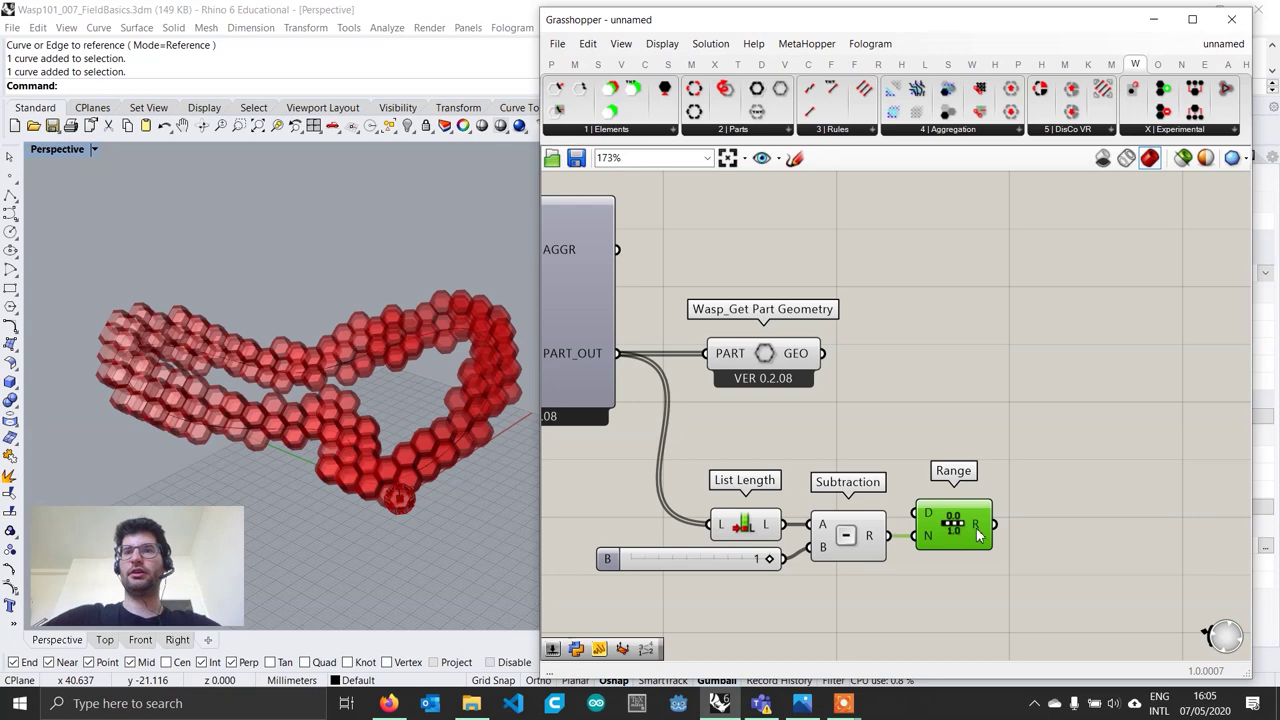
mouse_move(978, 535)
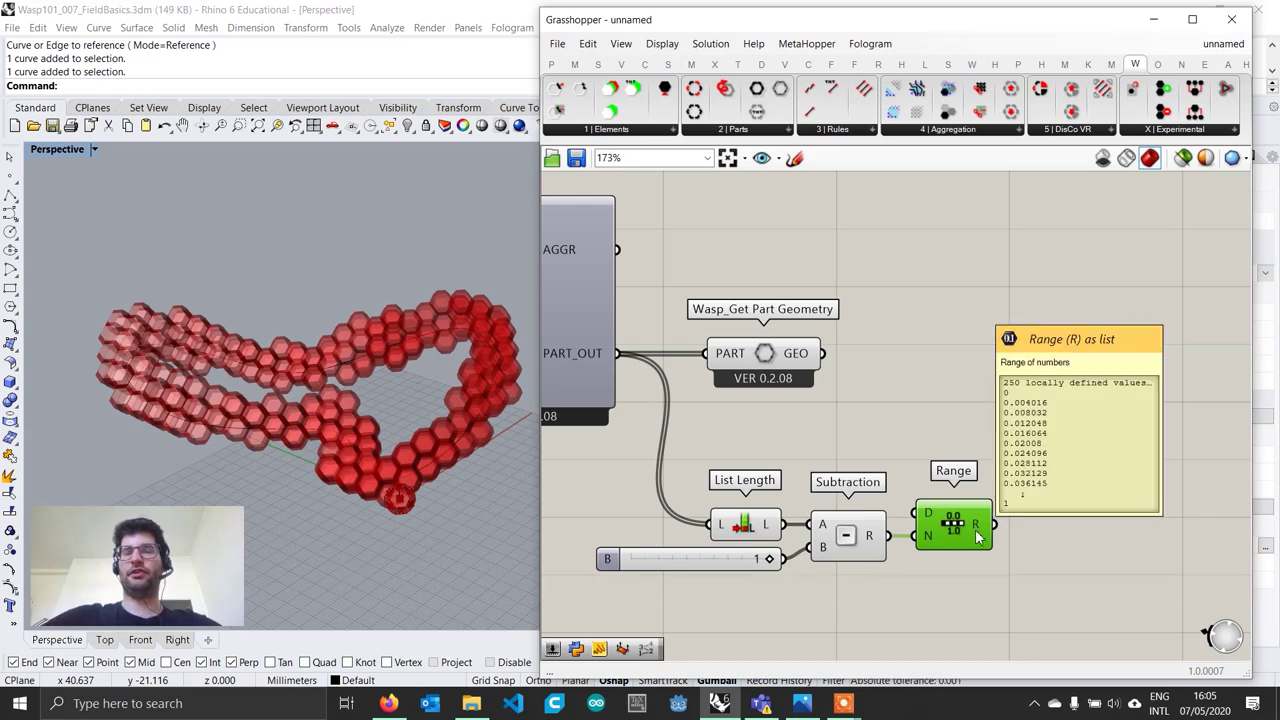
Step: Add a Gradient component after Range, shorten it, and connect the Range output to its t input
scroll(978, 535, down, 2)
double_click(942, 533)
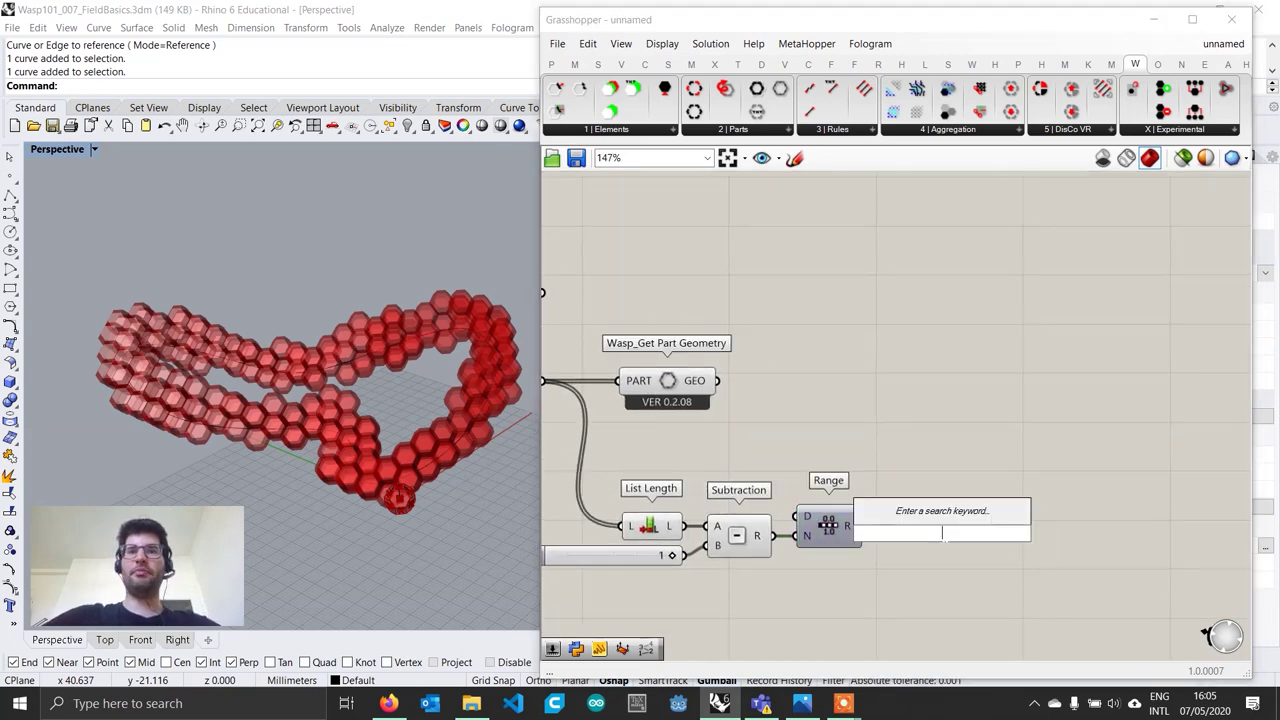
text(gradi)
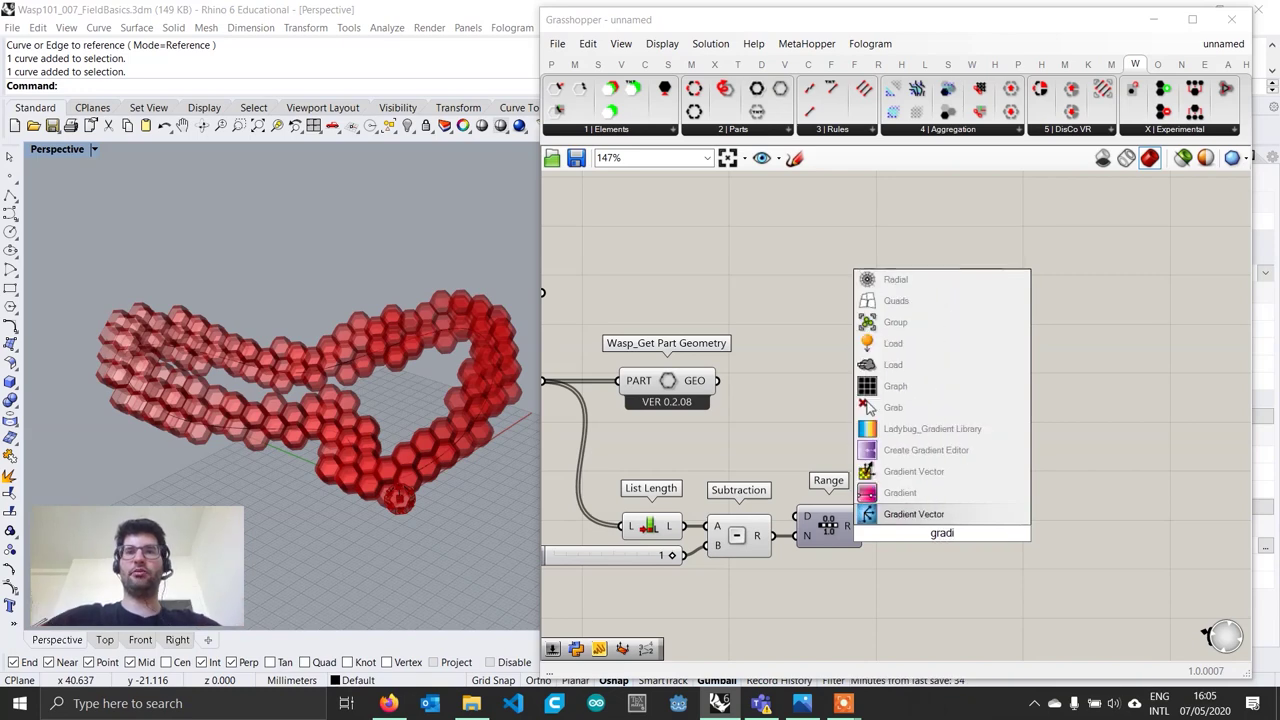
key(Up)
key(Return)
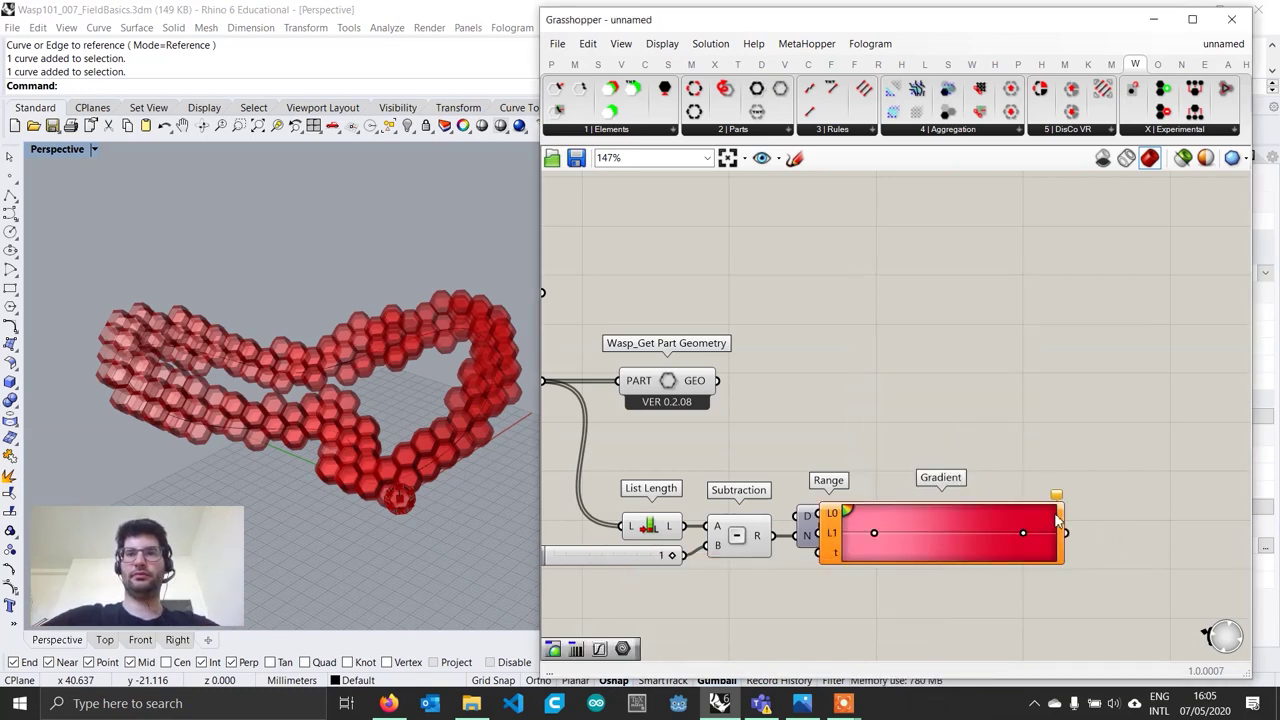
drag(1055, 520, 982, 518)
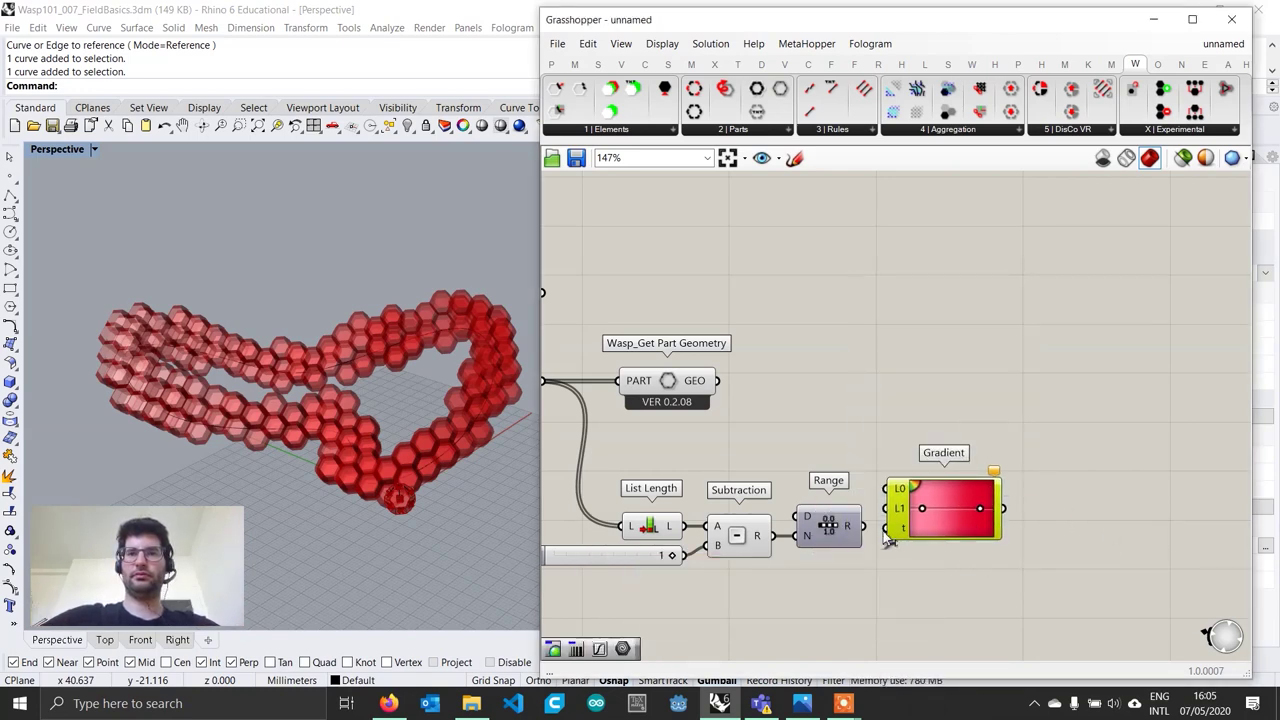
drag(887, 531, 864, 527)
drag(955, 528, 952, 544)
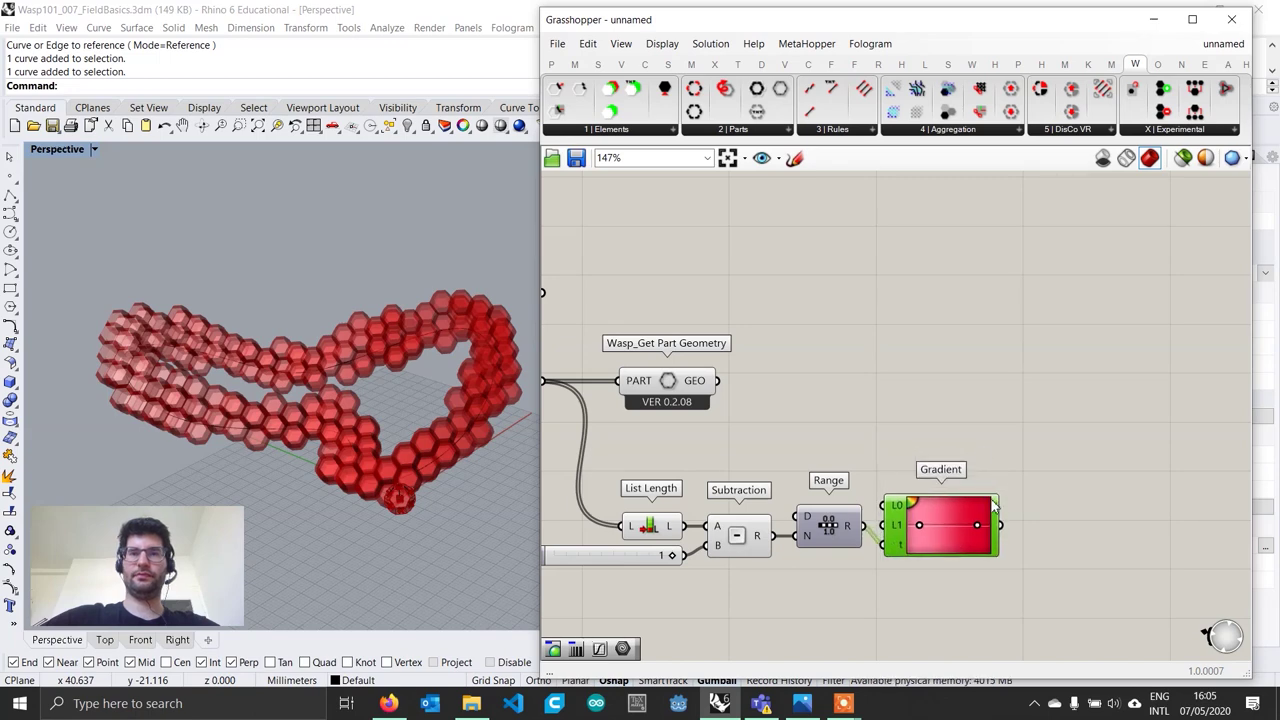
Step: Add a Custom Preview component with the part geometry GEO as its geometry and the Gradient output as its material
double_click(1063, 436)
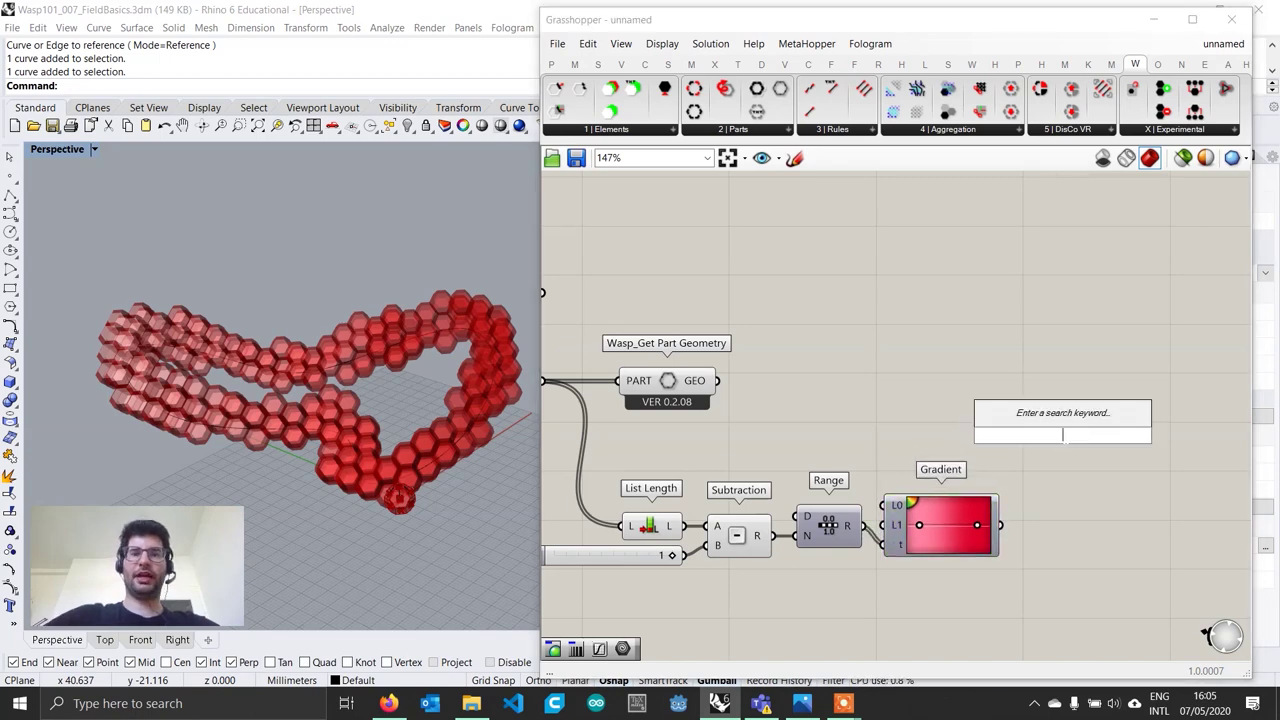
text(custo)
click(1036, 352)
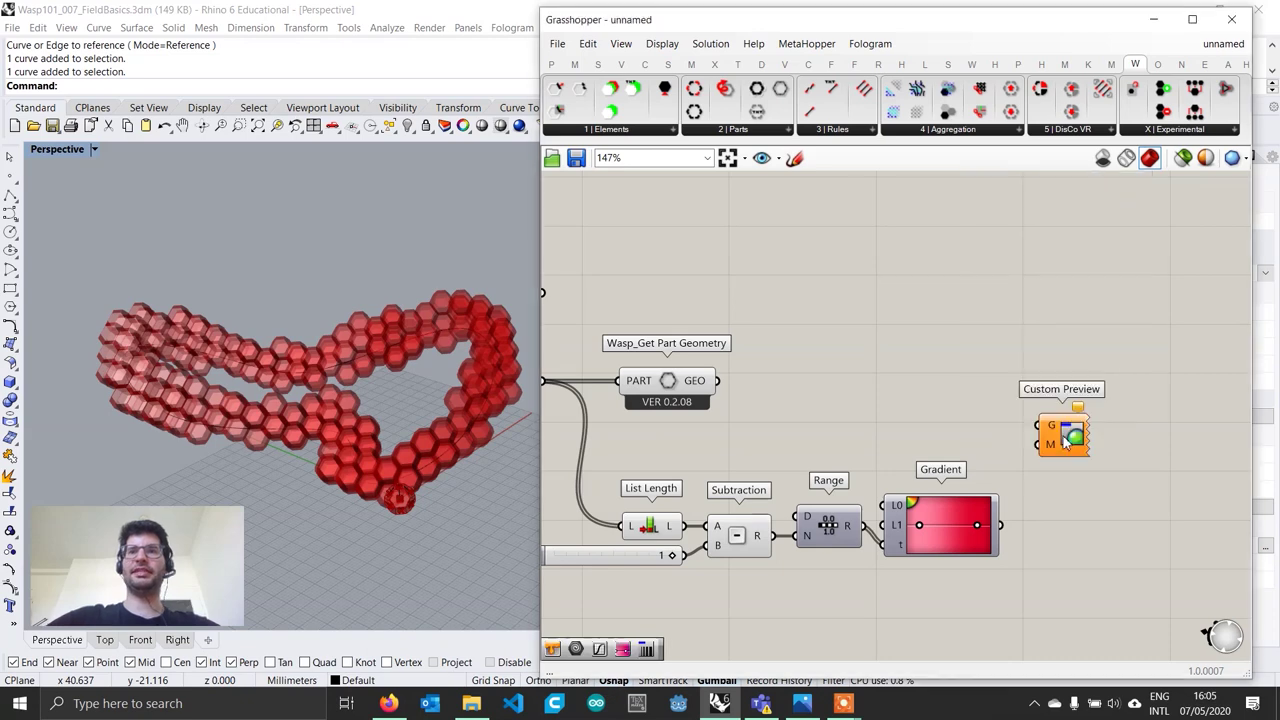
drag(717, 380, 1076, 394)
drag(1000, 524, 1047, 400)
Step: Apply the green-yellow-red preset to the Gradient that colors the aggregated parts
right_click(955, 543)
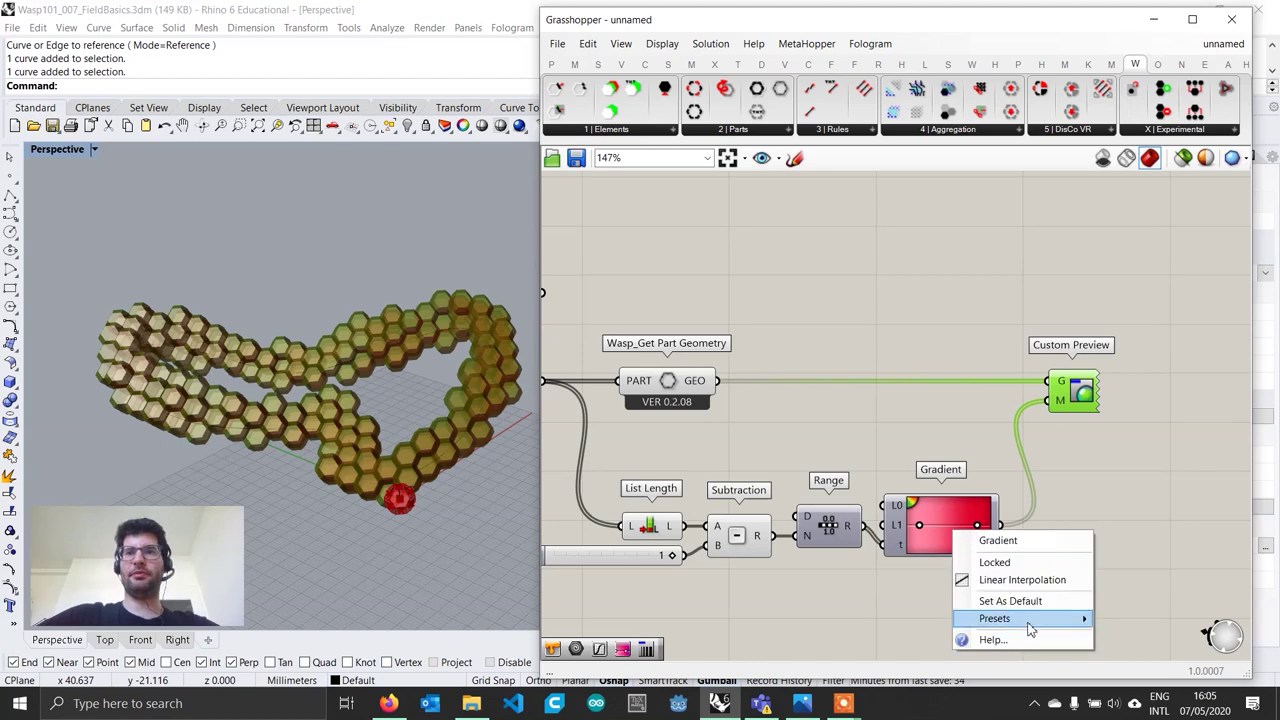
mouse_move(1032, 622)
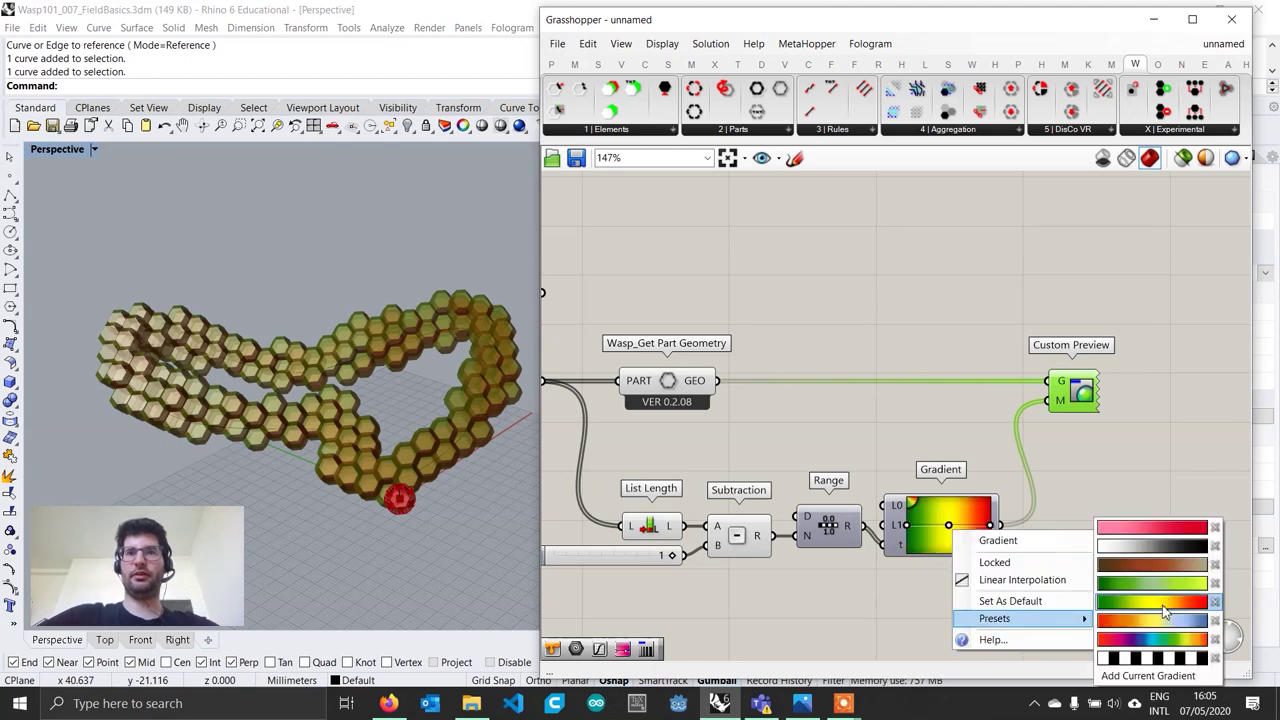
click(1160, 602)
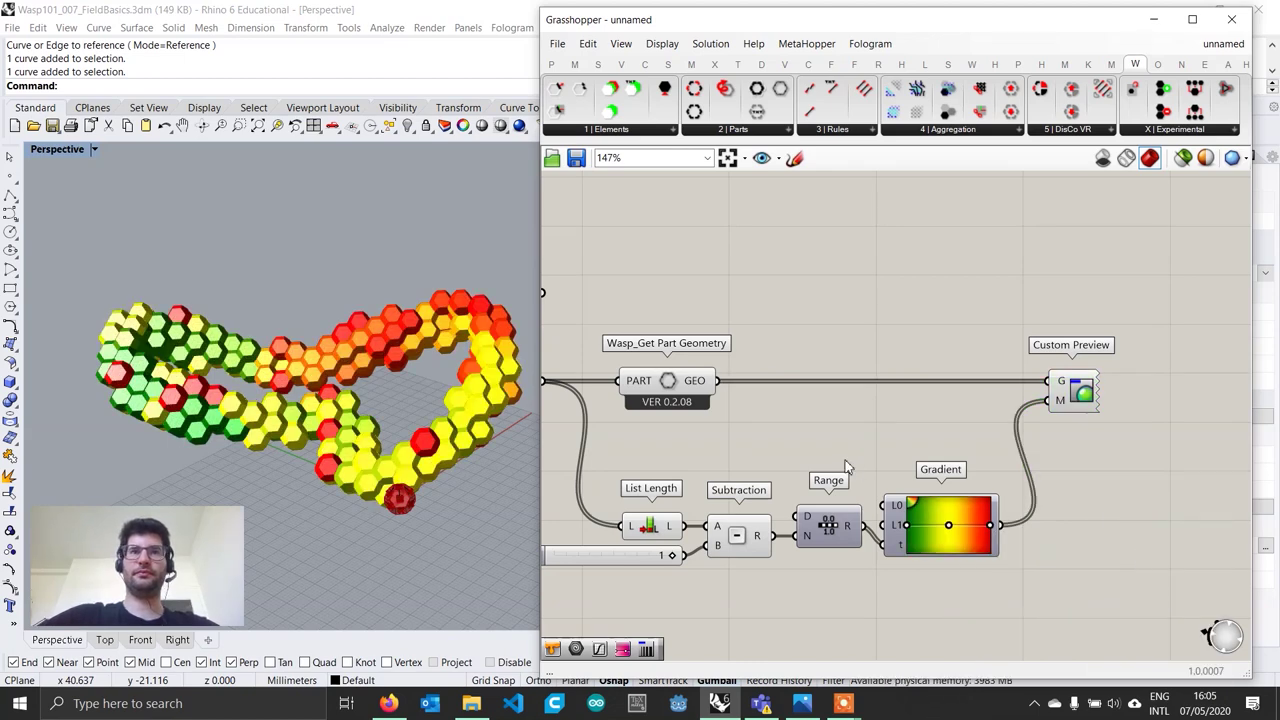
Step: Switch the Gradient that colors the aggregated parts to the dark green, grey and lime-yellow preset
right_drag(850, 467, 859, 460)
right_click(970, 518)
mouse_move(1068, 606)
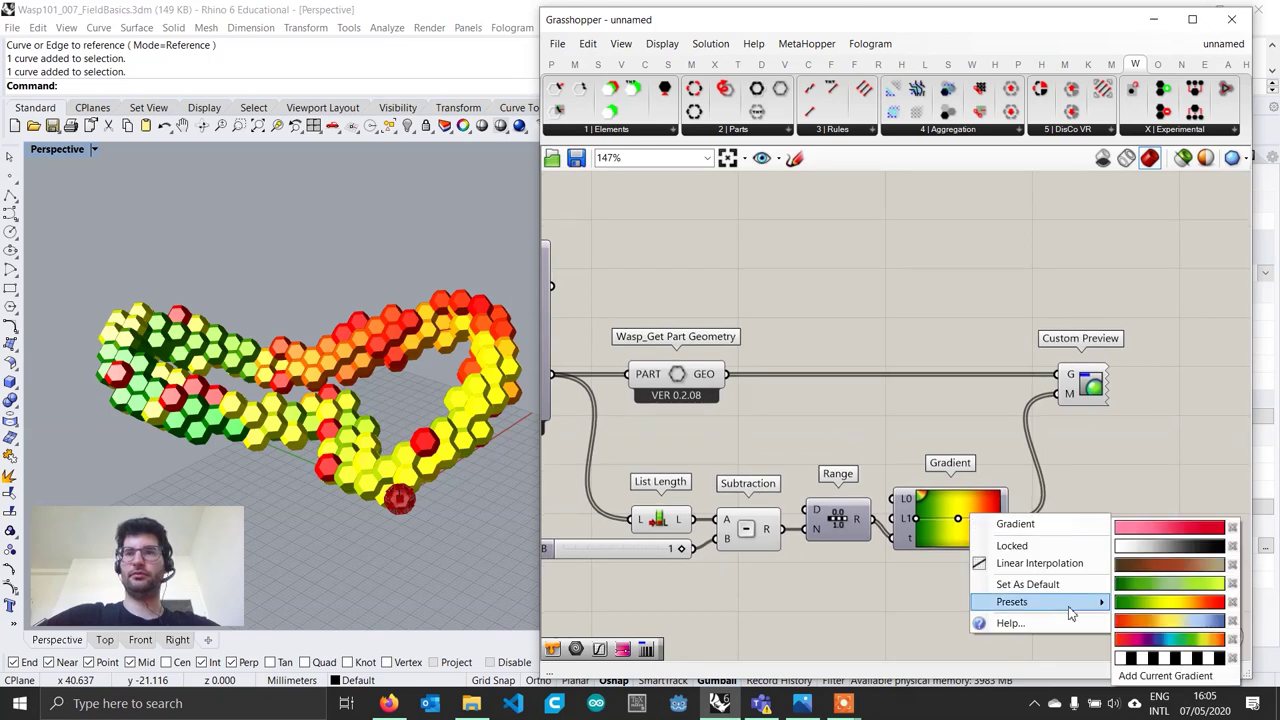
click(1170, 583)
click(403, 458)
right_drag(403, 458, 434, 484)
right_drag(749, 484, 818, 477)
Step: Turn off the preview of the Wasp_Get Part Geometry component, keeping its code input parameter hidden
drag(752, 371, 757, 372)
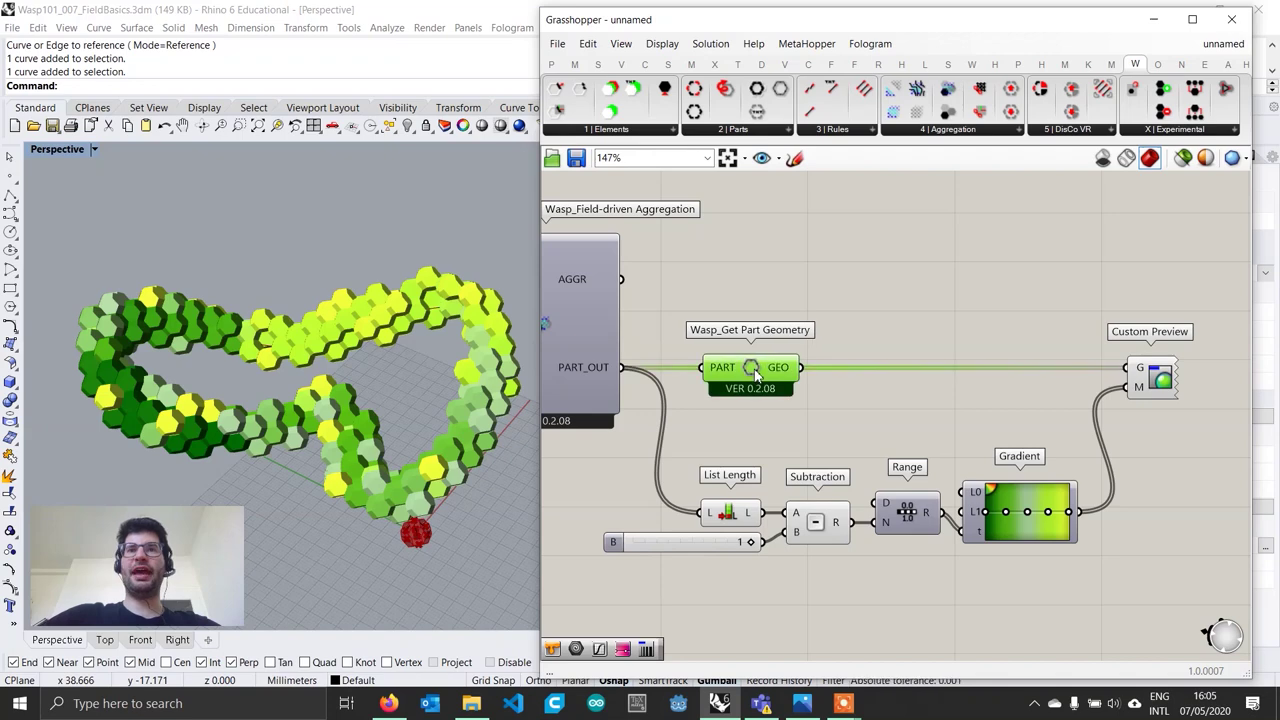
right_click(765, 383)
click(805, 403)
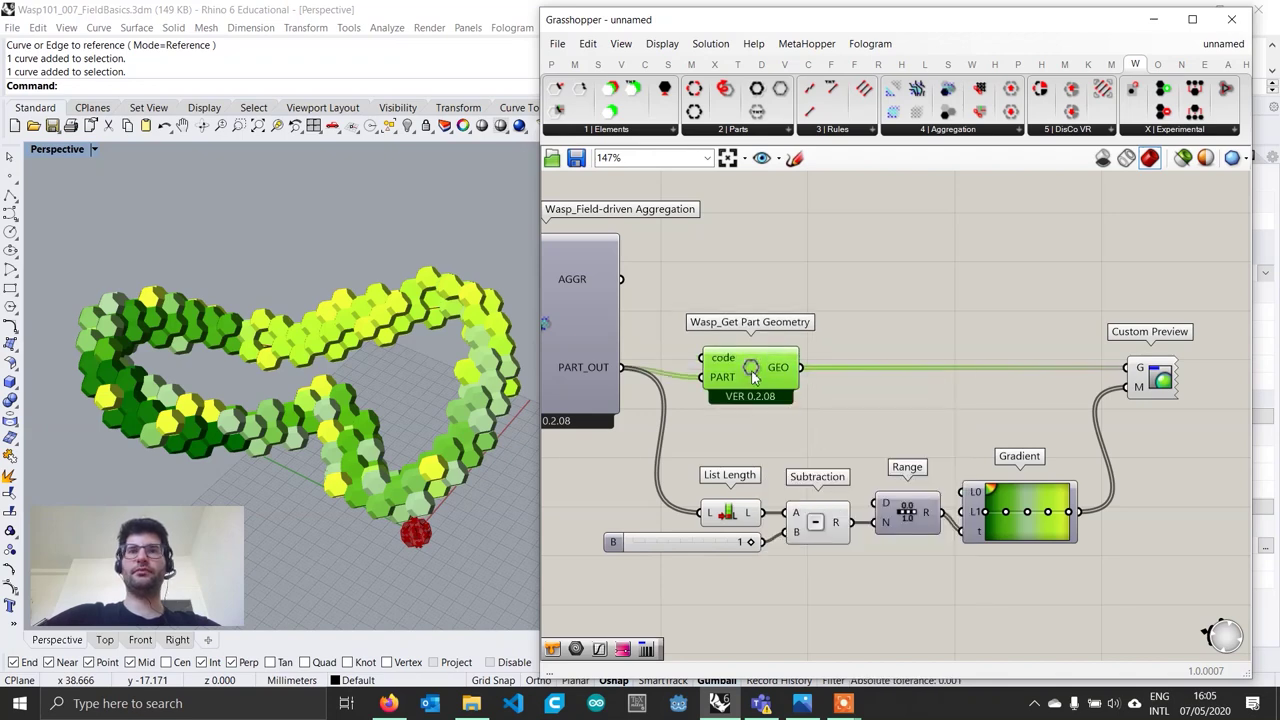
right_click(753, 372)
click(842, 401)
right_click(752, 370)
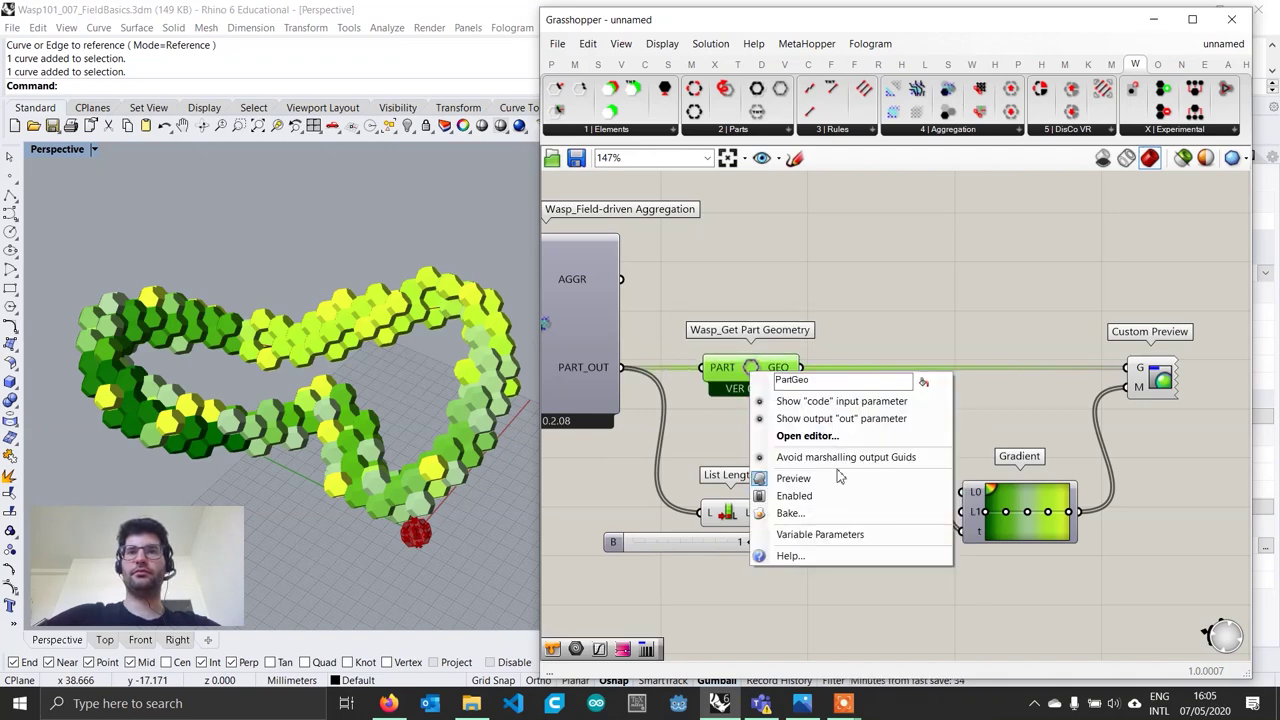
click(838, 477)
click(878, 389)
Step: Examine the Custom Preview's colored parts along the curve from several angles in the Rhino perspective viewport
click(1156, 381)
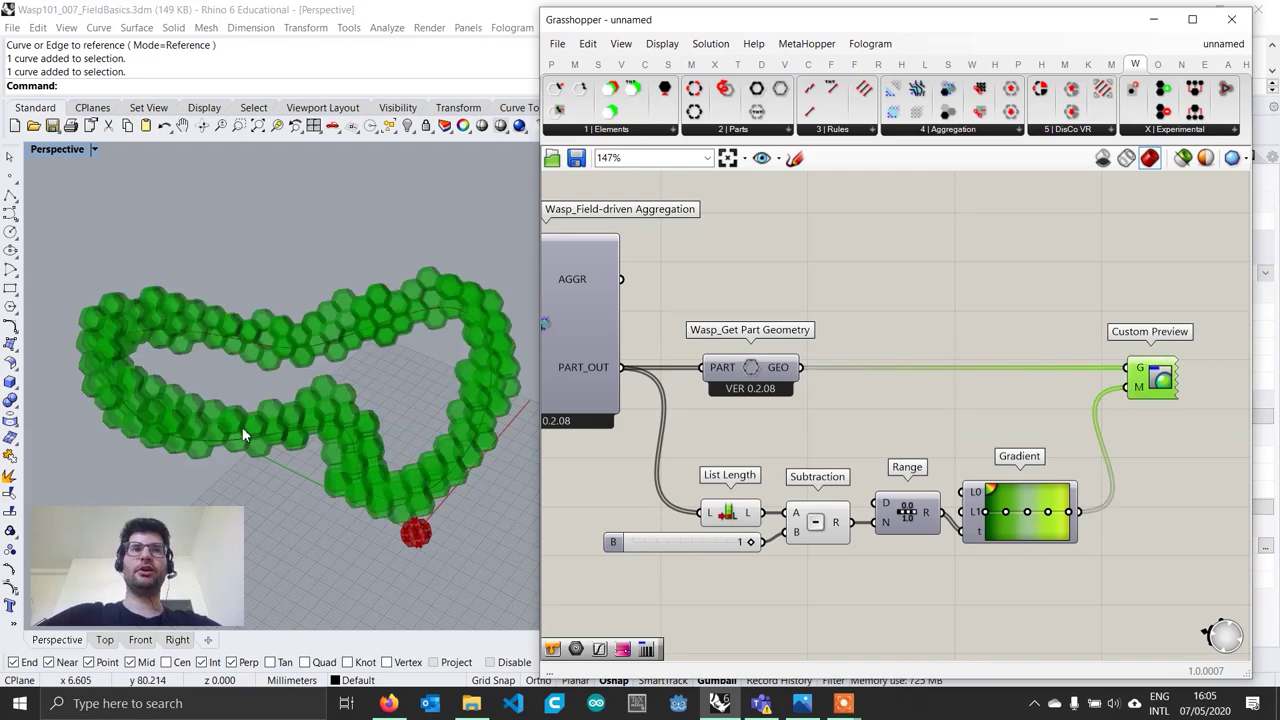
click(590, 461)
right_drag(336, 425, 333, 389)
scroll(183, 432, up, 2)
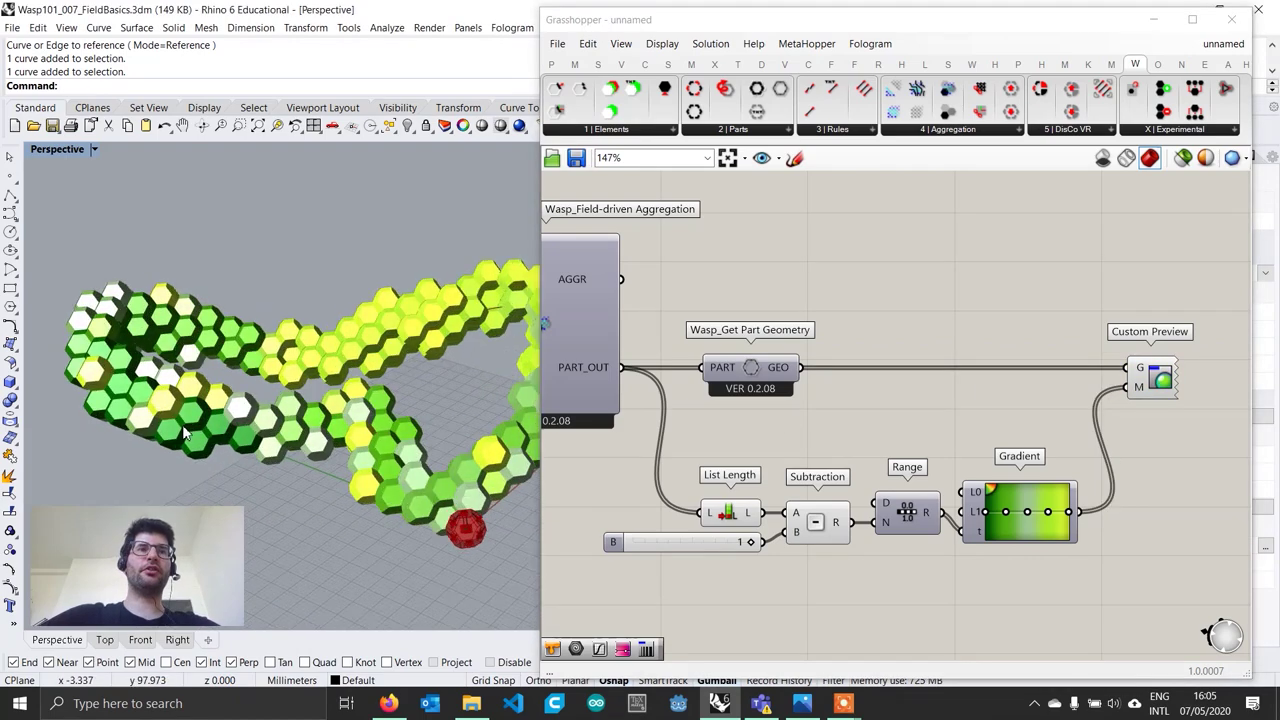
right_drag(183, 432, 237, 436)
scroll(237, 436, down, 3)
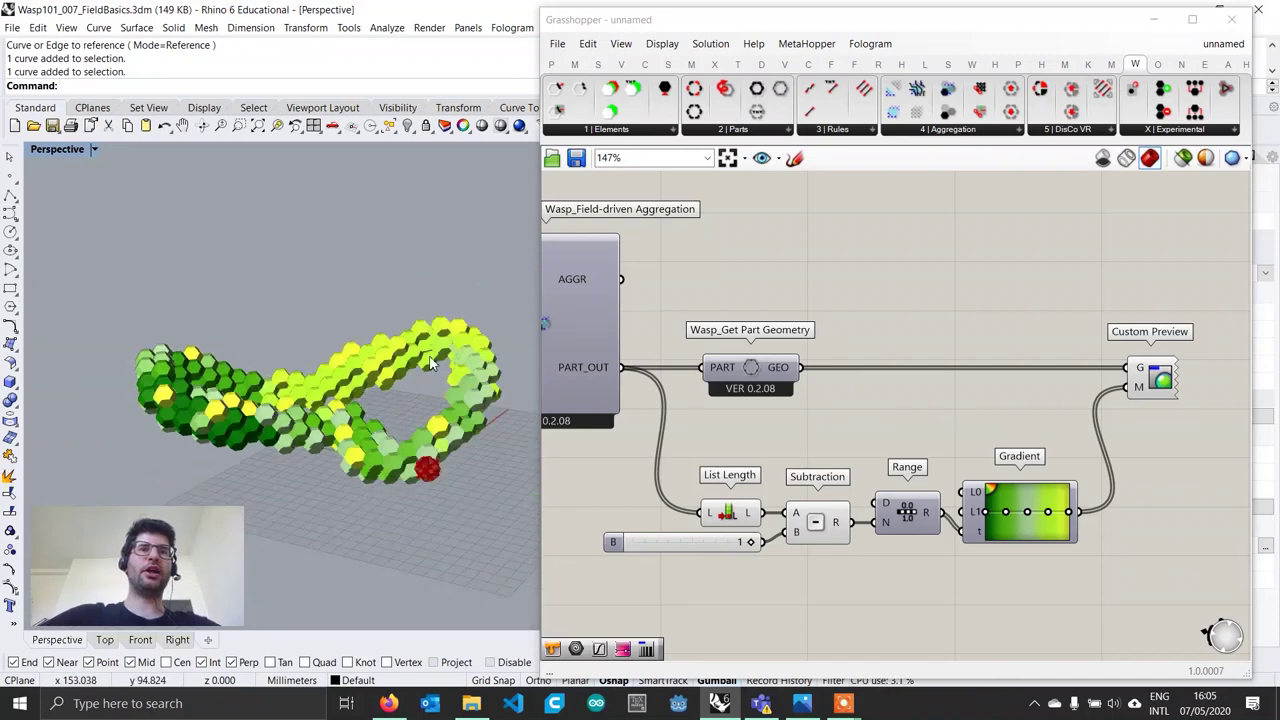
right_drag(430, 363, 440, 310)
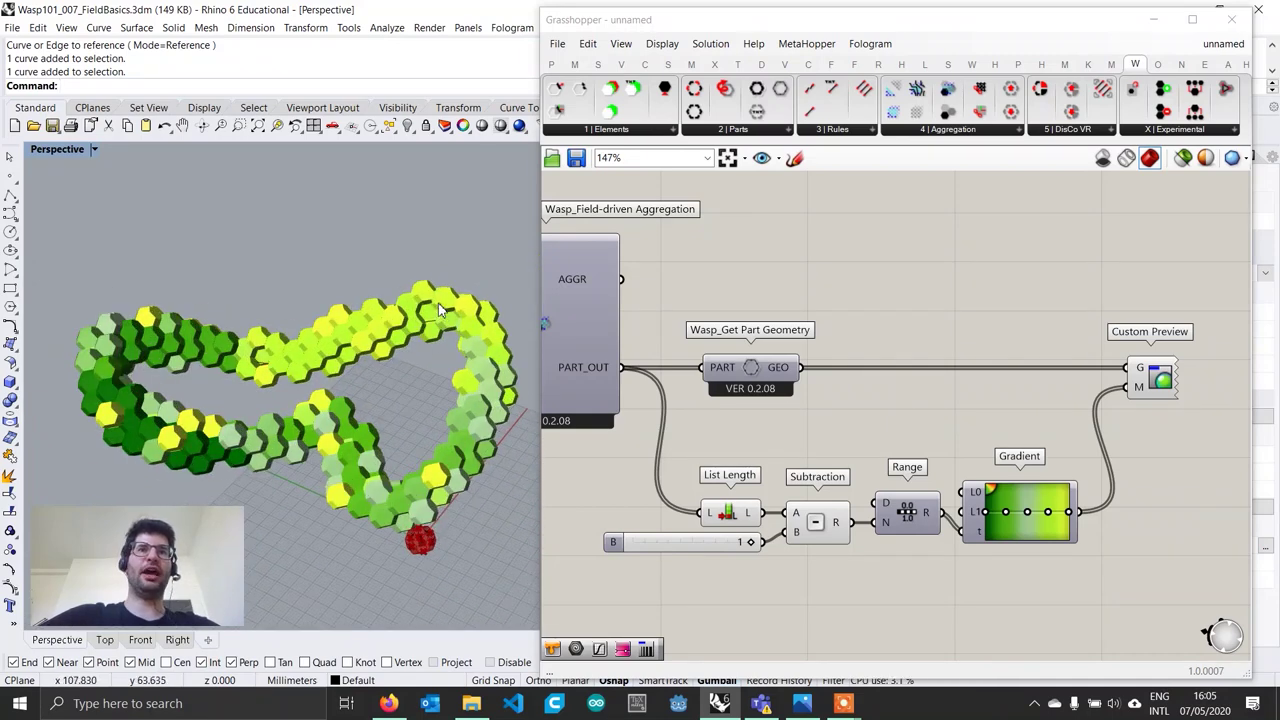
scroll(432, 312, down, 4)
Step: Set the part count N of the Wasp_Field-driven Aggregation to 213
right_drag(746, 405, 1092, 453)
scroll(666, 330, up, 3)
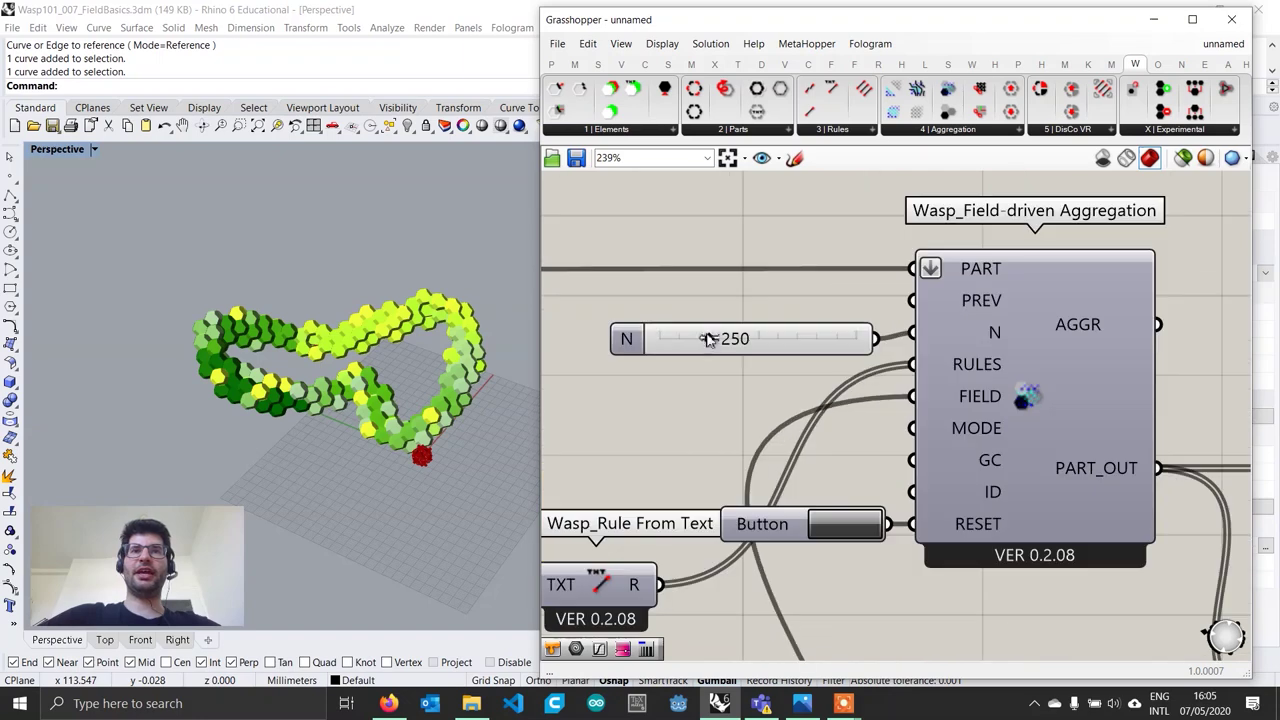
drag(707, 340, 736, 346)
scroll(659, 339, up, 4)
scroll(736, 346, down, 6)
right_drag(1023, 449, 848, 416)
scroll(823, 418, down, 1)
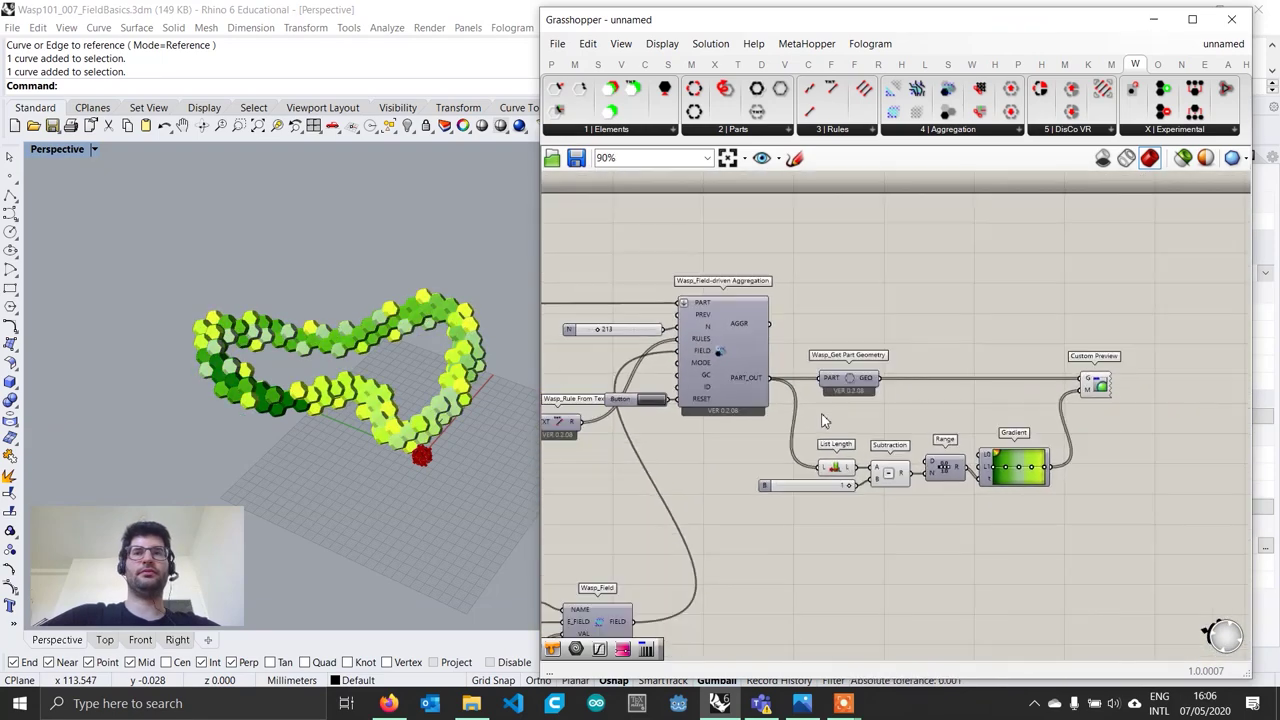
Step: Collapse the Grasshopper window and inspect the recolored aggregation up close in the Rhino perspective viewport
double_click(912, 22)
shift+right_drag(565, 397, 720, 440)
scroll(700, 438, up, 4)
right_drag(522, 419, 600, 380)
scroll(629, 425, up, 3)
shift+right_drag(628, 423, 700, 394)
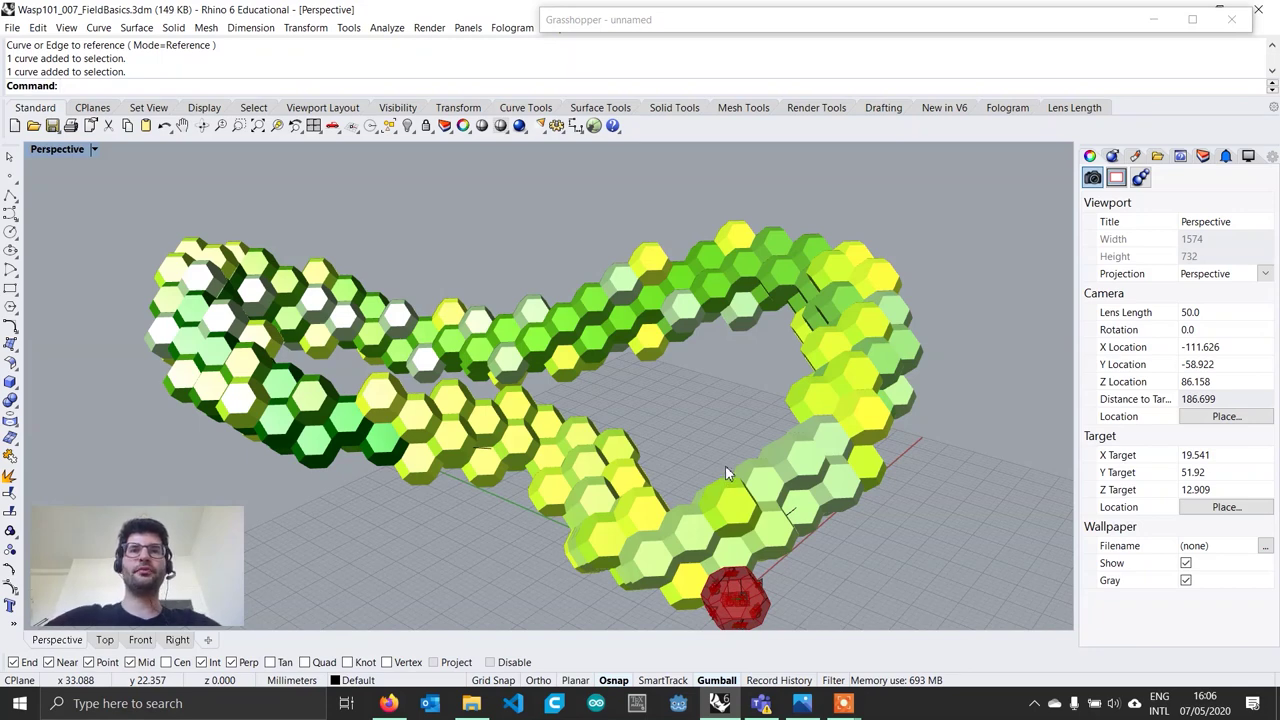
right_drag(724, 333, 768, 392)
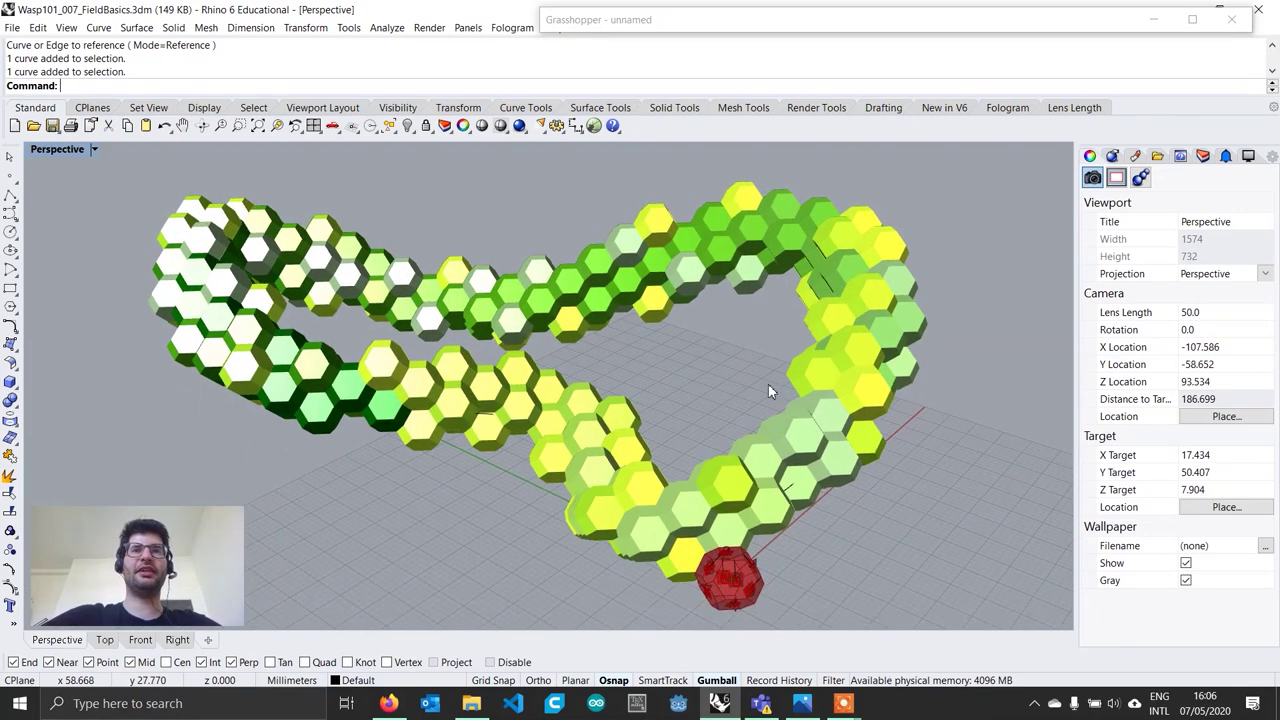